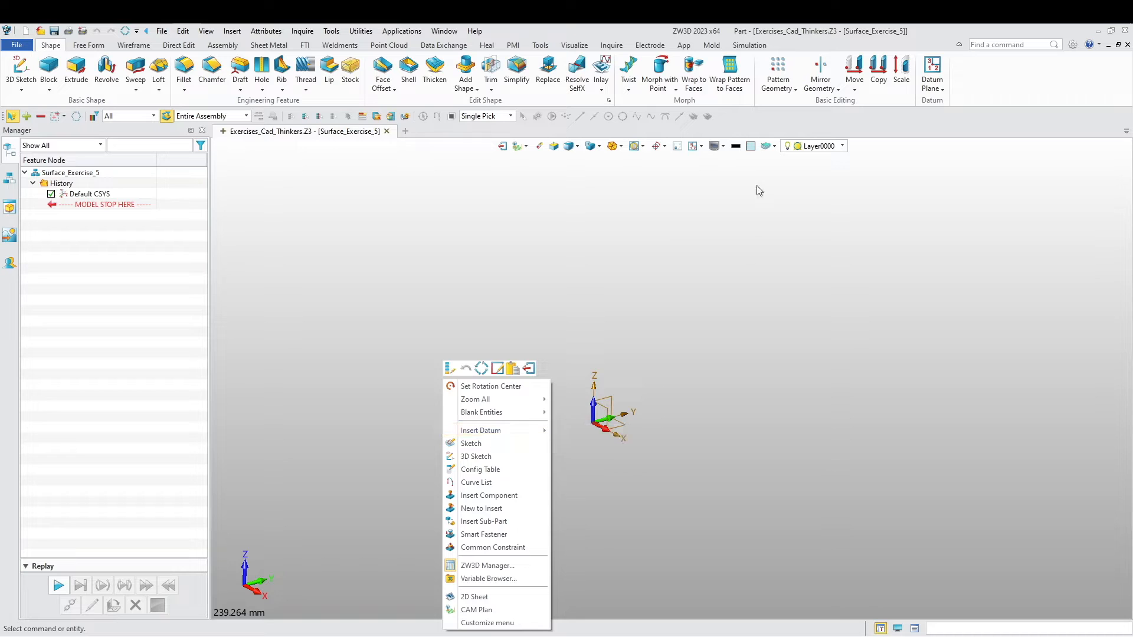
- Change the default face colour for new shapes to a bright blue
click(750, 145)
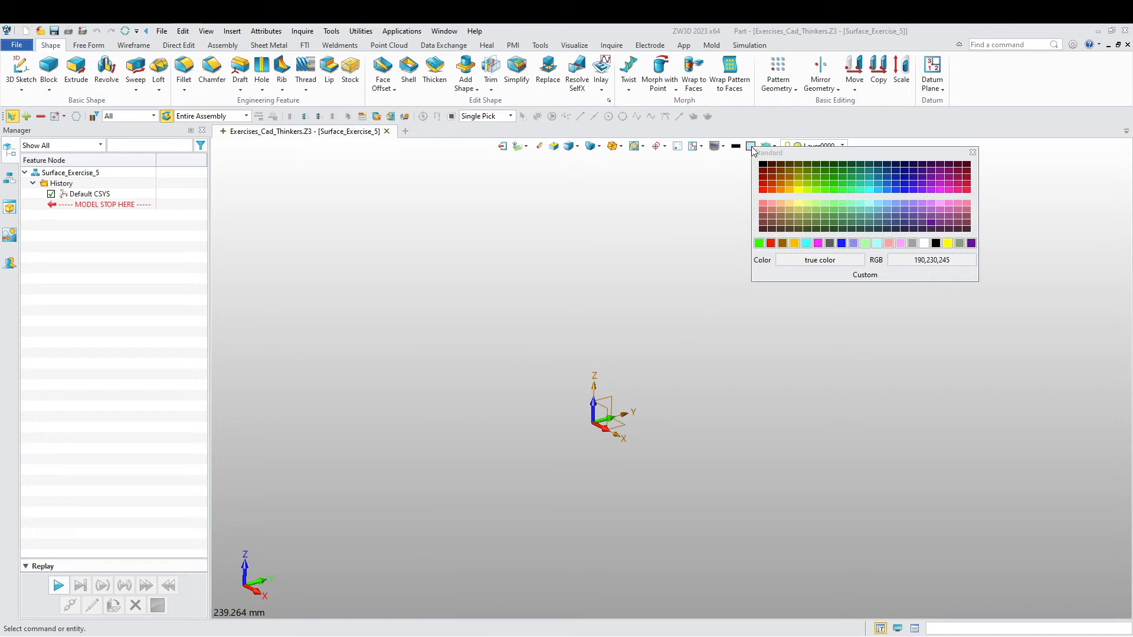
click(879, 190)
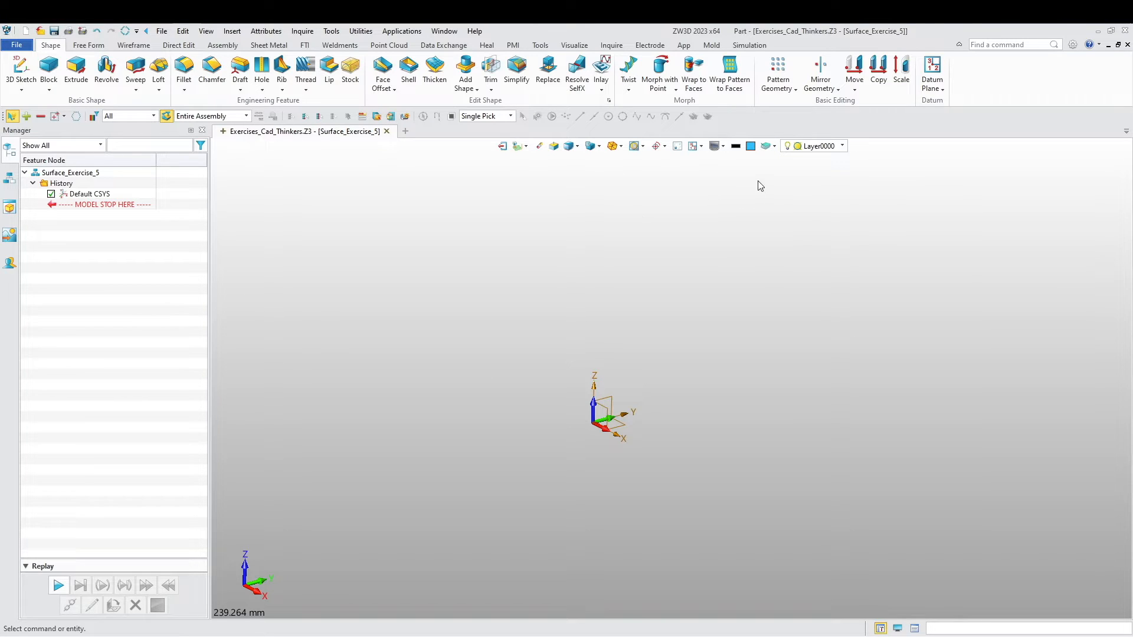
- Create a datum plane offset 150 mm above the default XY plane
right_click(380, 316)
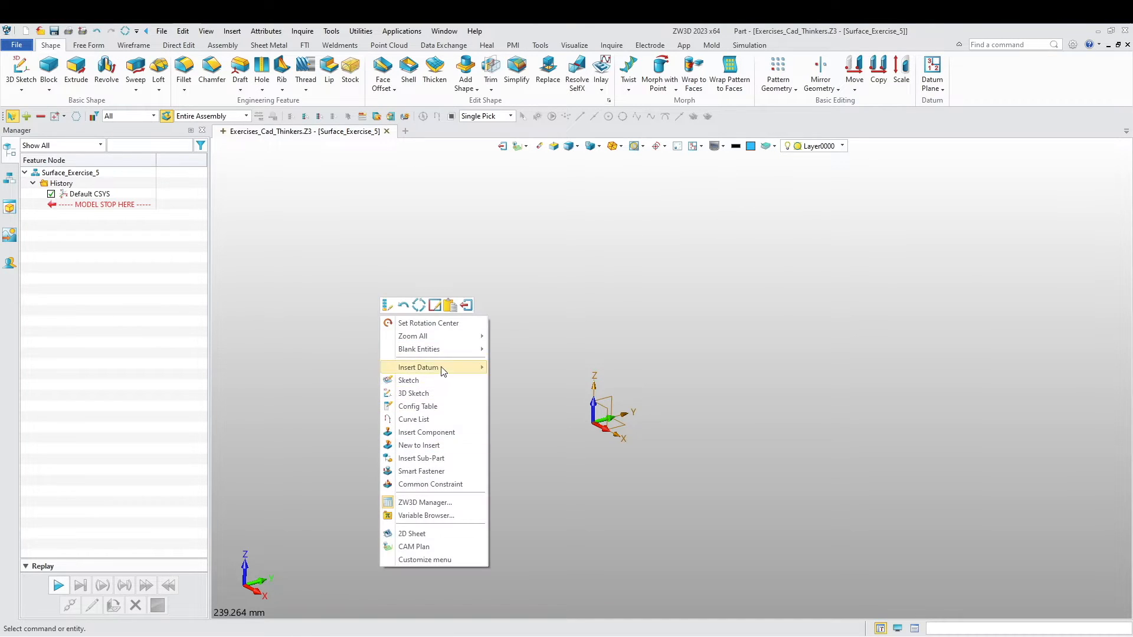
mouse_move(466, 367)
click(536, 382)
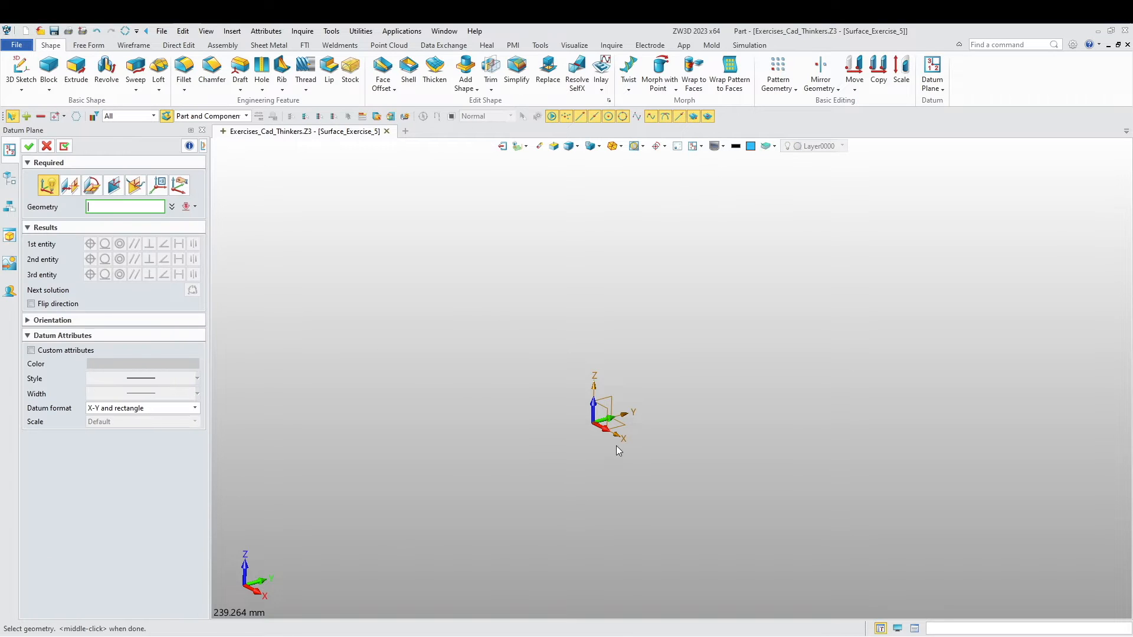
click(623, 422)
click(138, 290)
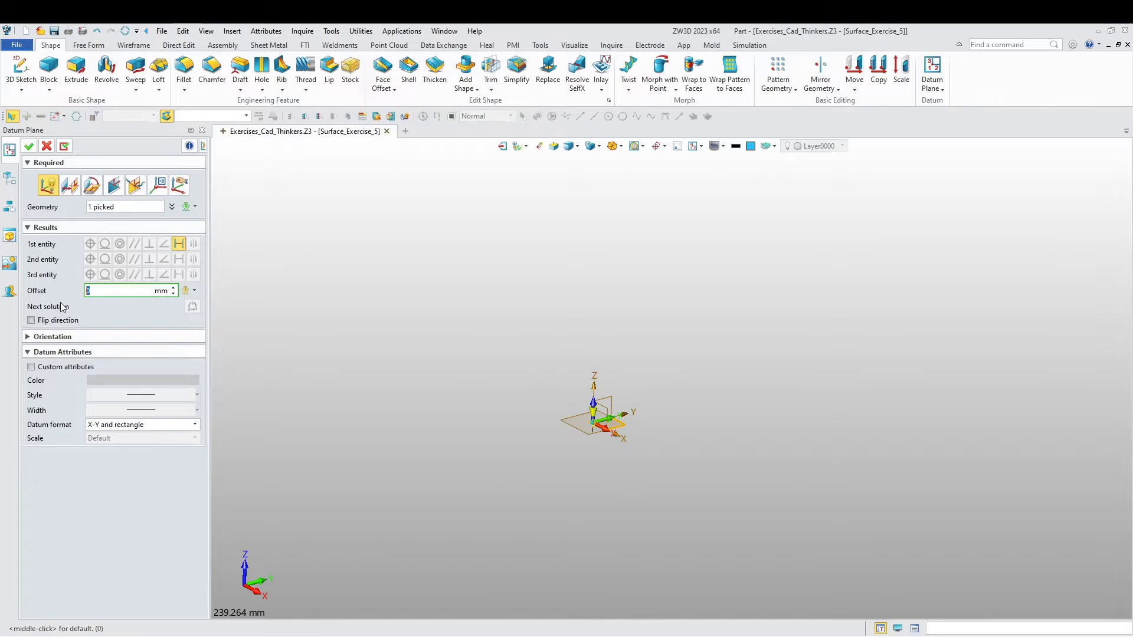
key(Return)
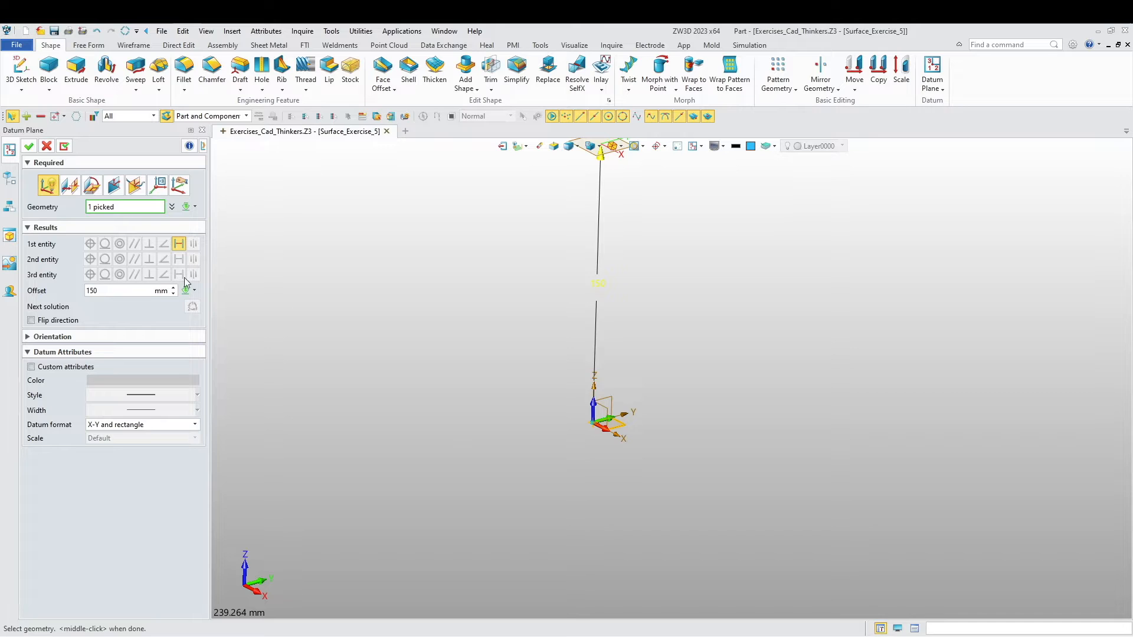
middle_drag(491, 305, 479, 400)
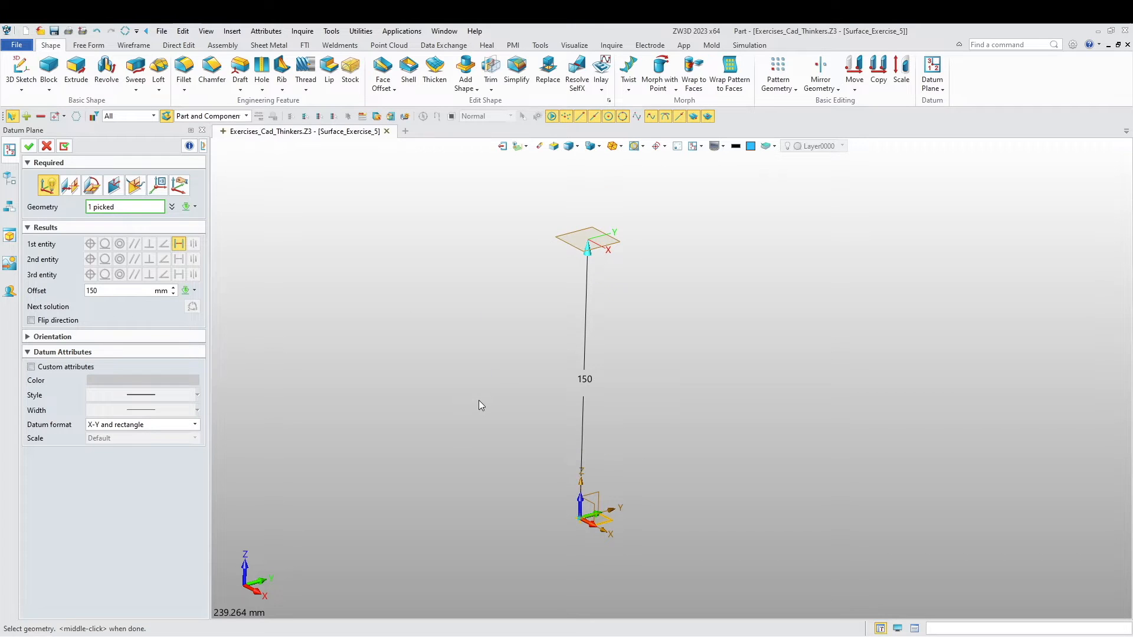
click(28, 147)
- Sketch a 110 mm diameter circle centred on the origin of the default XY plane and exit the sketch
mouse_move(380, 341)
right_down()
mouse_move(417, 396)
mouse_move(436, 388)
mouse_move(428, 362)
right_up()
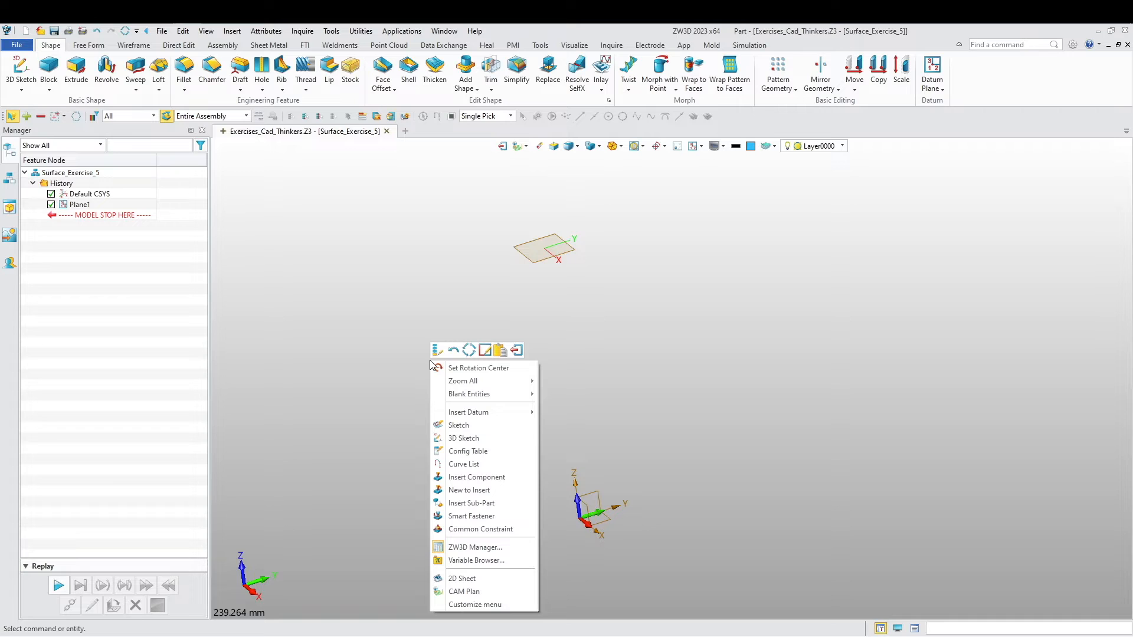
click(463, 426)
click(608, 521)
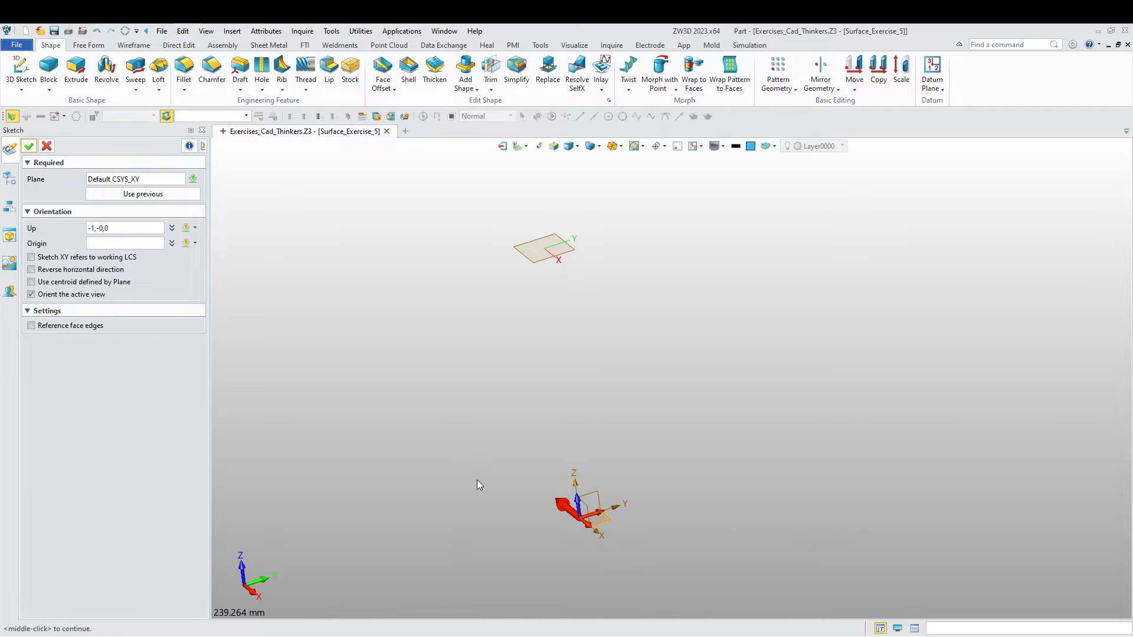
middle_click(459, 476)
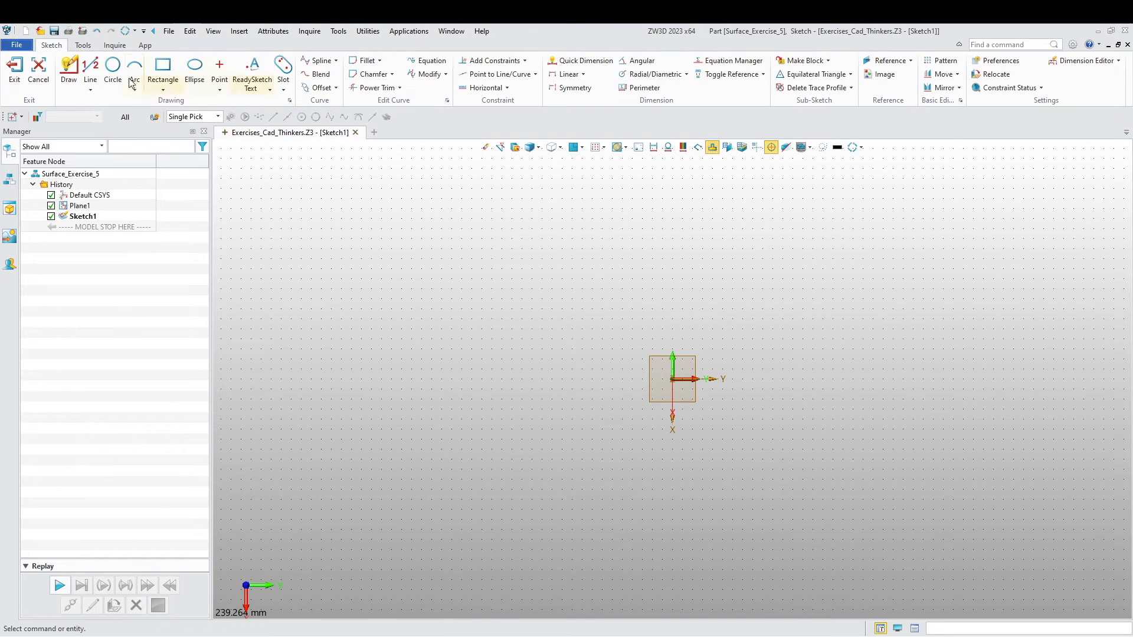
click(112, 66)
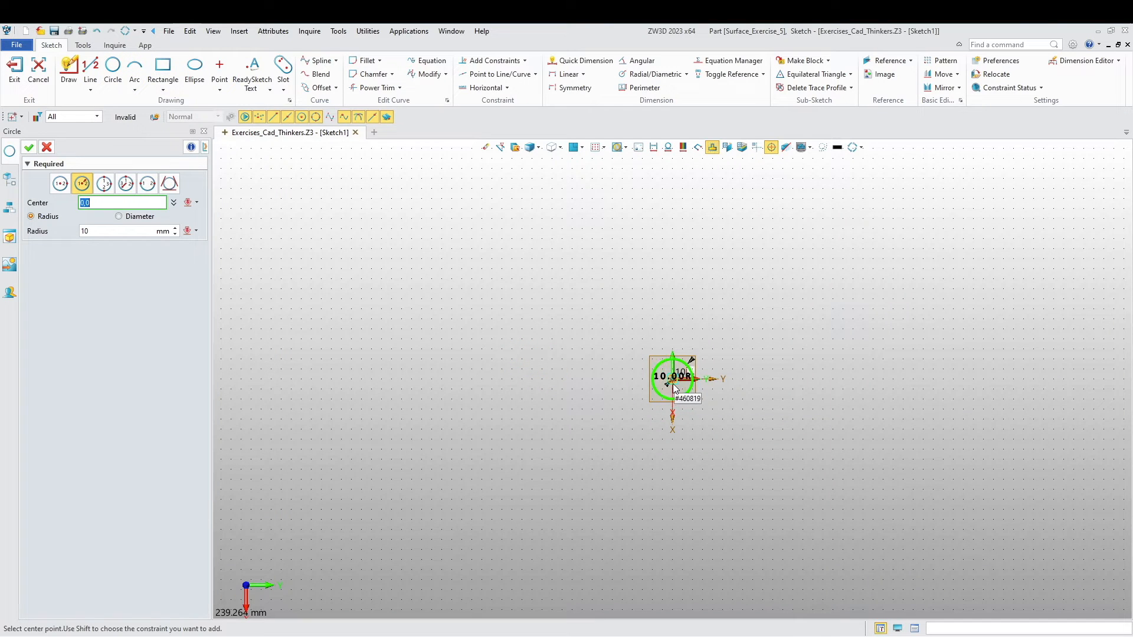
click(673, 384)
click(119, 216)
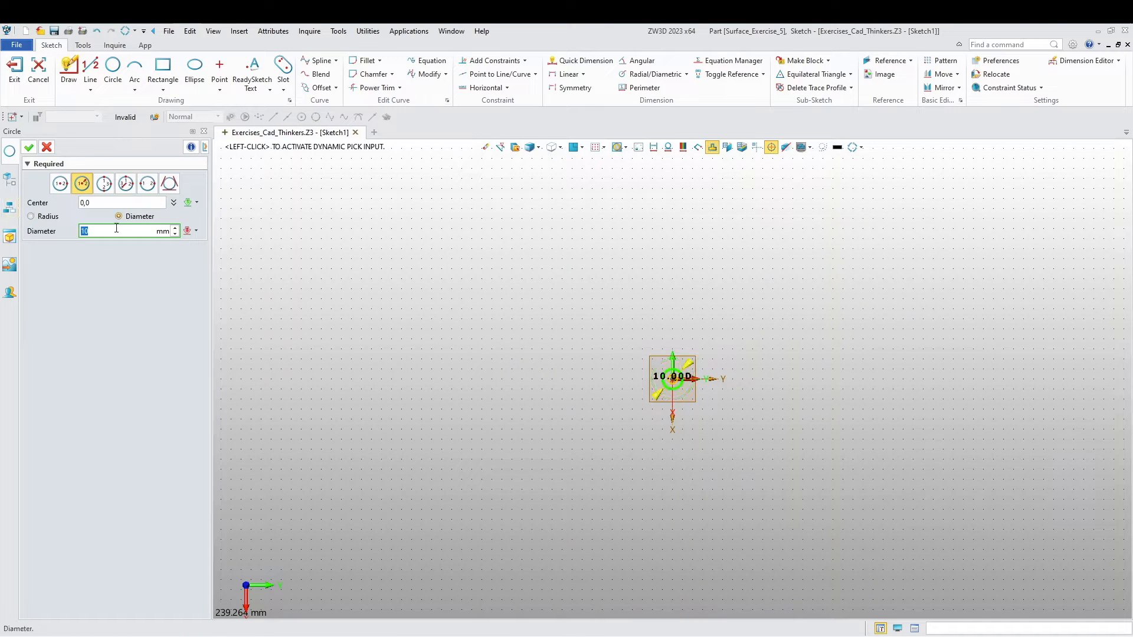
click(116, 228)
text(110)
key(Return)
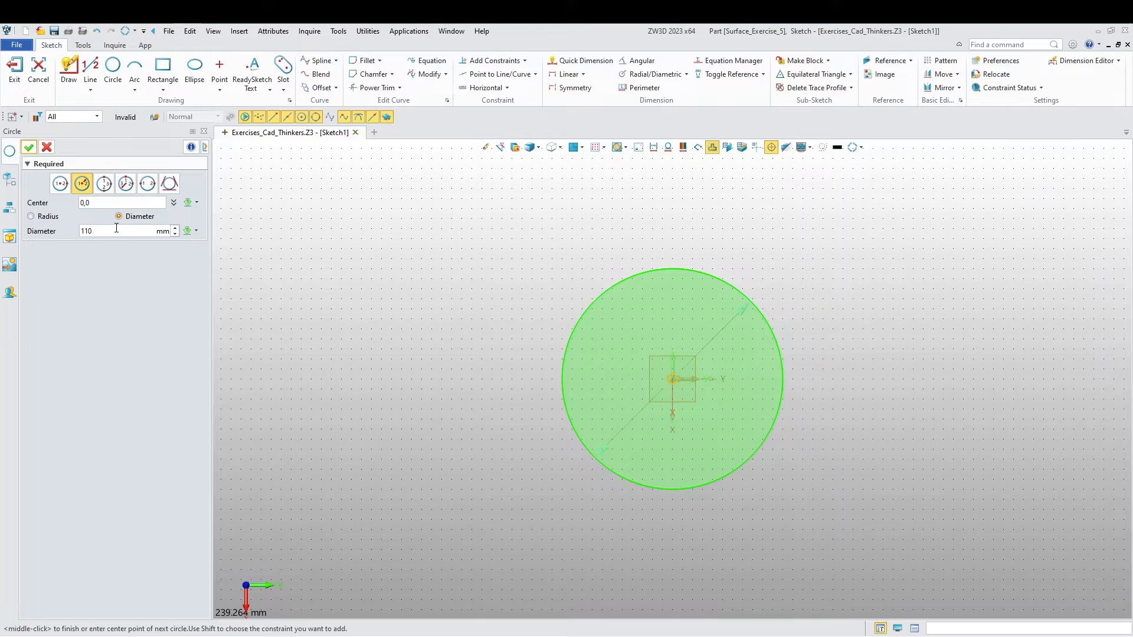
click(29, 147)
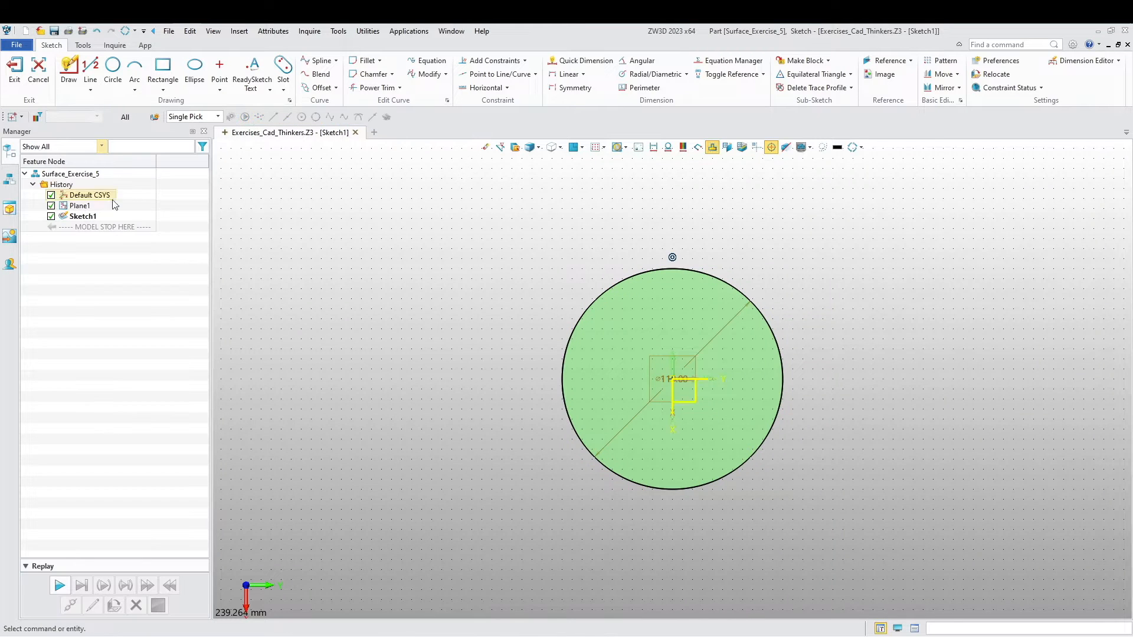
click(15, 69)
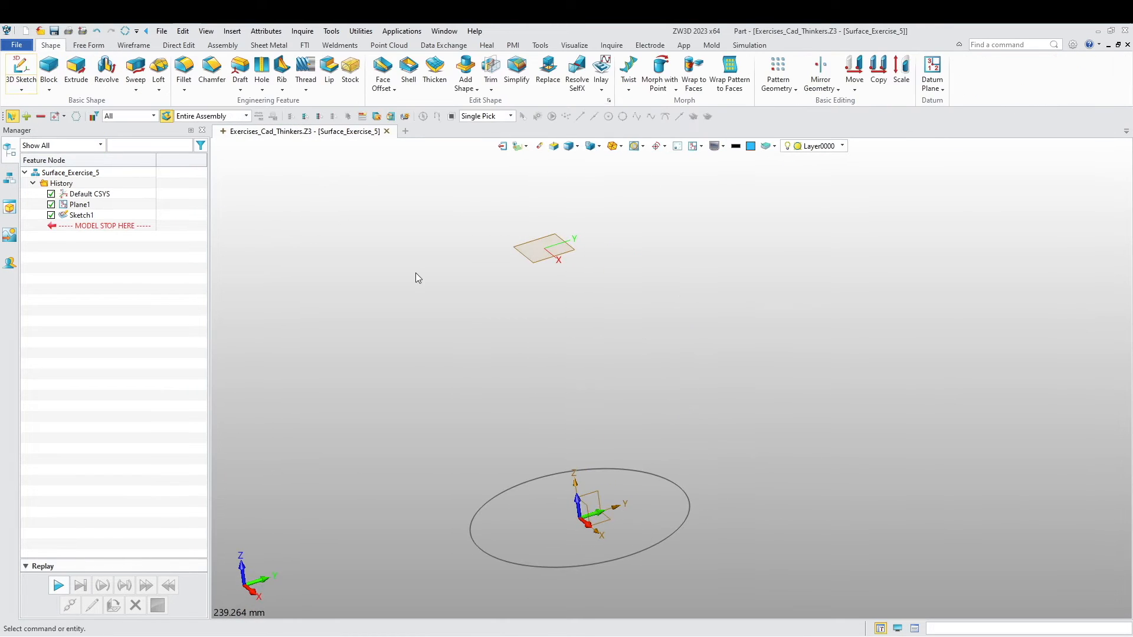
- Start a sketch on the offset datum plane and draw an 80 mm diameter circle centred on the origin
right_click(454, 307)
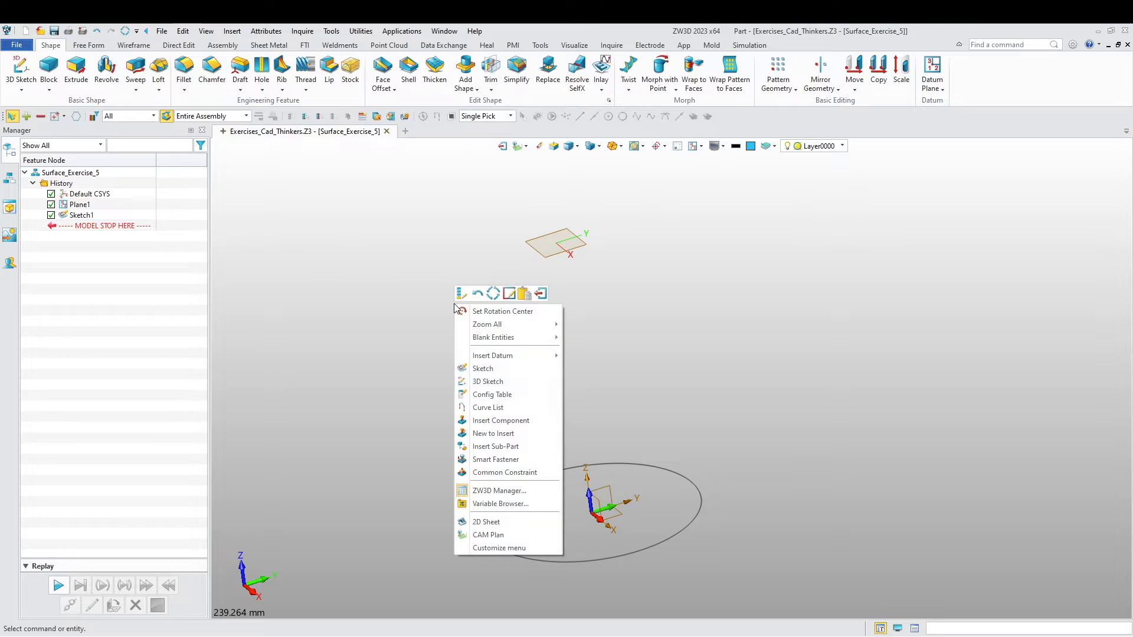
click(493, 370)
click(574, 247)
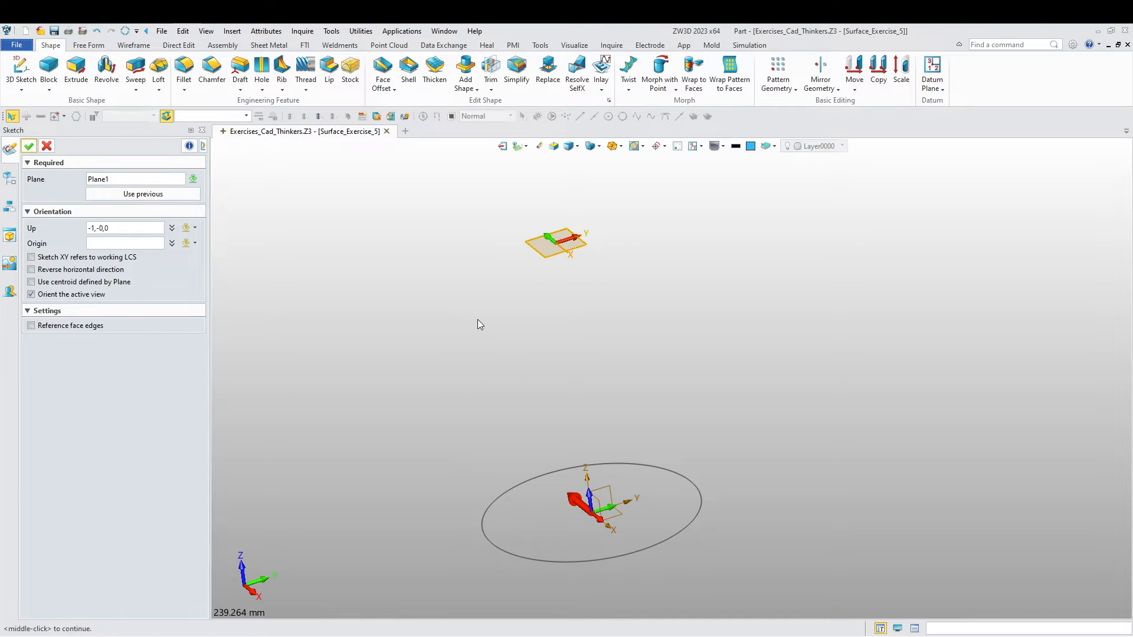
middle_click(477, 320)
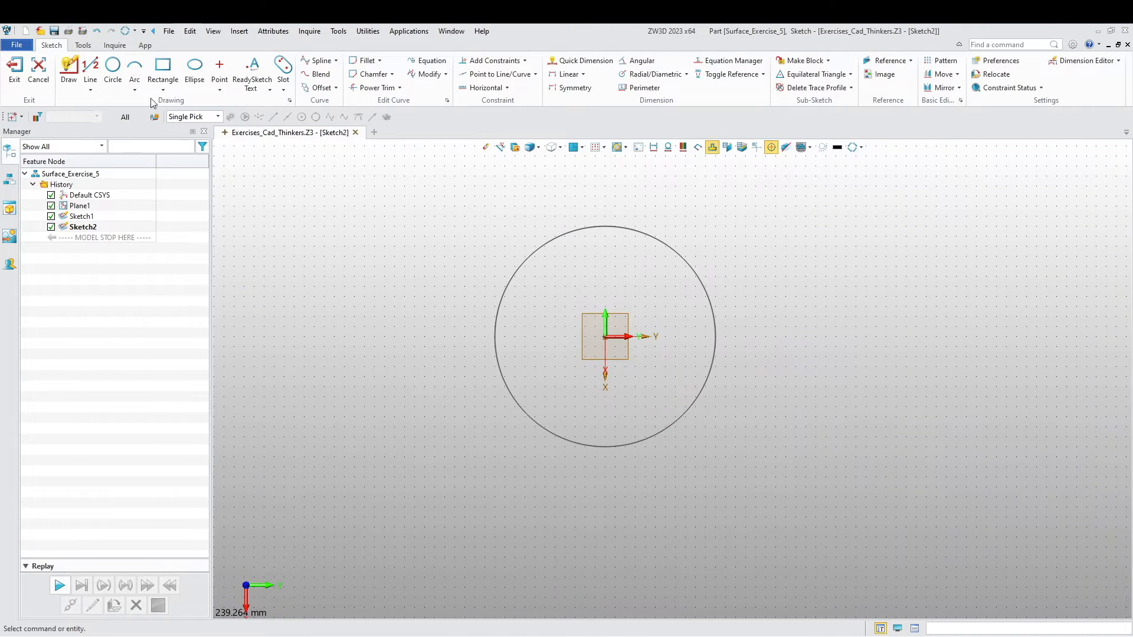
click(113, 67)
middle_click(531, 404)
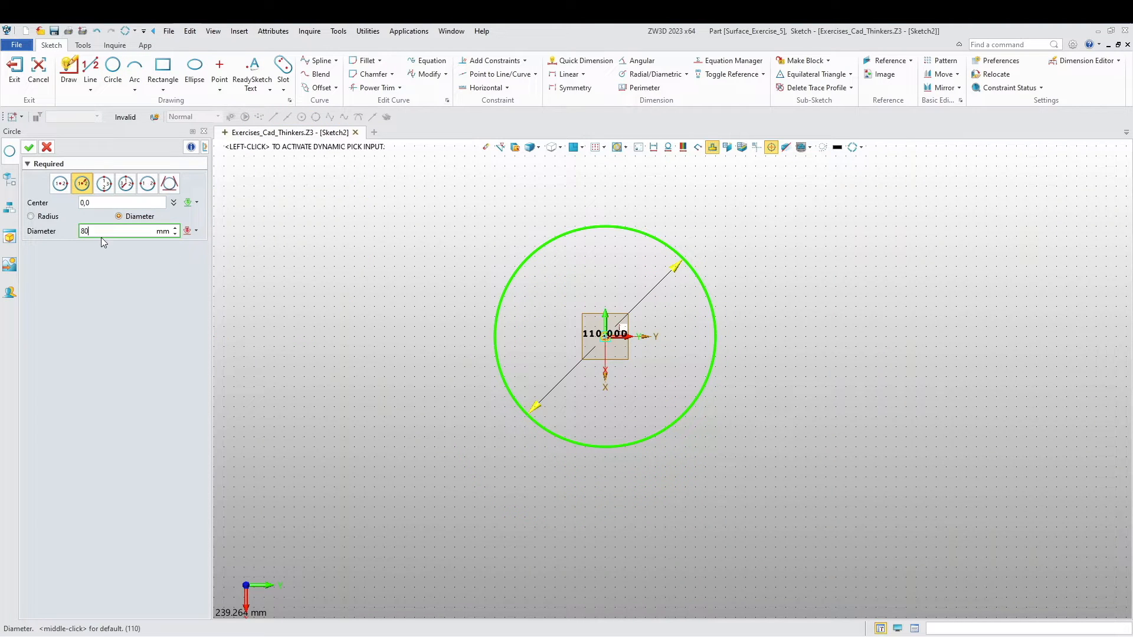
key(Return)
middle_click(32, 154)
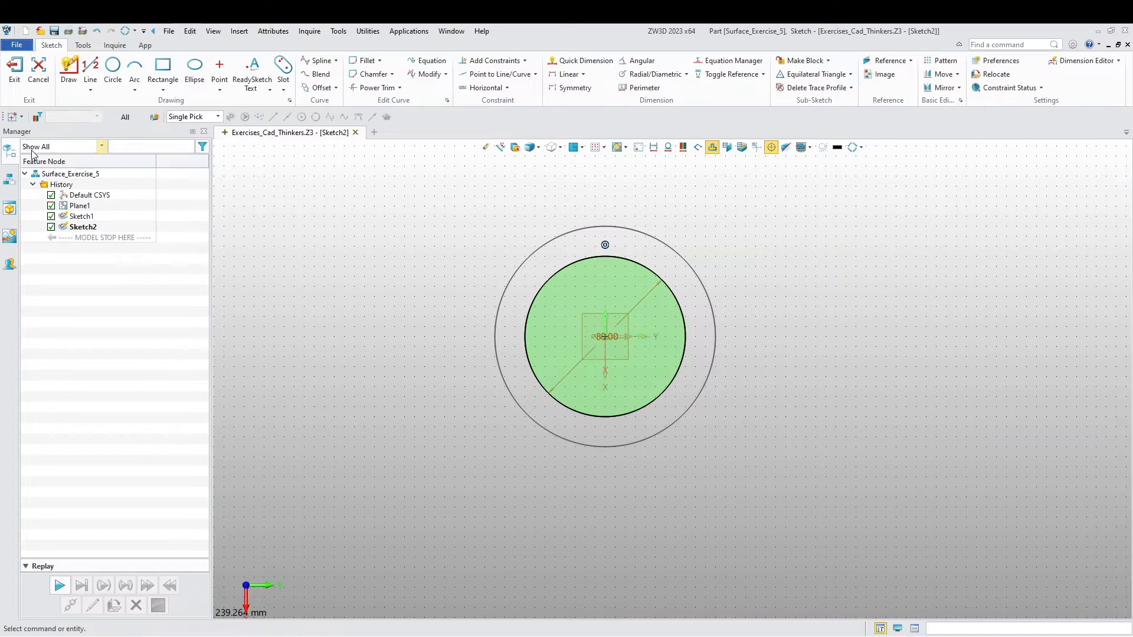
- Draw a 14 mm diameter circle centred at 0,-70 in the same sketch
click(112, 66)
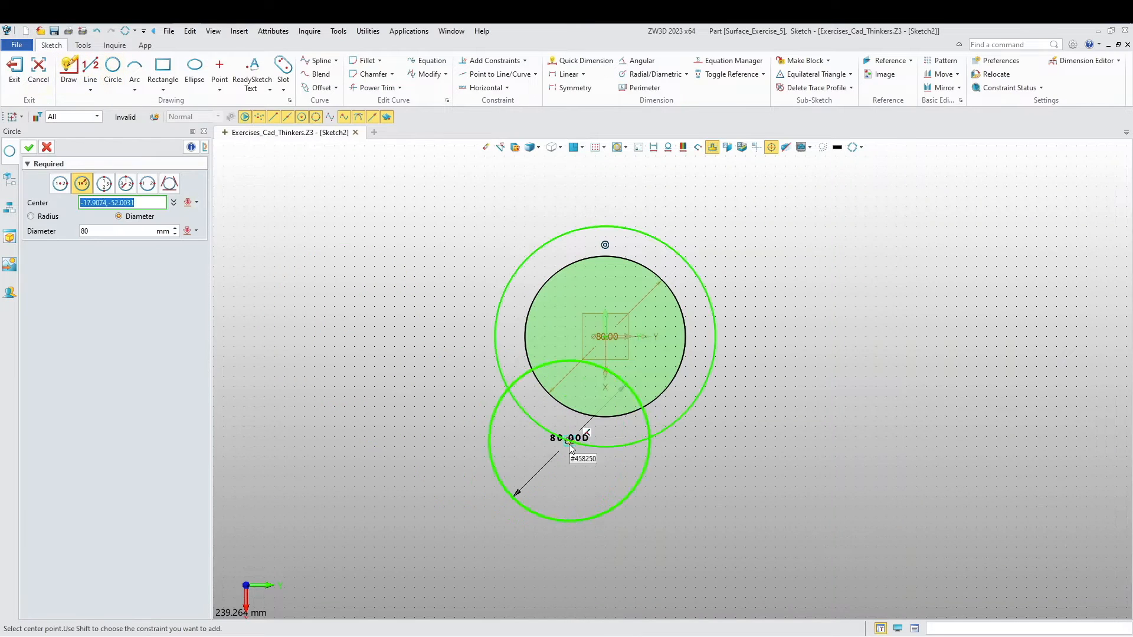
text(0,-70)
key(Return)
key(Return)
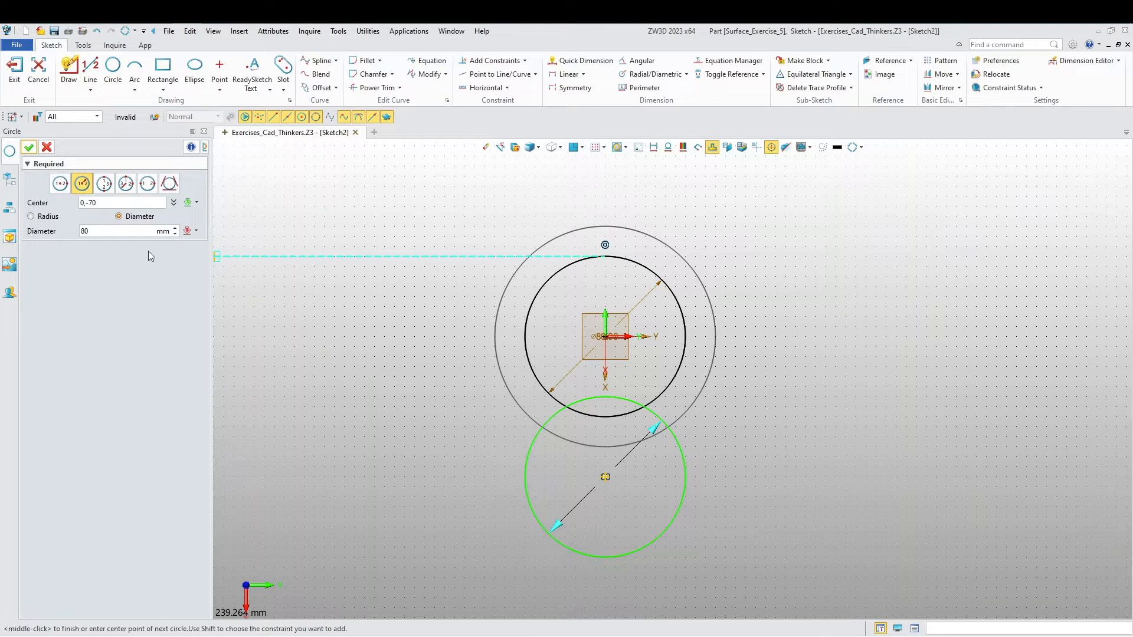
click(125, 230)
text(14)
key(Return)
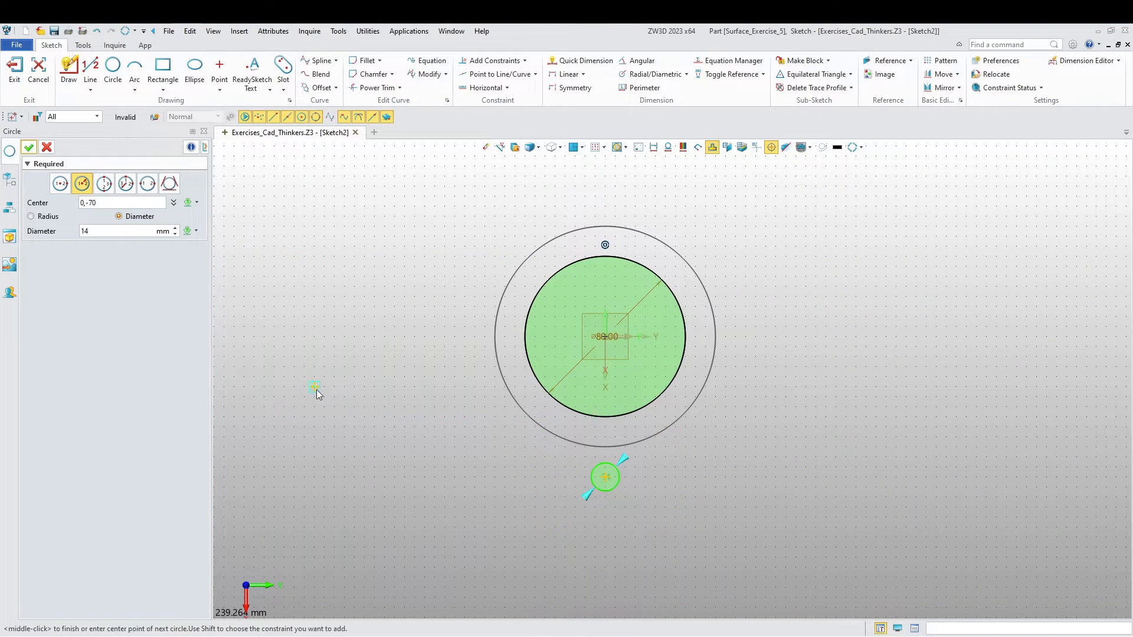
middle_click(402, 411)
- Constrain the 14 mm circle to be tangent to the 80 mm circle
scroll(433, 351, up, 3)
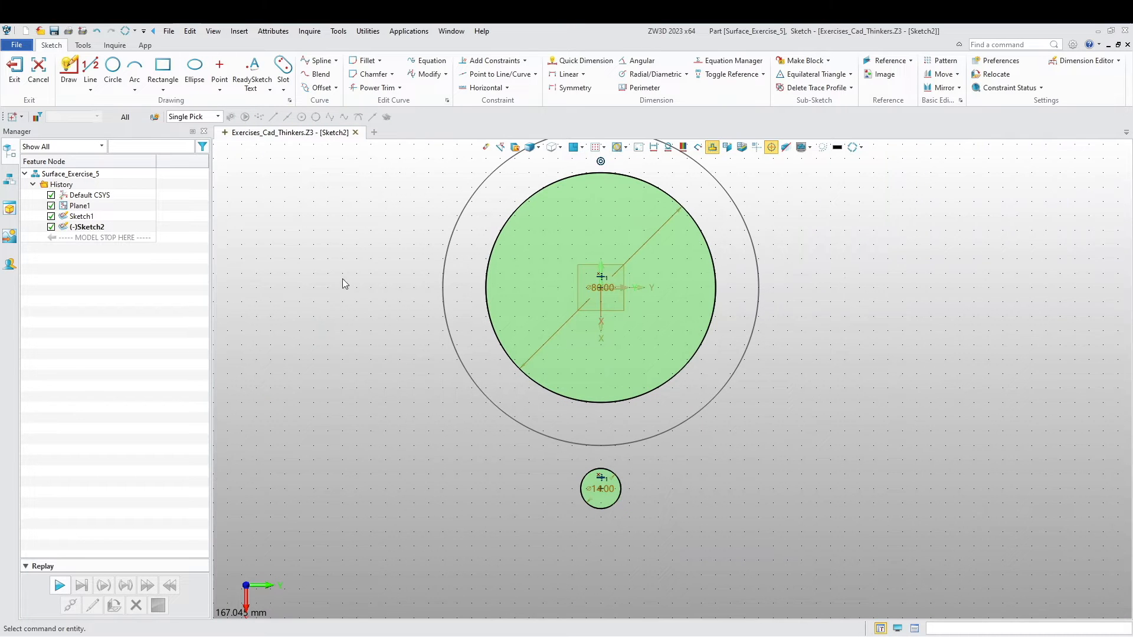
click(494, 60)
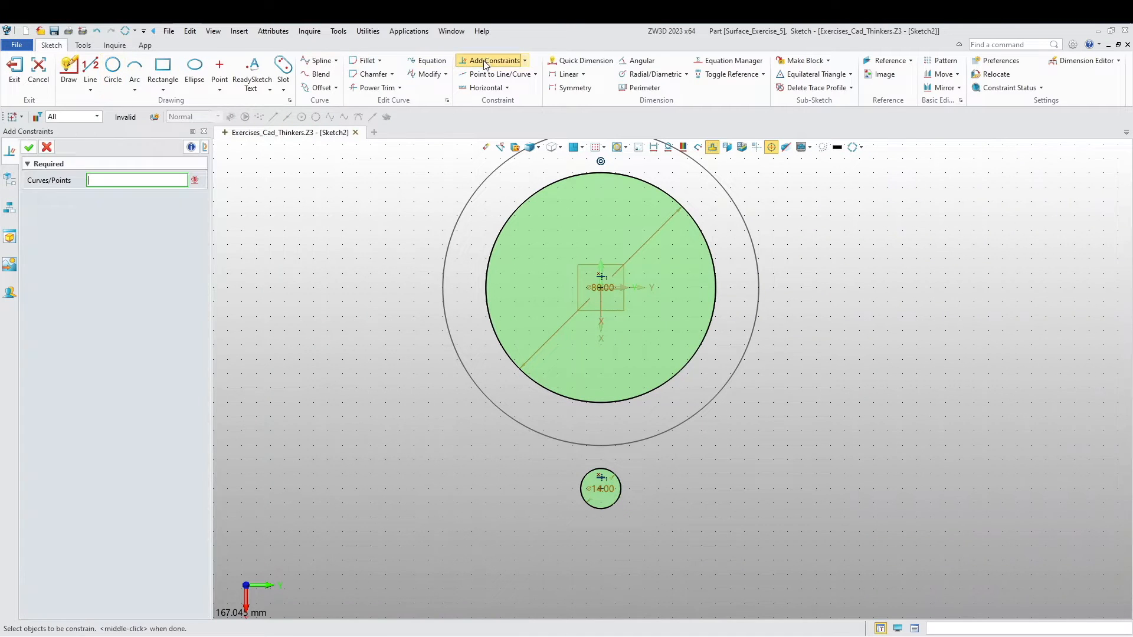
click(583, 495)
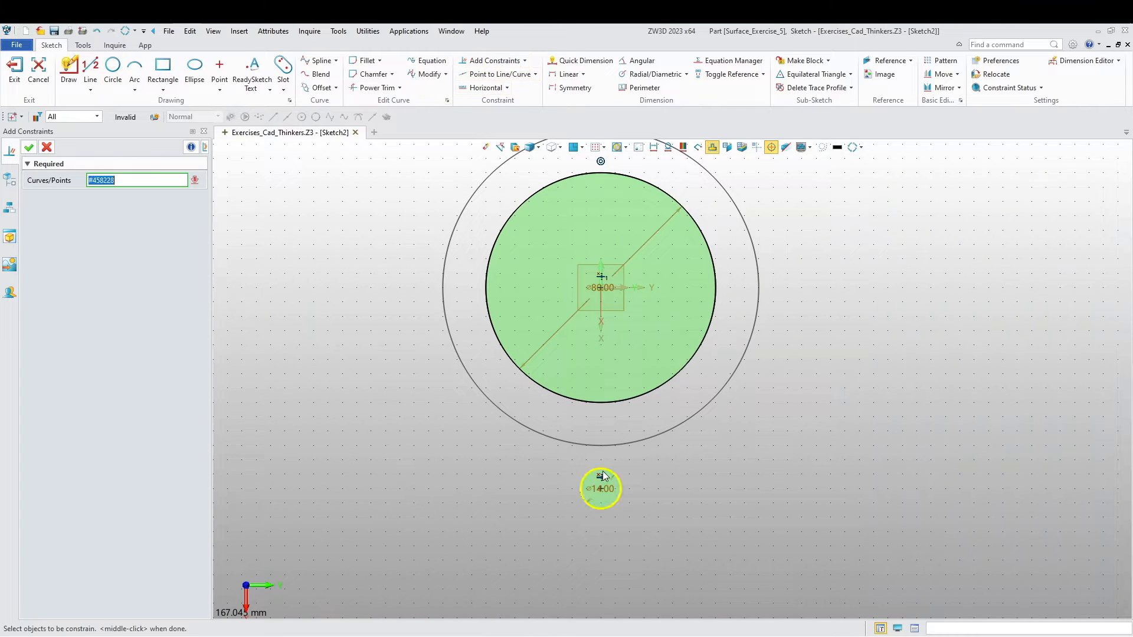
click(602, 403)
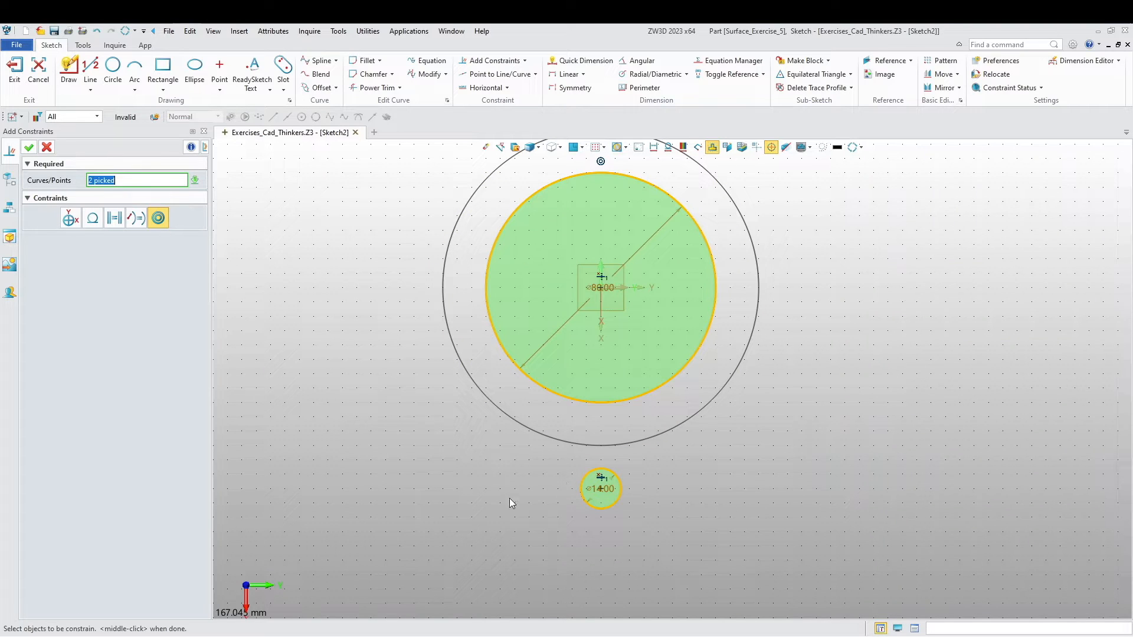
click(94, 219)
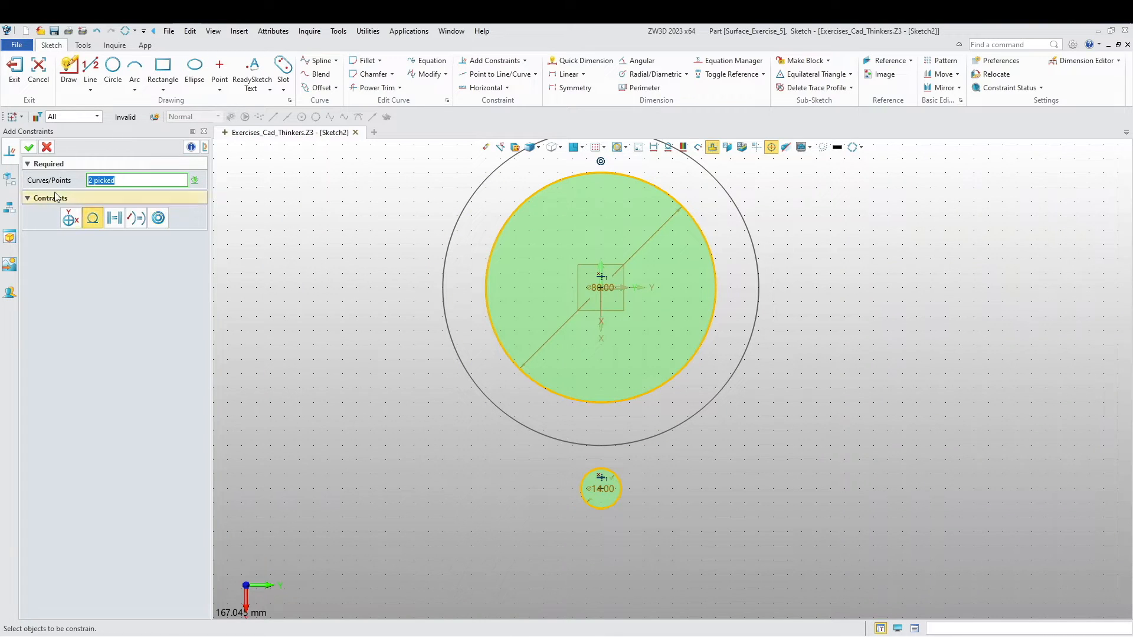
click(29, 148)
- Draw a three-point arc of about 10.7 mm radius bridging the 80 mm circle and the left side of the 14 mm circle, tangent to both
scroll(590, 472, up, 3)
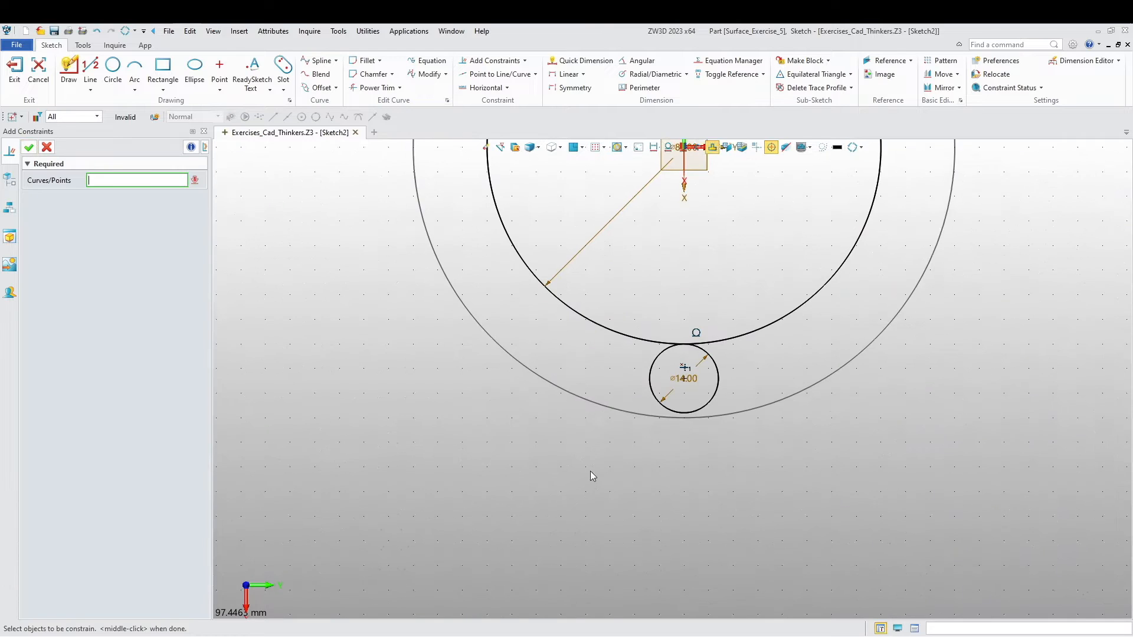
click(134, 66)
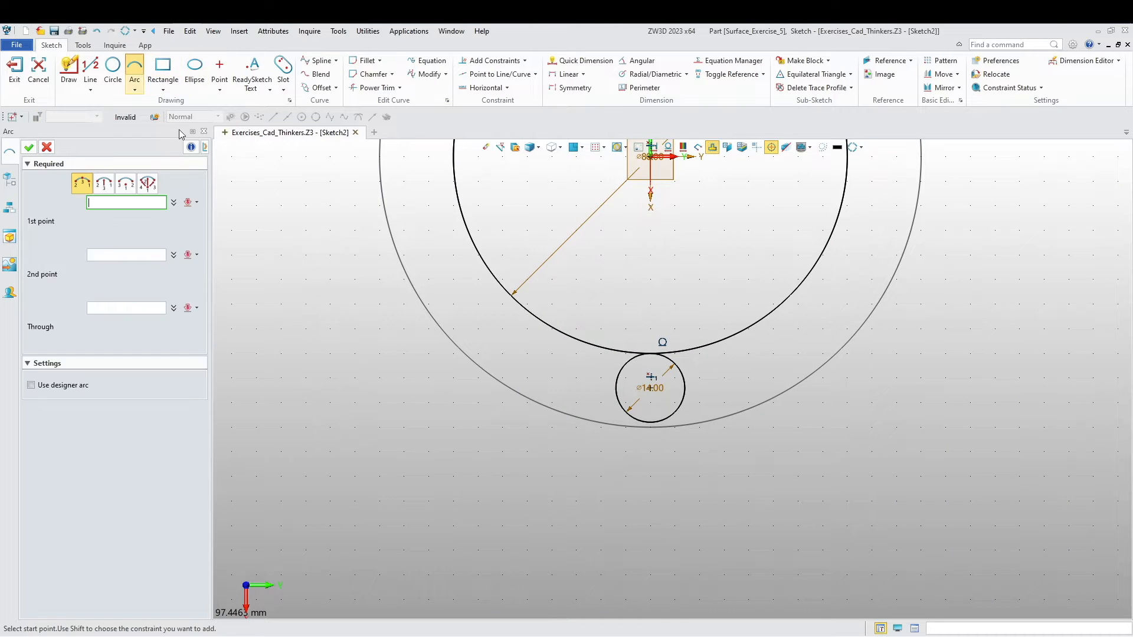
right_click(553, 373)
click(592, 423)
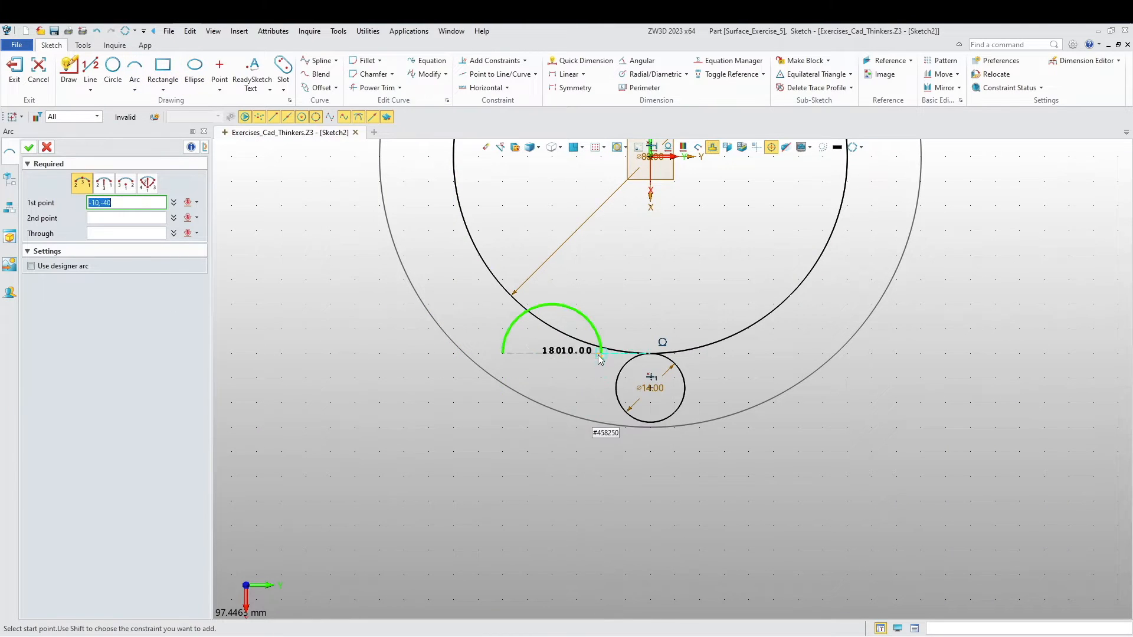
click(593, 344)
scroll(612, 394, up, 6)
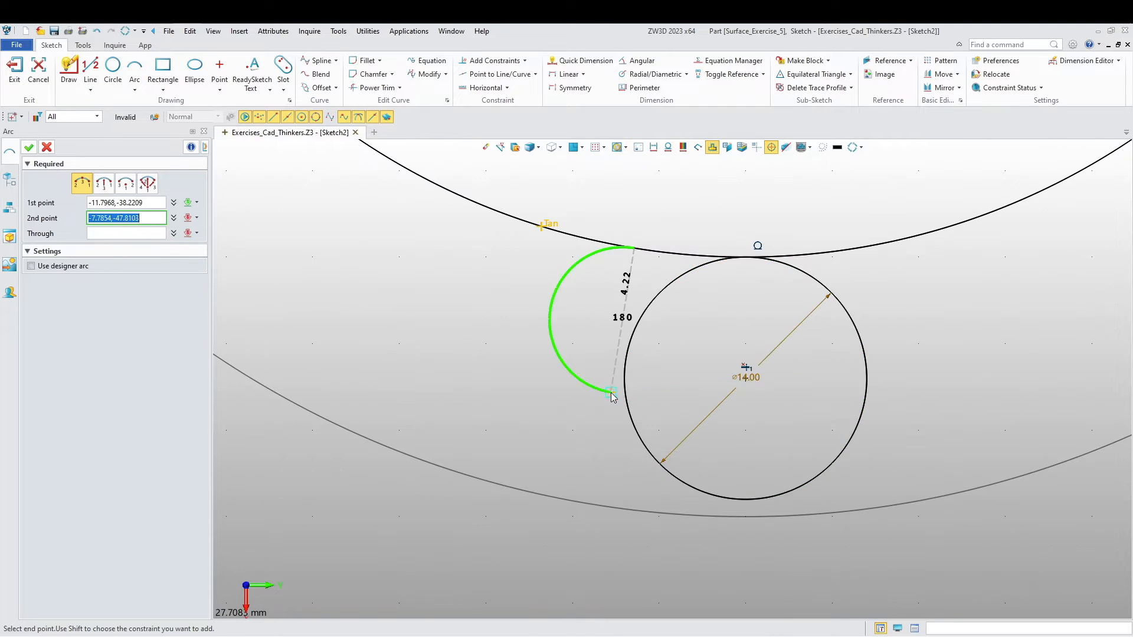
click(627, 349)
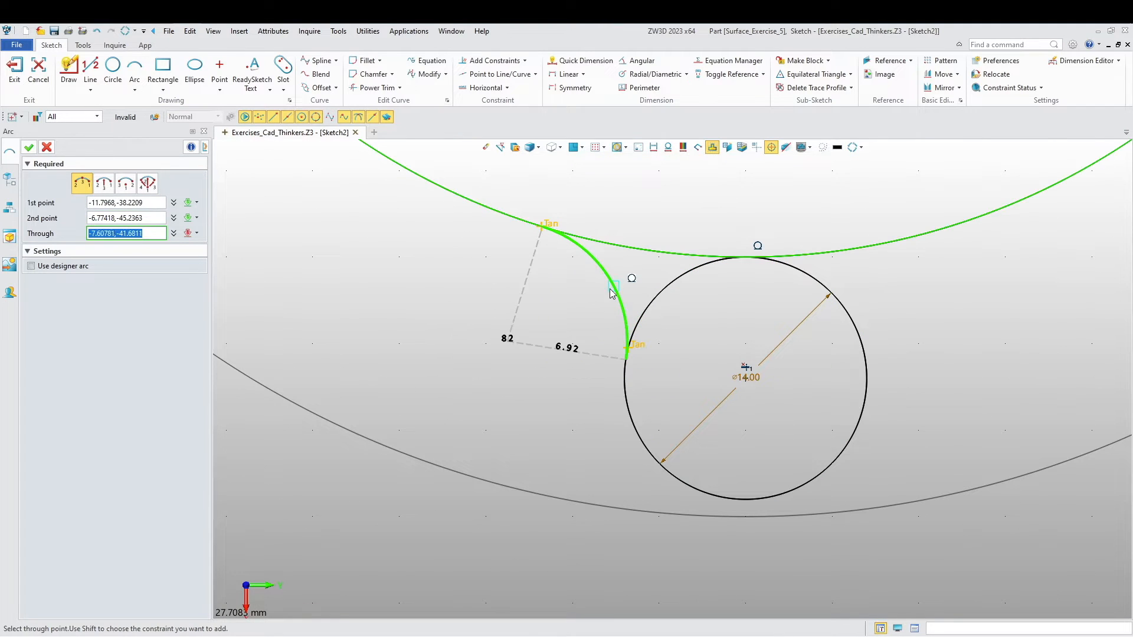
click(601, 298)
middle_click(515, 352)
- Draw a three-point arc of about 9.6 mm radius bridging the right side of the 14 mm circle and the 80 mm circle, tangent to both
middle_drag(539, 451, 392, 461)
middle_click(580, 384)
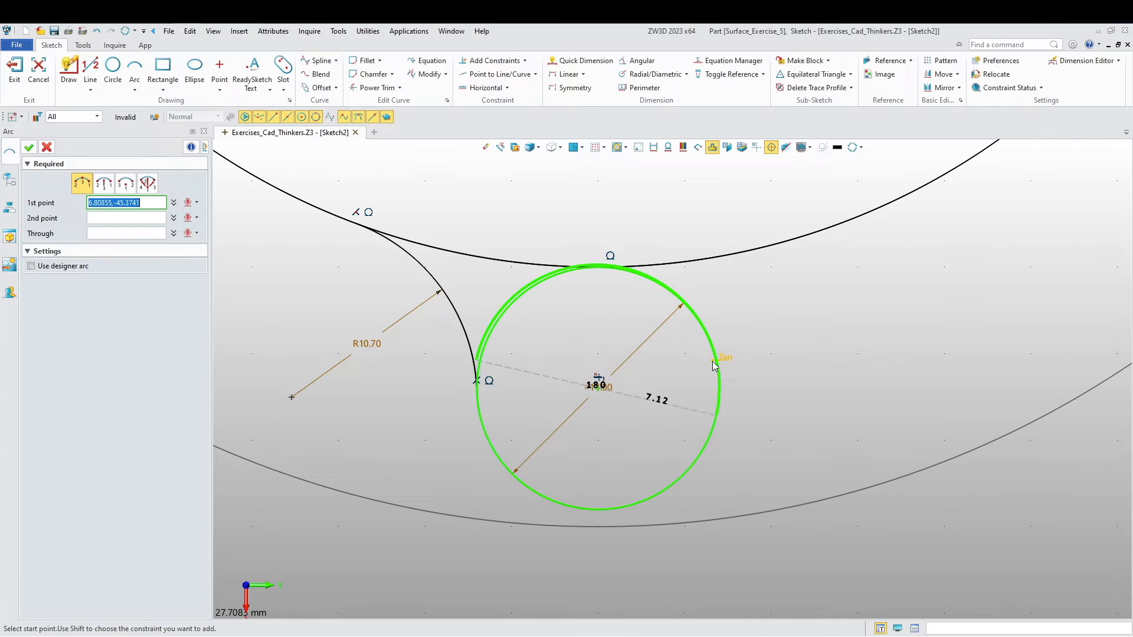
click(720, 368)
click(775, 246)
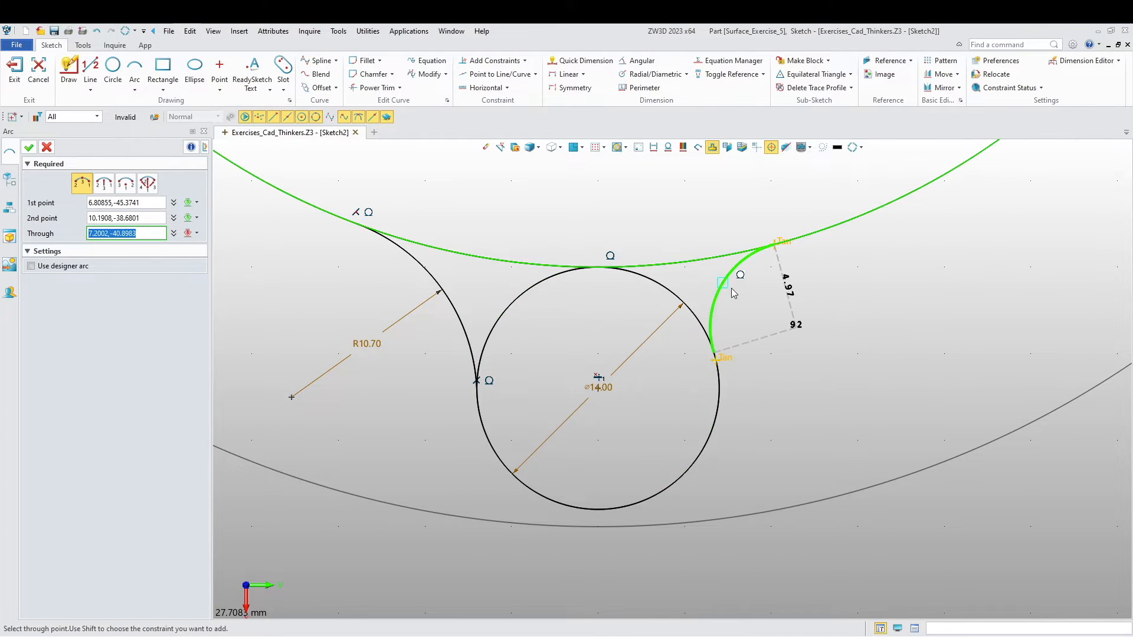
click(696, 342)
middle_click(697, 341)
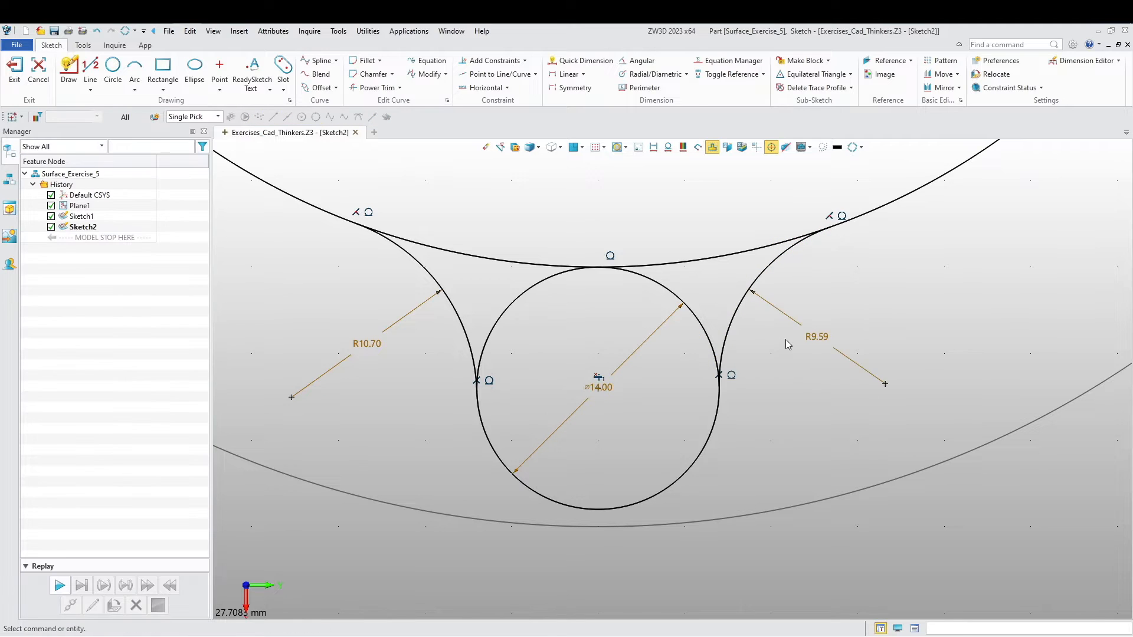
- Set the radius of both bridging arcs beside the 14 mm circle to 12 mm
double_click(837, 346)
text(12)
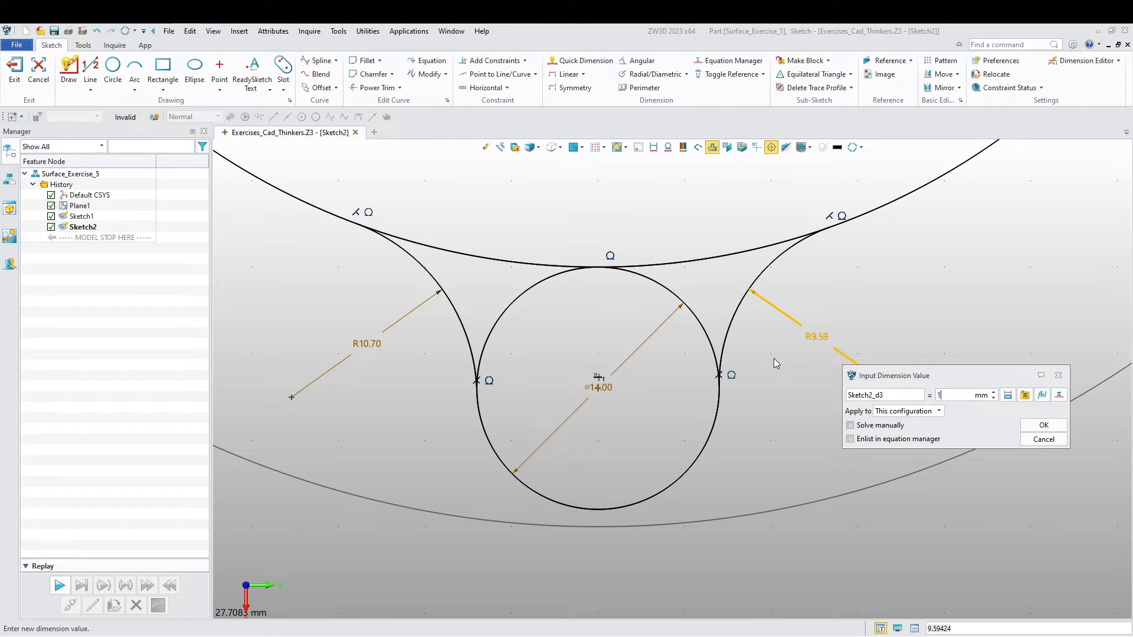
key(Return)
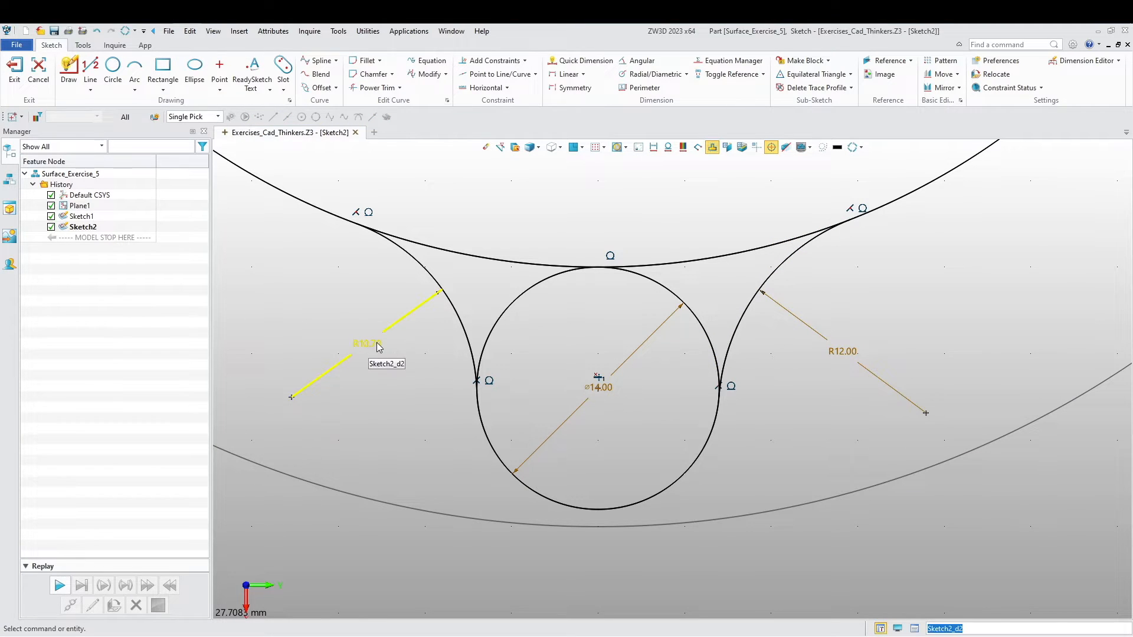
double_click(376, 347)
text(12)
key(Return)
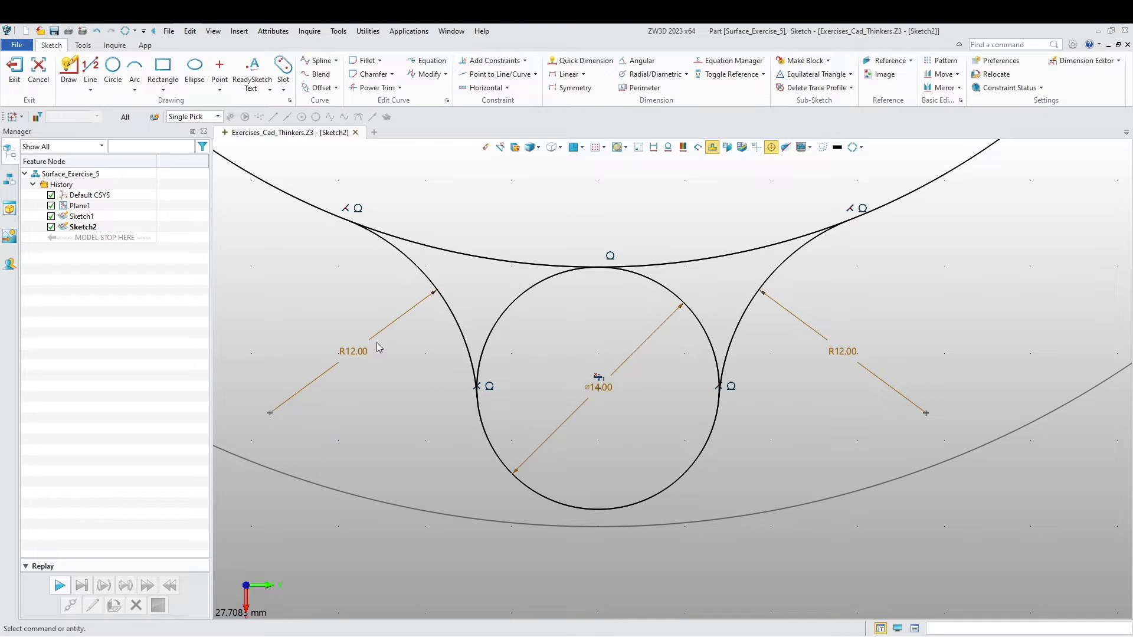
- Trim away the inner segments of the 80 mm and 14 mm circles between the bridging arcs to leave one closed outline
click(375, 88)
mouse_move(432, 241)
mouse_down()
mouse_move(569, 360)
mouse_move(678, 241)
mouse_up()
scroll(639, 329, down, 5)
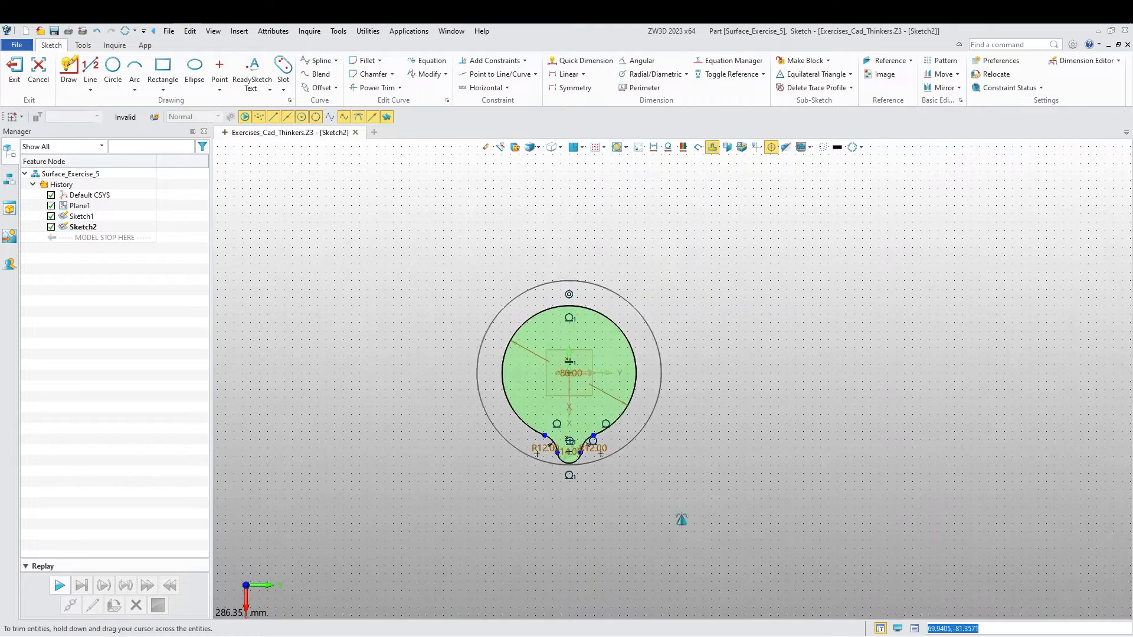
scroll(604, 537, up, 3)
middle_drag(605, 537, 746, 519)
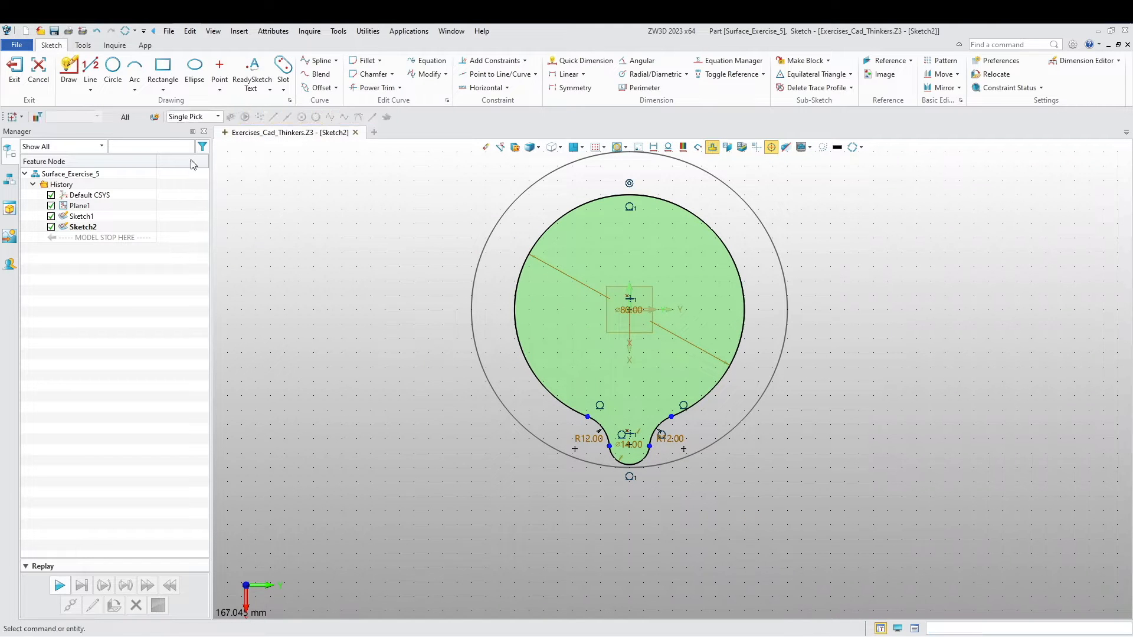
- Finish the profile sketch and start a new sketch on the default XZ plane
click(16, 75)
mouse_move(581, 292)
middle_down()
mouse_move(425, 399)
mouse_move(531, 295)
mouse_move(466, 377)
mouse_move(478, 387)
mouse_move(491, 352)
mouse_move(435, 402)
middle_up()
right_click(434, 402)
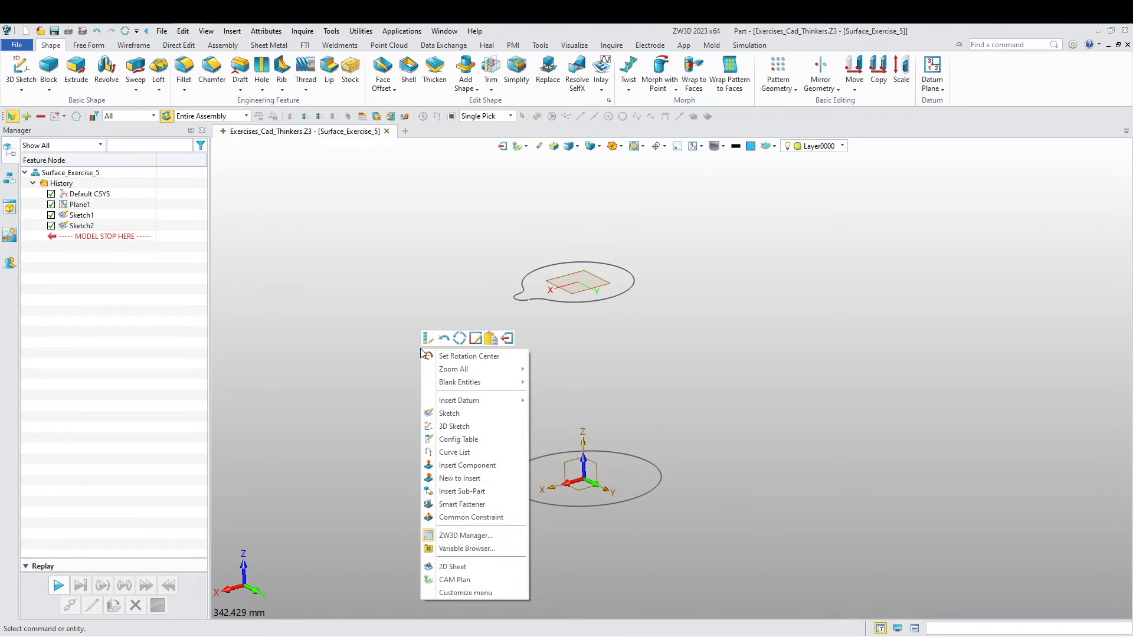
click(458, 414)
click(570, 476)
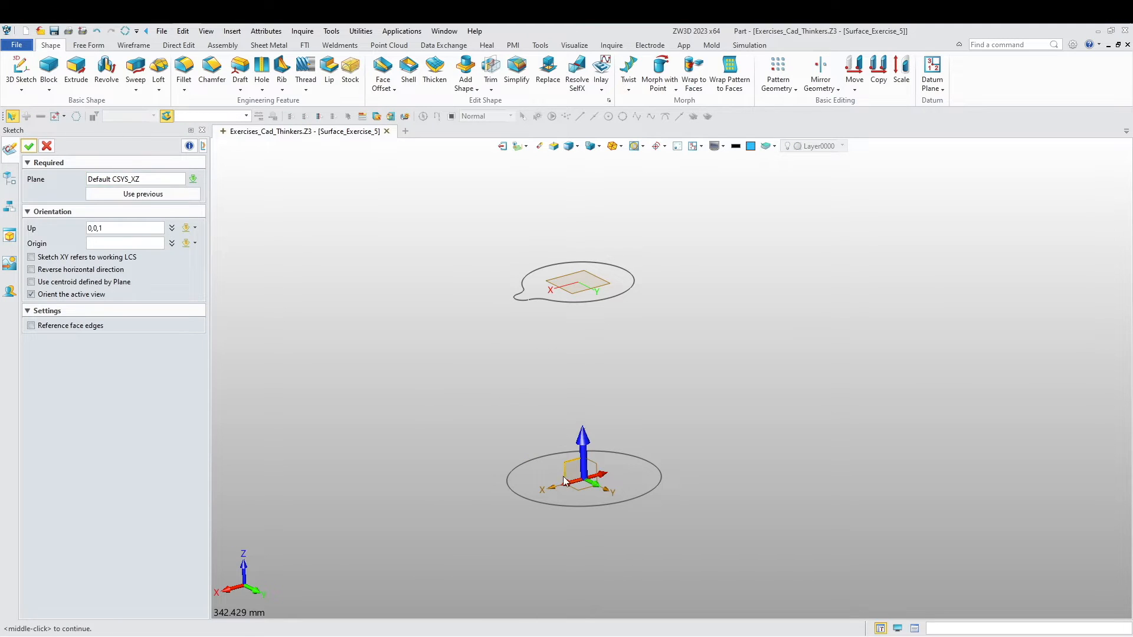
middle_click(427, 380)
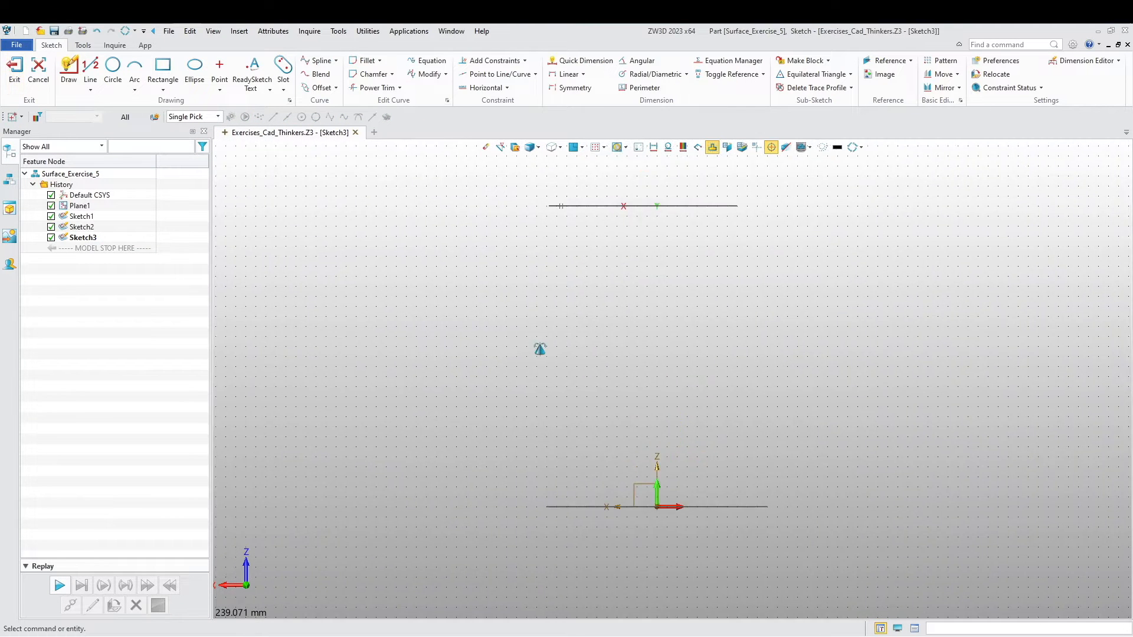
- Draw a six-point spline beside the profiles on the lobe side, from the upper profile's level down to the base circle's level
click(319, 60)
click(466, 270)
click(482, 311)
click(475, 387)
click(441, 455)
click(415, 488)
click(421, 524)
middle_click(343, 423)
middle_click(343, 425)
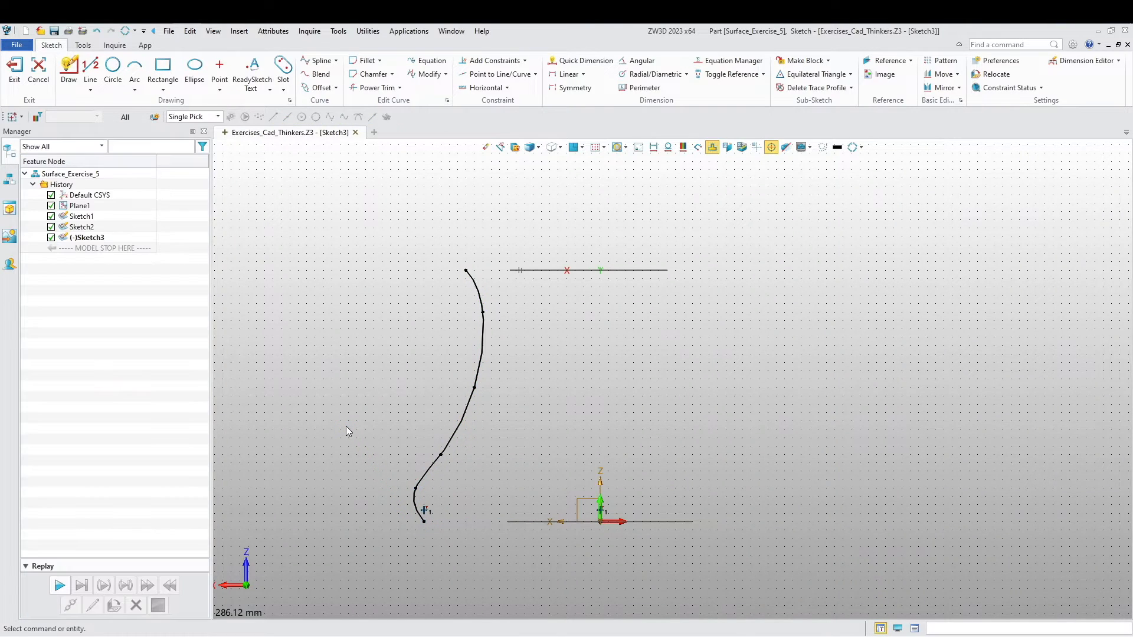
- Constrain the spline's upper endpoint to coincide with the tip of the small lobe on the upper profile
mouse_move(376, 410)
middle_down()
mouse_move(594, 374)
mouse_move(537, 357)
mouse_move(544, 342)
mouse_move(547, 356)
middle_up()
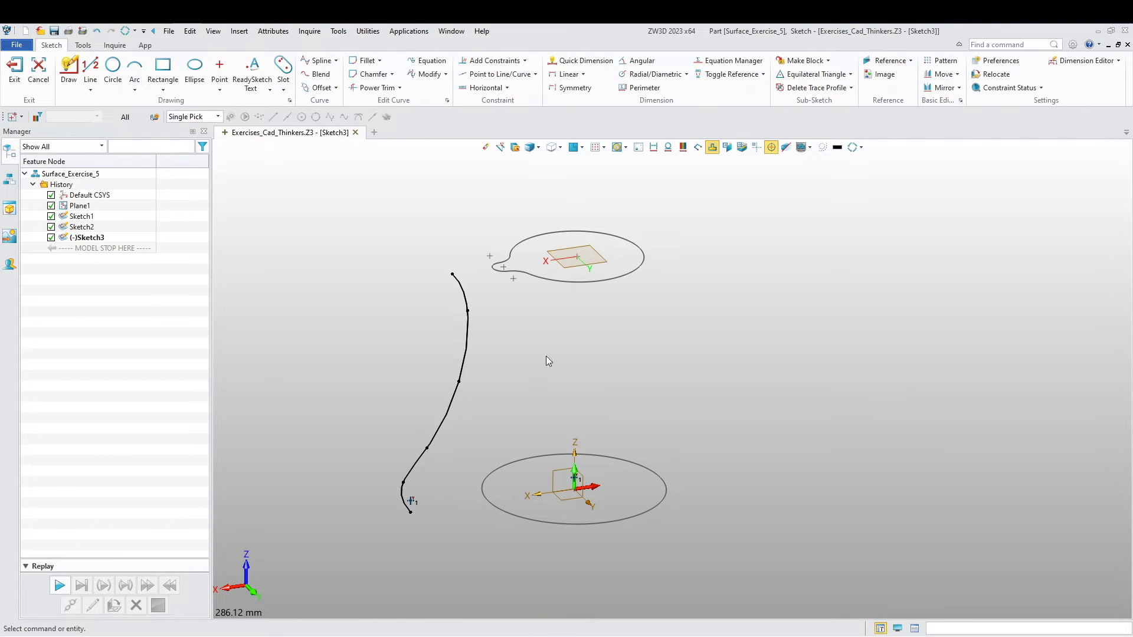
click(492, 61)
scroll(426, 296, up, 2)
click(469, 269)
click(528, 260)
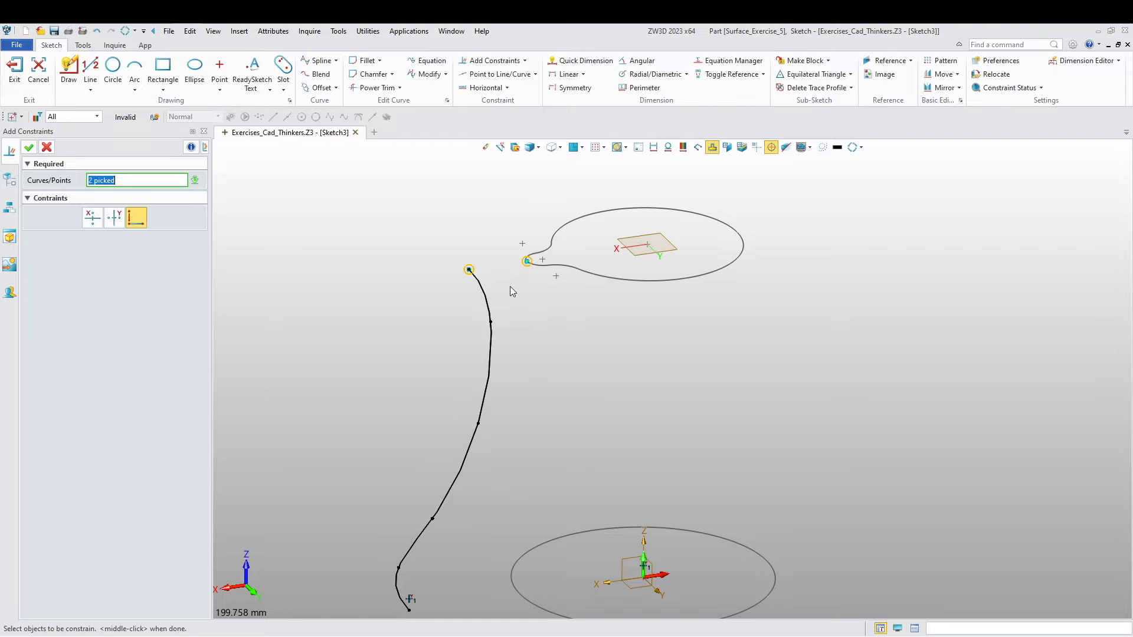
click(137, 219)
click(29, 148)
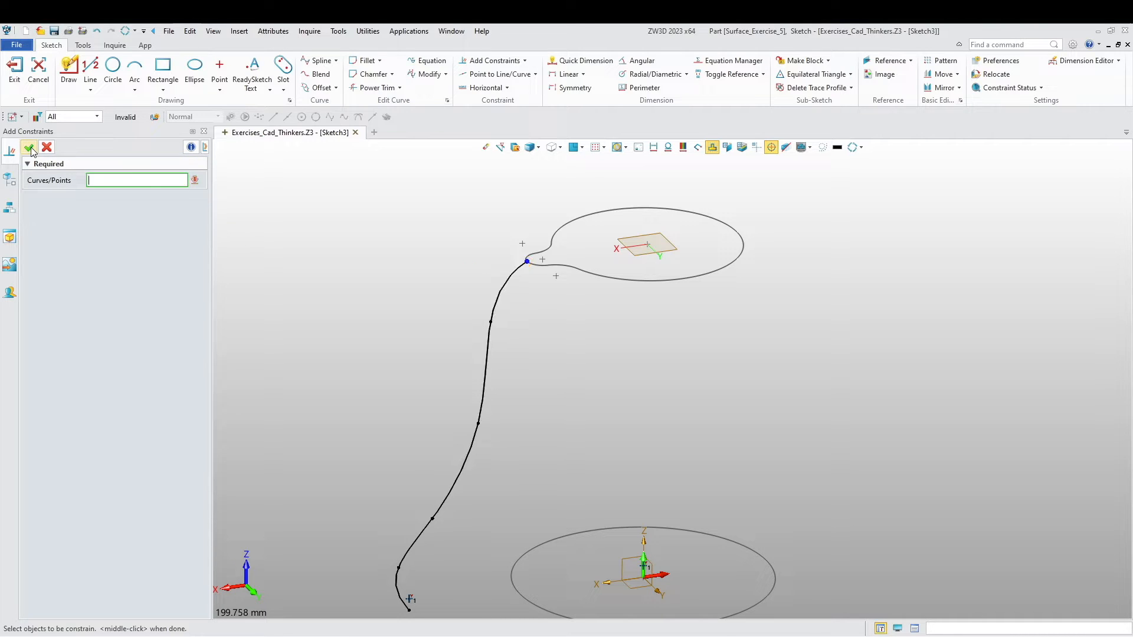
- Constrain the spline's lower endpoint to coincide with the base circle's point on the lobe side
middle_drag(371, 408, 425, 315)
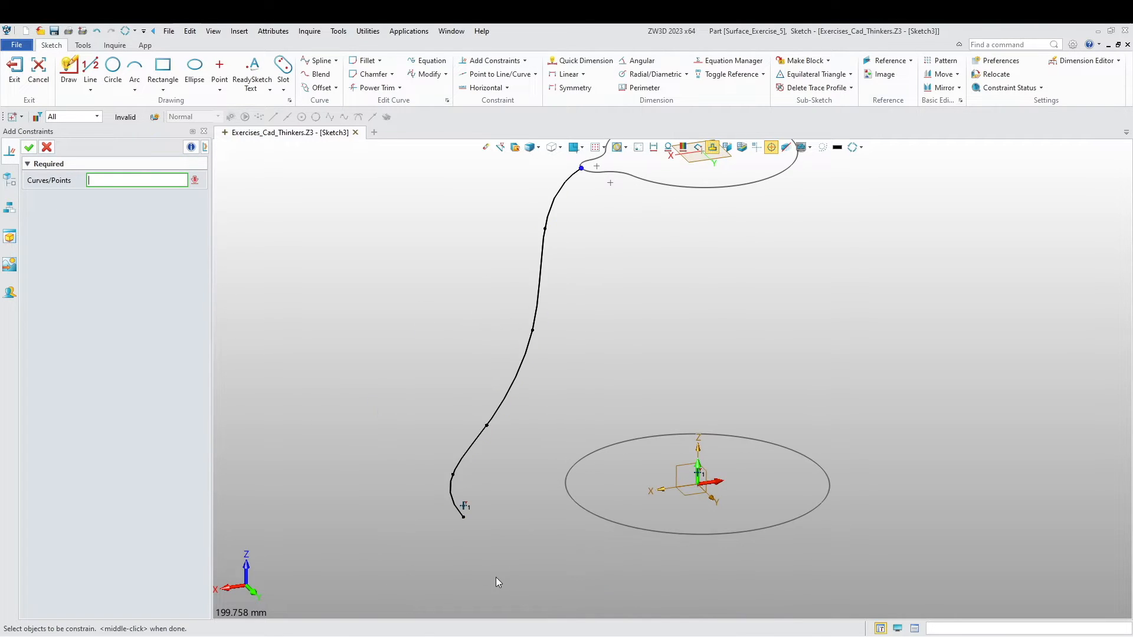
click(463, 517)
click(574, 501)
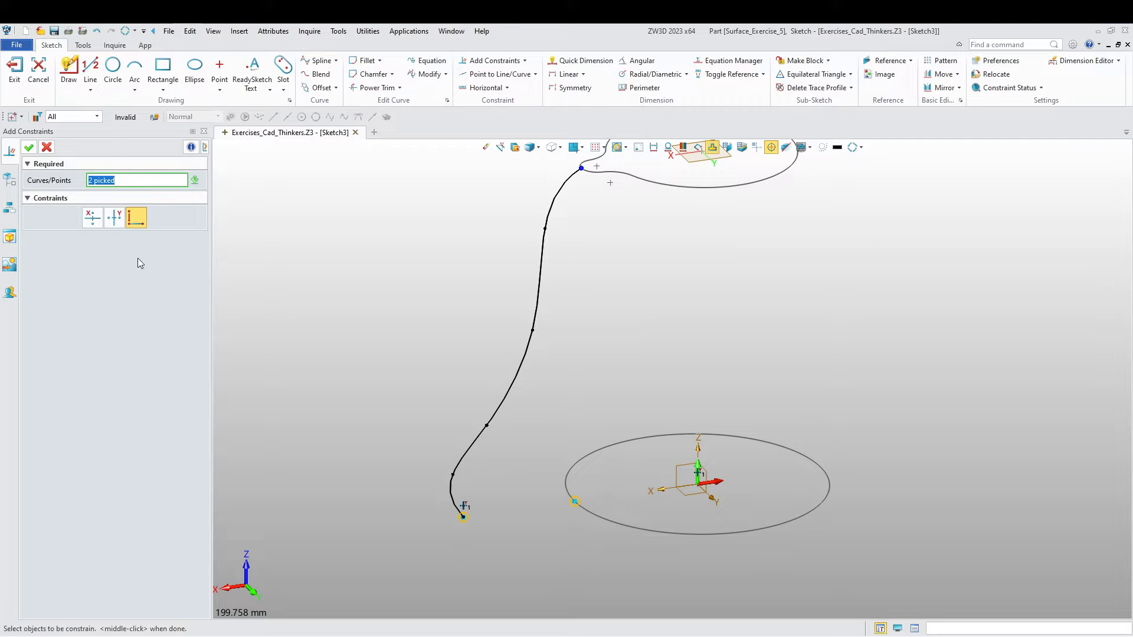
click(29, 147)
mouse_move(413, 357)
middle_down()
mouse_move(420, 350)
mouse_move(424, 372)
middle_up()
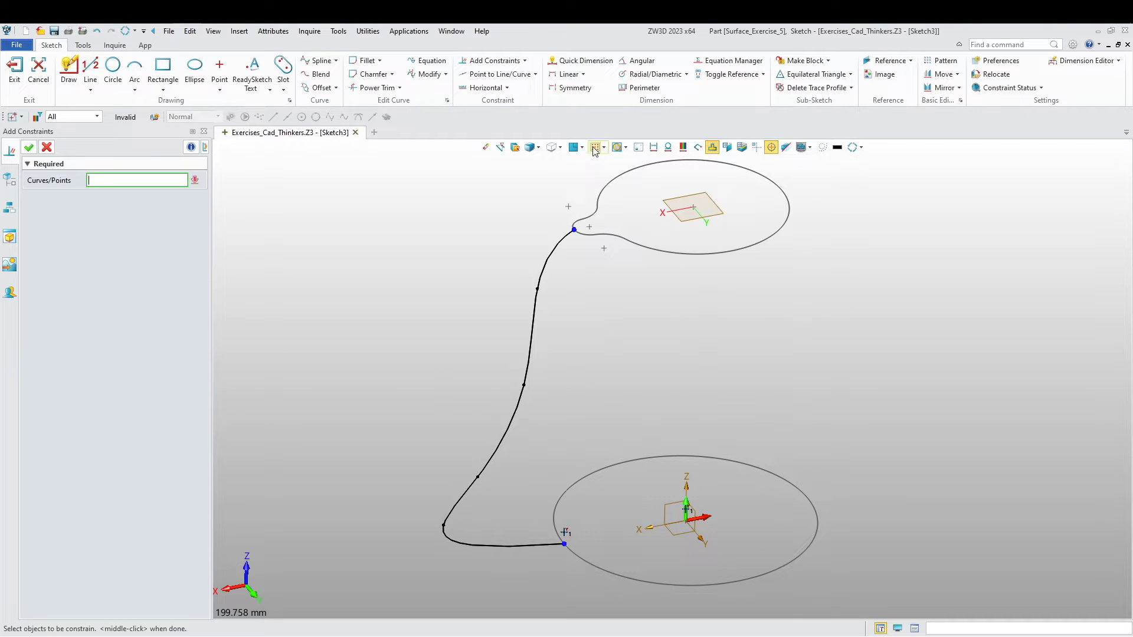
- Dimension the spline's uppermost interior point horizontally from the origin and set the distance to 43 mm
click(574, 148)
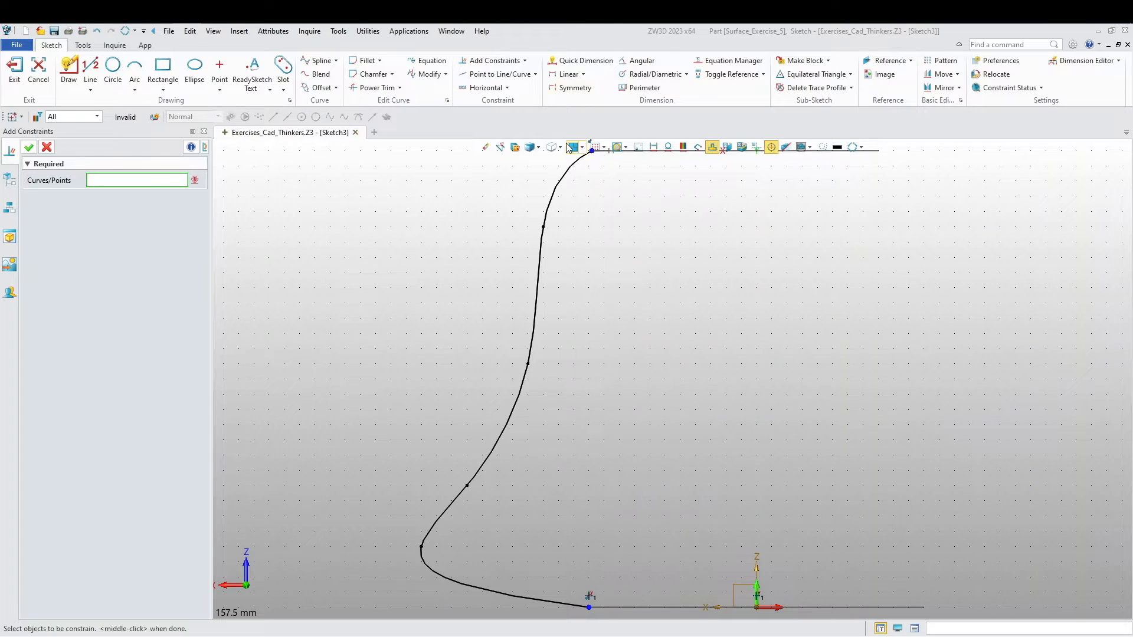
middle_drag(606, 281, 569, 321)
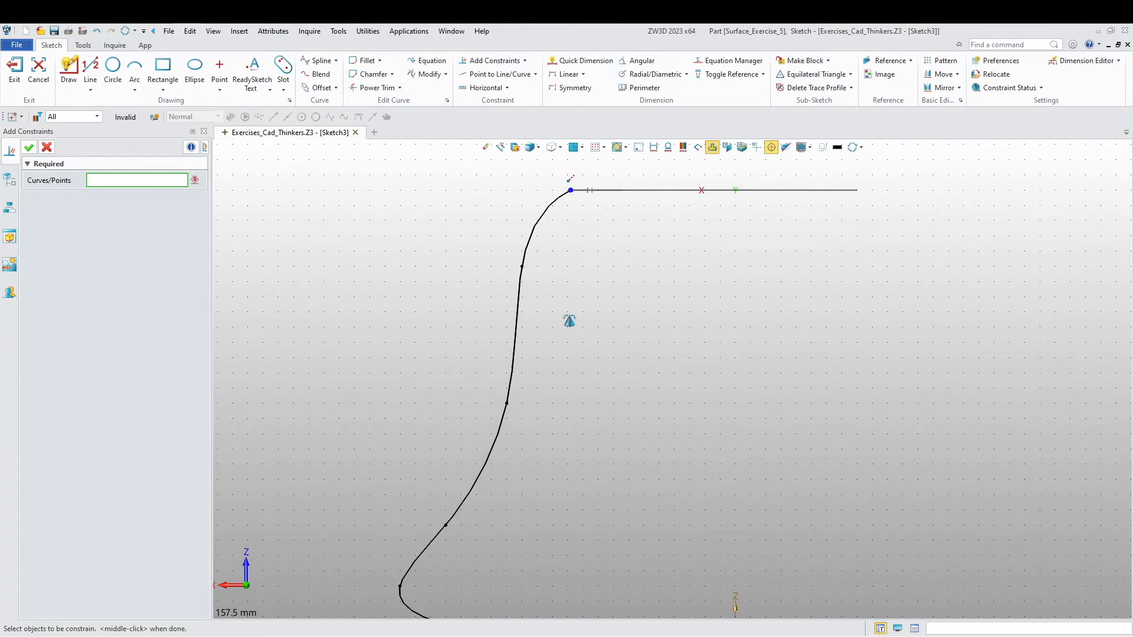
click(562, 75)
click(517, 279)
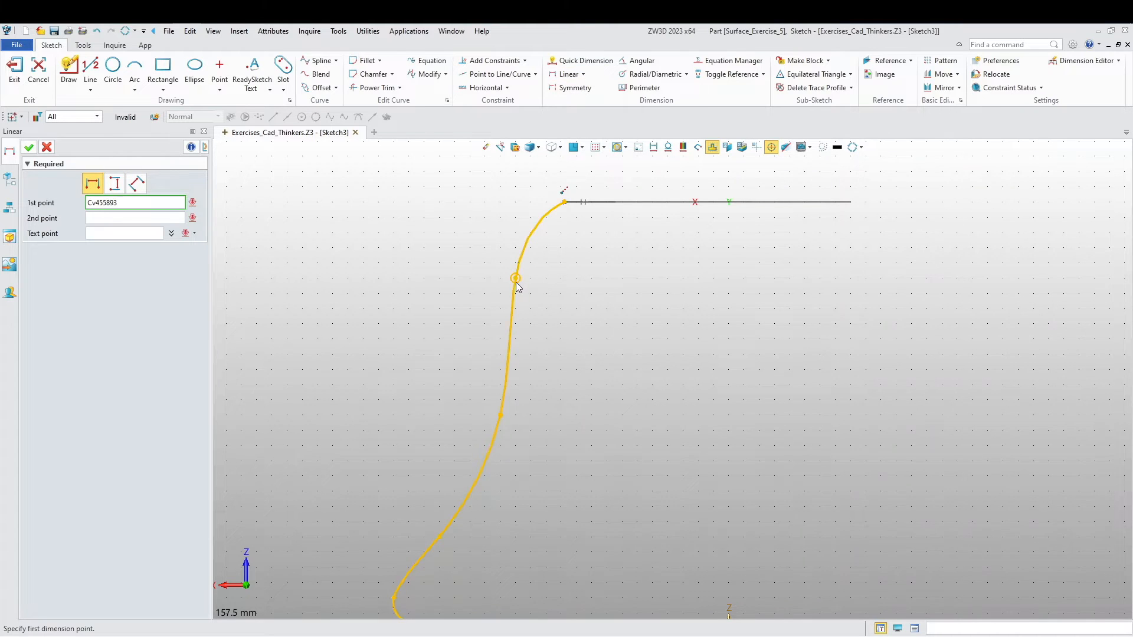
scroll(627, 380, down, 3)
click(683, 481)
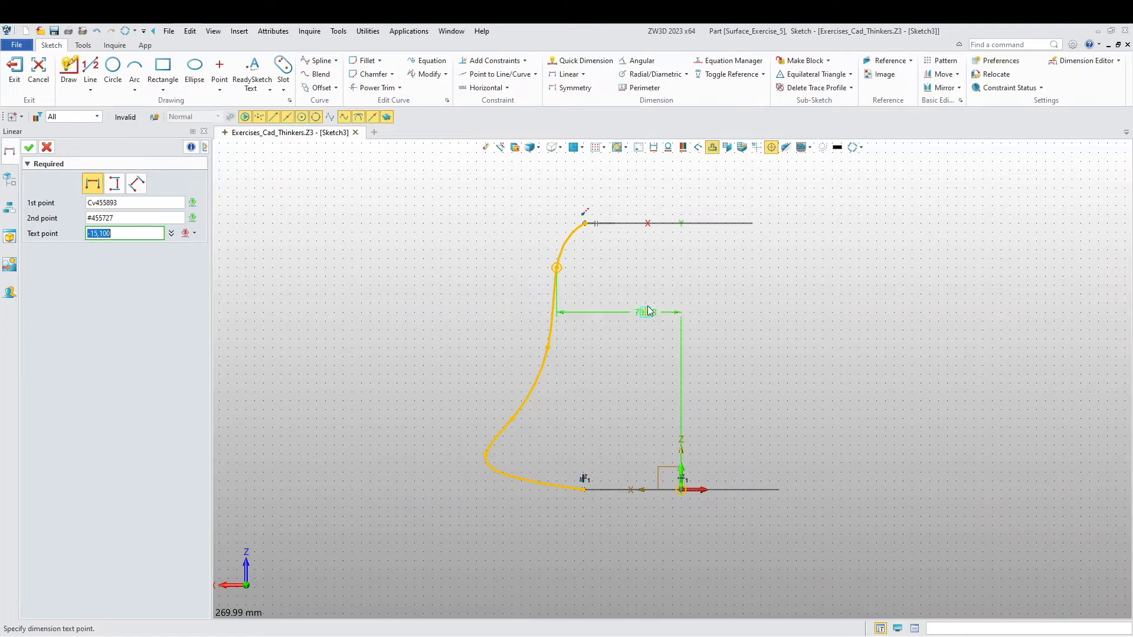
click(619, 276)
text(4)
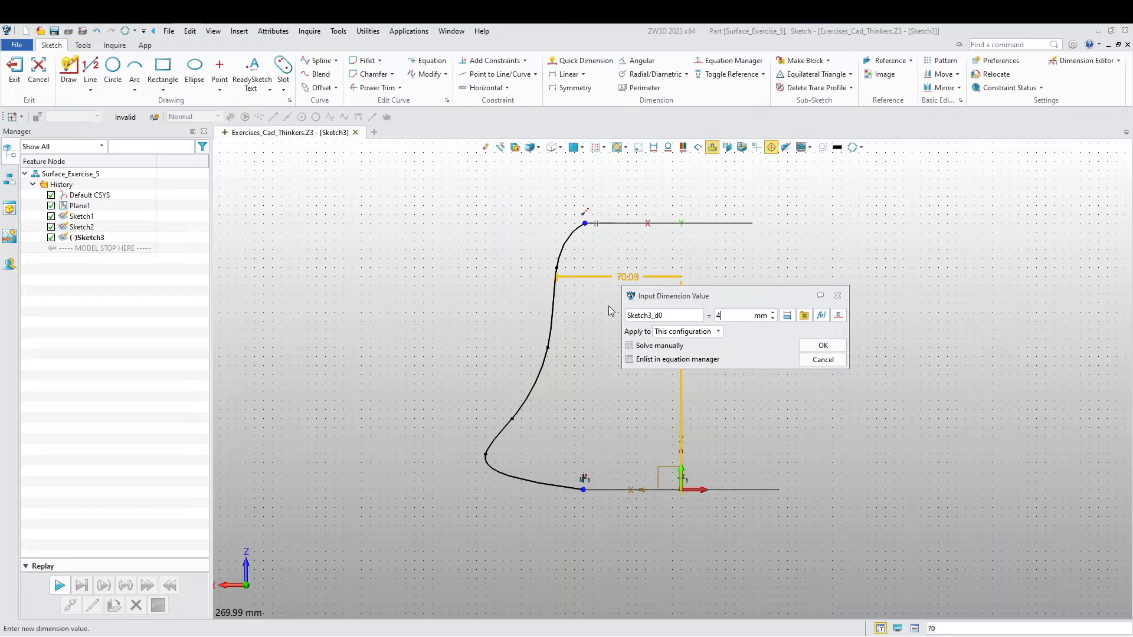
text(3)
key(Return)
- Add a 47 mm horizontal dimension between the spline's second interior point from the top and the origin
click(544, 350)
click(681, 491)
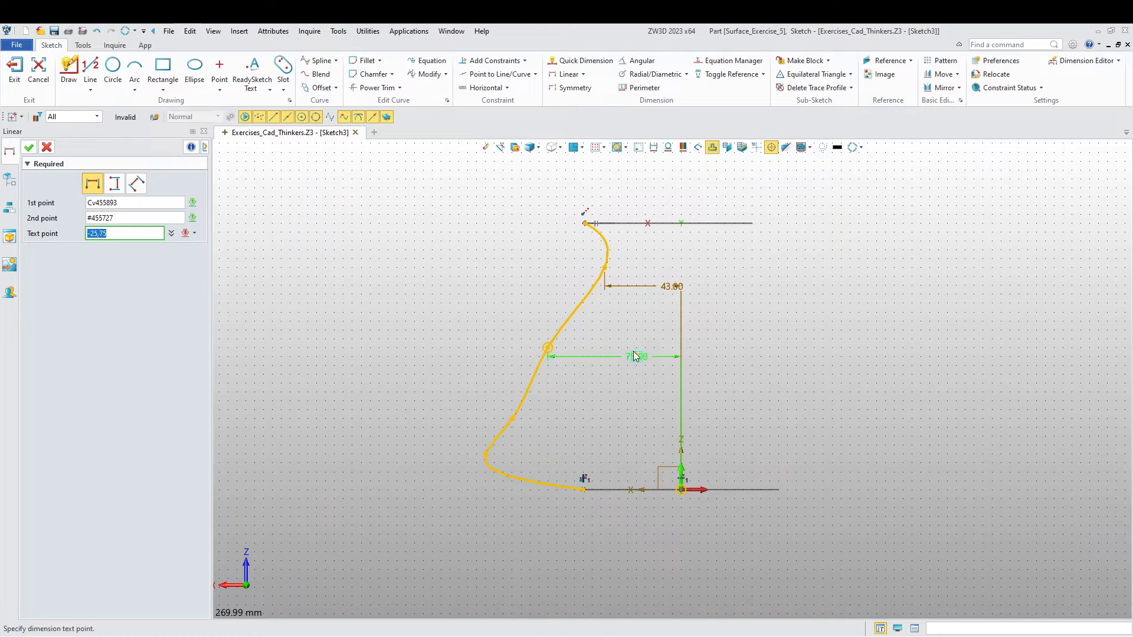
click(629, 344)
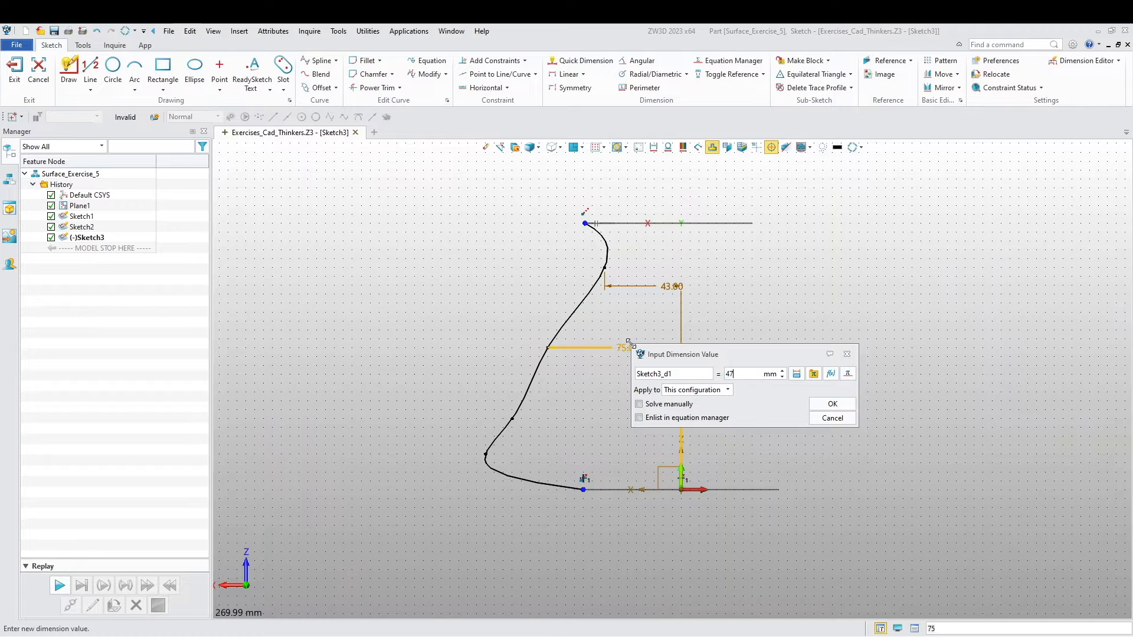
text(47)
key(Return)
- Add a 52 mm horizontal dimension between the spline's third interior point from the top and the origin
click(511, 420)
click(681, 494)
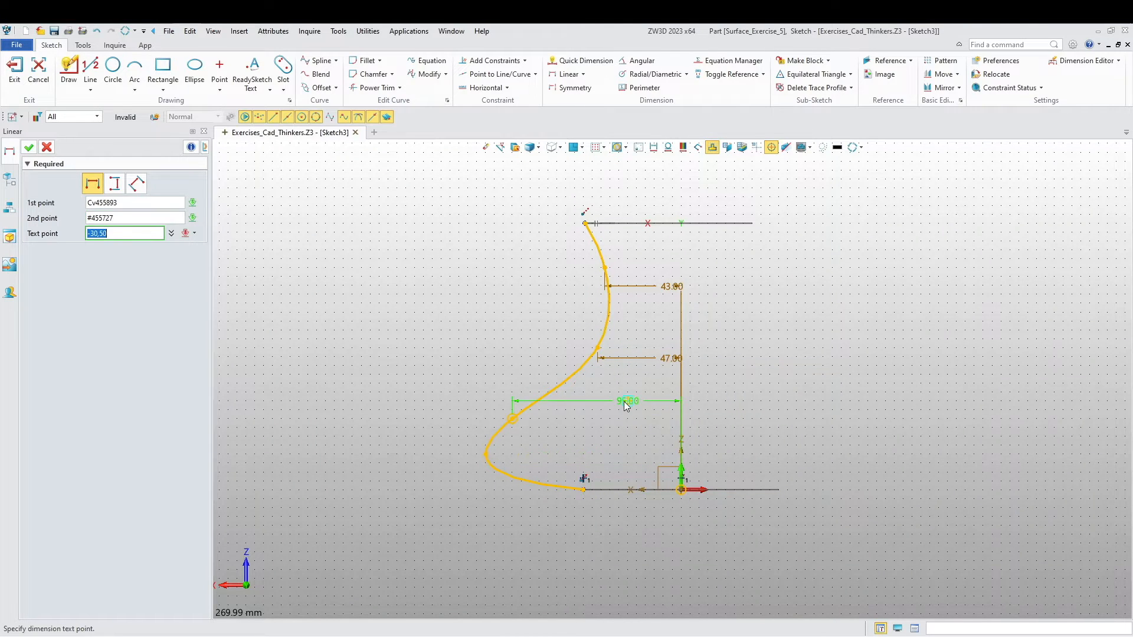
click(624, 402)
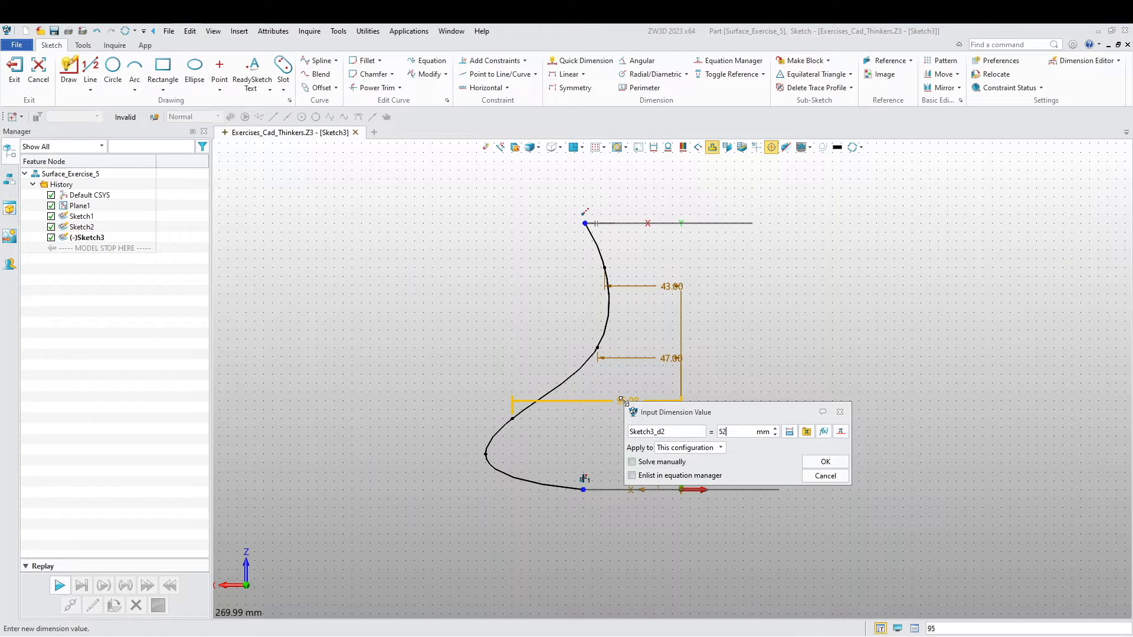
key(Return)
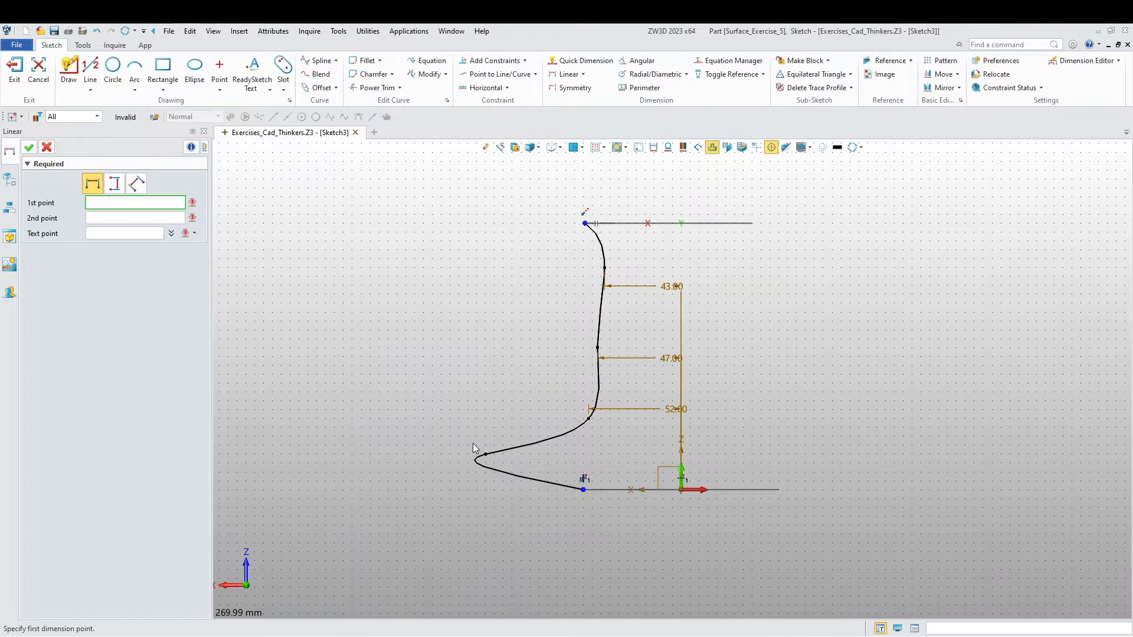
- Add a 54.6 mm horizontal dimension between the spline's lowest interior point and the origin
click(485, 457)
click(681, 493)
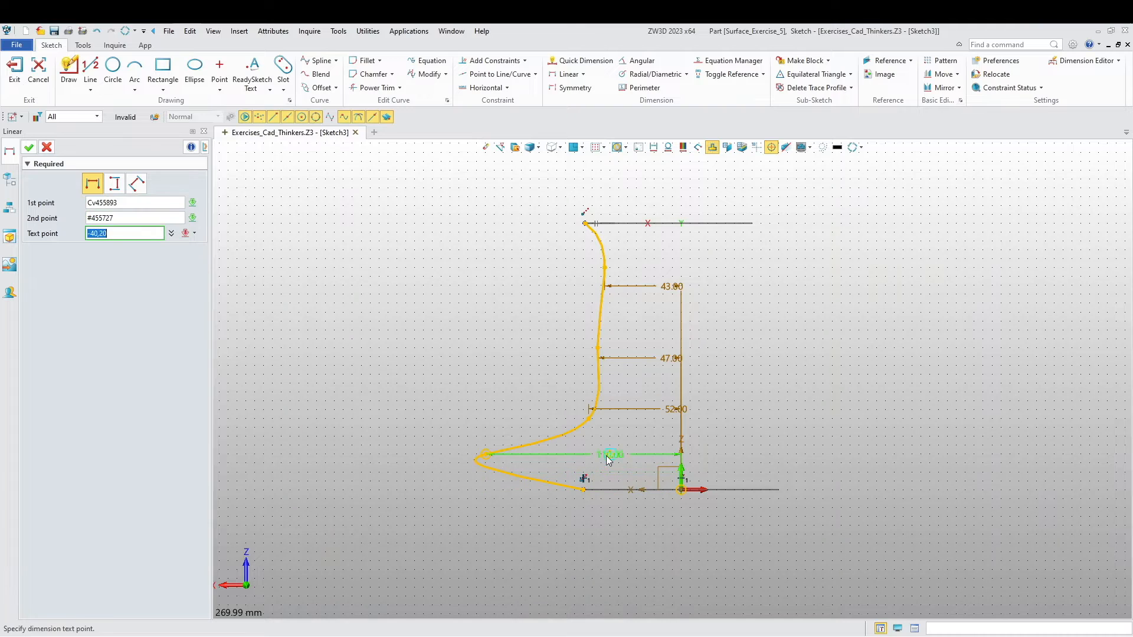
click(610, 445)
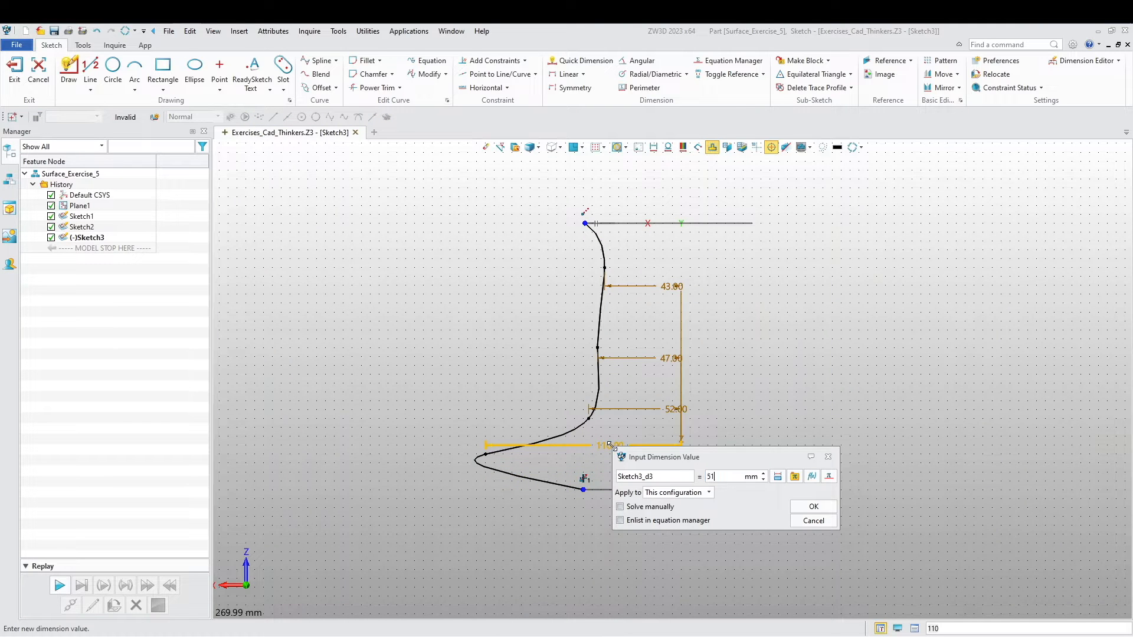
text(54.6)
key(Return)
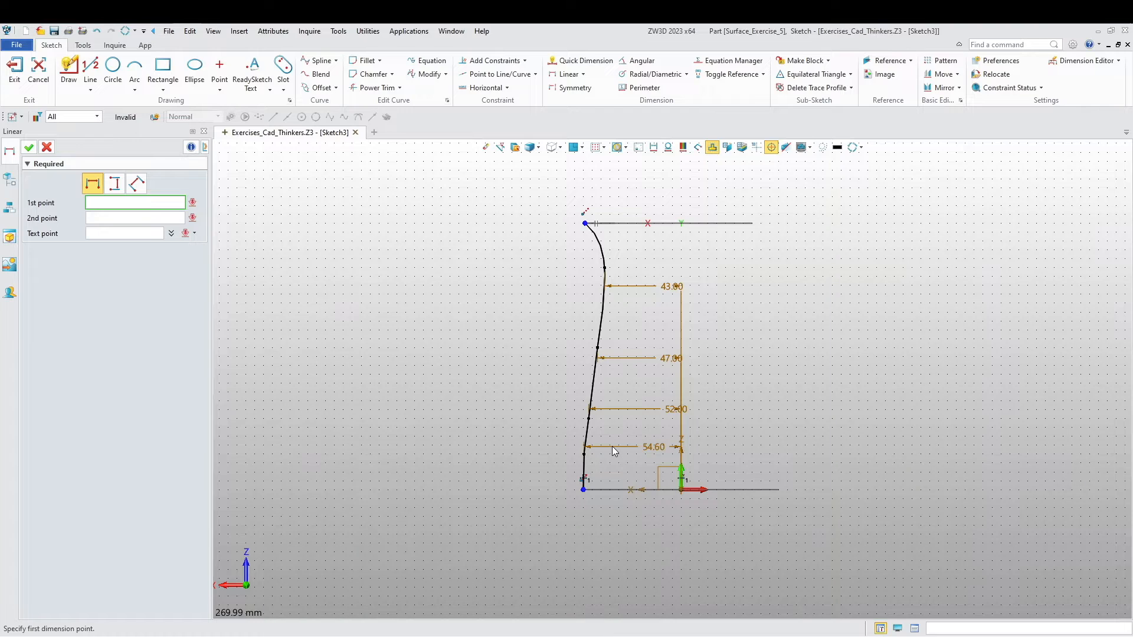
- Add a 38 mm vertical dimension from the origin to the spline's lowest interior point
click(114, 183)
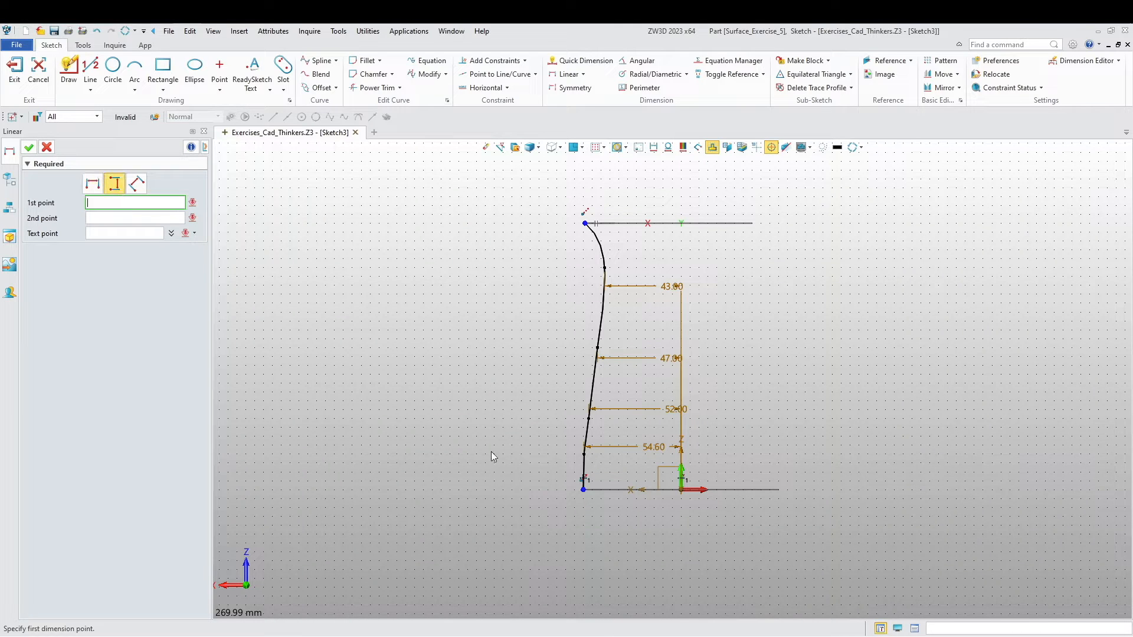
click(681, 490)
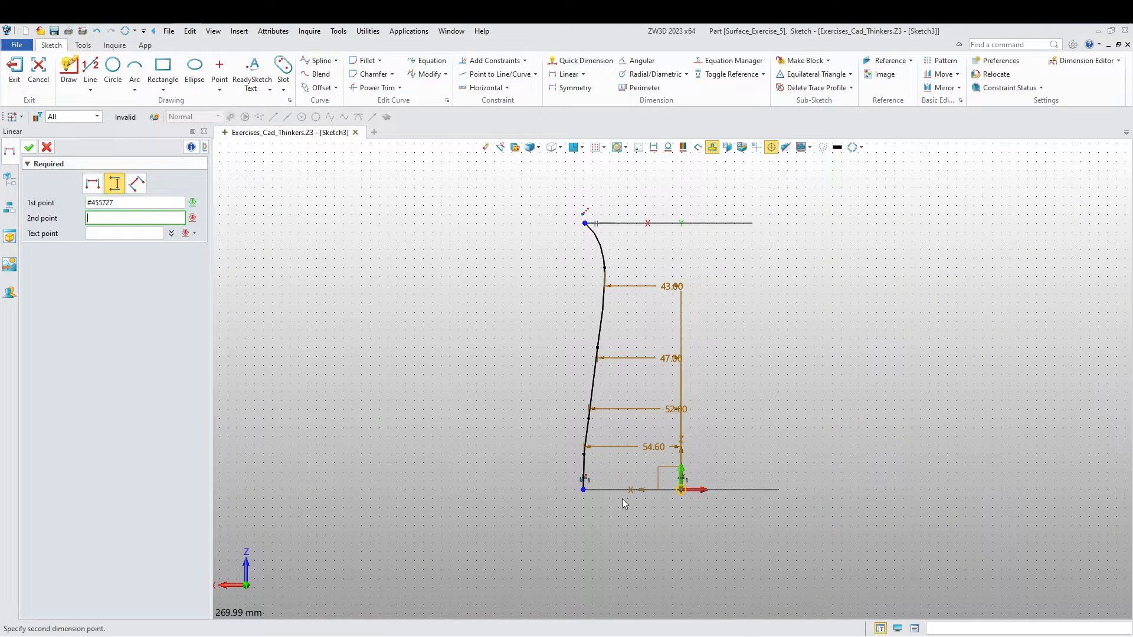
click(578, 453)
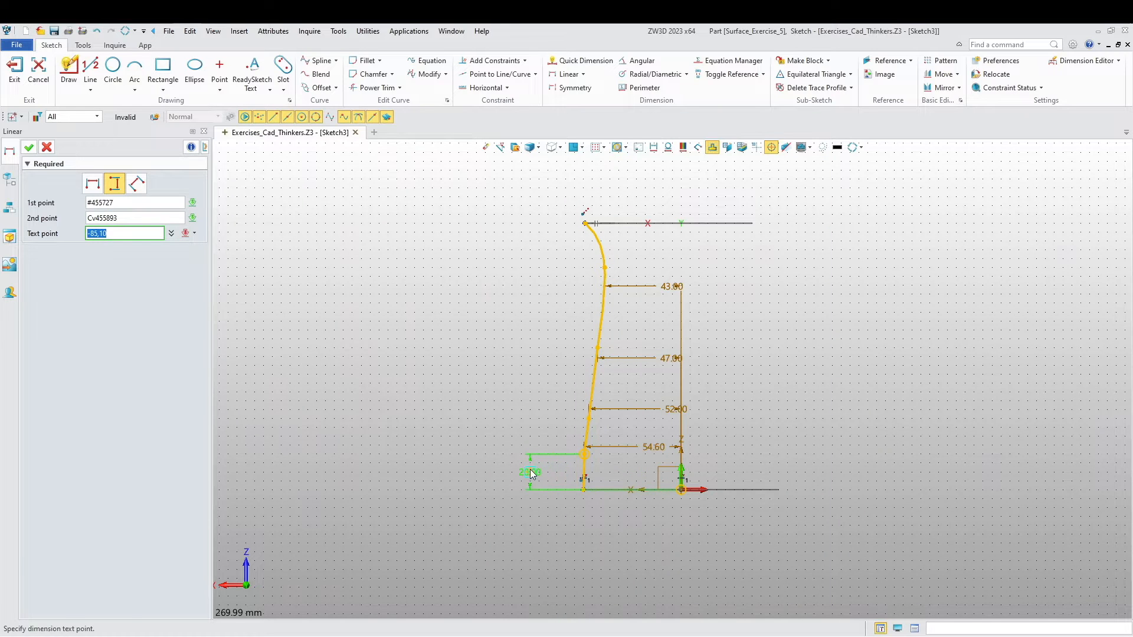
click(528, 468)
text(38)
key(Return)
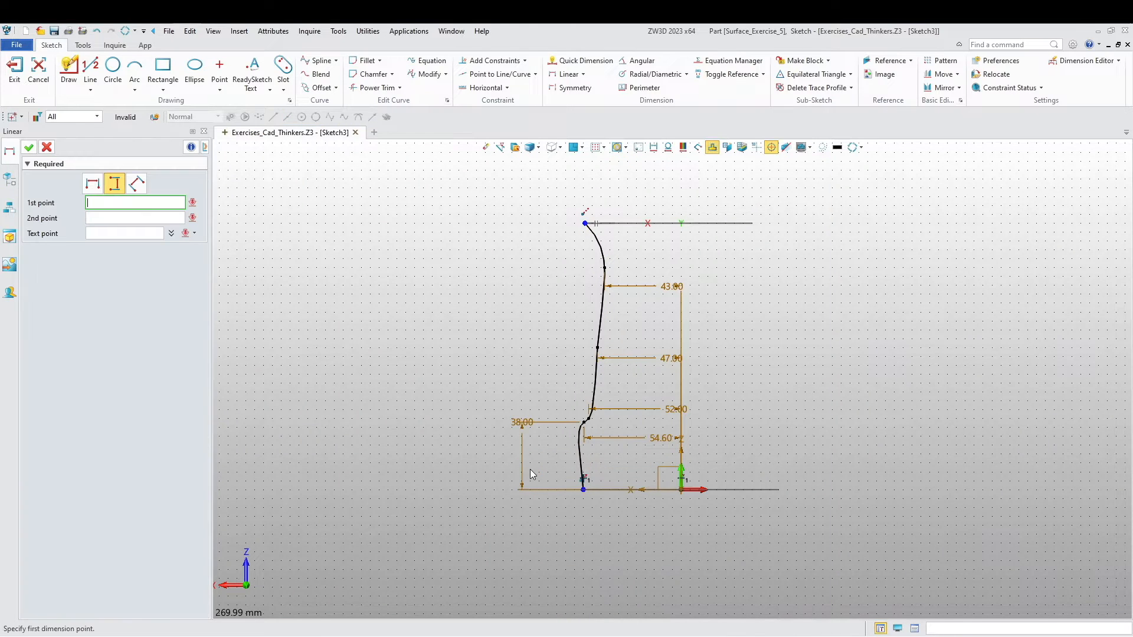
- Add a 60 mm vertical dimension between the spline's third interior point from the top and the origin
scroll(638, 438, up, 4)
click(536, 403)
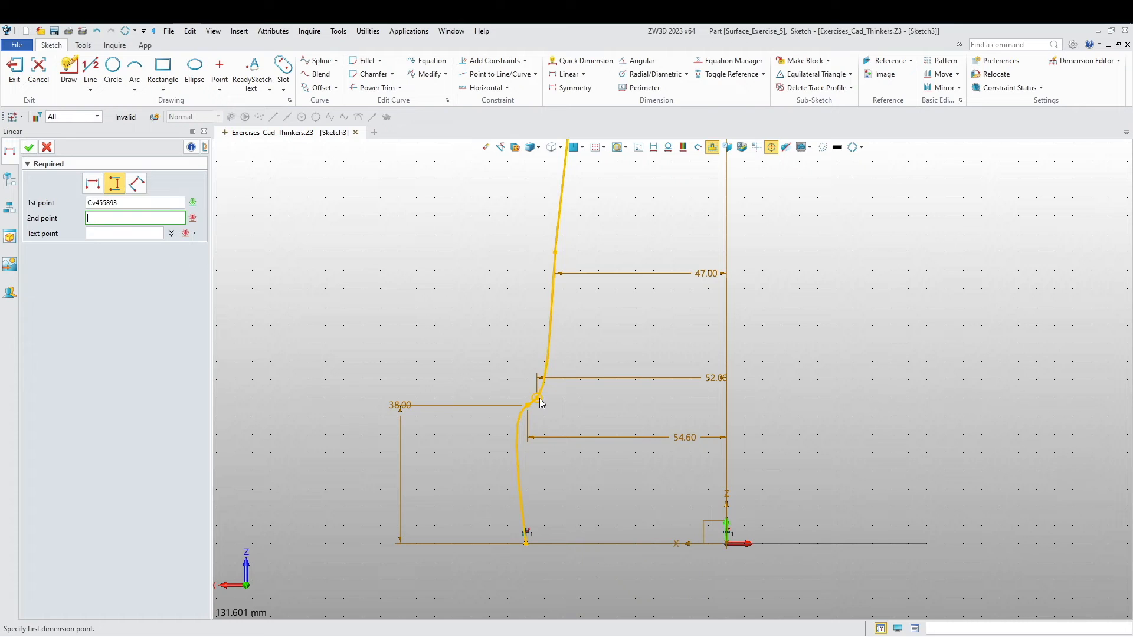
click(726, 543)
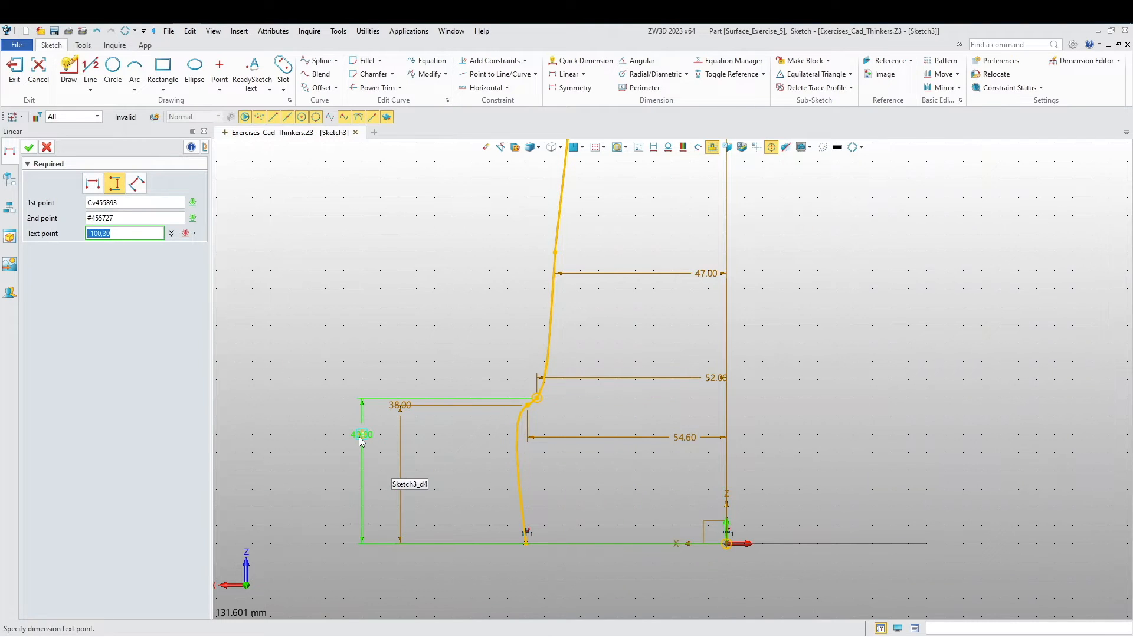
click(359, 437)
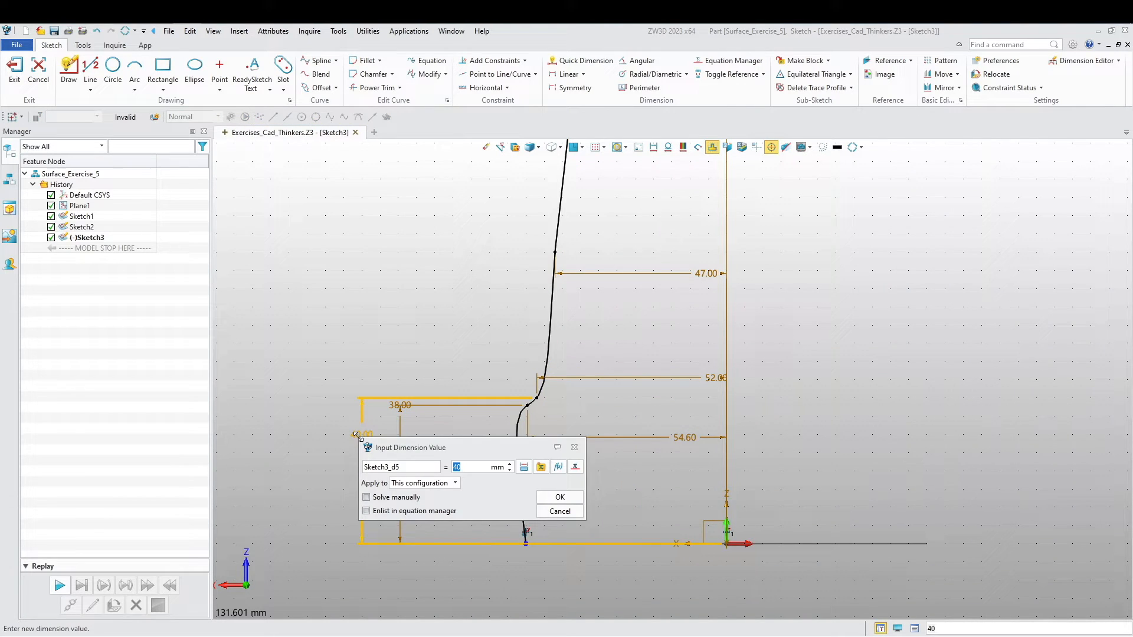
text(60)
key(Return)
- Add an 84 mm vertical dimension between the spline's second interior point from the top and the origin
click(560, 266)
click(726, 546)
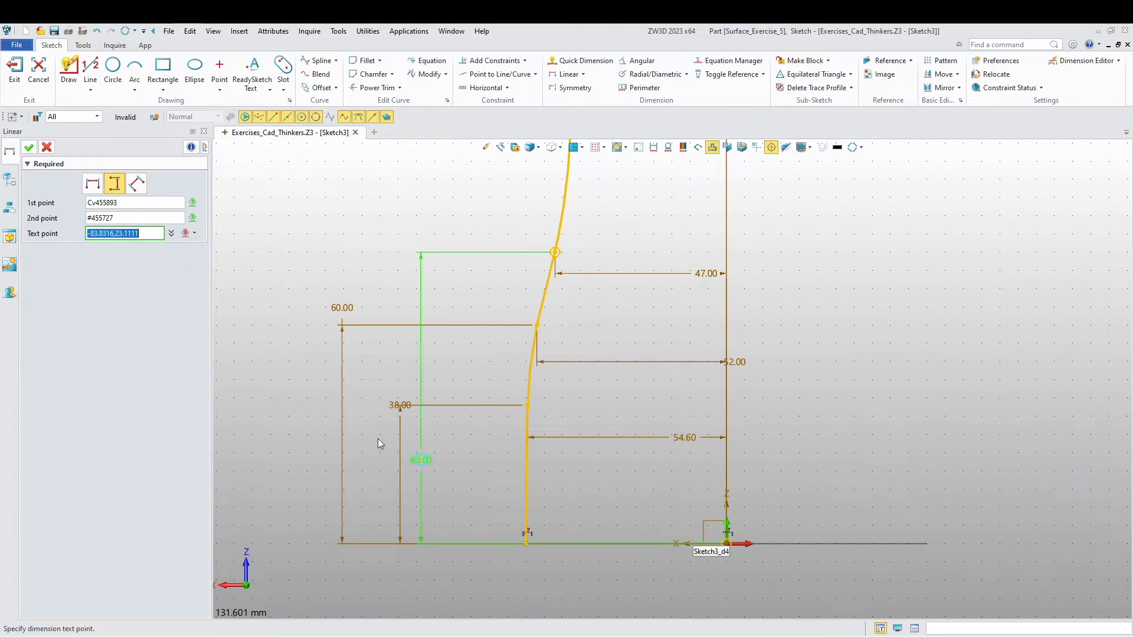
click(296, 364)
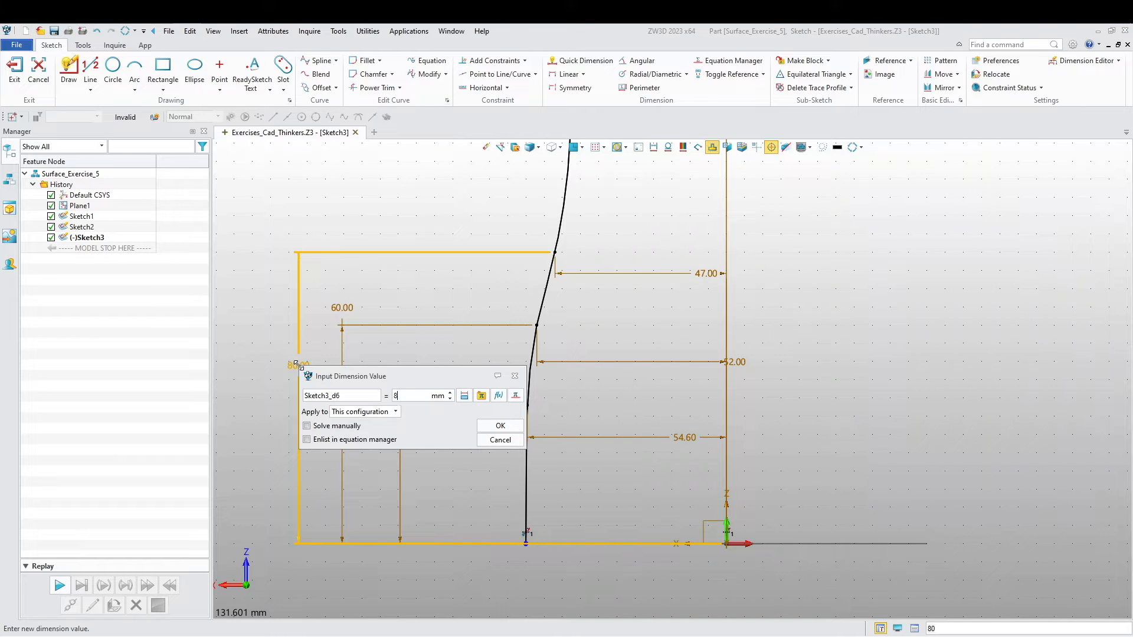
key(Return)
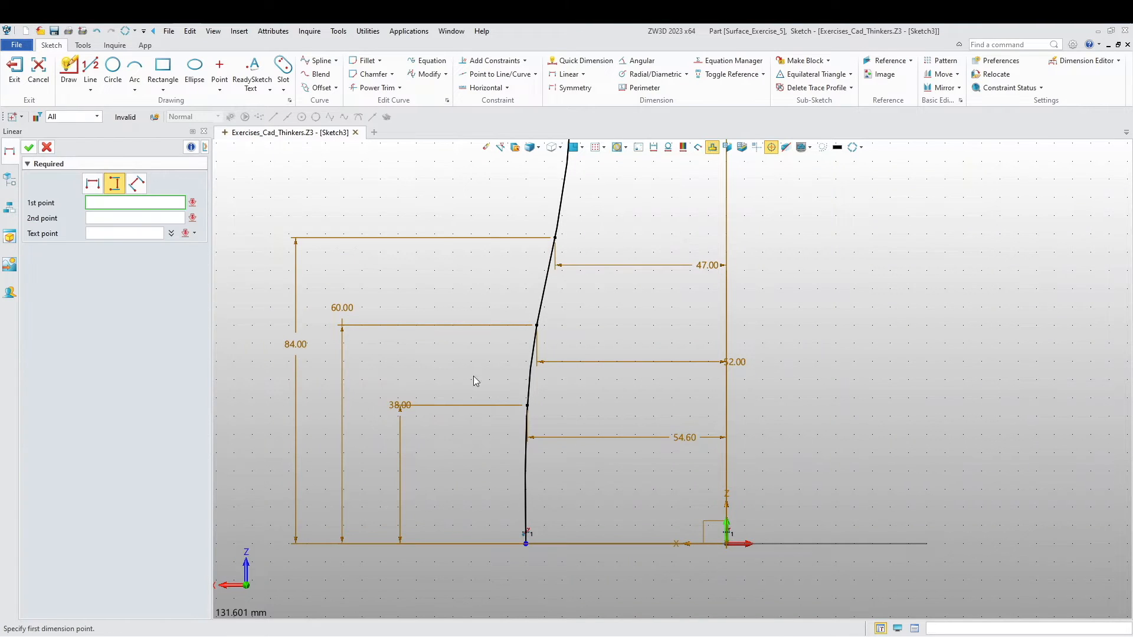
- Add a 123 mm vertical dimension between the spline's topmost interior point and the base line through the origin
scroll(645, 262, down, 2)
middle_drag(583, 222, 580, 336)
click(575, 378)
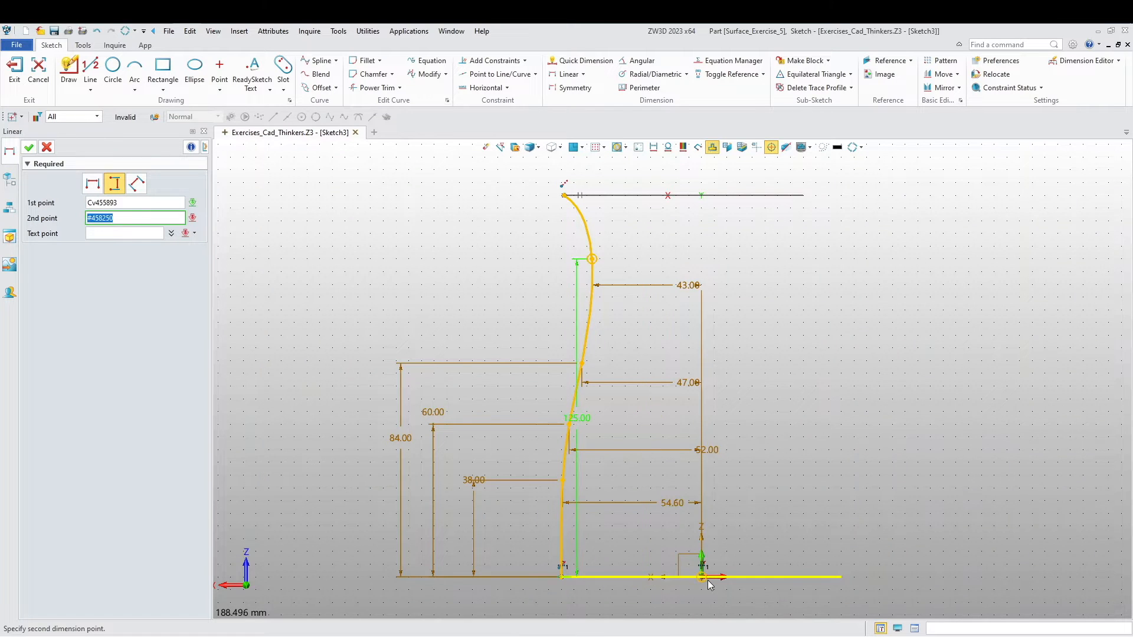
click(637, 578)
click(351, 424)
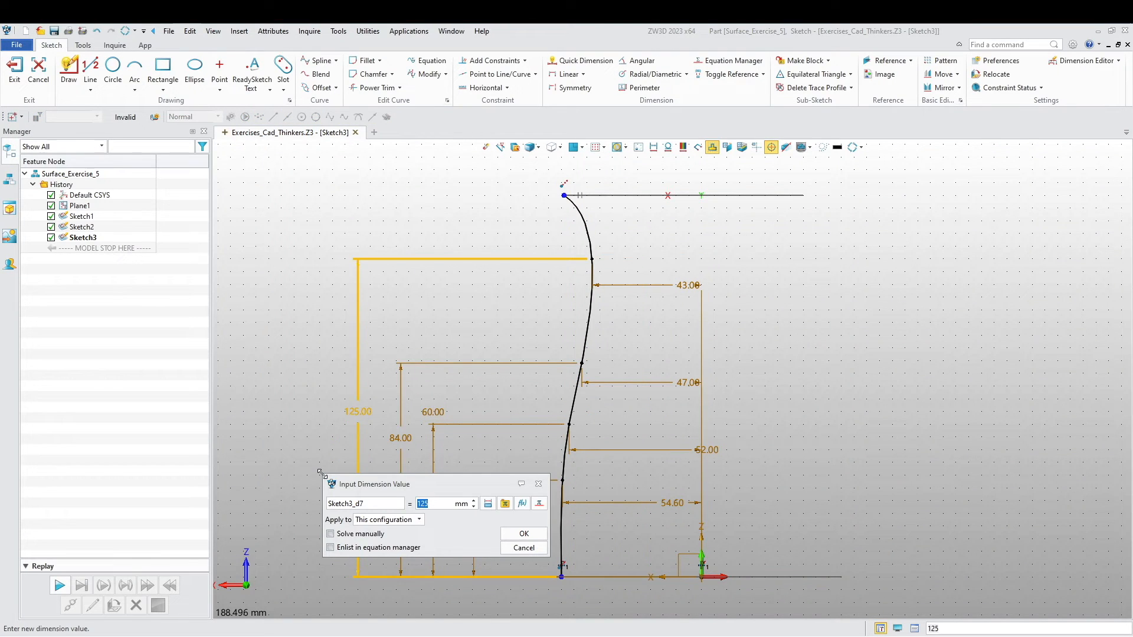
text(123)
key(Return)
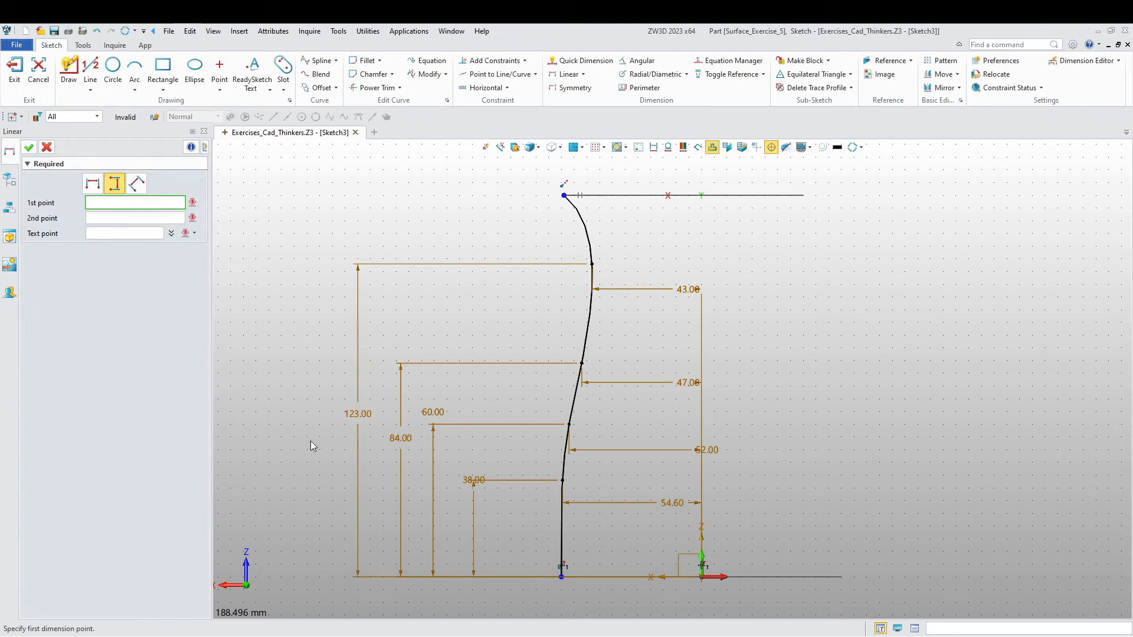
- End dimensioning and exit the finished spline sketch back to the part
mouse_move(396, 373)
middle_down()
mouse_move(455, 444)
mouse_move(478, 433)
middle_up()
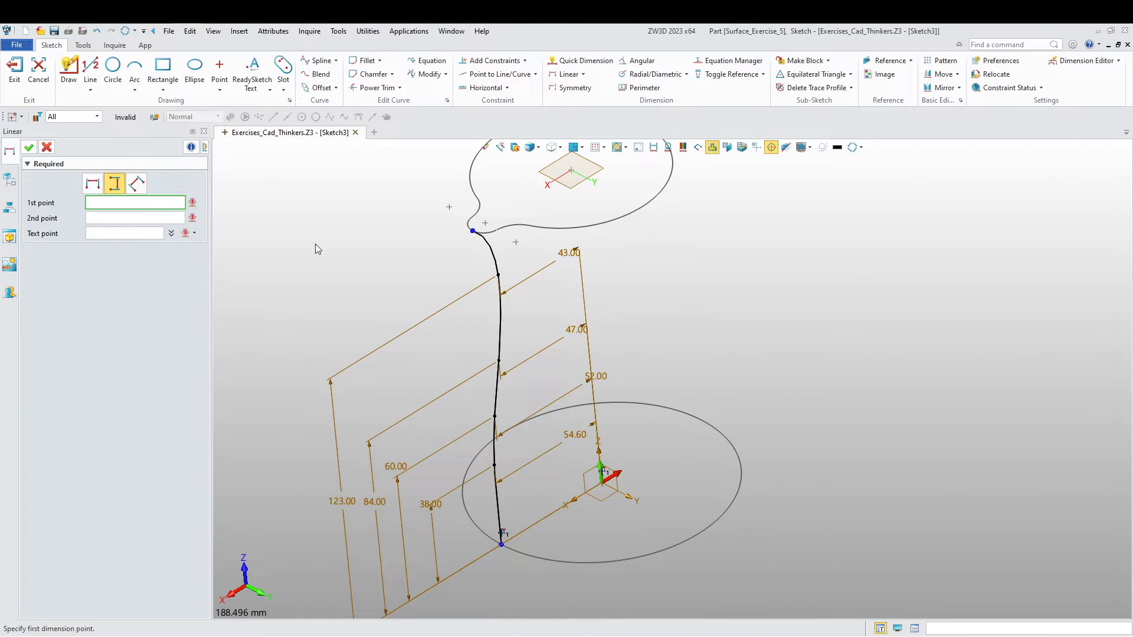
middle_drag(315, 243, 383, 293)
click(46, 147)
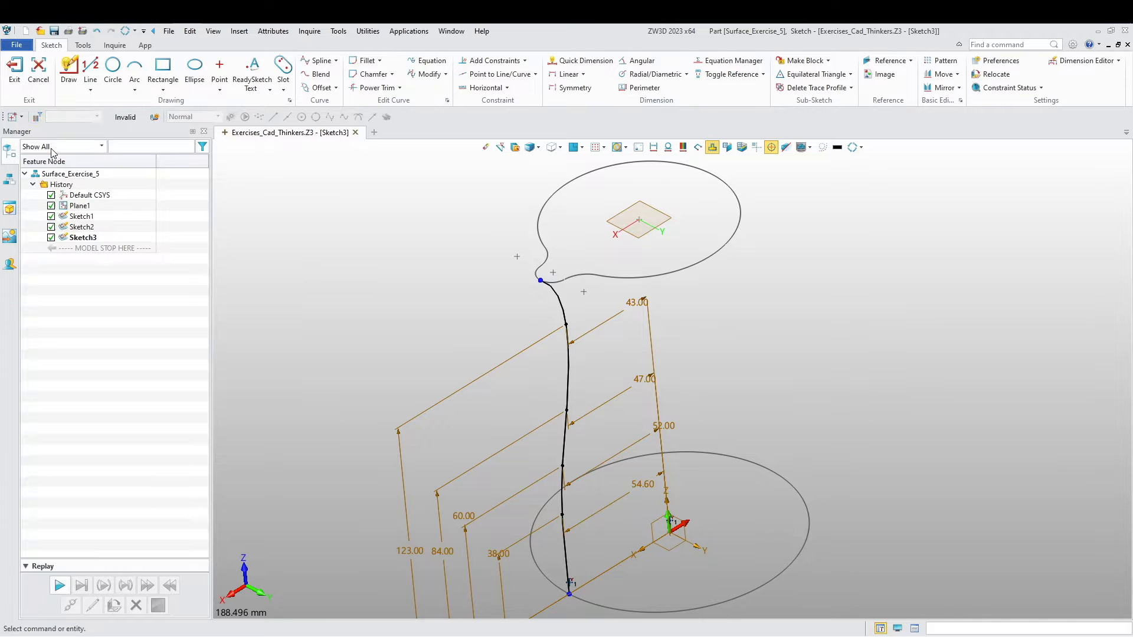
click(15, 68)
mouse_move(437, 369)
middle_down()
mouse_move(422, 377)
mouse_move(415, 344)
middle_up()
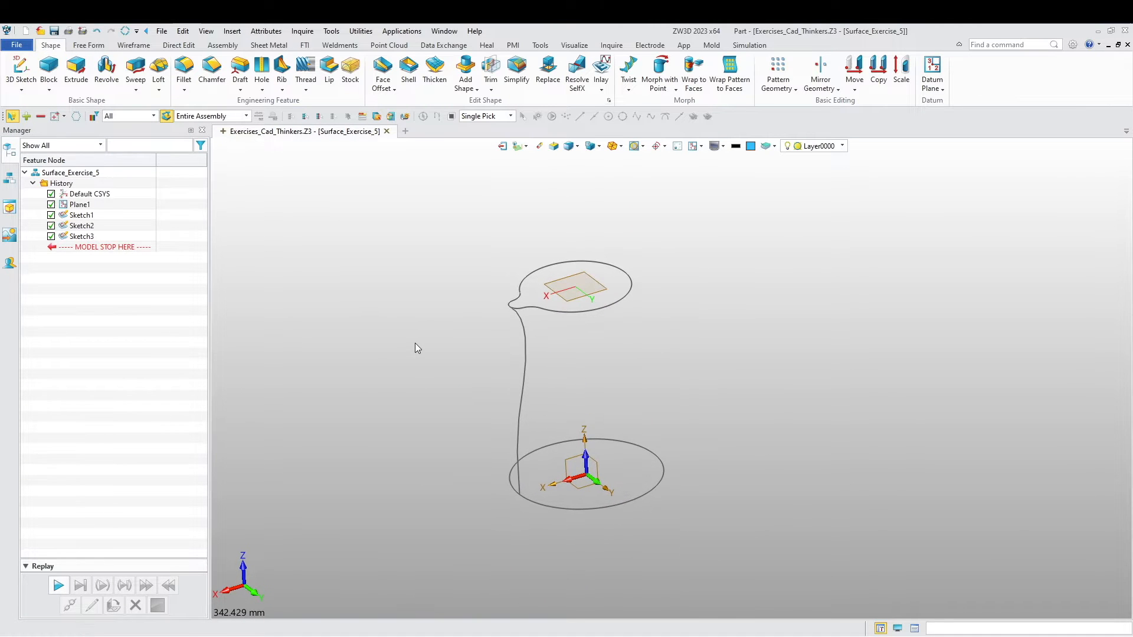
- Create a new sketch on the XZ plane for the second side curve
right_click(415, 342)
click(458, 409)
click(568, 476)
middle_click(314, 429)
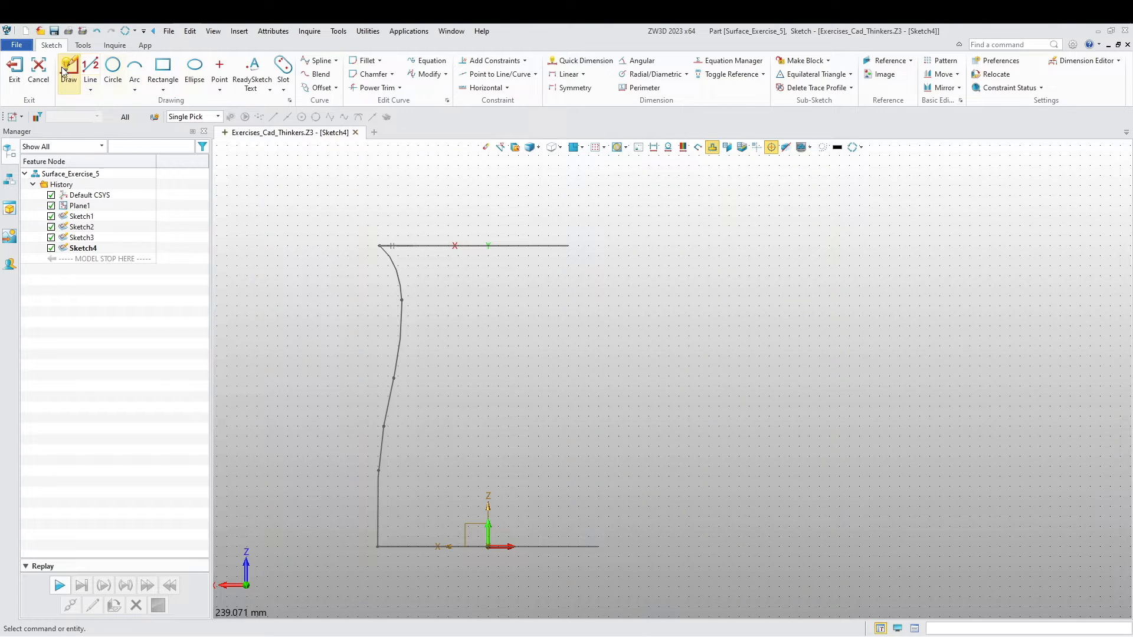
- Sketch a four-point spline opposite the first one, from the lobed profile's height down to the base circle's level
click(317, 61)
click(598, 245)
click(568, 326)
click(578, 446)
click(617, 547)
middle_click(394, 390)
mouse_move(394, 391)
right_down()
mouse_move(435, 410)
mouse_move(409, 385)
mouse_move(408, 346)
right_up()
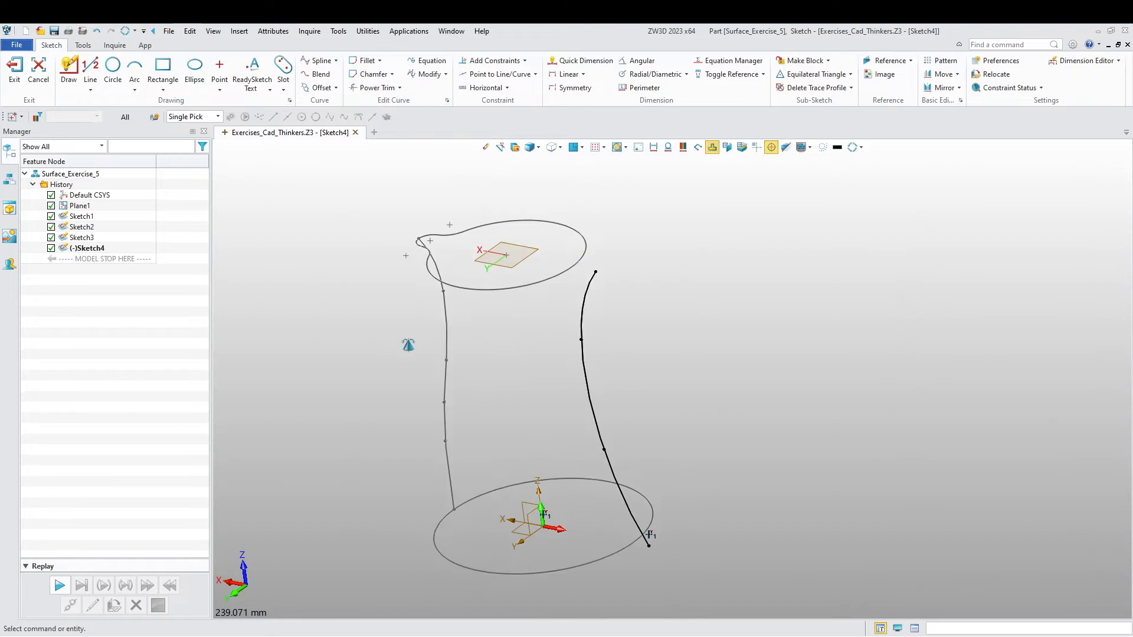
- Constrain the new spline's upper endpoint to coincide with the edge of the upper lobed profile
click(495, 60)
scroll(596, 298, up, 3)
click(629, 228)
click(561, 219)
click(28, 147)
scroll(428, 250, down, 3)
- Constrain the new spline's lower endpoint to coincide with the base circle and end constraining
middle_drag(472, 523, 506, 398)
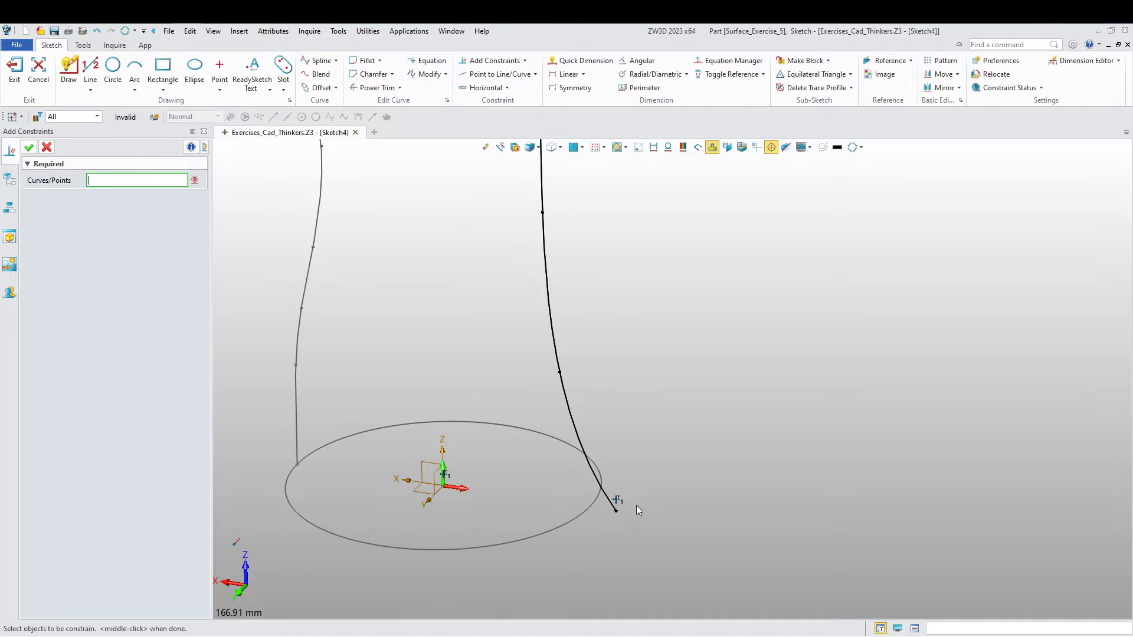
click(616, 511)
click(586, 514)
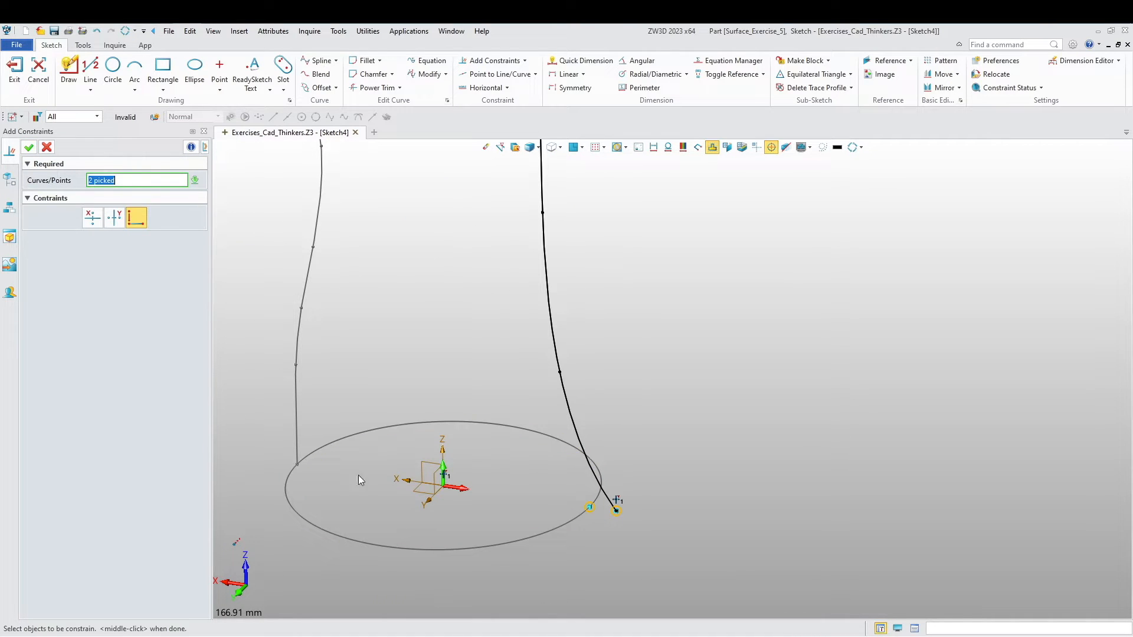
click(99, 219)
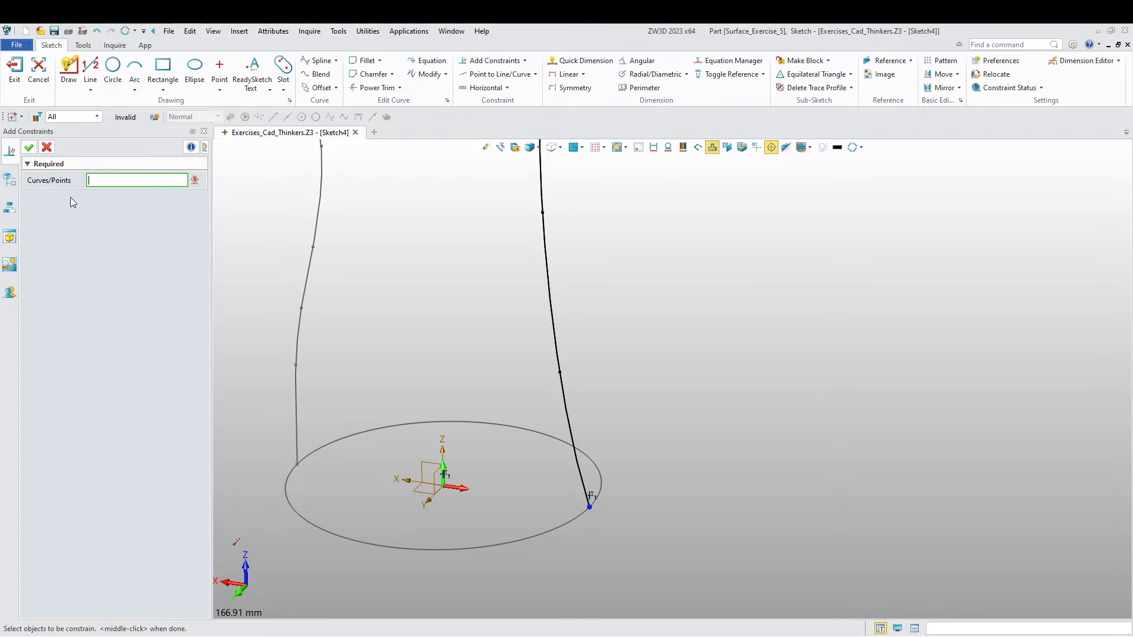
right_drag(625, 328, 576, 177)
click(573, 148)
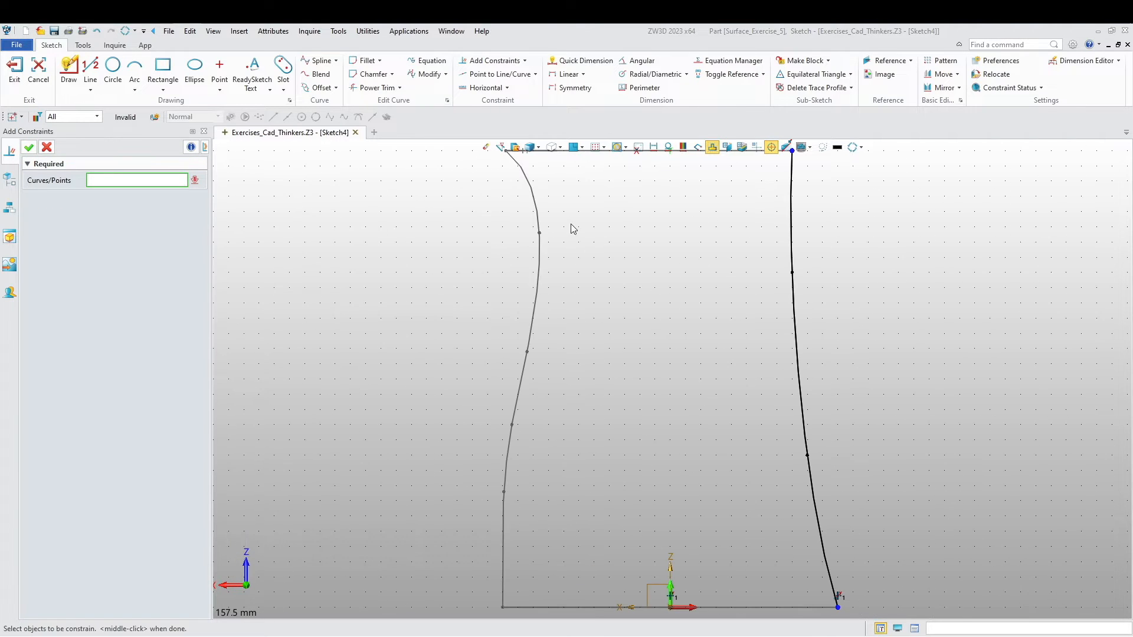
click(46, 147)
- Add a 54.6 mm horizontal dimension between the origin and the new spline's lower interior point
scroll(506, 370, down, 1)
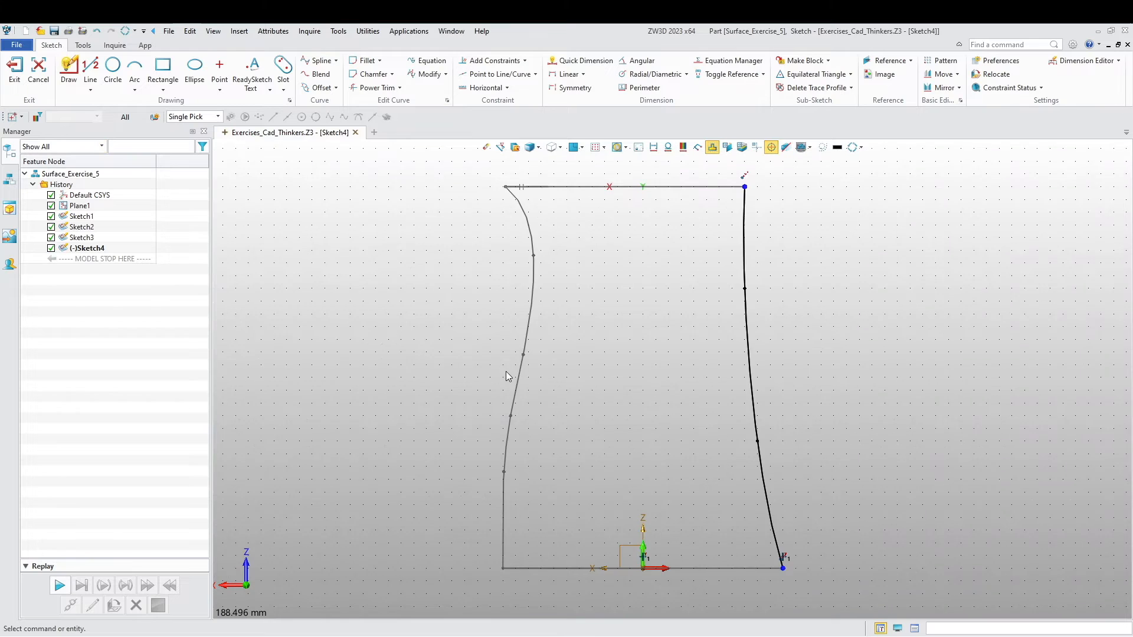
middle_drag(505, 370, 459, 362)
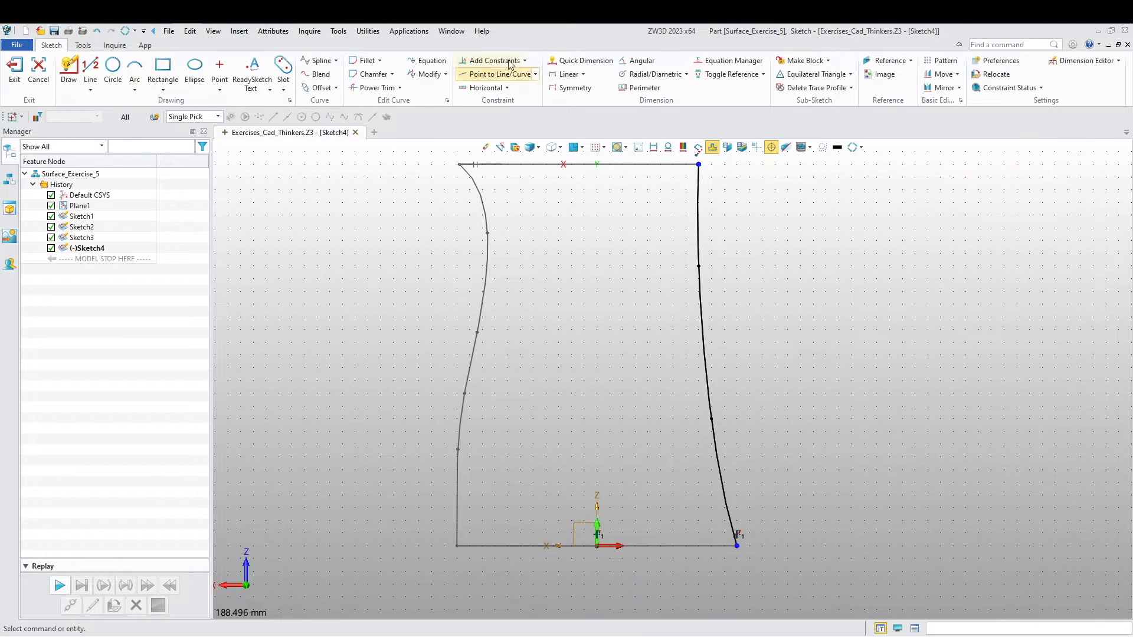
click(568, 73)
click(93, 186)
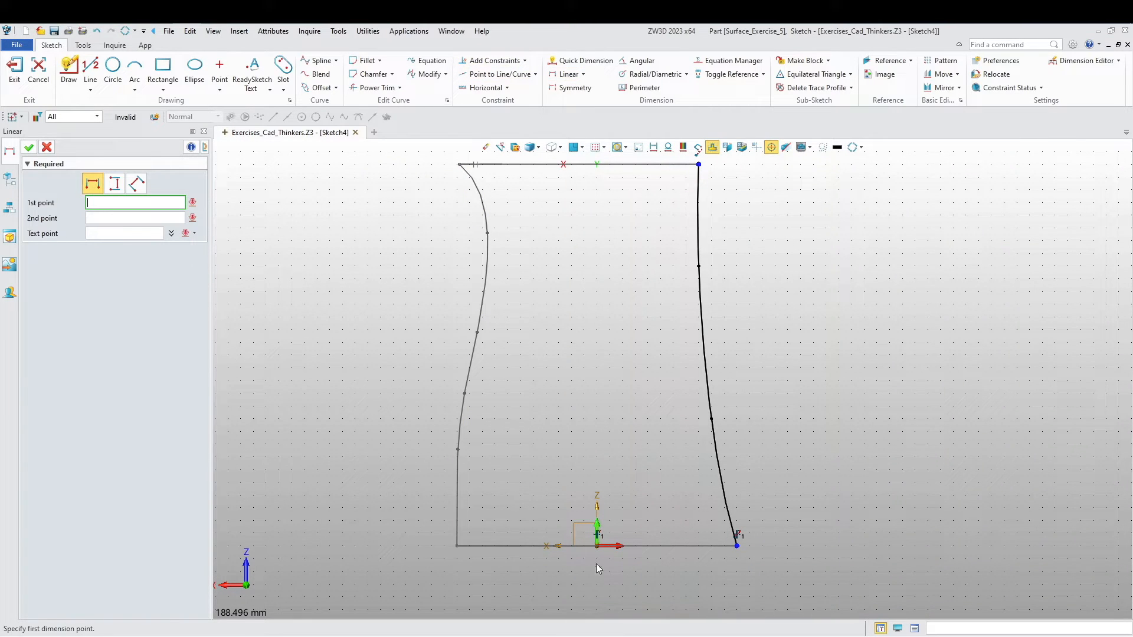
click(597, 546)
click(710, 415)
click(660, 460)
text(54.6)
key(Return)
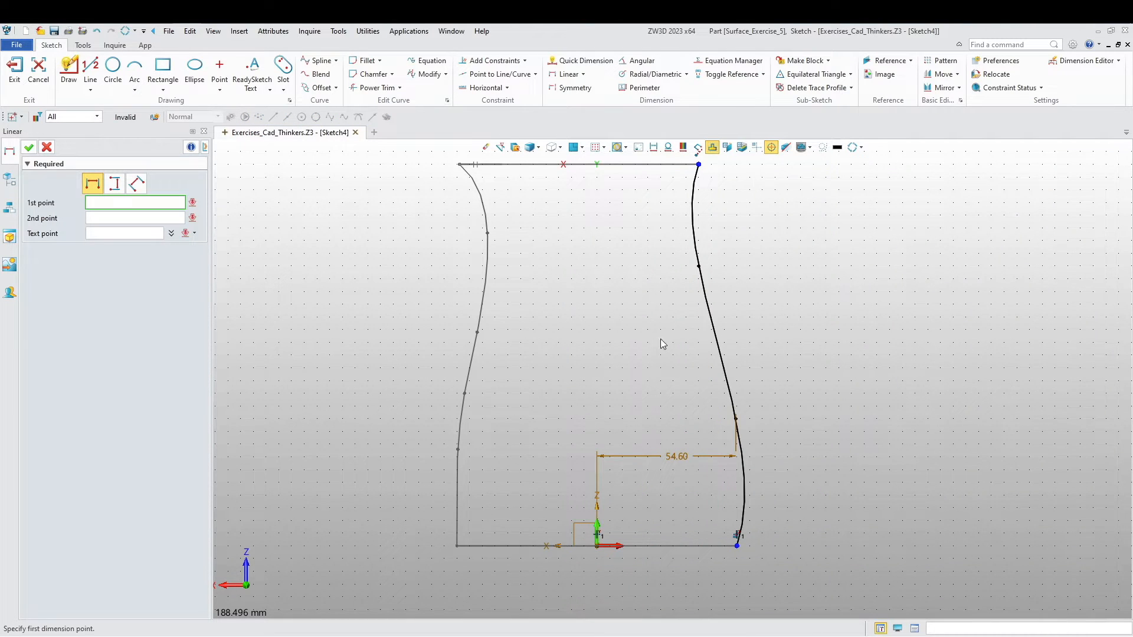
- Add a 34.2 mm horizontal dimension between the origin and the new spline's upper interior point
click(598, 545)
click(703, 274)
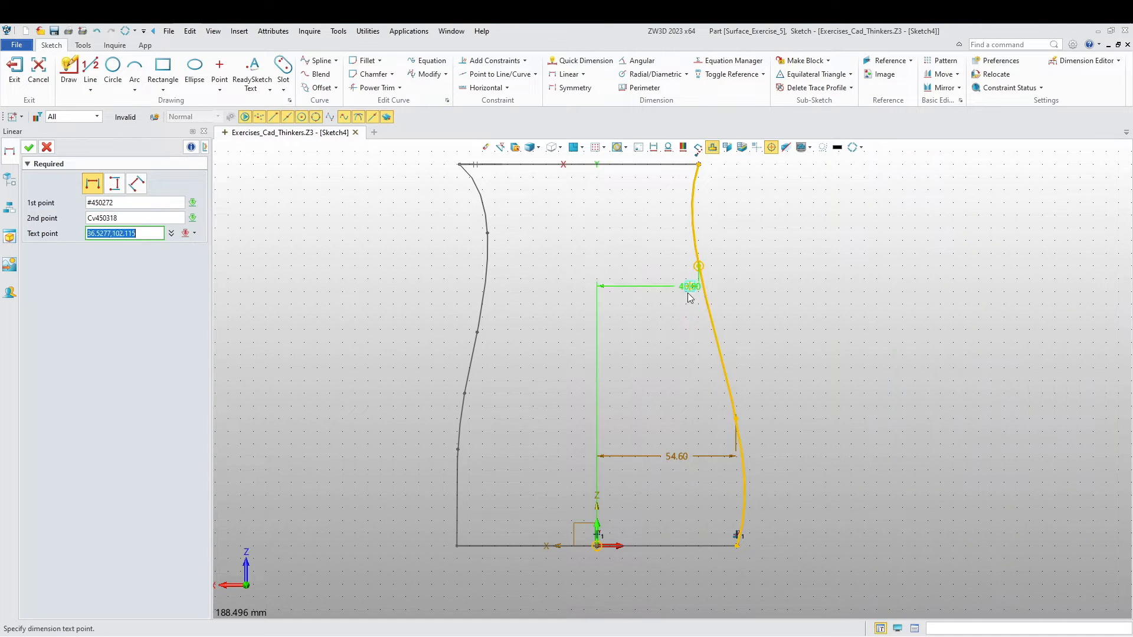
click(647, 304)
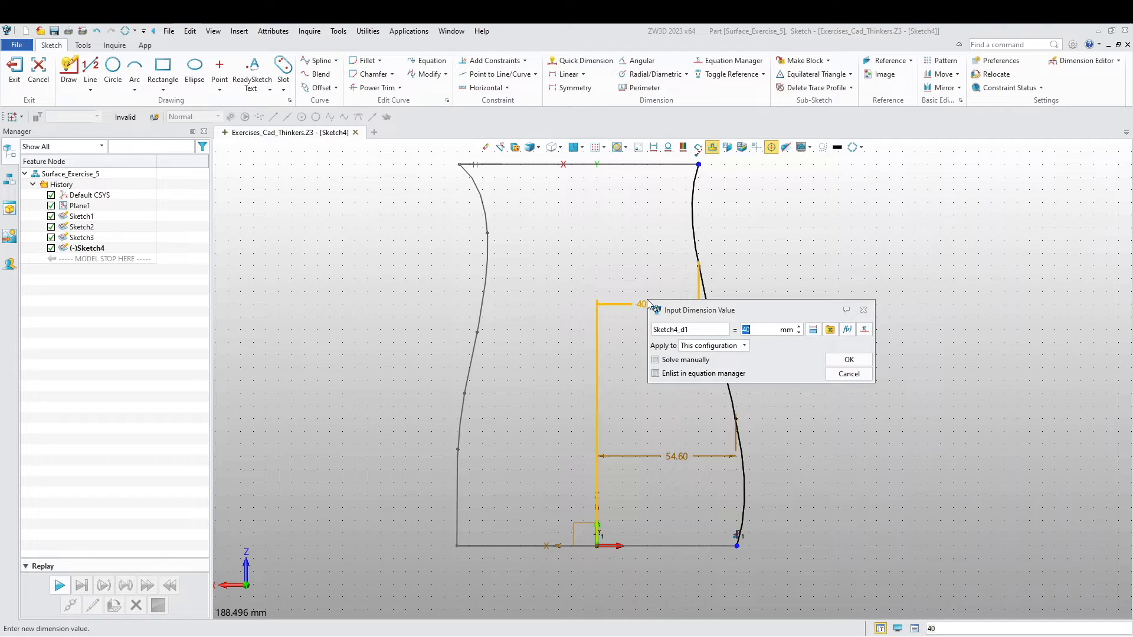
key(Return)
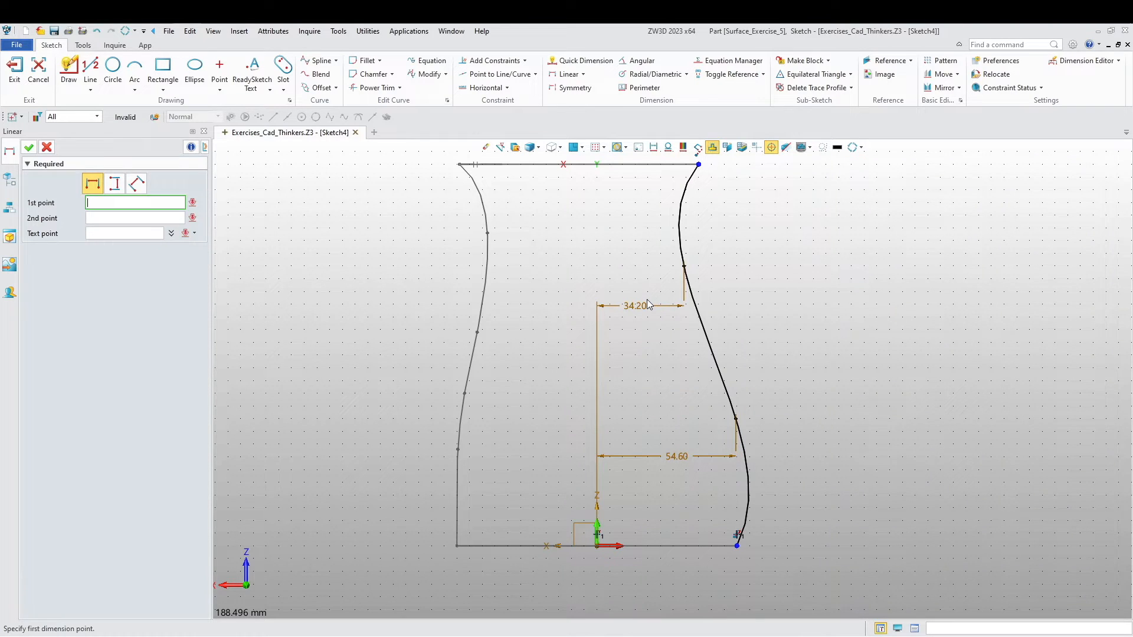
- Add a 38 mm vertical dimension from the origin to the new spline's lower interior point
click(114, 184)
click(597, 546)
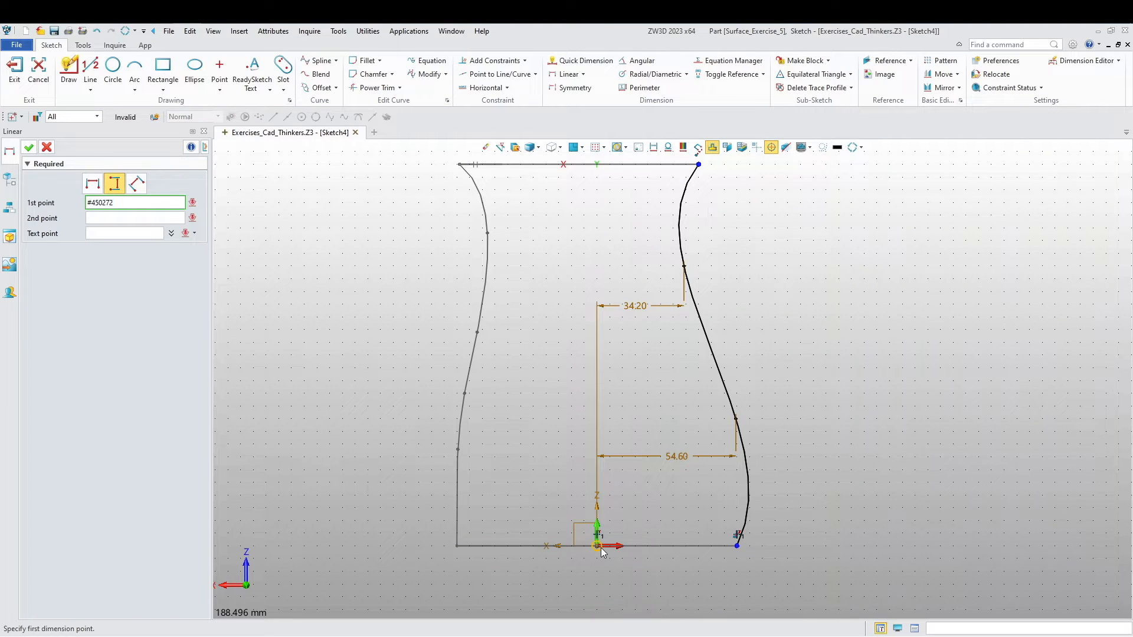
click(747, 472)
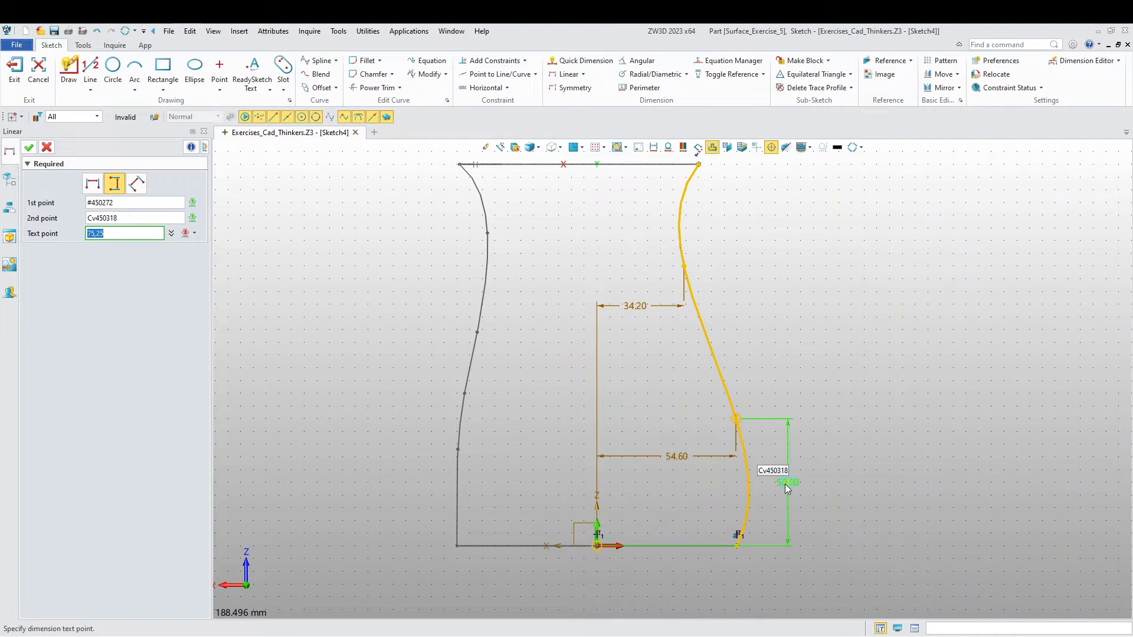
click(786, 485)
text(38)
key(Return)
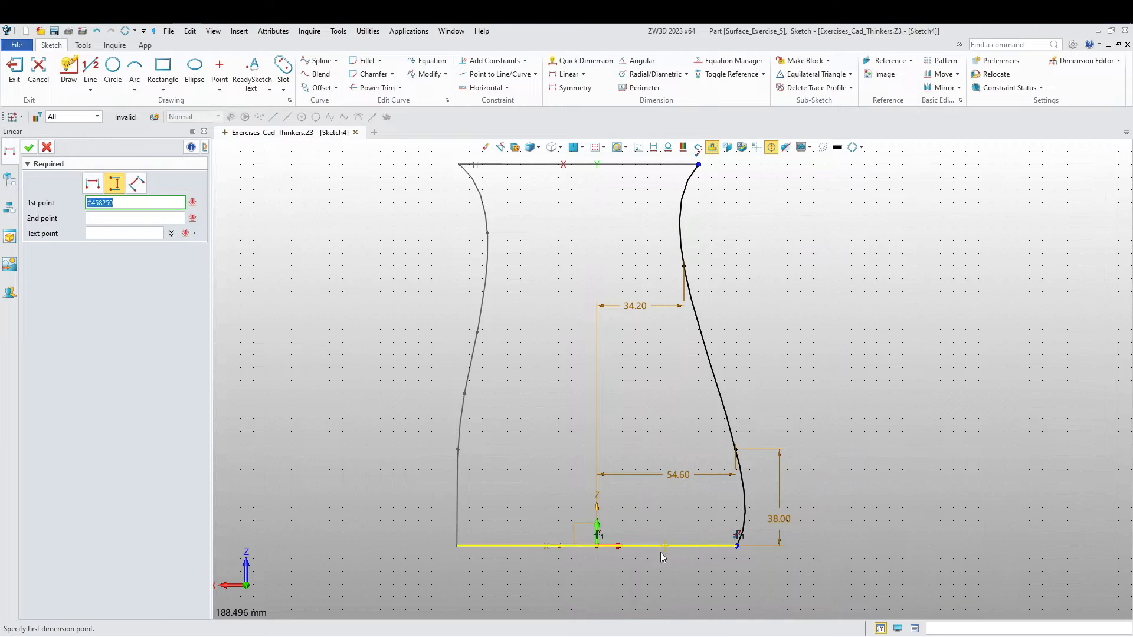
- Add a 112 mm vertical dimension from the origin to the new spline's upper interior point
click(596, 546)
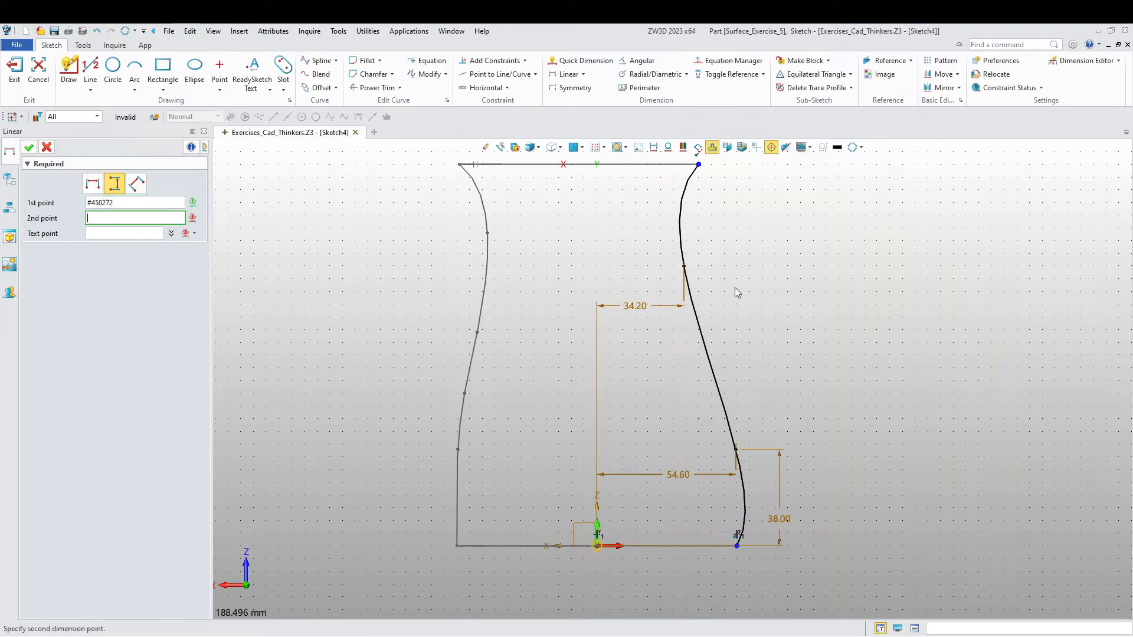
click(684, 267)
click(810, 390)
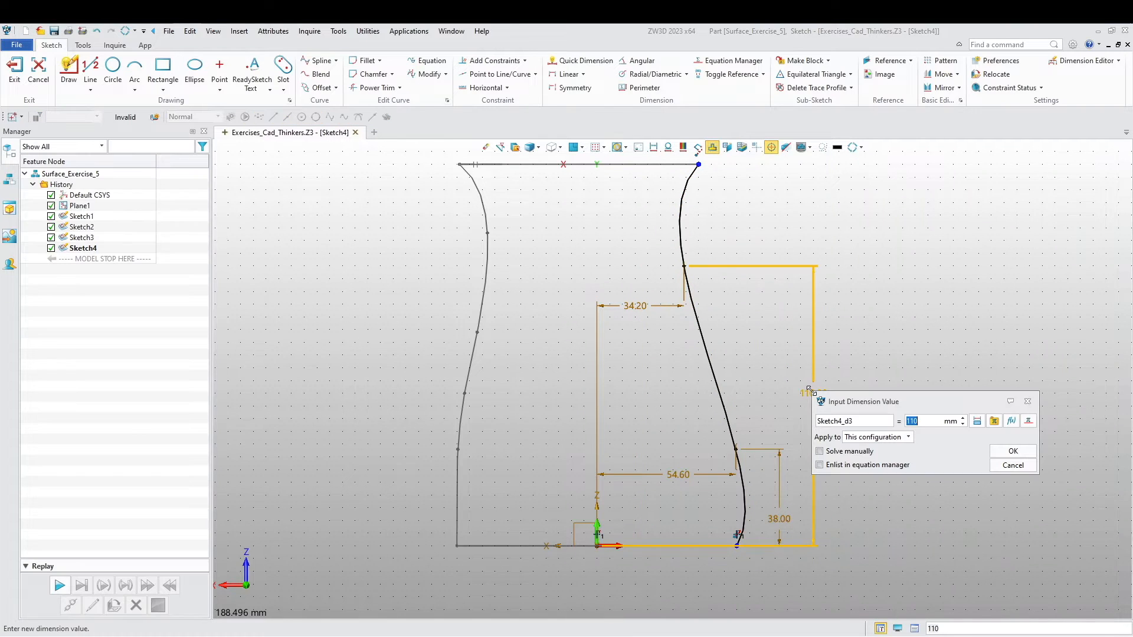
text(112)
key(Return)
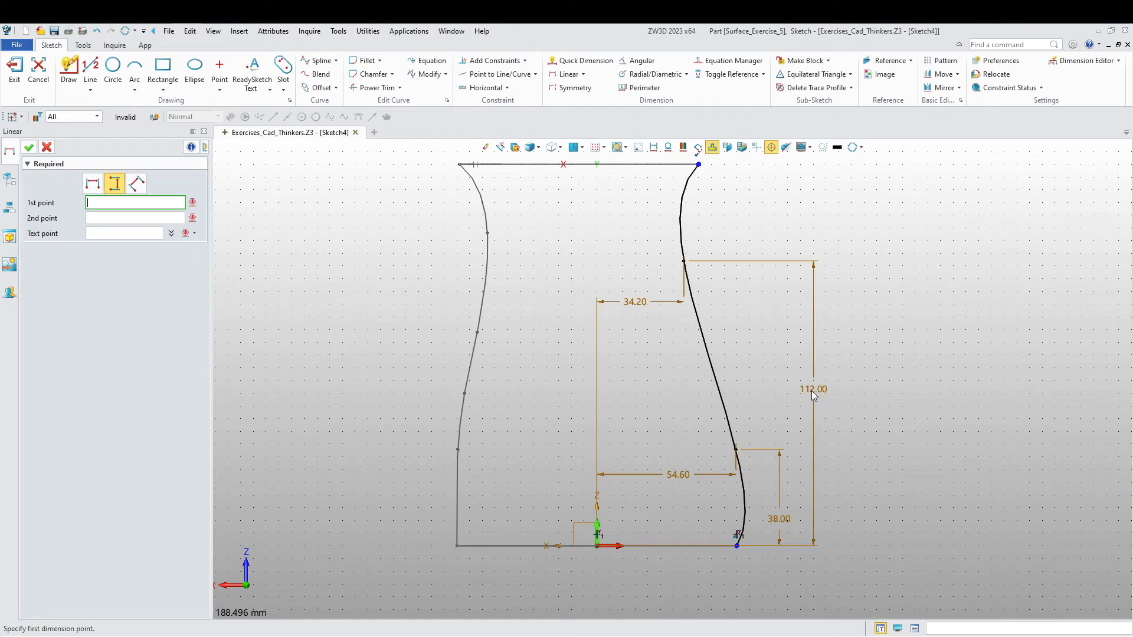
- End dimensioning and exit the second spline sketch to show both side curves in the part
click(50, 148)
scroll(384, 288, down, 2)
mouse_move(430, 336)
right_down()
mouse_move(388, 369)
mouse_move(420, 372)
right_up()
click(15, 68)
mouse_move(435, 317)
right_down()
mouse_move(451, 438)
mouse_move(487, 306)
mouse_move(448, 356)
mouse_move(480, 332)
mouse_move(473, 326)
mouse_move(518, 322)
mouse_move(448, 352)
right_up()
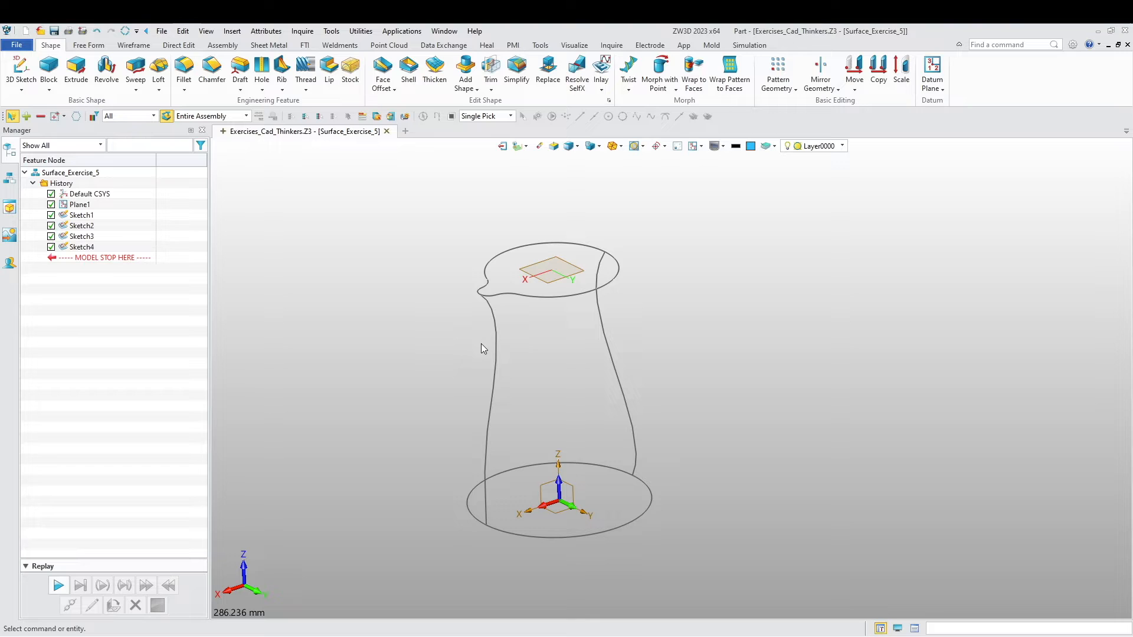
scroll(481, 345, up, 3)
middle_drag(527, 411, 554, 398)
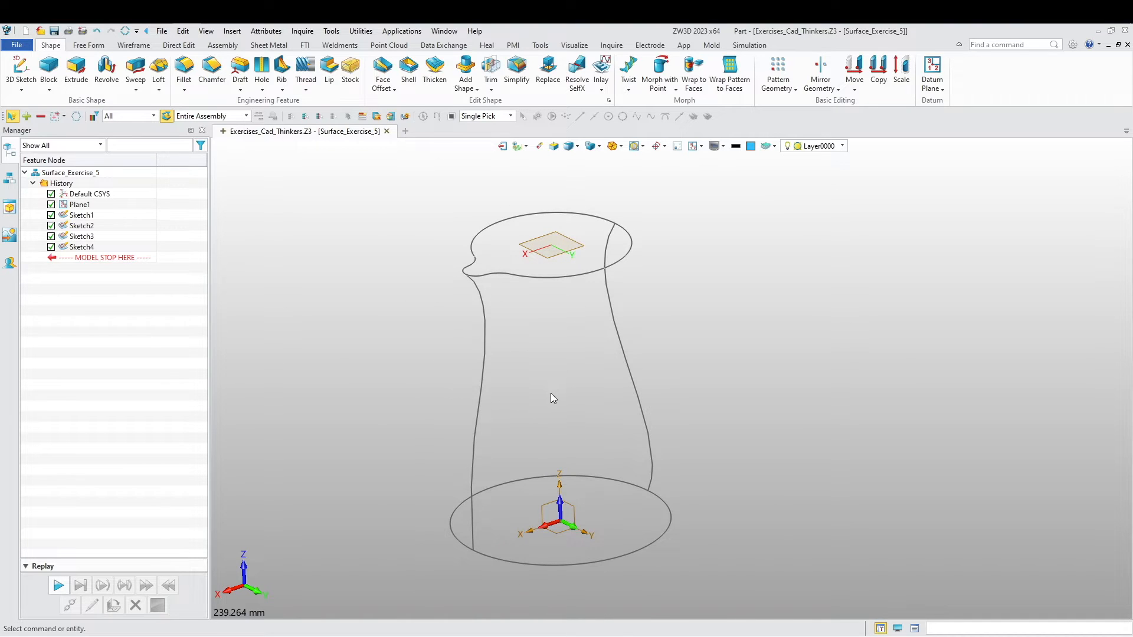
- Create a circular pattern of the side spline opposite the spout about the Z axis, with 2 instances at 150 degrees
click(89, 45)
click(62, 46)
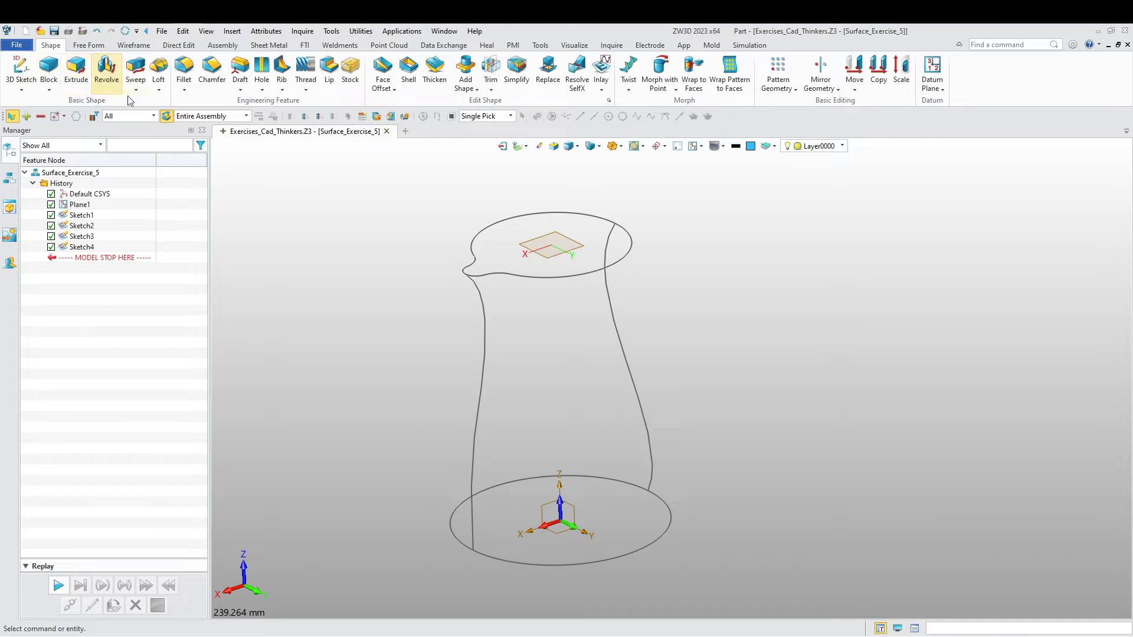
click(779, 80)
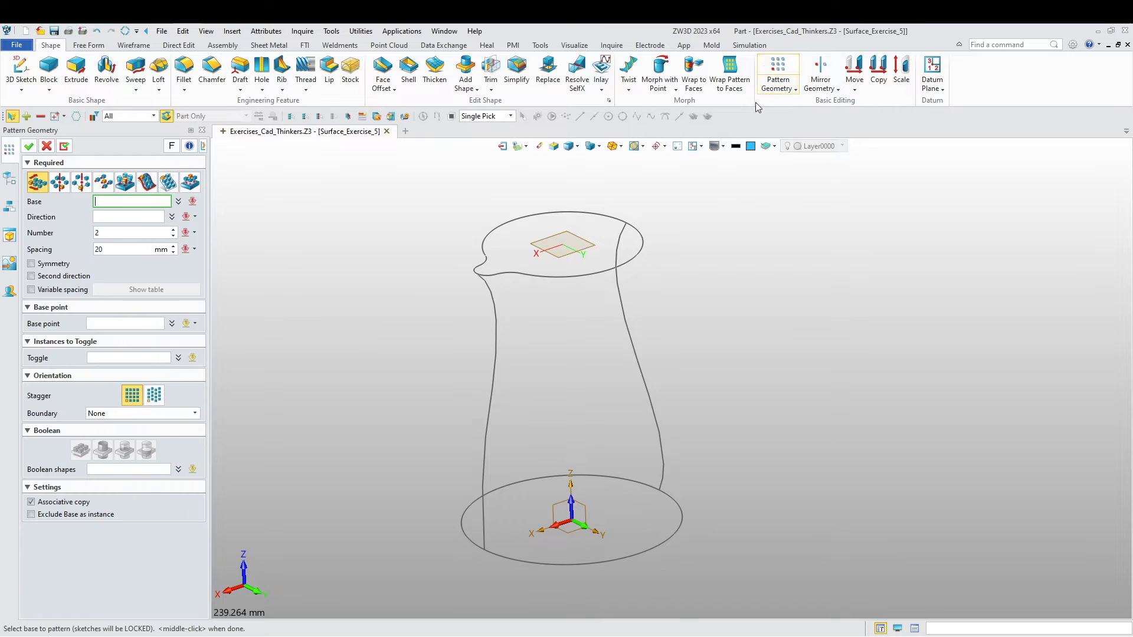
click(621, 329)
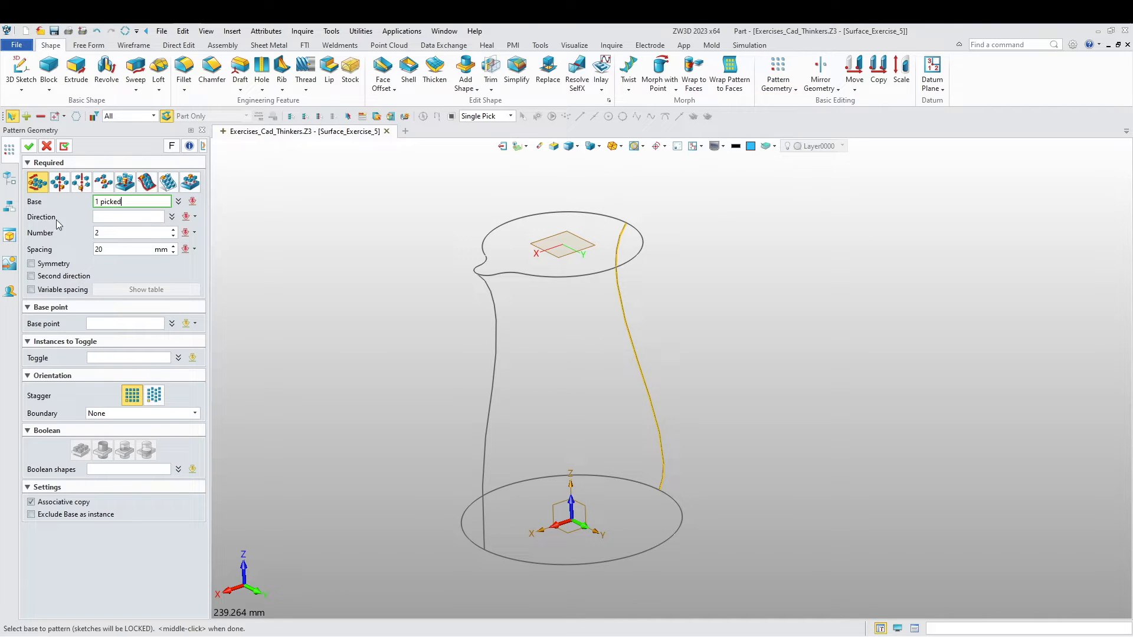
click(60, 183)
click(573, 509)
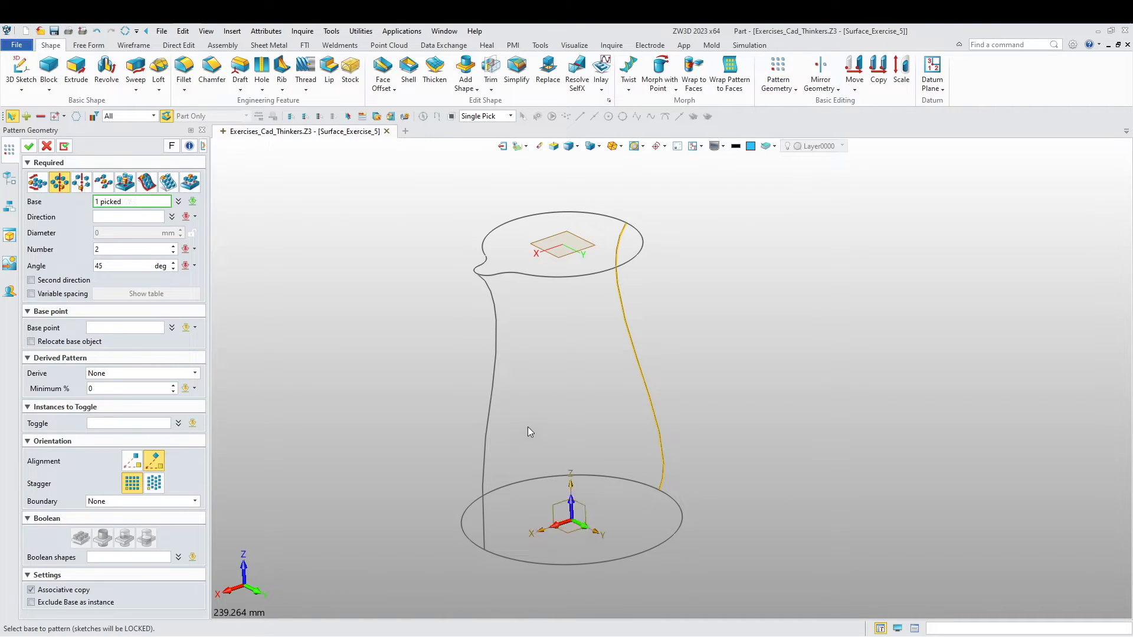
click(574, 507)
right_drag(341, 400, 391, 519)
drag(118, 265, 66, 268)
text(150)
key(Return)
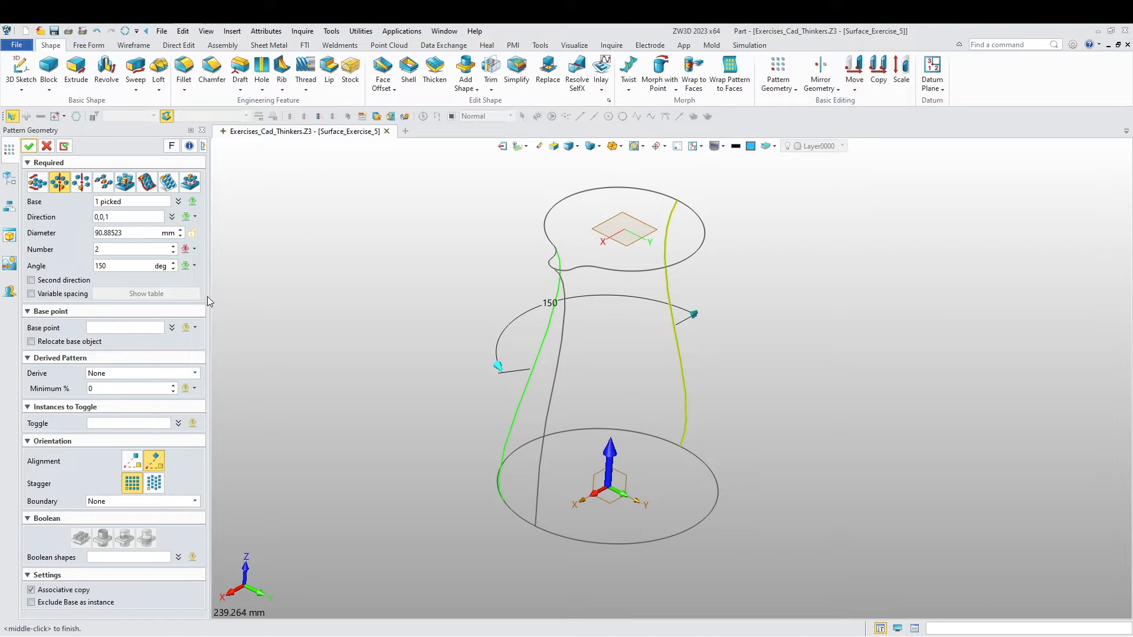
click(65, 146)
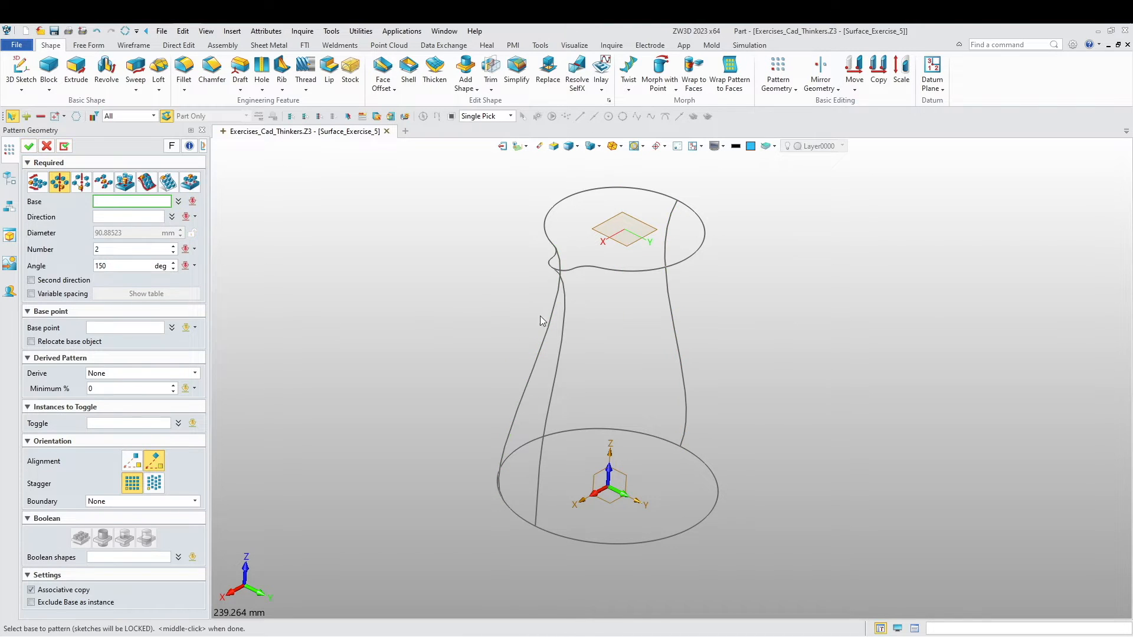
- Circular-pattern the same side spline about the Z axis, with 2 instances at -150 degrees
click(665, 284)
middle_click(429, 290)
click(609, 472)
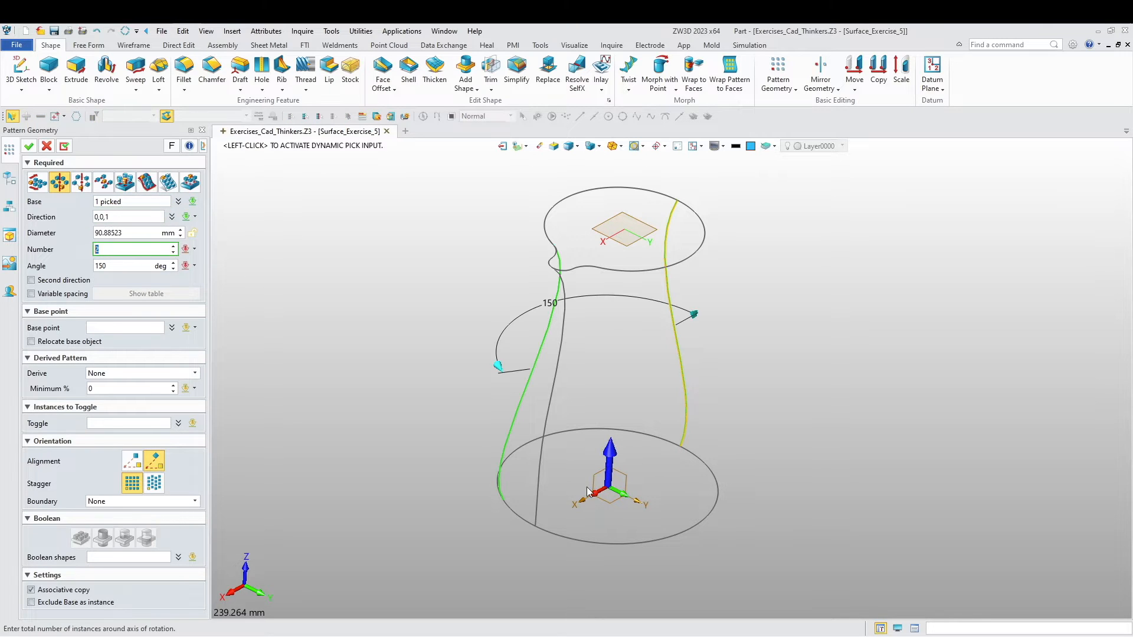
middle_click(85, 298)
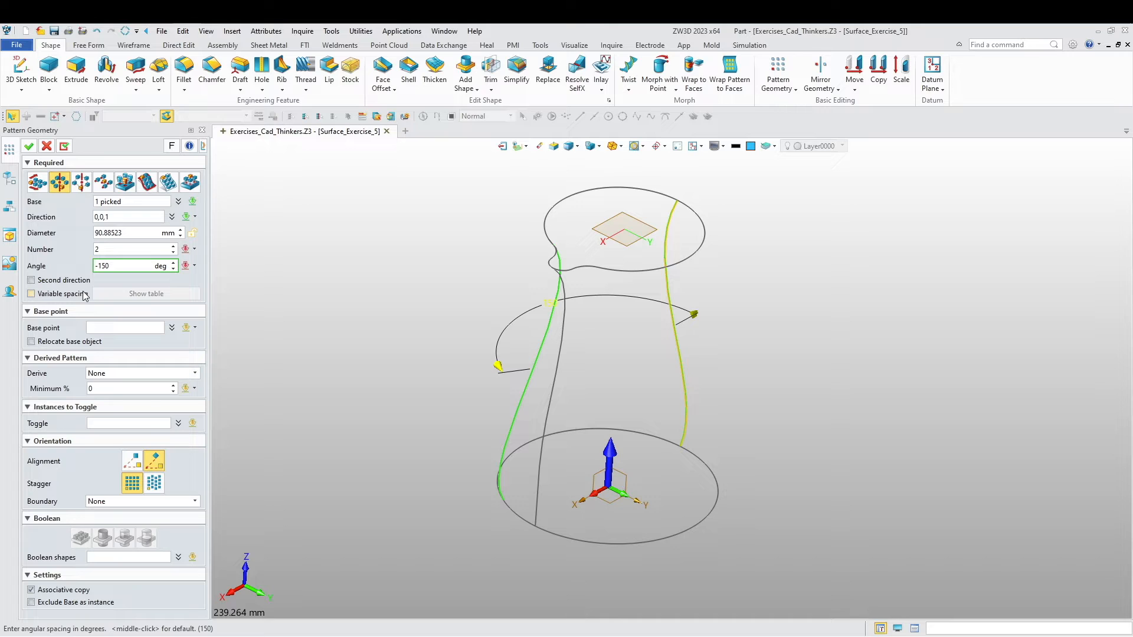
click(29, 146)
middle_drag(341, 385, 435, 467)
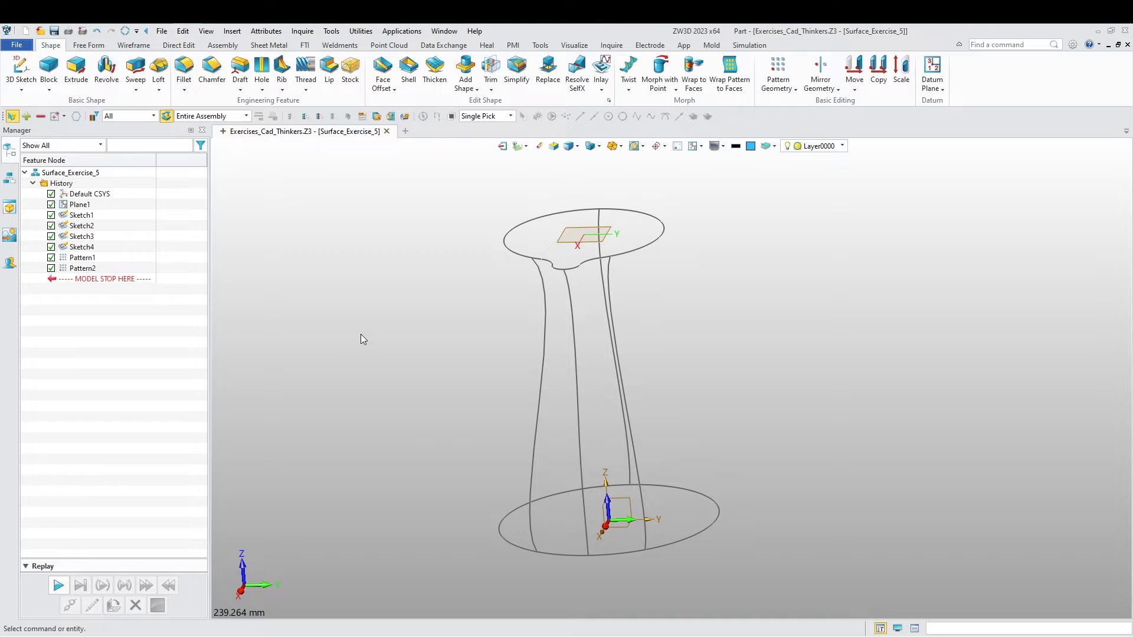
- Start a curve list from curve segments and select the three upper-profile segments along one half of the spout
right_click(374, 324)
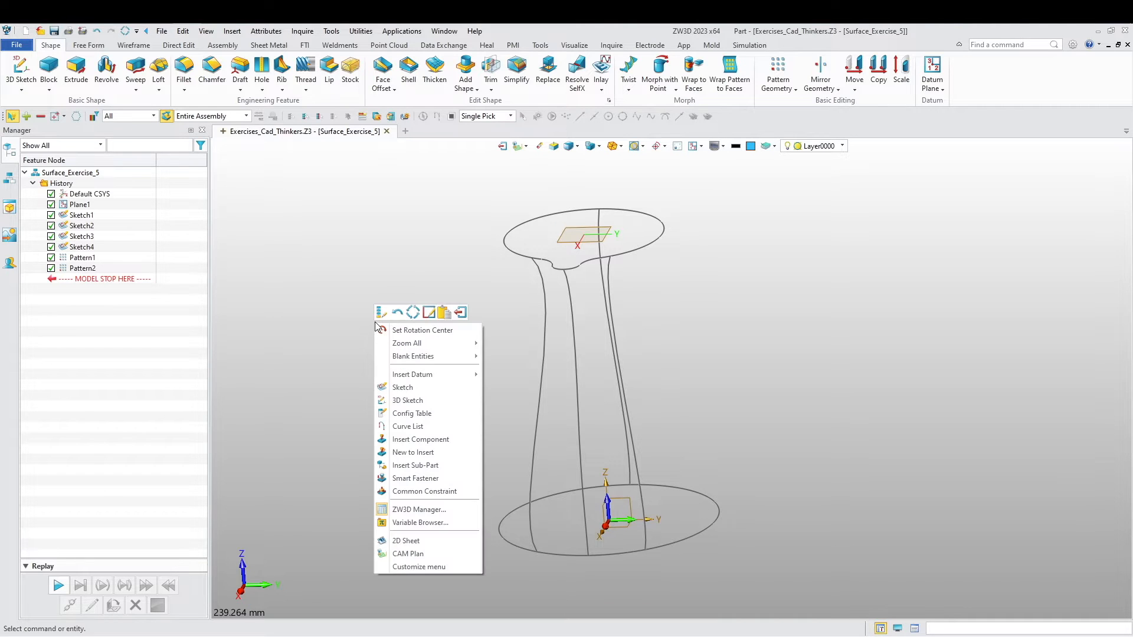
click(407, 426)
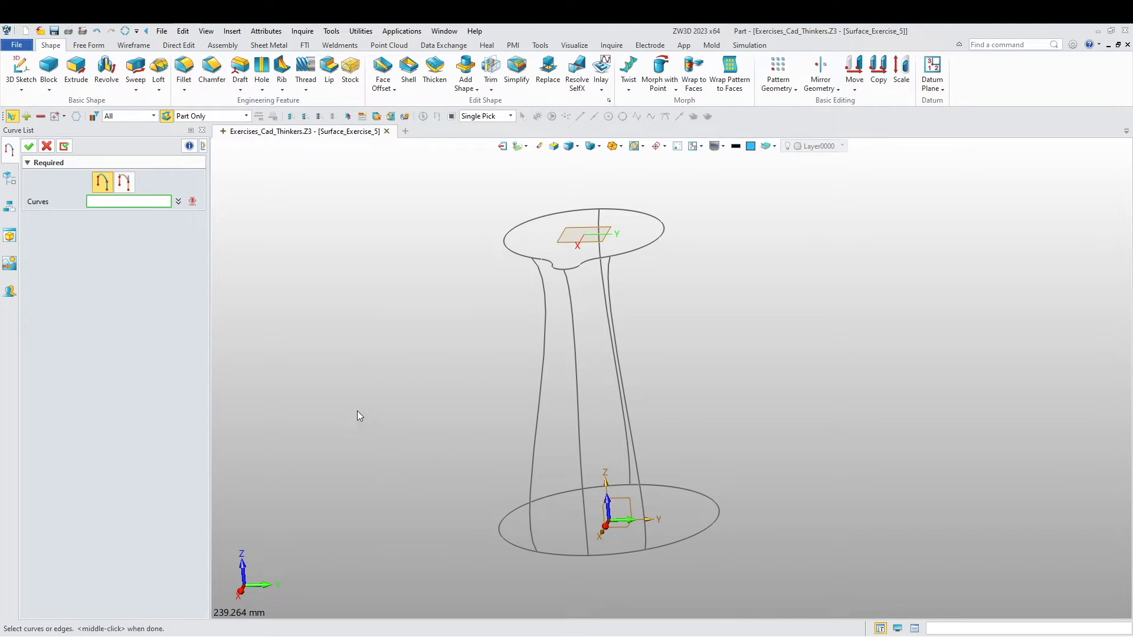
click(124, 183)
right_drag(406, 290, 431, 300)
scroll(635, 281, up, 5)
click(584, 309)
click(549, 280)
click(513, 282)
scroll(399, 317, down, 3)
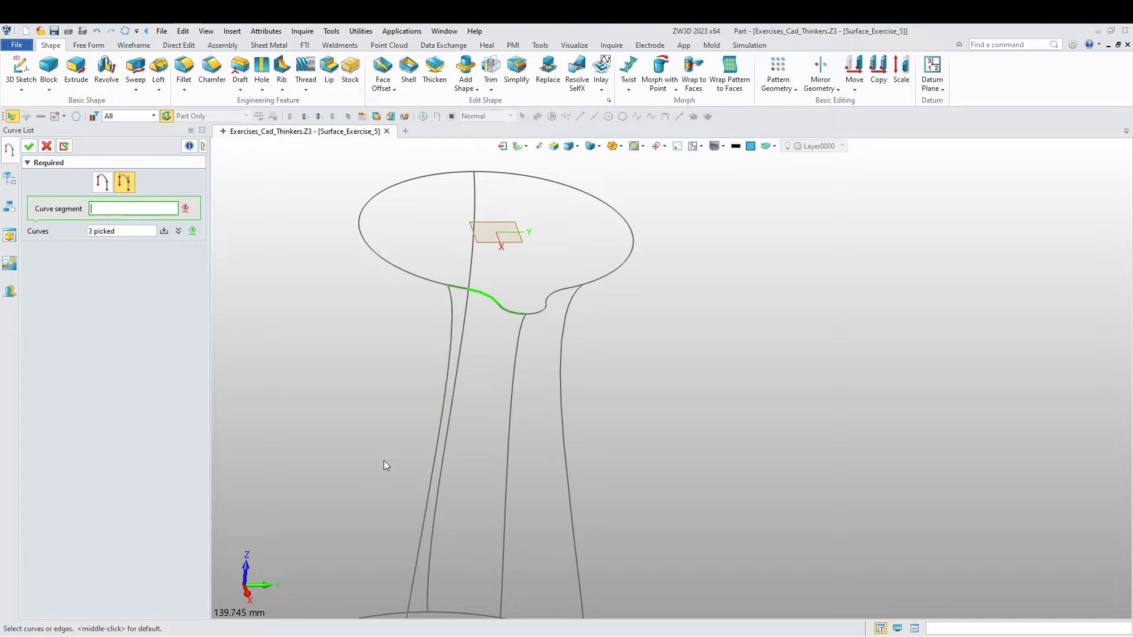
- Add the patterned spline, the spout-side spline and the base-circle arc between them to the curve list and create it
click(450, 320)
click(520, 366)
scroll(455, 387, down, 3)
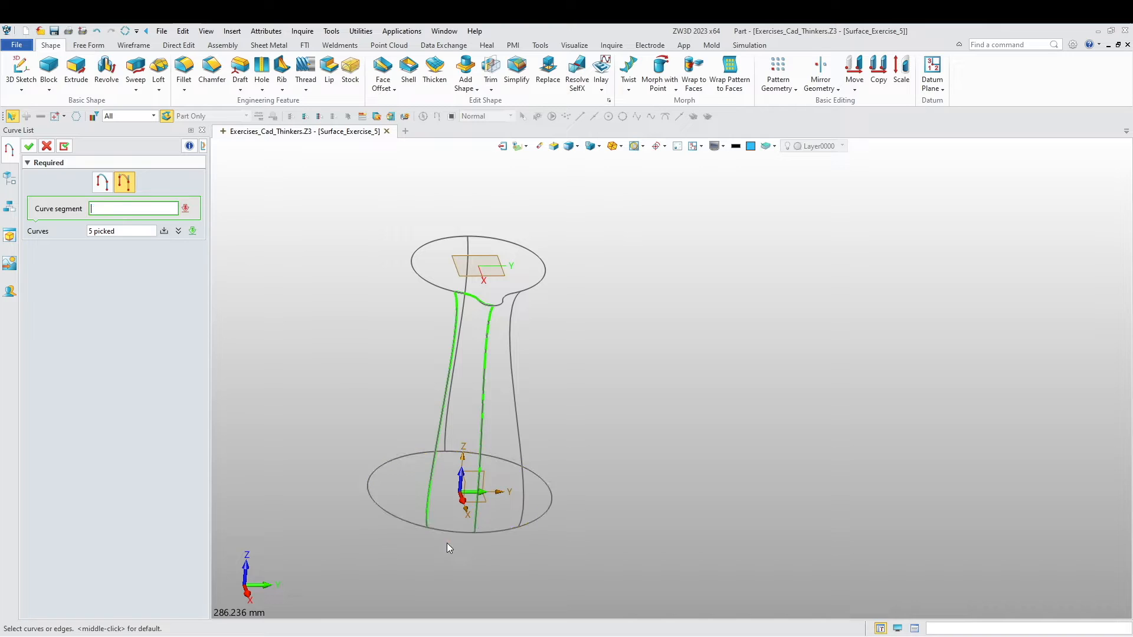
click(452, 536)
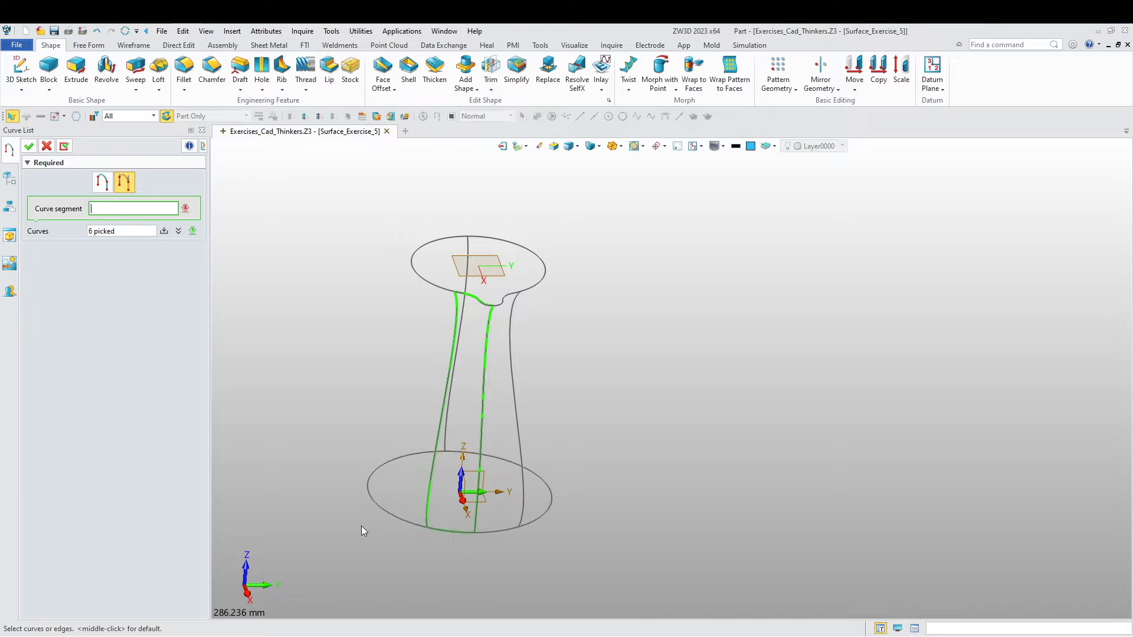
click(64, 146)
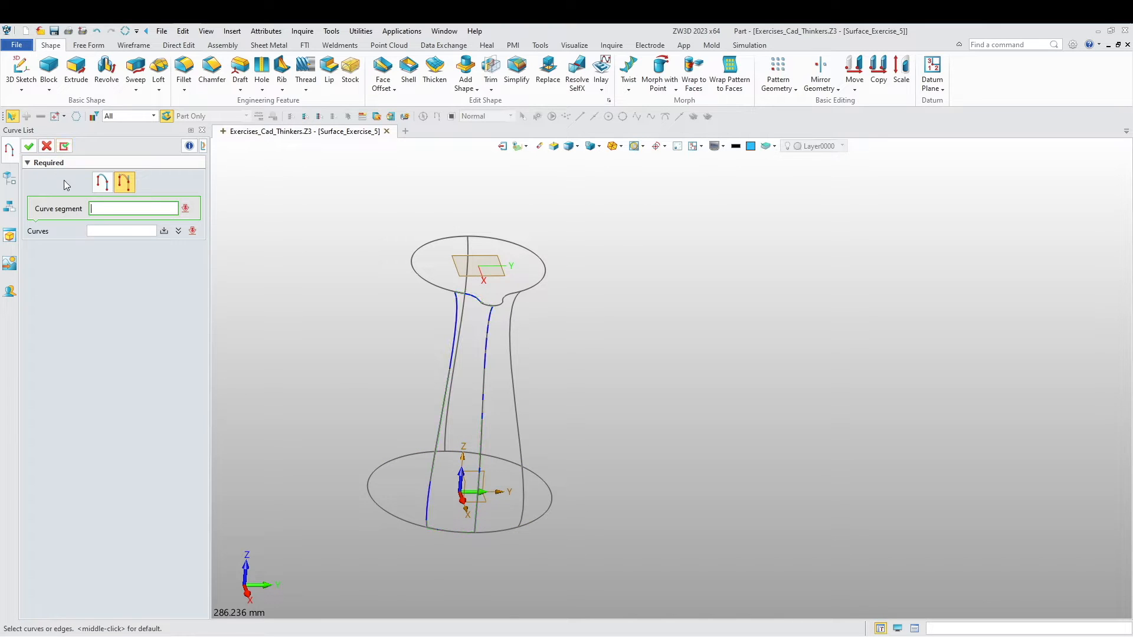
click(46, 146)
- Set up a symmetrical revolve of the spline opposite the spout, with its end angle reaching the patterned spline's upper endpoint
middle_drag(301, 354, 386, 366)
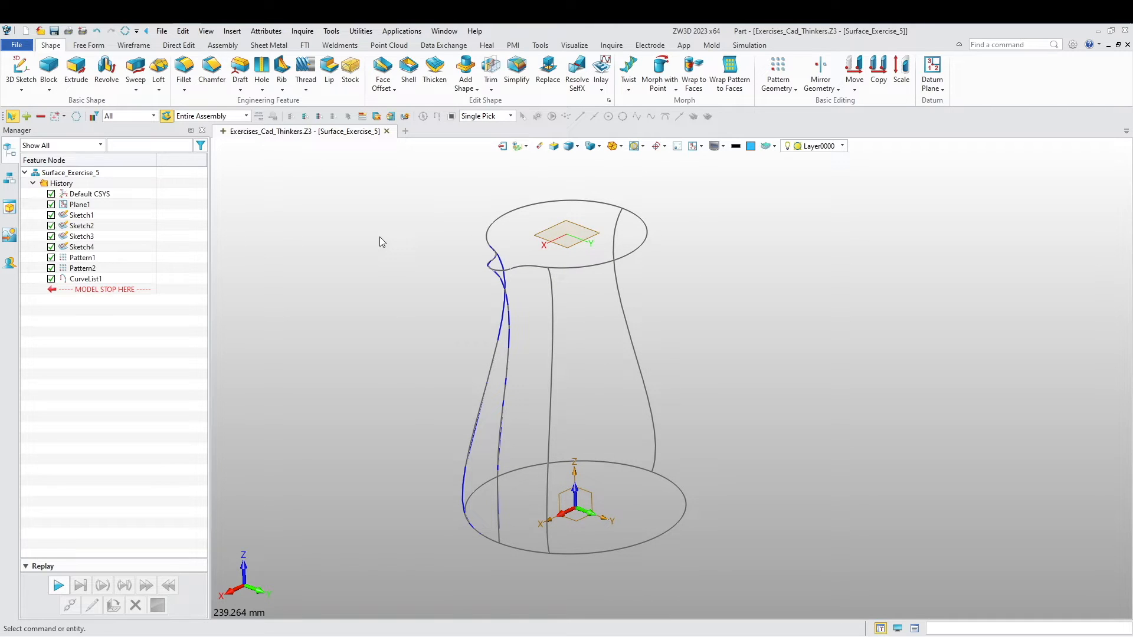
click(107, 70)
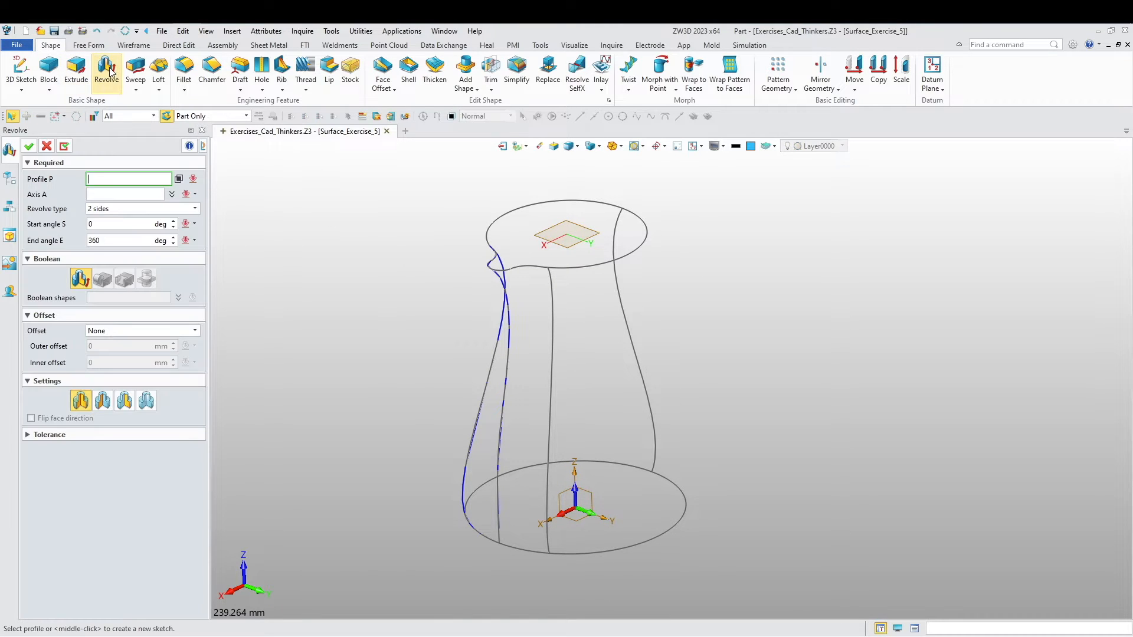
click(628, 319)
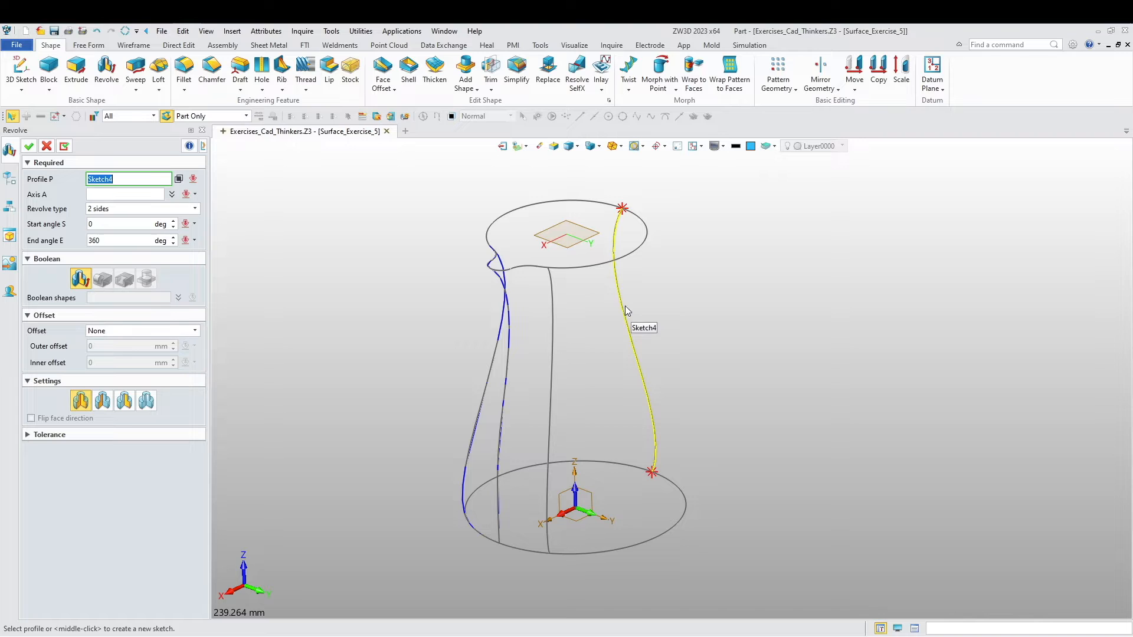
middle_click(621, 308)
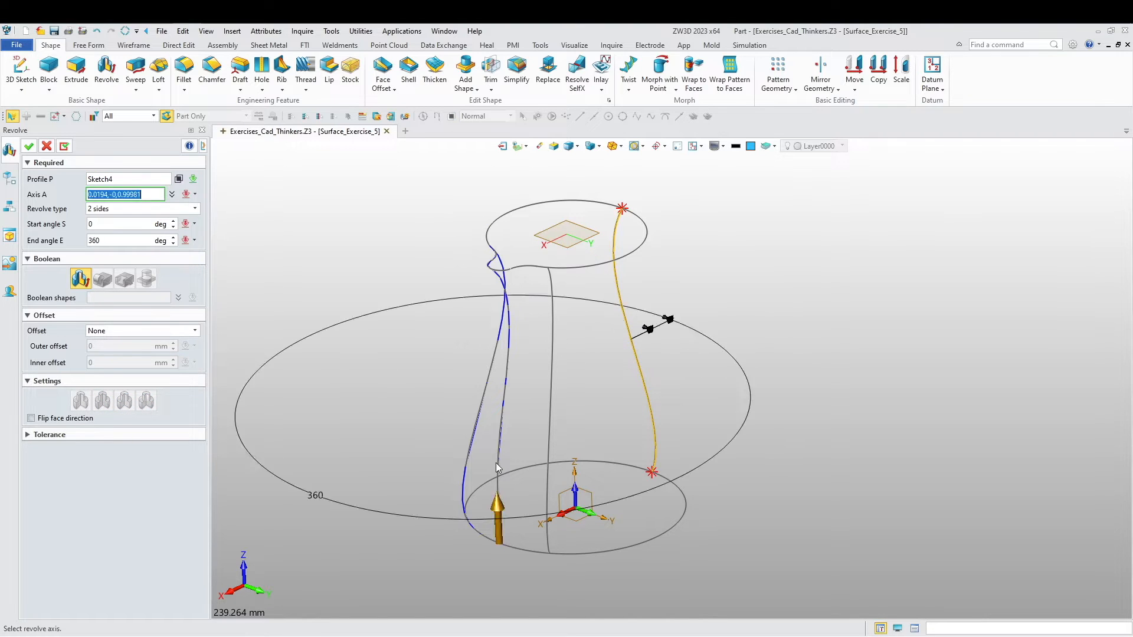
click(194, 208)
click(114, 237)
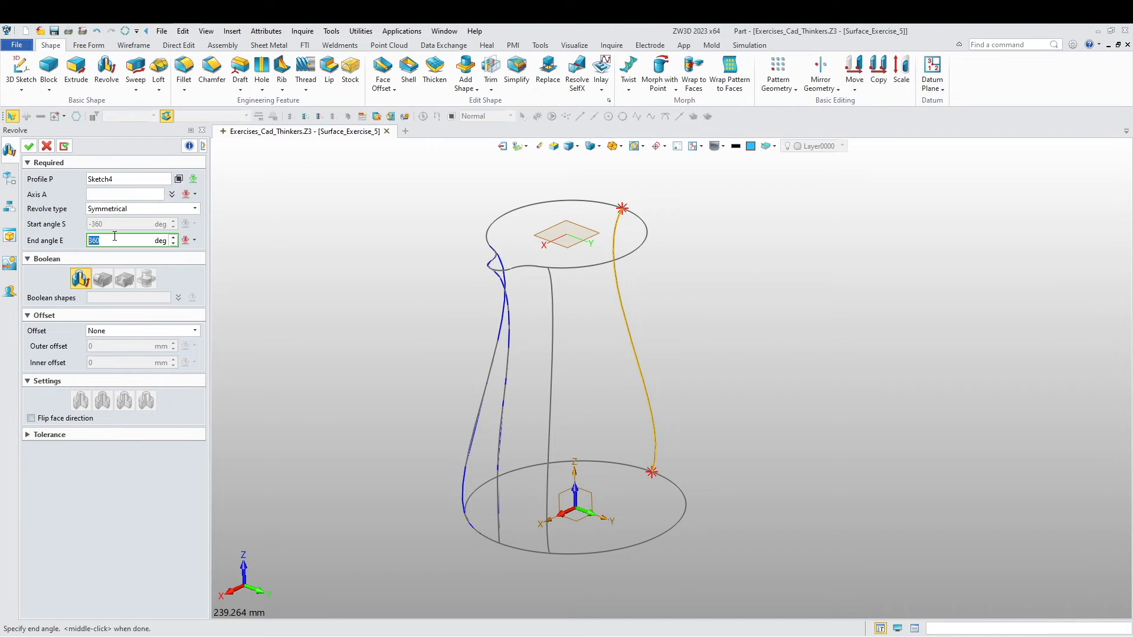
click(194, 240)
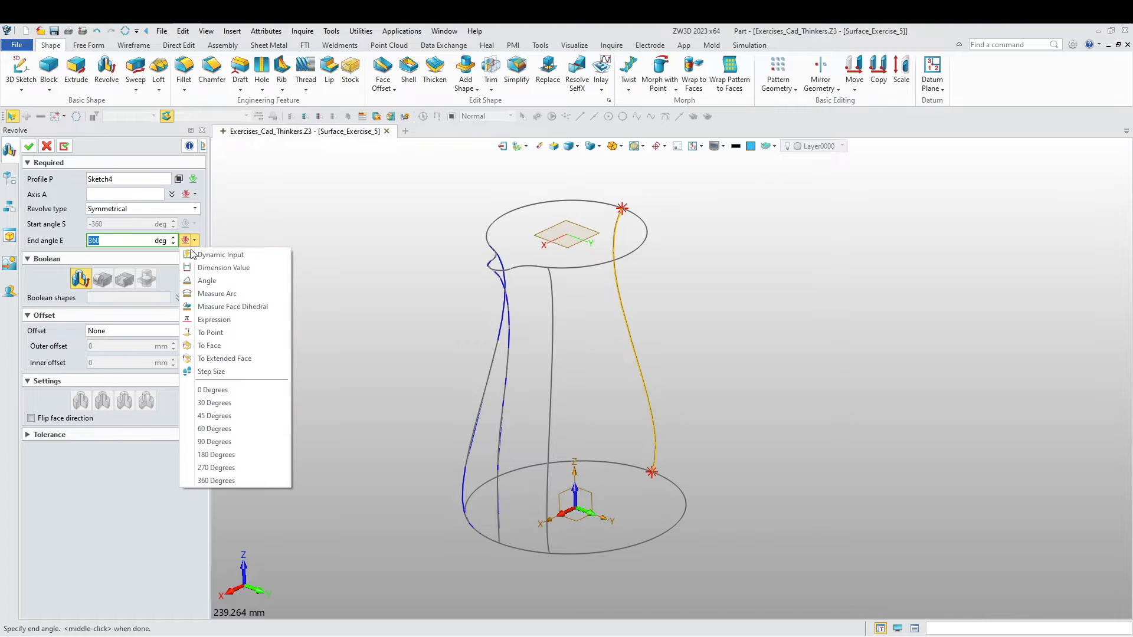
click(210, 333)
scroll(481, 263, up, 6)
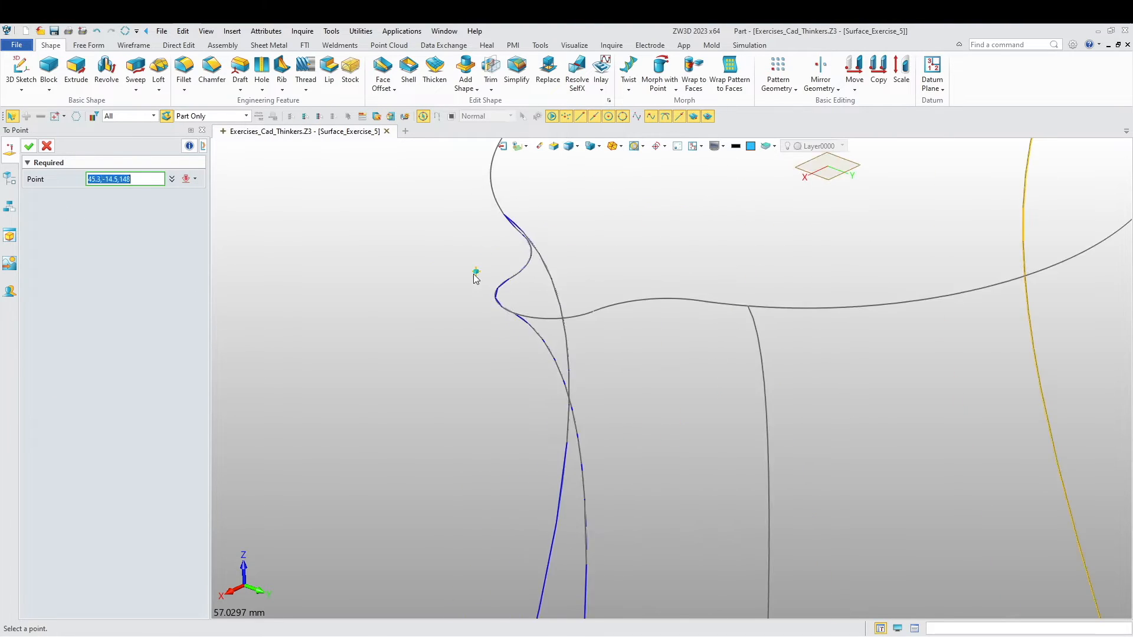
right_drag(447, 294, 449, 308)
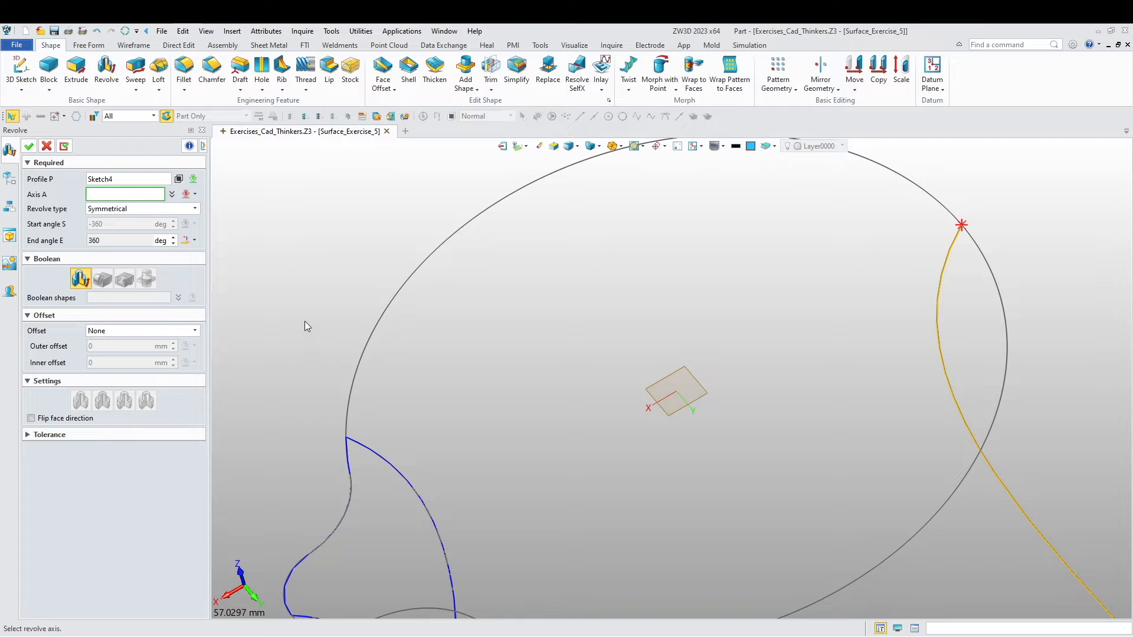
- Use the Z axis as the revolve axis and create the open body surface
scroll(527, 446, down, 5)
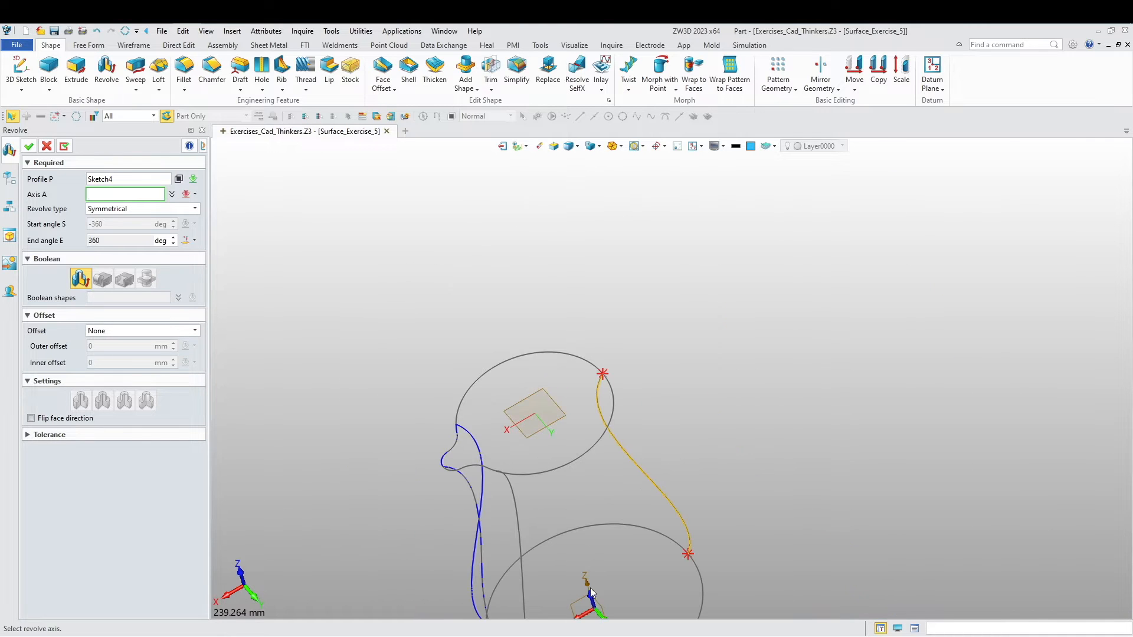
click(593, 604)
middle_drag(418, 416, 446, 354)
right_drag(446, 354, 445, 298)
scroll(445, 299, up, 6)
right_drag(458, 376, 411, 302)
scroll(389, 336, down, 3)
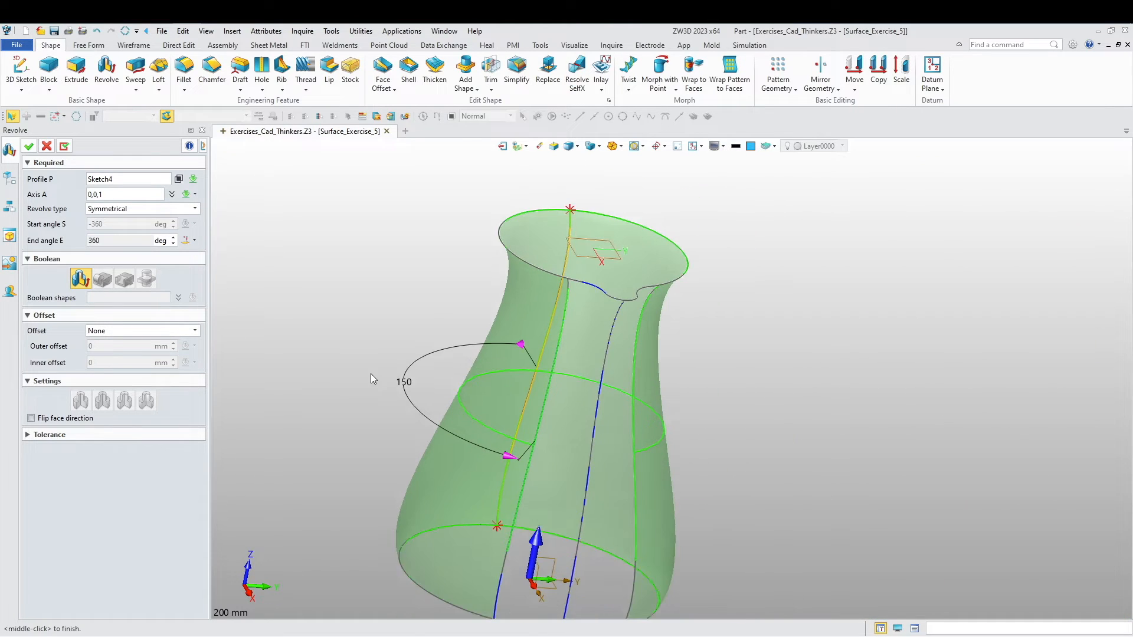
right_drag(371, 373, 406, 364)
click(64, 146)
scroll(415, 363, down, 3)
right_drag(417, 374, 380, 319)
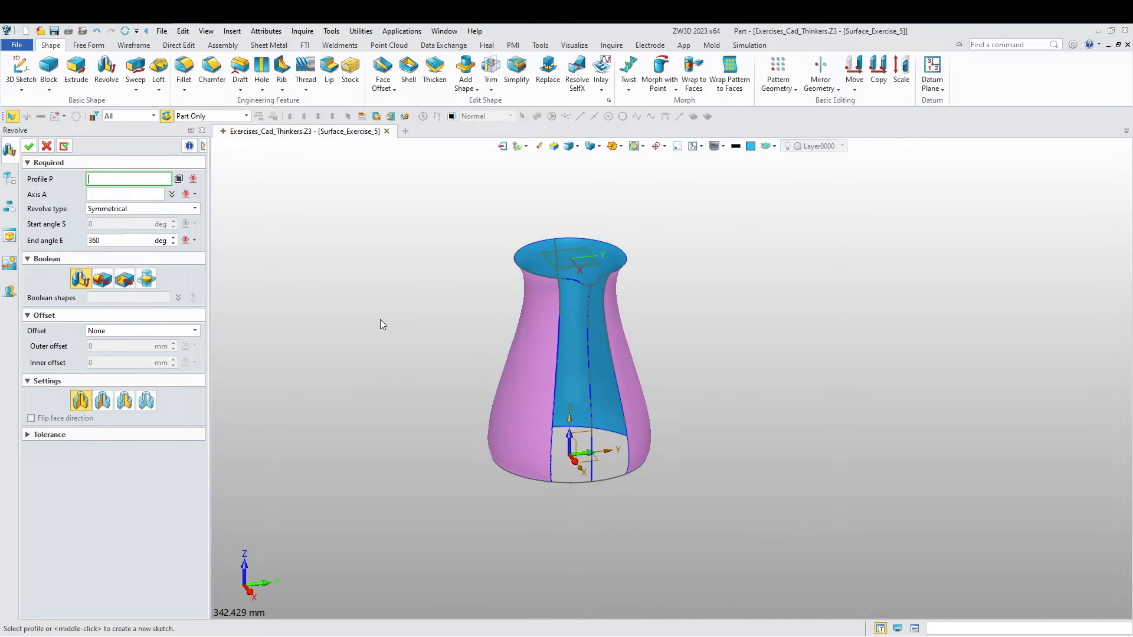
middle_drag(380, 320, 341, 344)
- Reverse the direction of the revolved body face
click(88, 45)
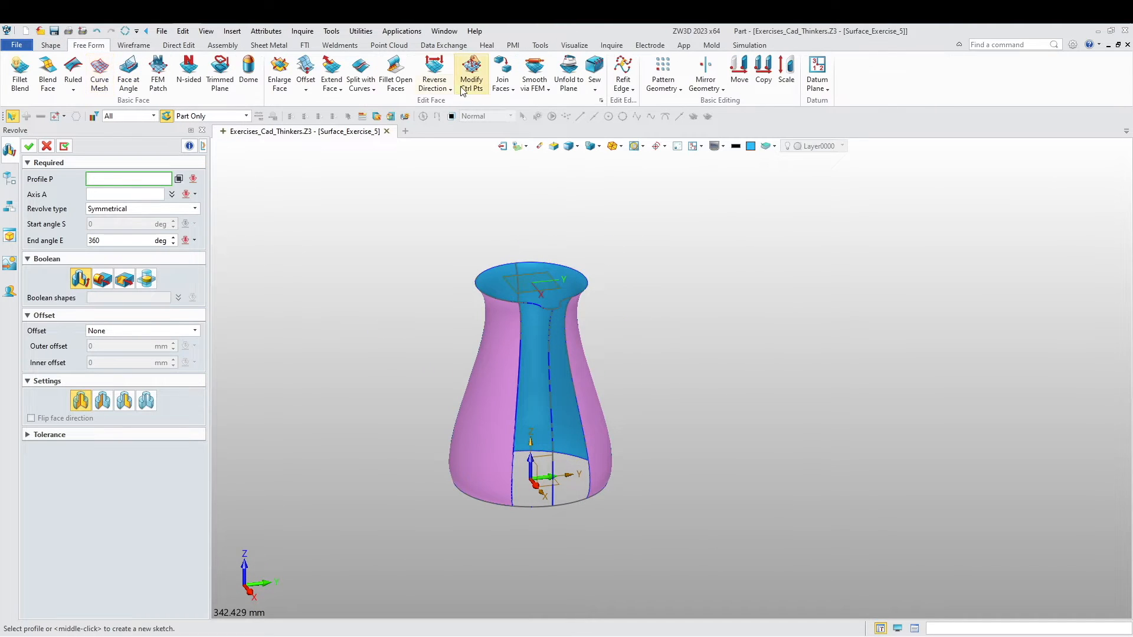
click(434, 70)
click(498, 352)
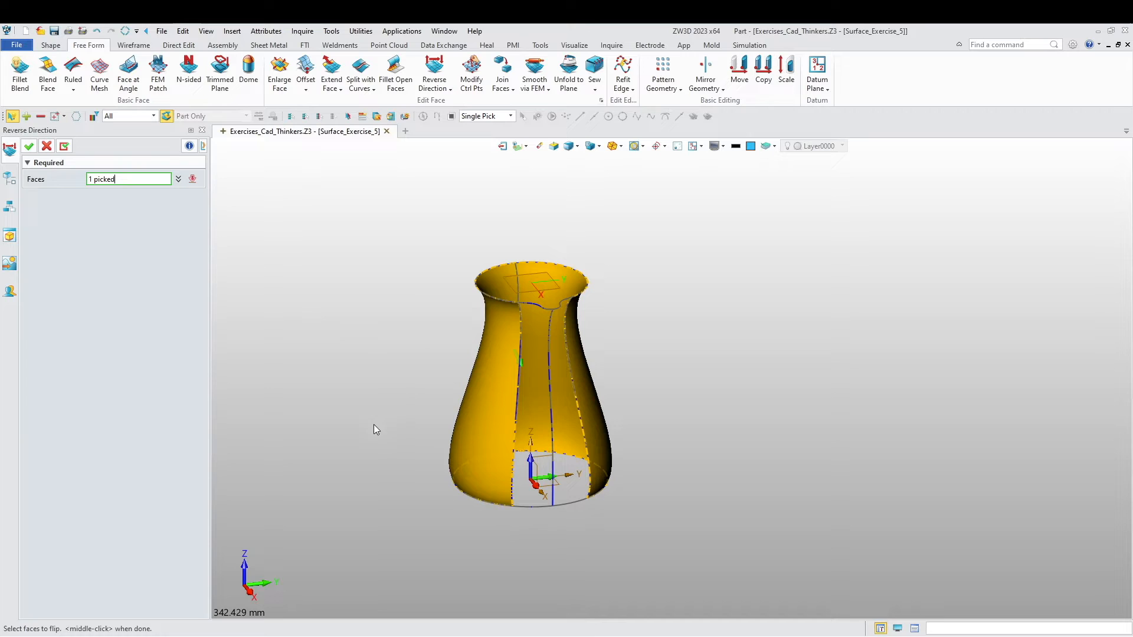
click(28, 147)
right_drag(405, 360, 446, 413)
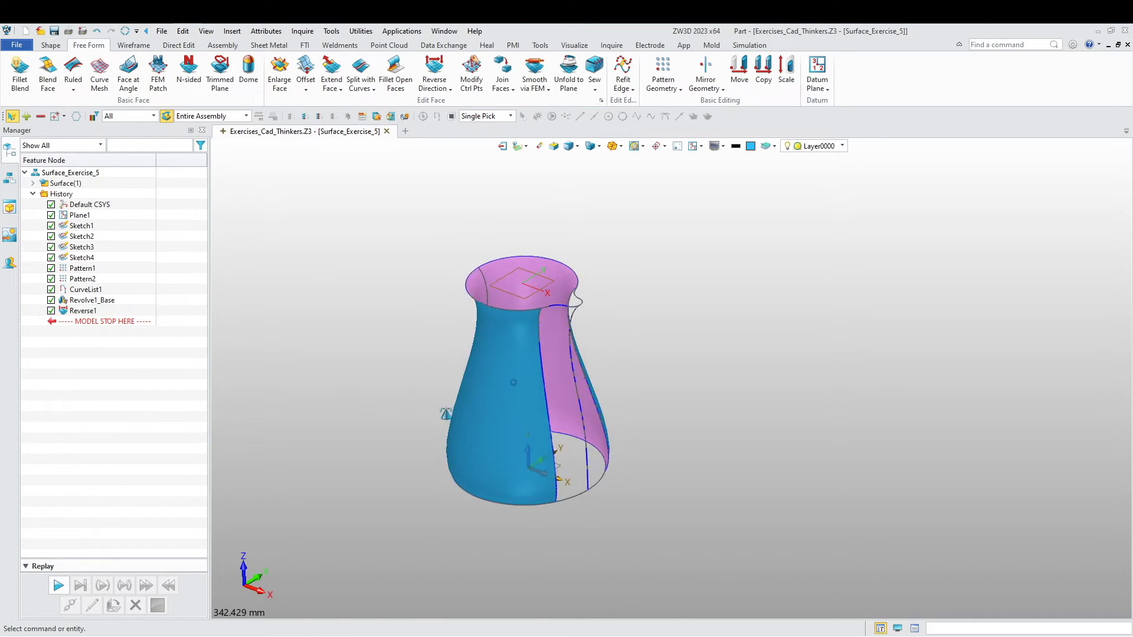
- Start an N-sided patch and pick the curve list enclosing half of the spout gap as its boundary
scroll(544, 345, up, 4)
right_drag(560, 438, 495, 407)
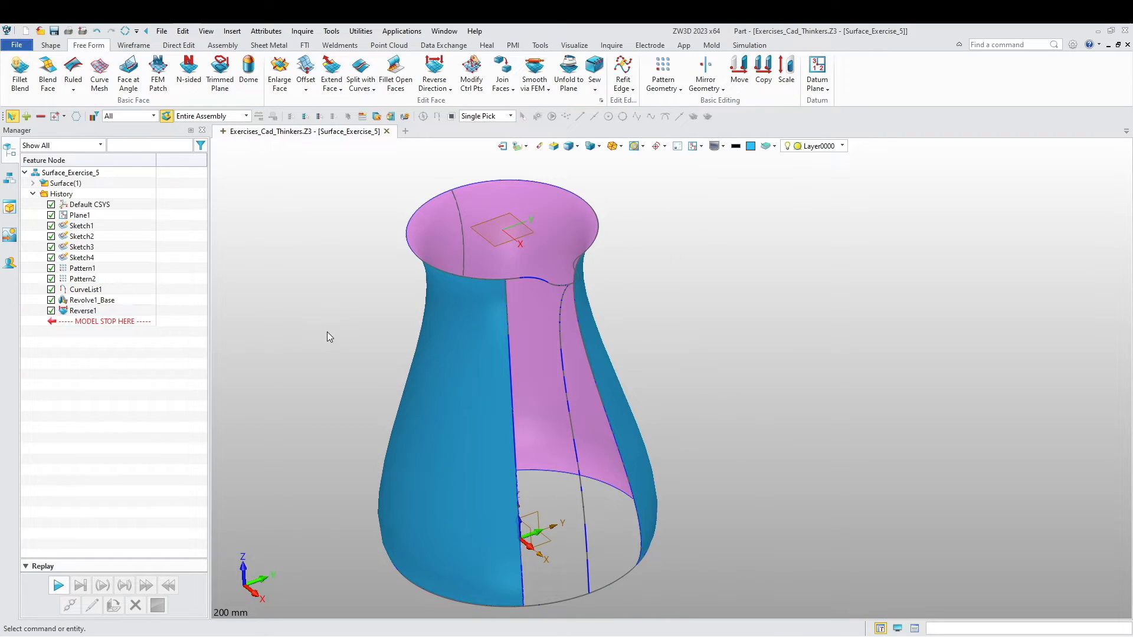
click(189, 72)
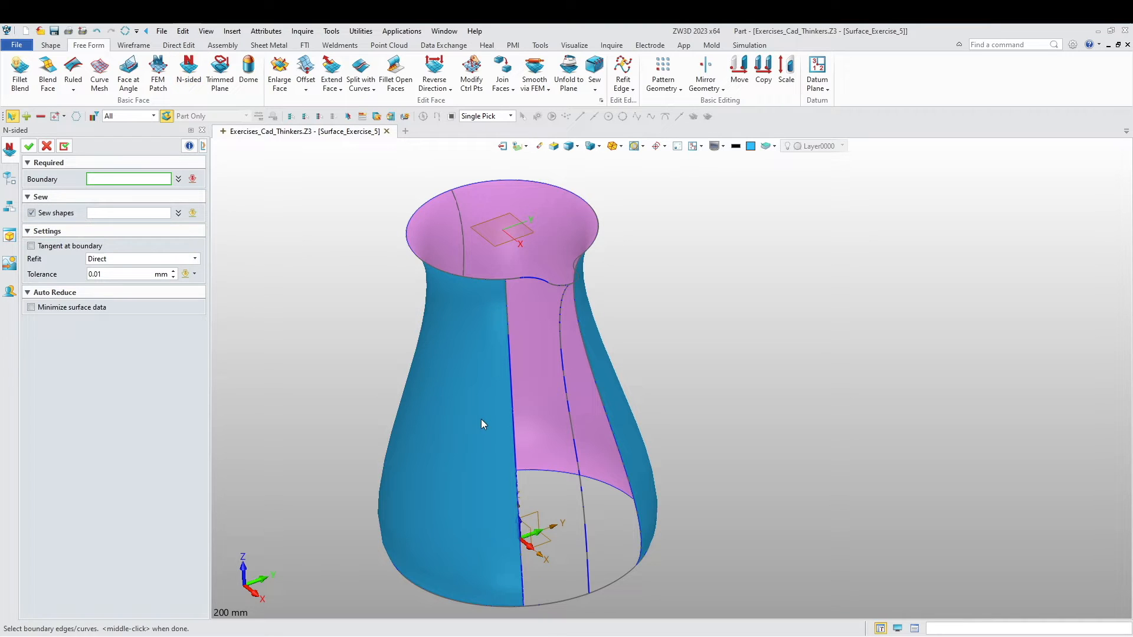
click(513, 348)
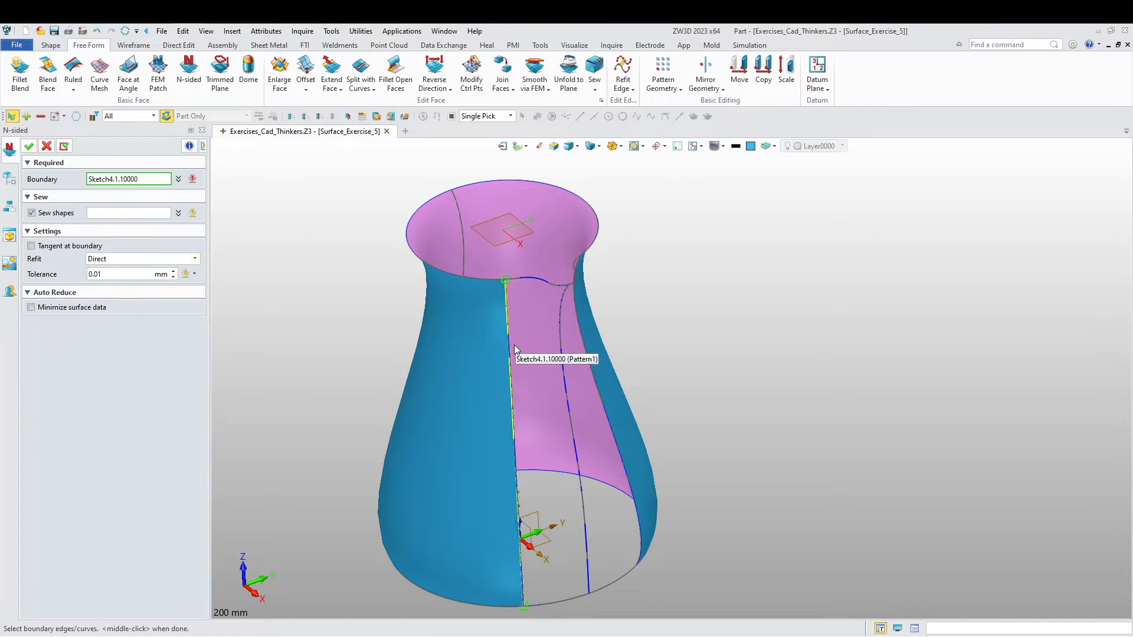
click(568, 413)
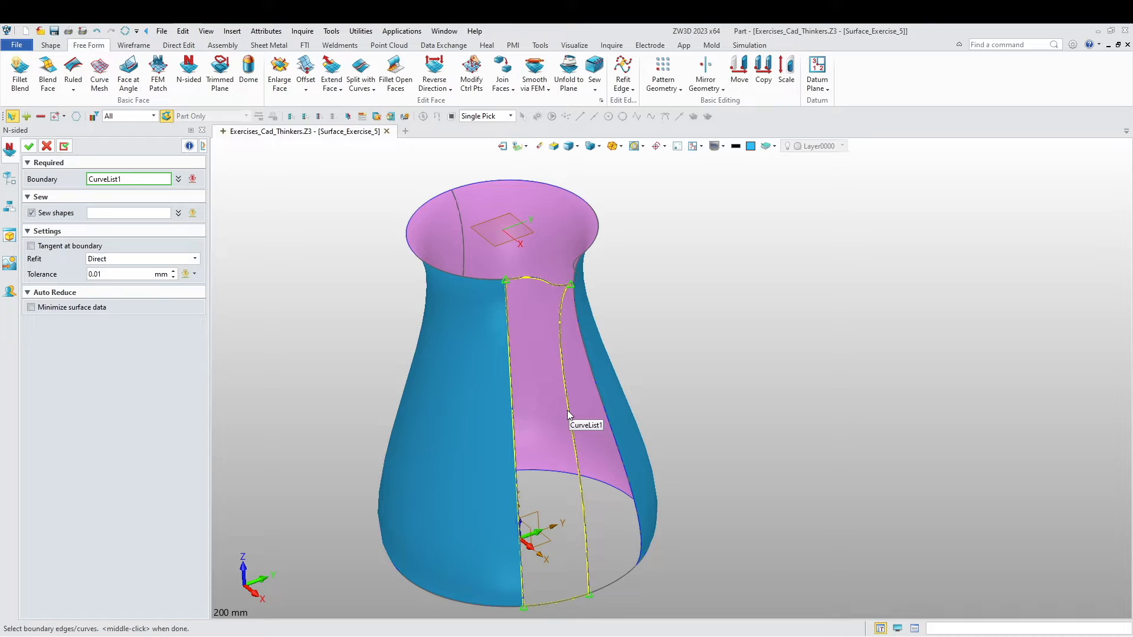
middle_click(567, 411)
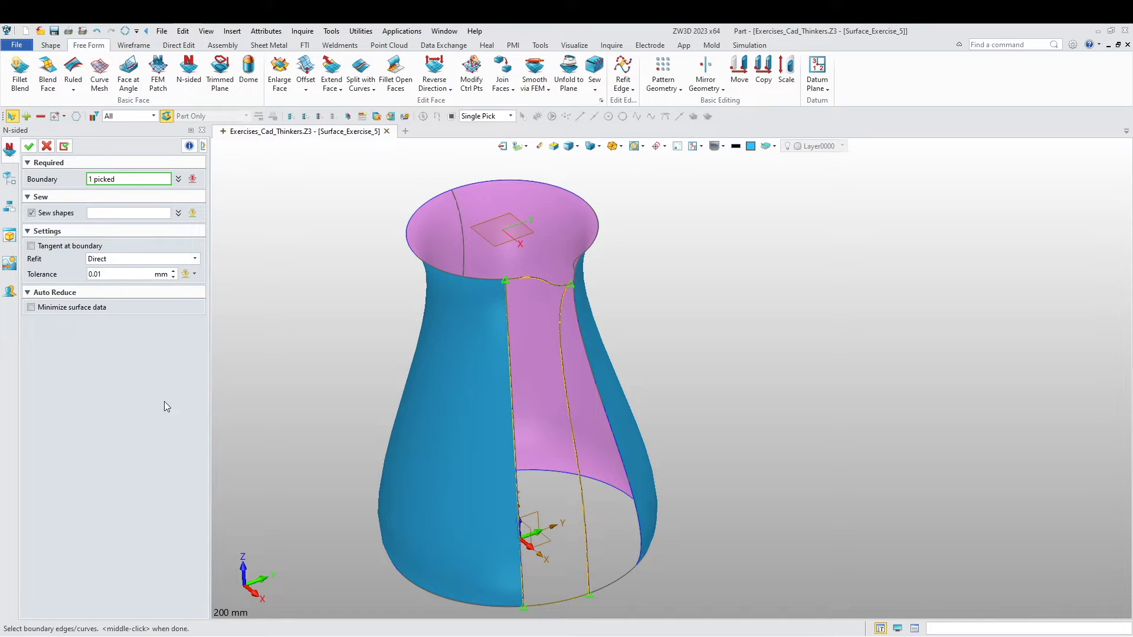
- Make the patch tangent at its boundary, set its refit to Tangent, and create it
click(31, 246)
click(118, 259)
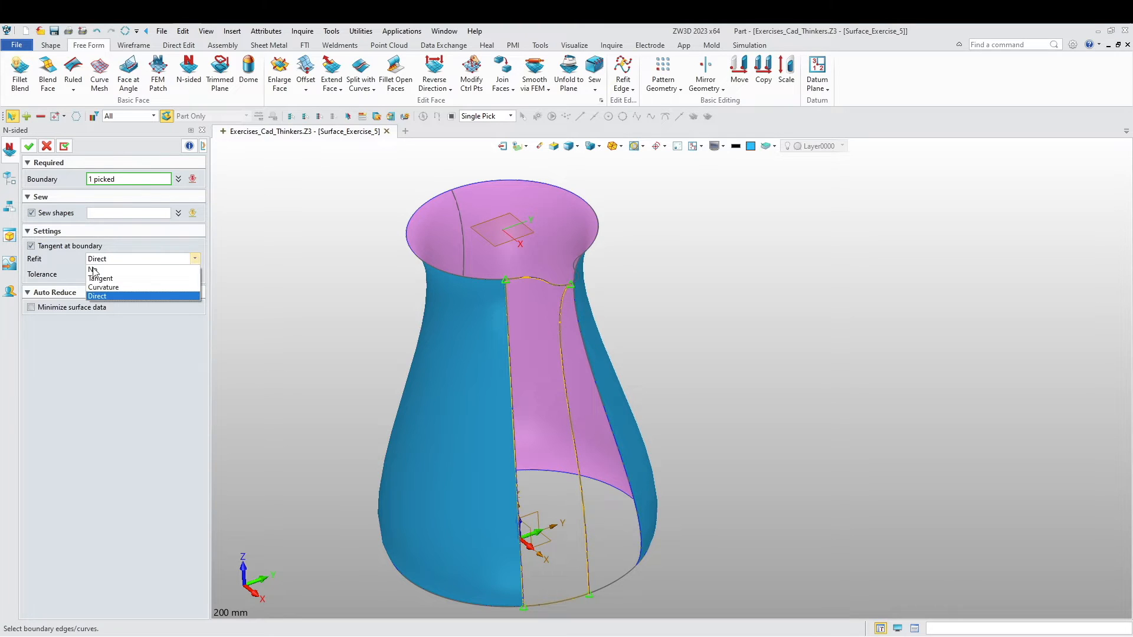
click(109, 278)
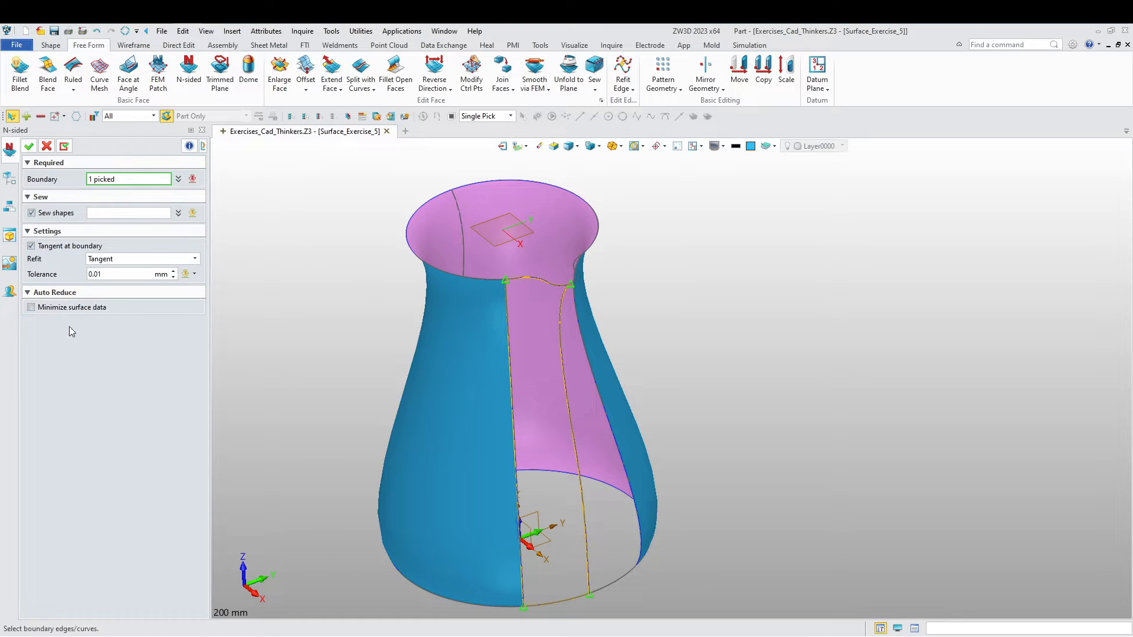
click(66, 144)
- Mirror the spout patch across the default XZ plane as an associative copy
right_drag(252, 272, 529, 303)
scroll(529, 303, up, 3)
right_drag(709, 346, 512, 319)
click(706, 287)
scroll(704, 285, down, 3)
middle_drag(432, 316, 443, 293)
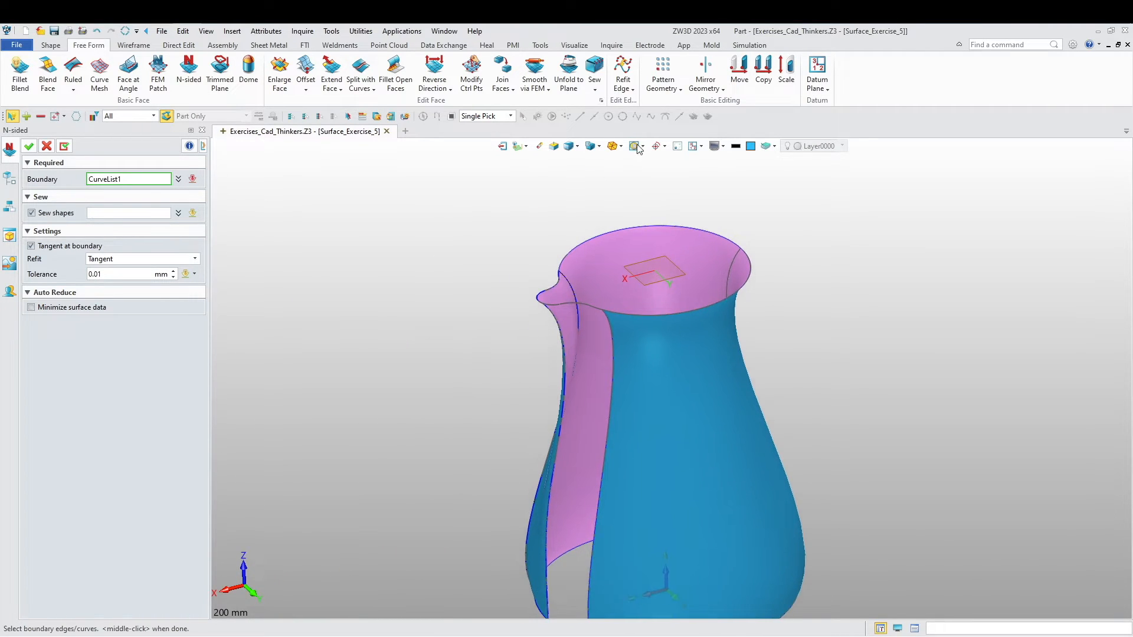
click(705, 68)
click(565, 324)
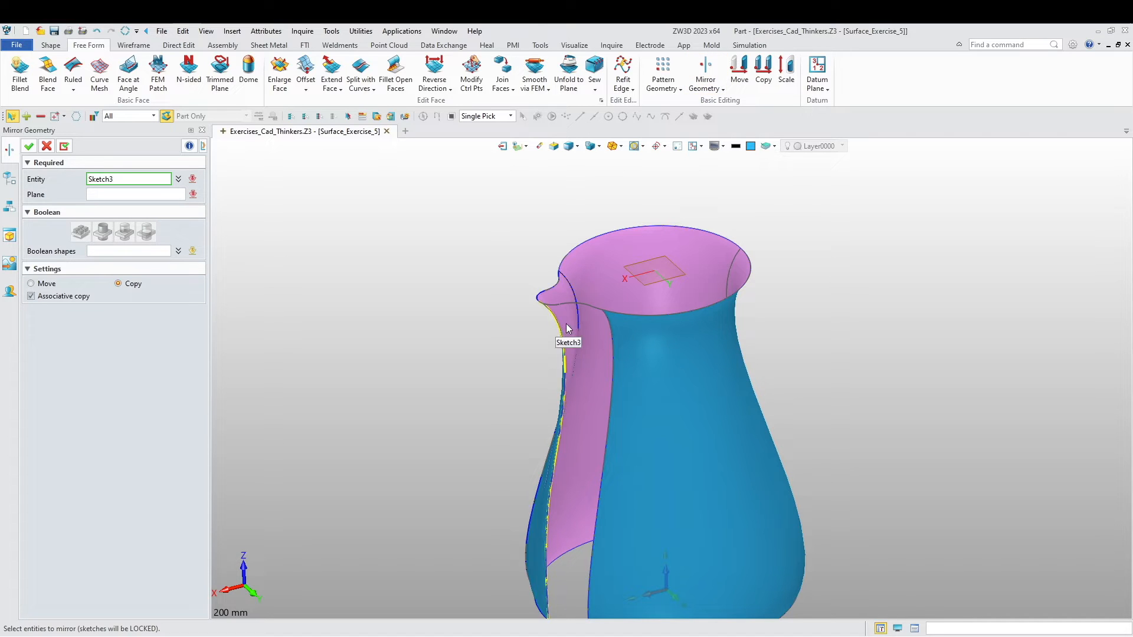
middle_click(450, 323)
scroll(446, 336, down, 3)
right_drag(444, 349, 460, 420)
click(565, 477)
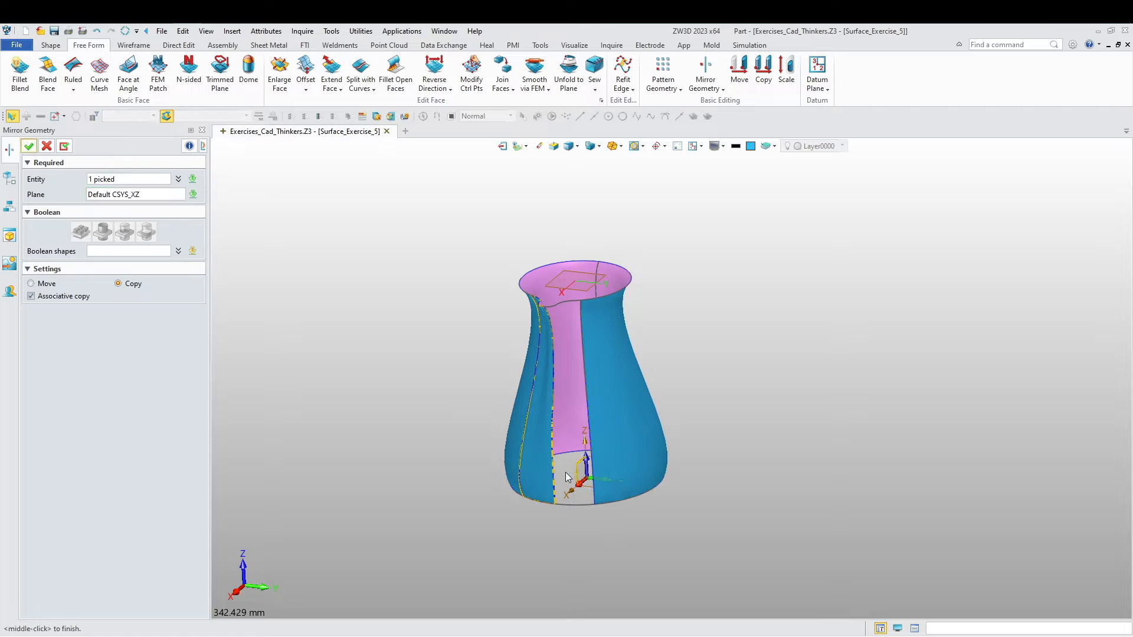
click(65, 147)
- Sew all the open jug surfaces together, continuing despite the unmatched edges
scroll(366, 342, up, 2)
right_drag(364, 355, 579, 319)
scroll(490, 308, up, 3)
scroll(464, 369, down, 2)
scroll(429, 332, down, 2)
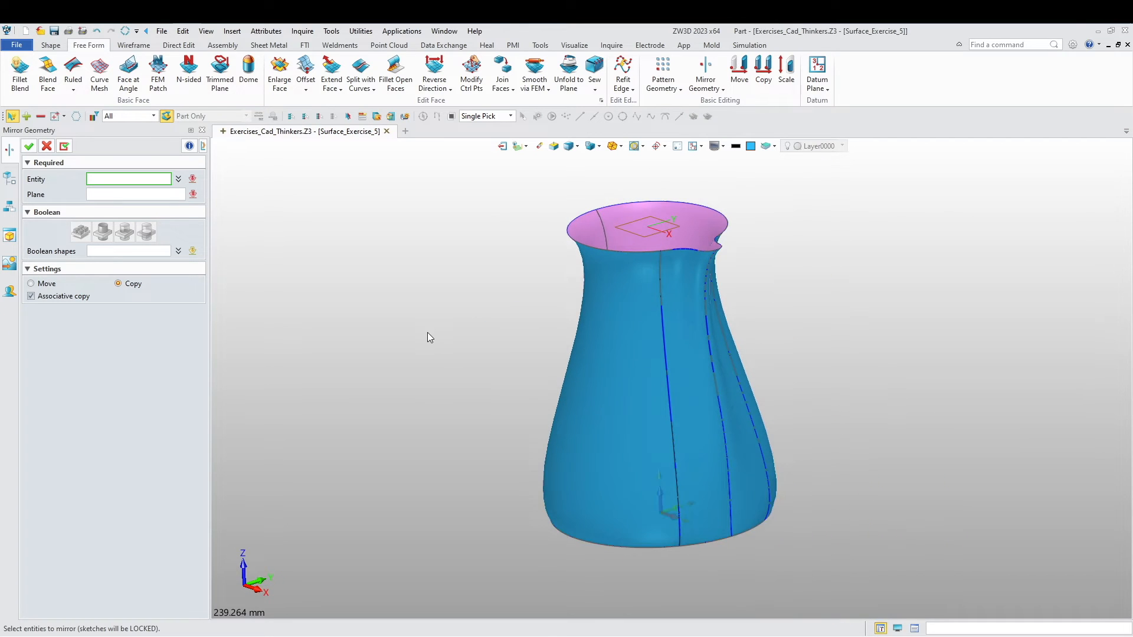
click(594, 69)
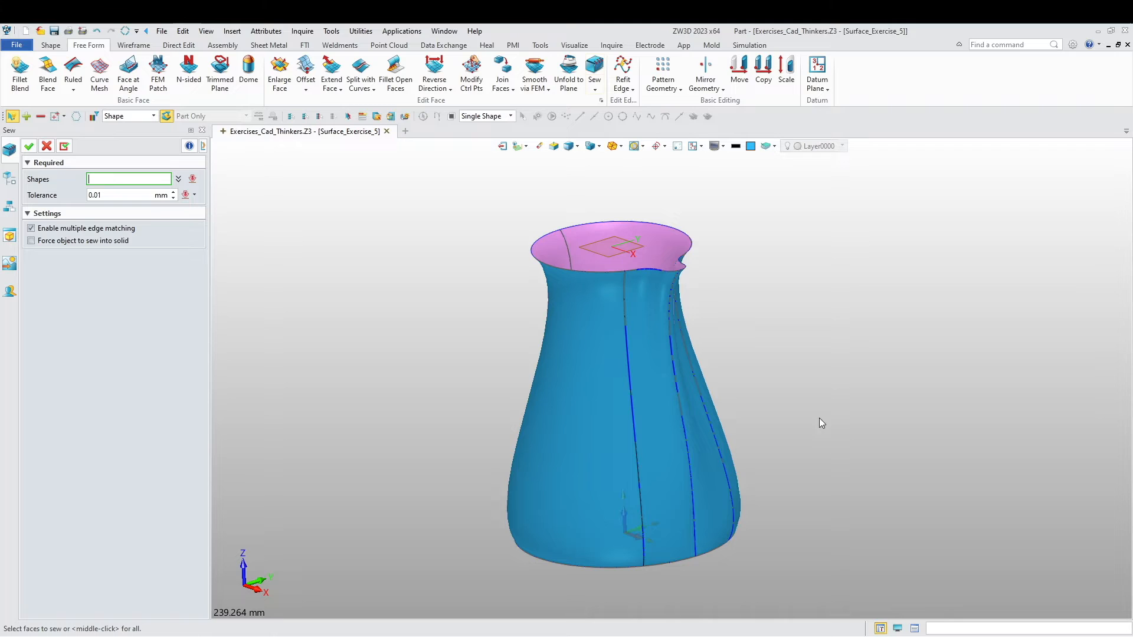
drag(846, 534, 394, 213)
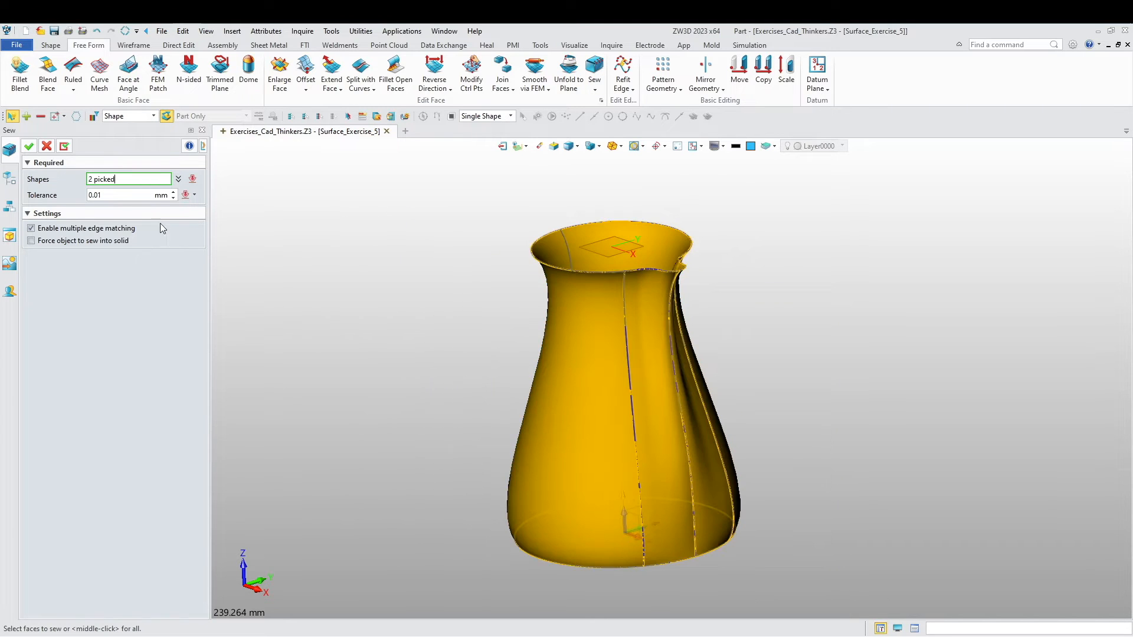
click(28, 146)
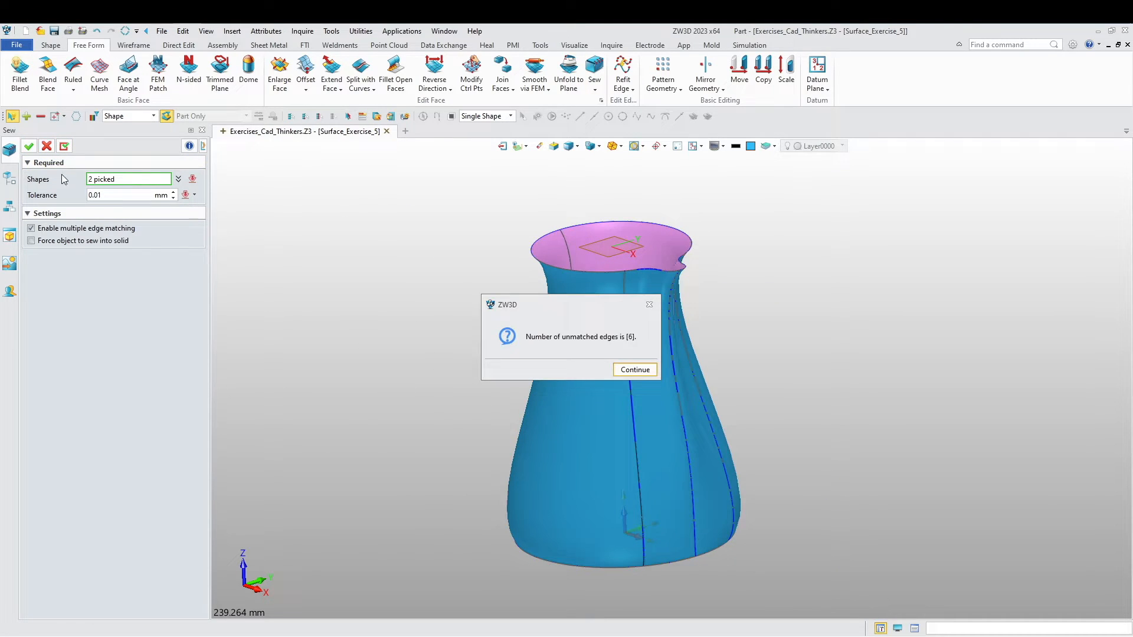
click(633, 370)
- Close the jug's top opening with an N-sided patch from its three rim edges, with boundary tangency off and refit set to Direct
right_drag(490, 408, 384, 318)
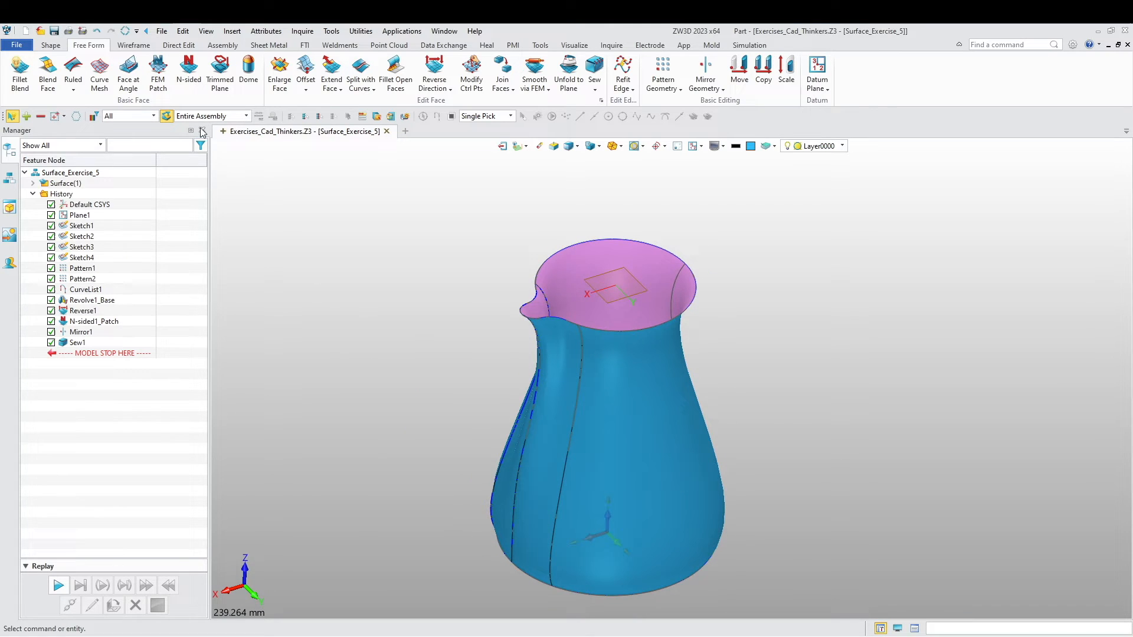
click(188, 73)
click(554, 258)
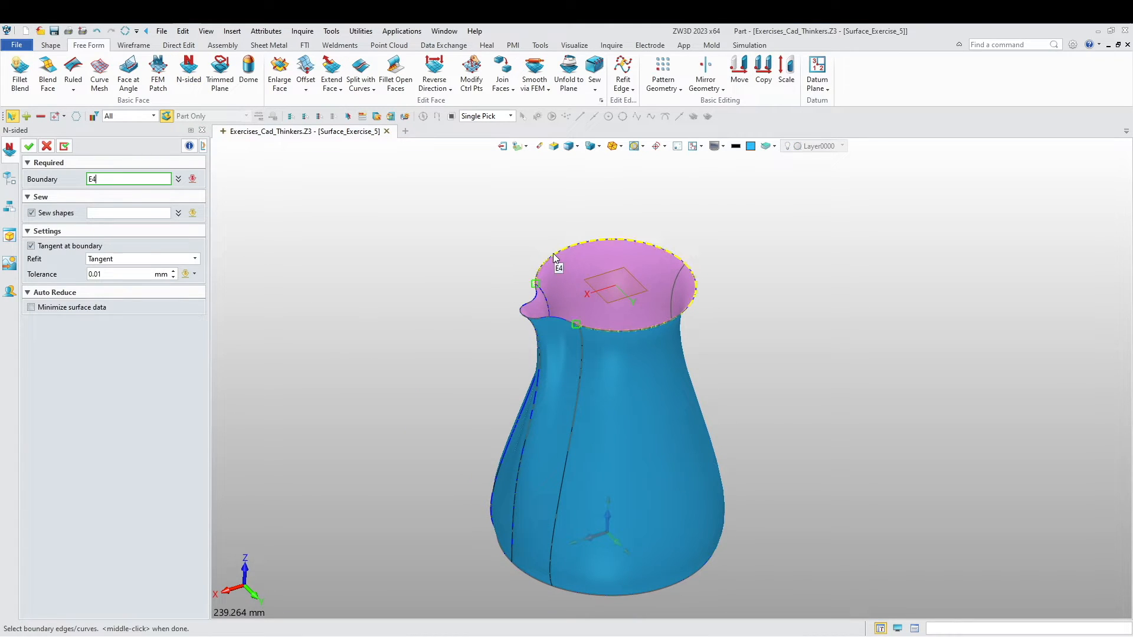
click(554, 258)
click(53, 247)
click(141, 260)
click(100, 286)
click(554, 255)
click(553, 252)
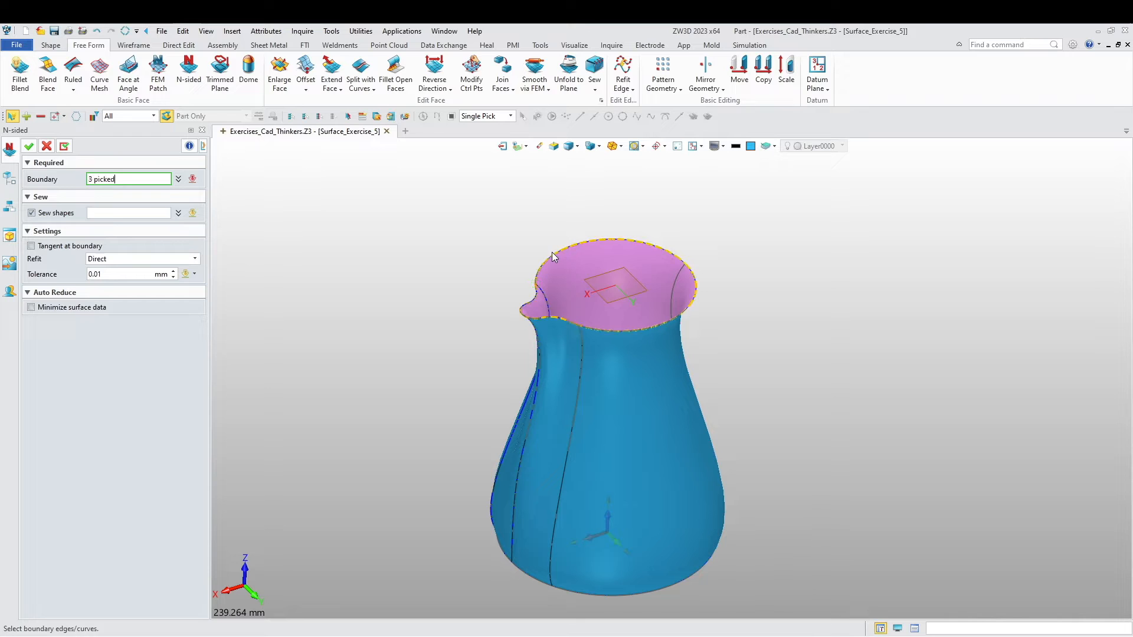
click(63, 146)
- Close the jug's open base with an N-sided patch from the bottom boundary edges, without boundary tangency and with Direct refit
right_drag(291, 377, 416, 474)
click(530, 459)
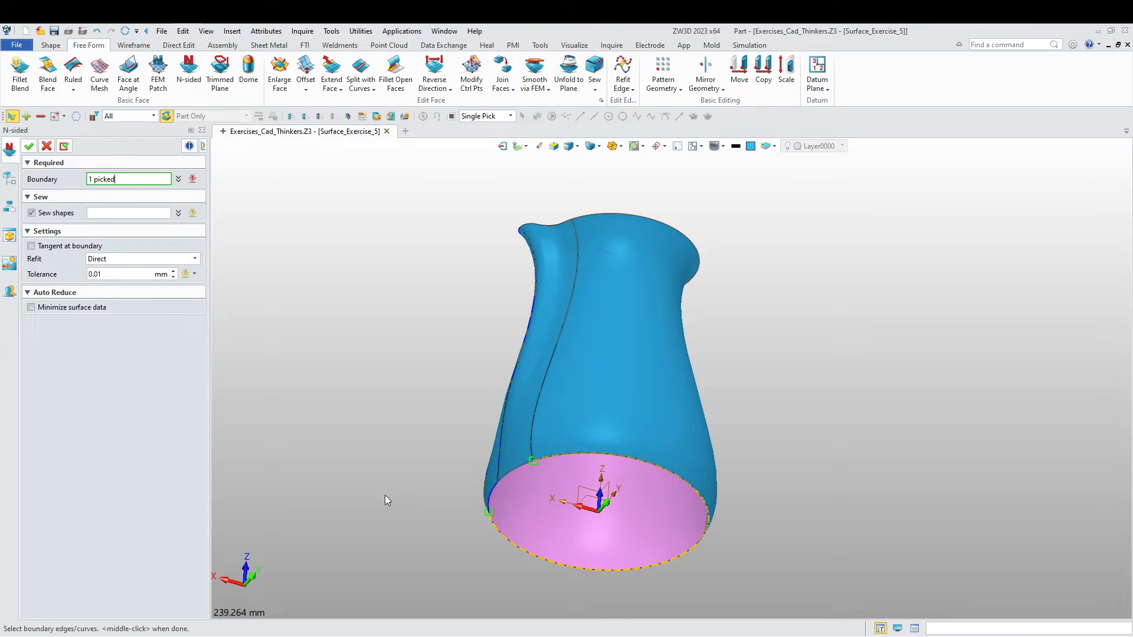
scroll(496, 491, up, 8)
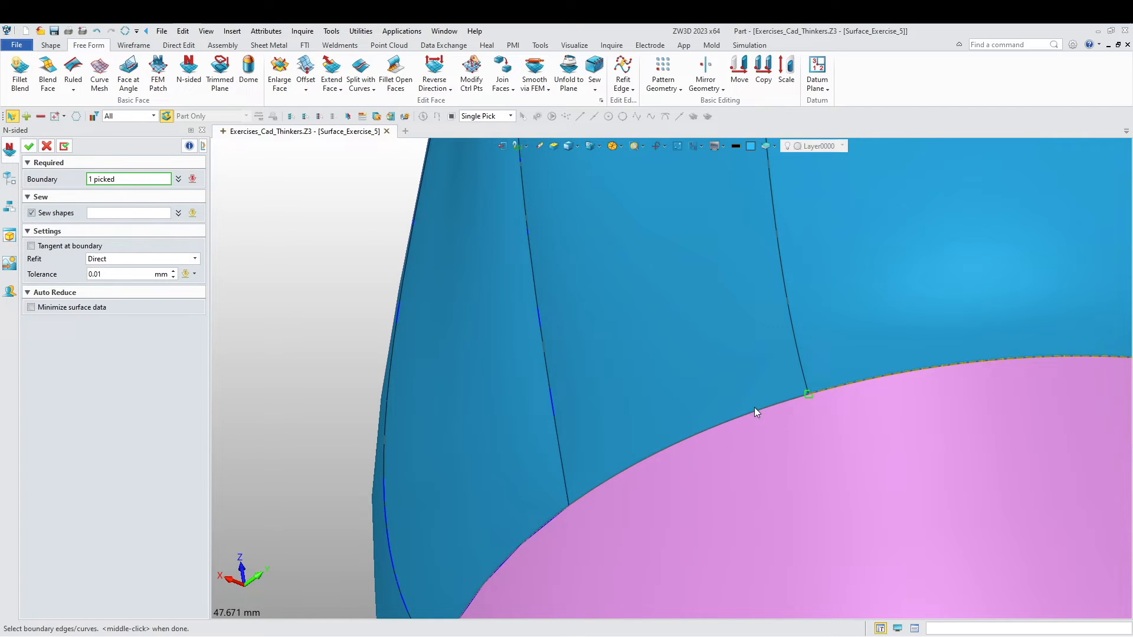
click(754, 409)
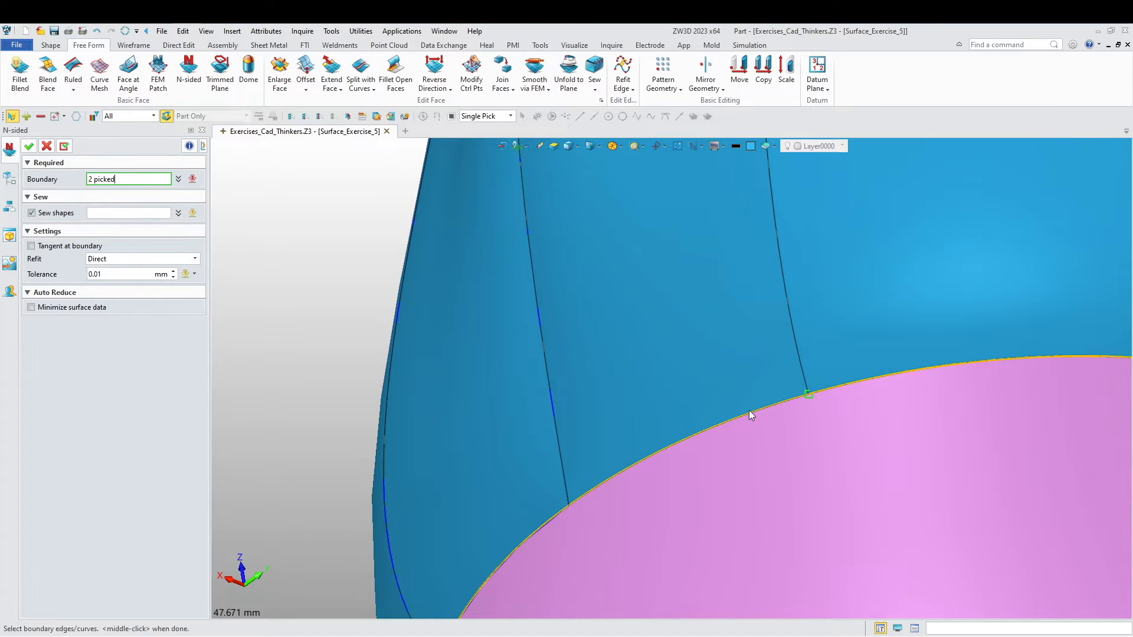
scroll(652, 455, down, 4)
scroll(598, 466, down, 4)
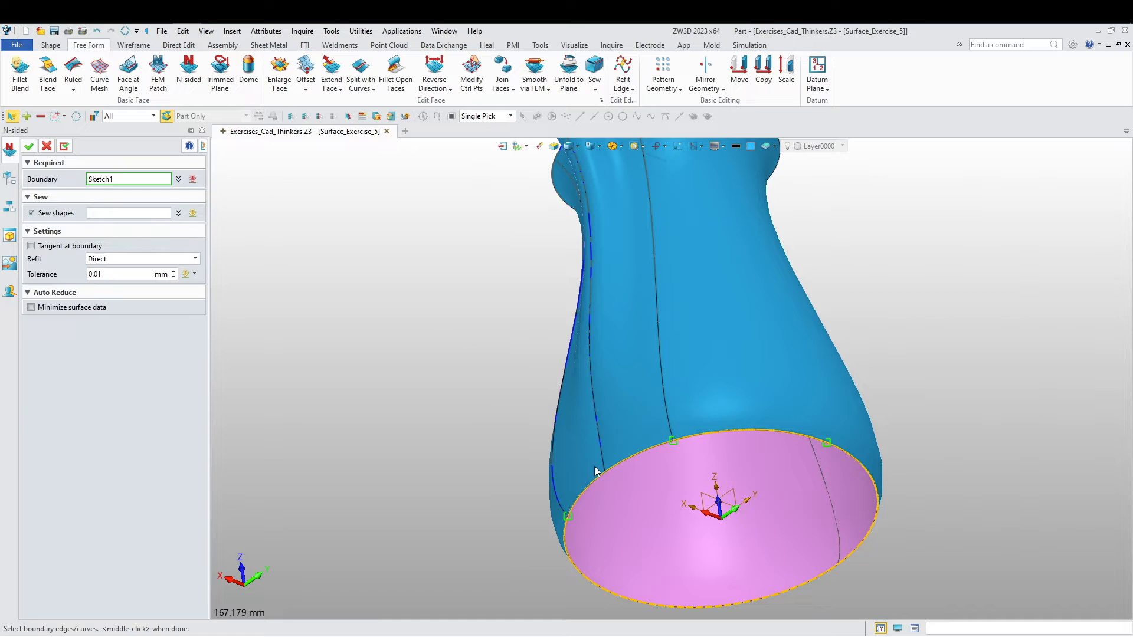
click(28, 146)
- Examine the closed jug body from several sides, switching the display style to check its interior
middle_drag(366, 375, 382, 358)
right_drag(382, 358, 442, 434)
scroll(447, 434, down, 6)
middle_drag(487, 388, 551, 518)
right_drag(551, 518, 512, 513)
right_drag(515, 378, 546, 236)
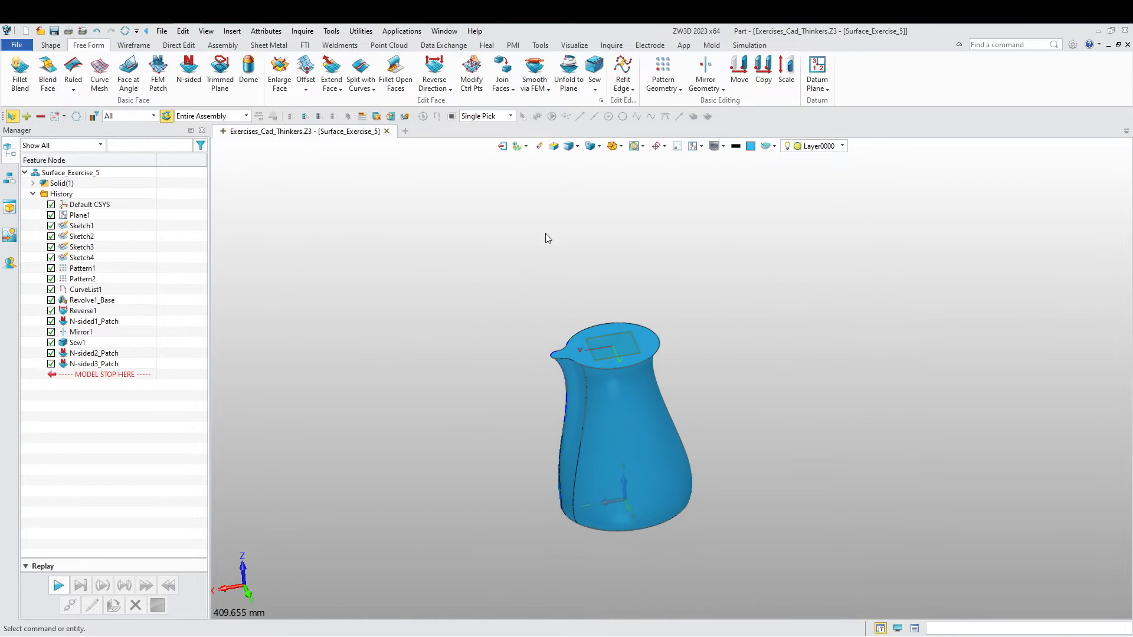
click(569, 146)
right_drag(444, 354, 493, 439)
click(569, 146)
mouse_move(440, 334)
right_down()
mouse_move(378, 410)
mouse_move(346, 497)
right_up()
scroll(364, 504, up, 2)
middle_drag(395, 516, 318, 465)
right_drag(318, 465, 359, 407)
- Start a fillet and select all the edges around the jug's base, including those below the spout
click(59, 45)
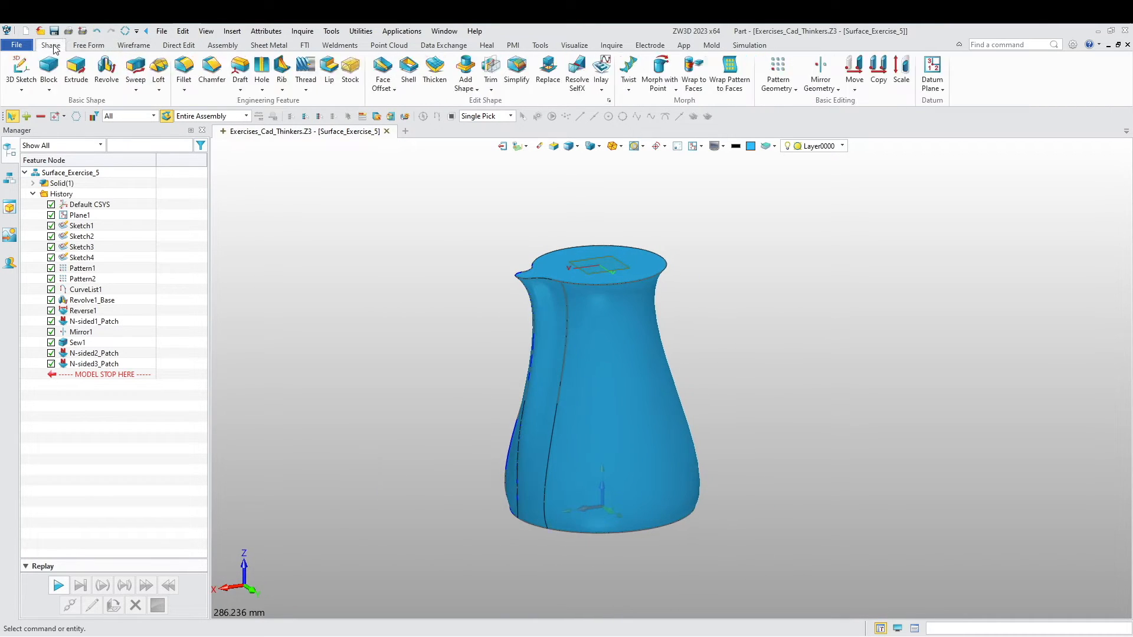
click(184, 70)
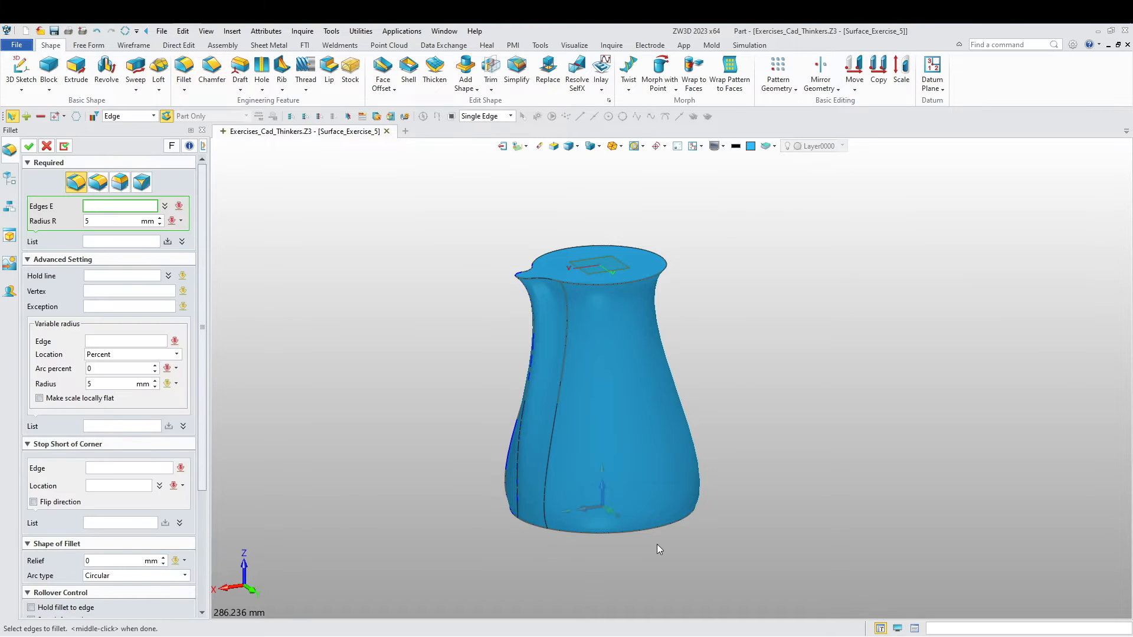
click(611, 499)
scroll(519, 546, up, 3)
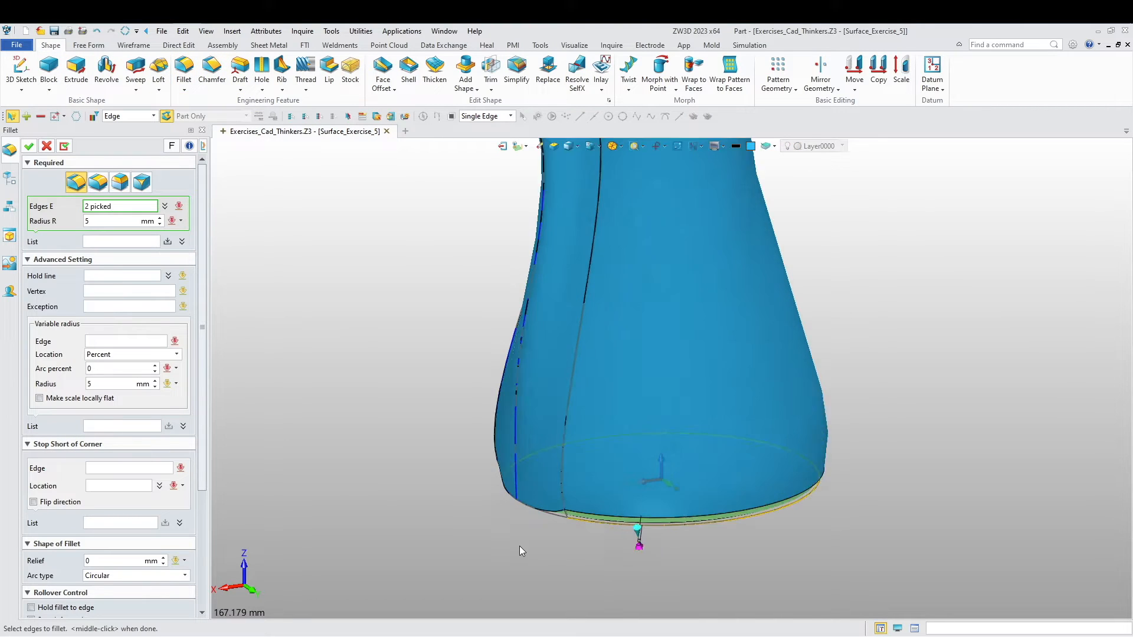
click(514, 501)
middle_drag(501, 541, 550, 555)
drag(451, 503, 423, 475)
scroll(416, 527, down, 2)
right_drag(462, 557, 401, 550)
- Set the base fillet radius to 15 mm and create the fillet
click(84, 223)
key(Return)
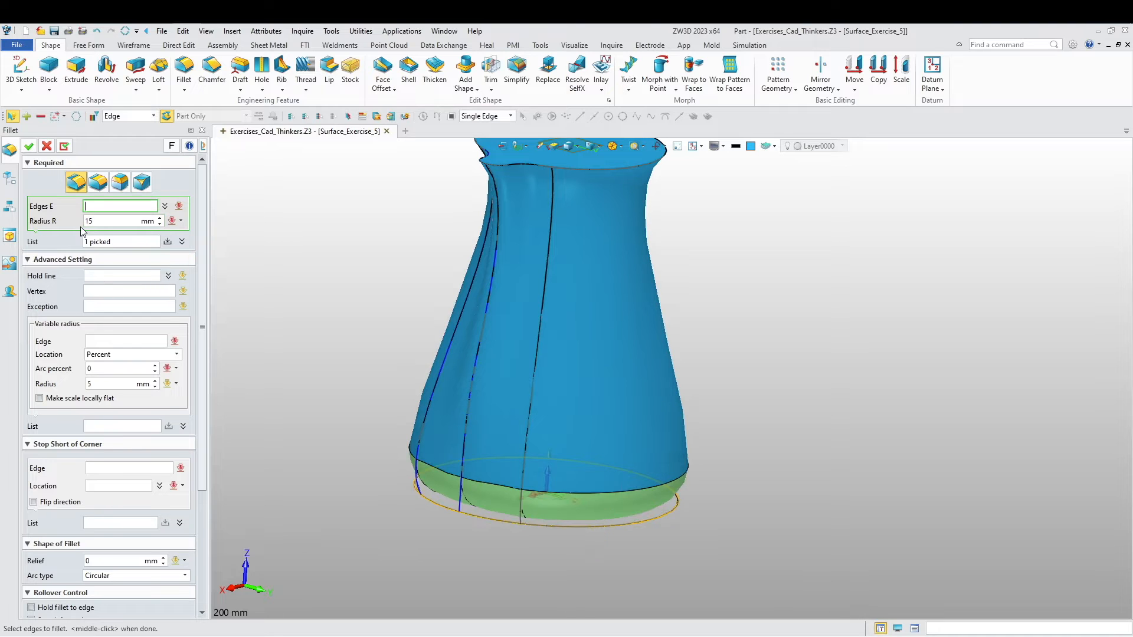
right_drag(431, 271, 362, 369)
click(29, 147)
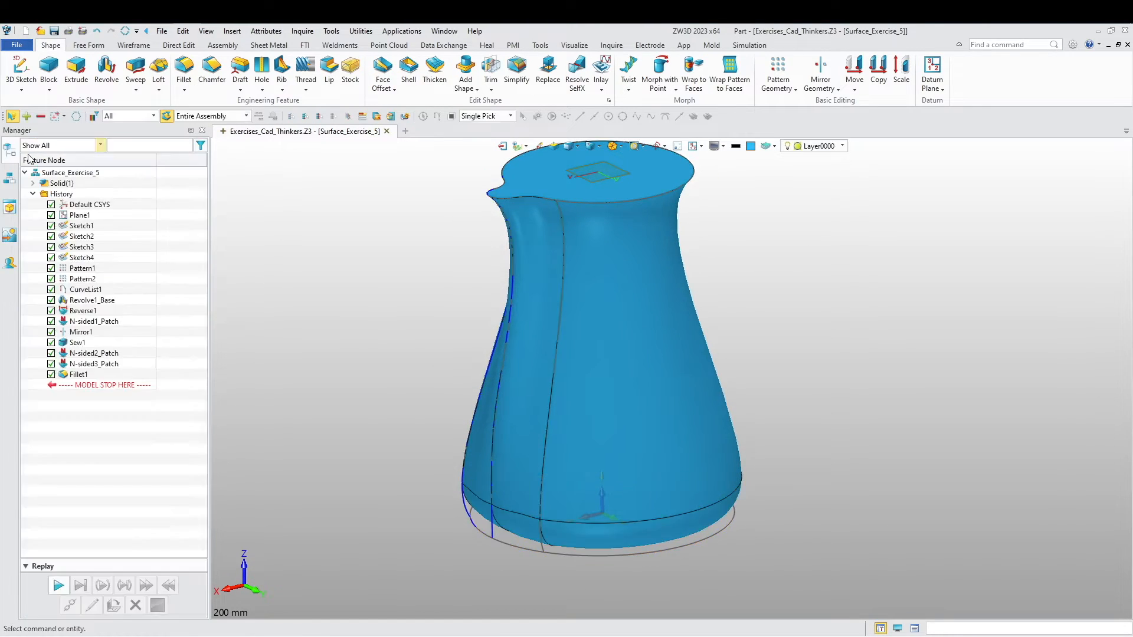
- Shell the jug solid with a thickness of -2 mm, leaving its top face open
right_drag(248, 345, 316, 380)
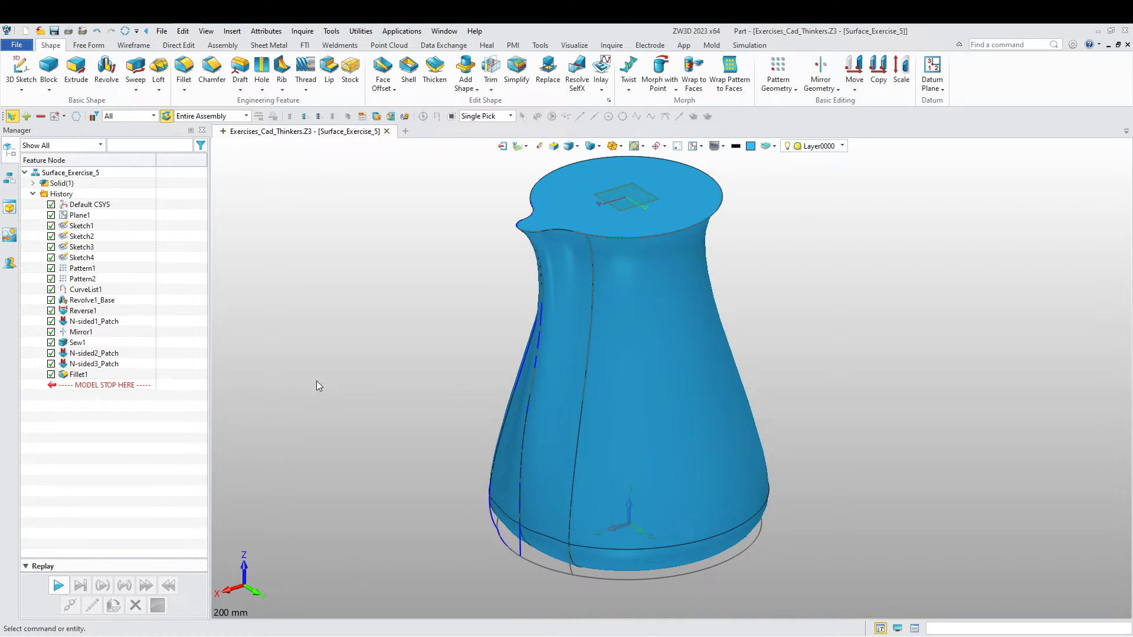
click(88, 45)
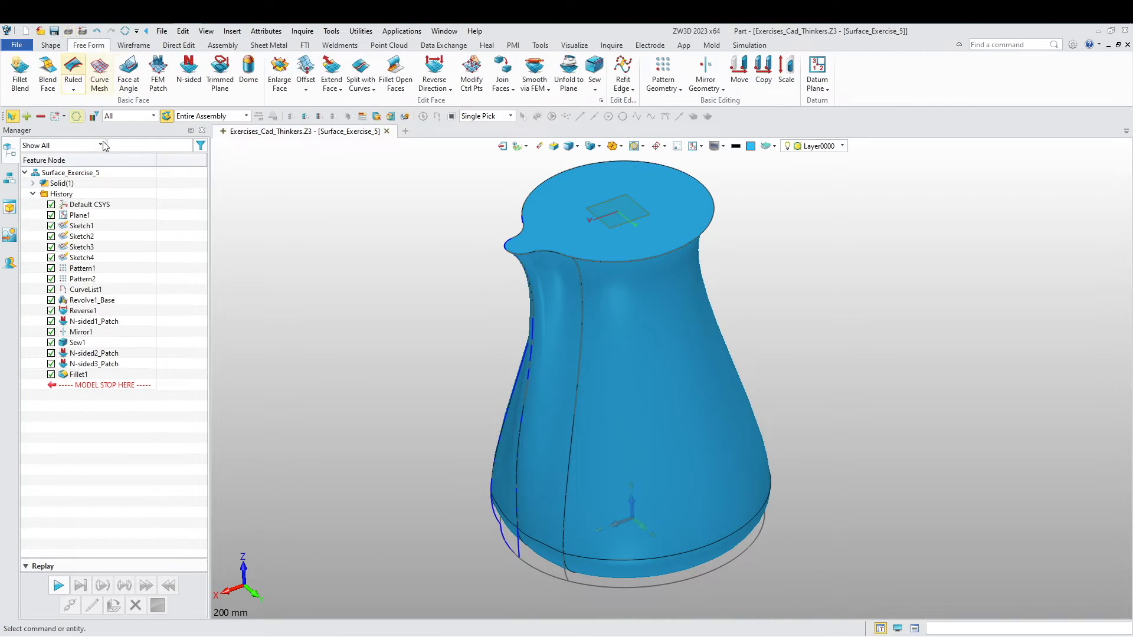
click(50, 45)
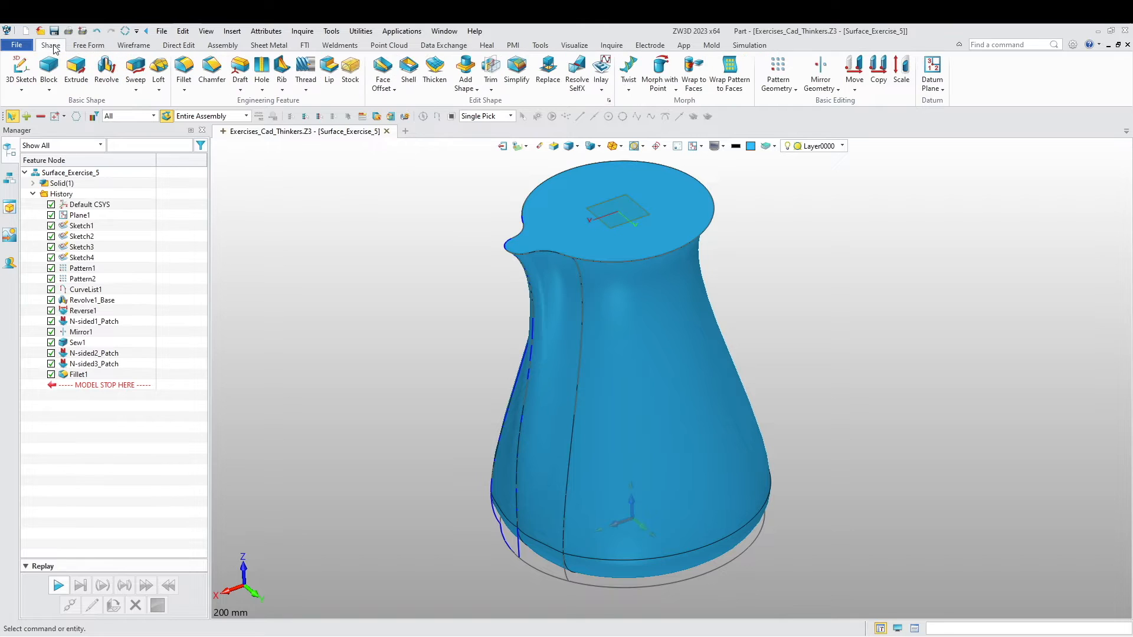
click(415, 77)
click(564, 337)
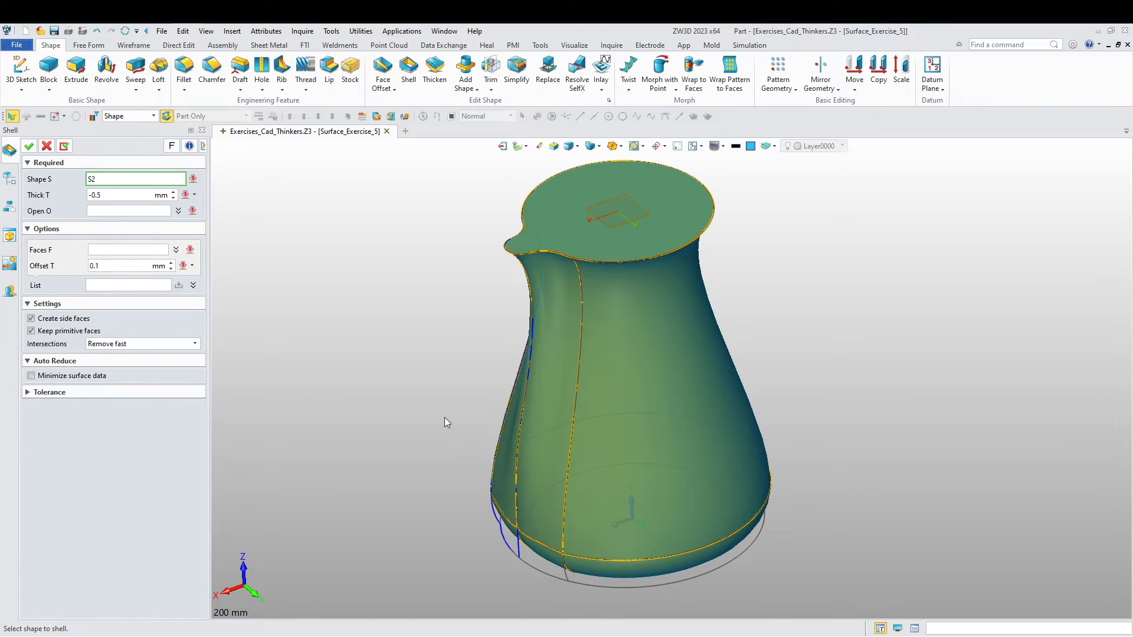
click(120, 195)
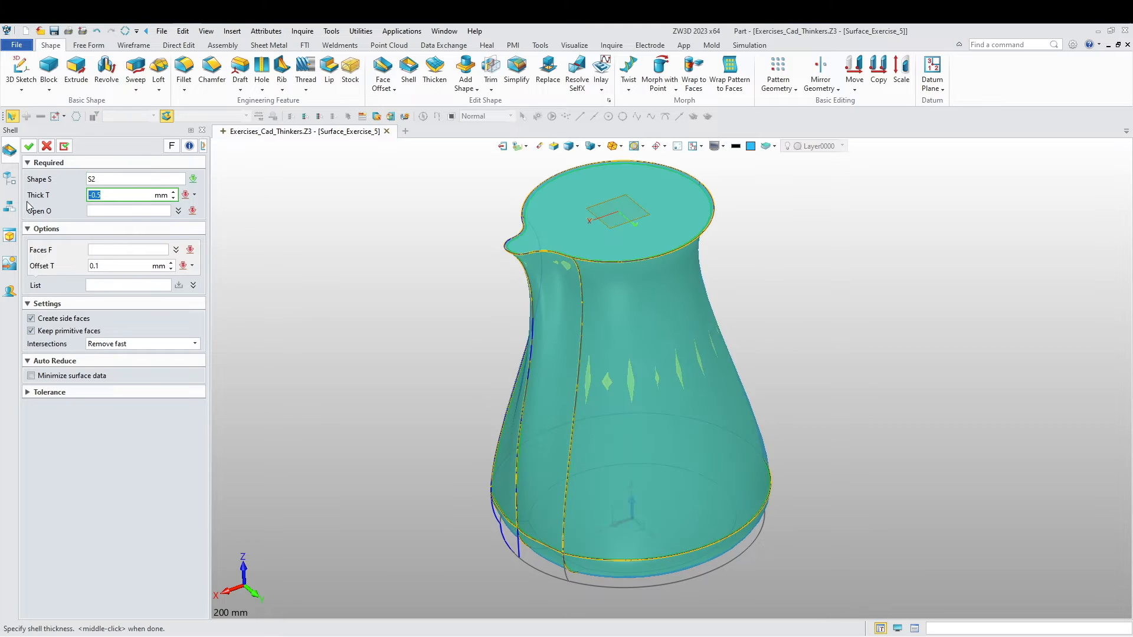
click(110, 209)
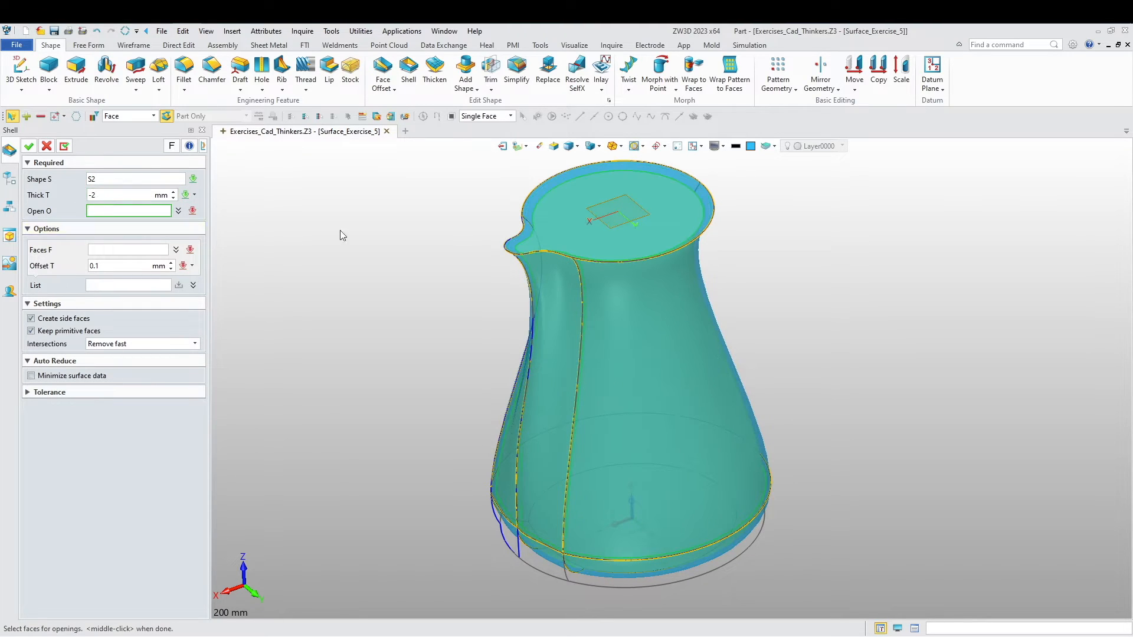
click(573, 210)
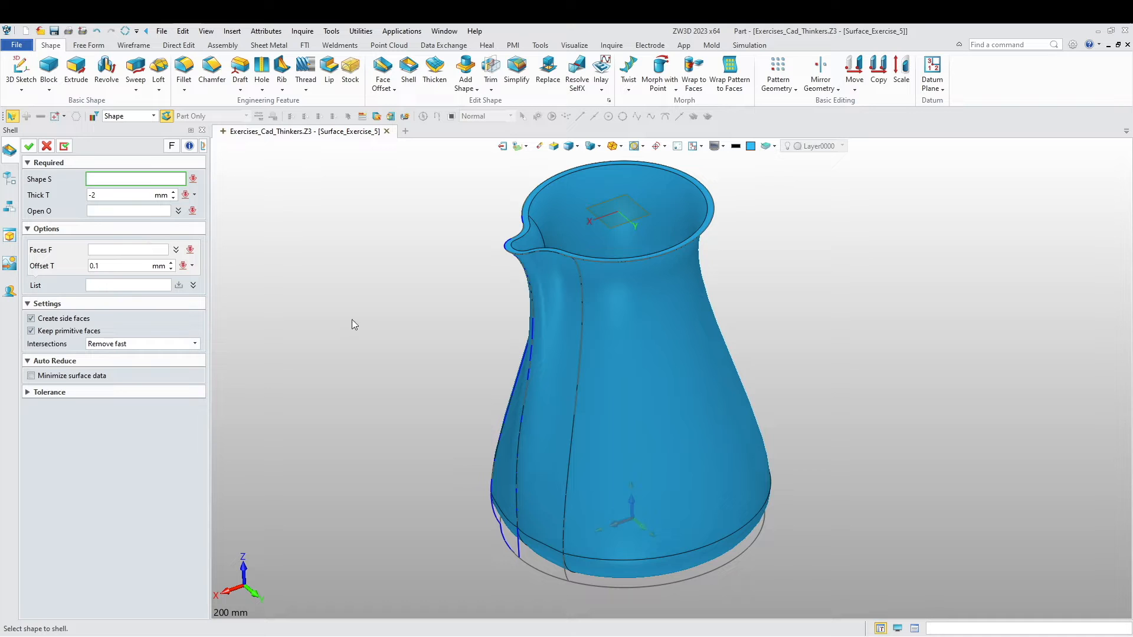
middle_drag(352, 322, 450, 463)
scroll(671, 564, up, 8)
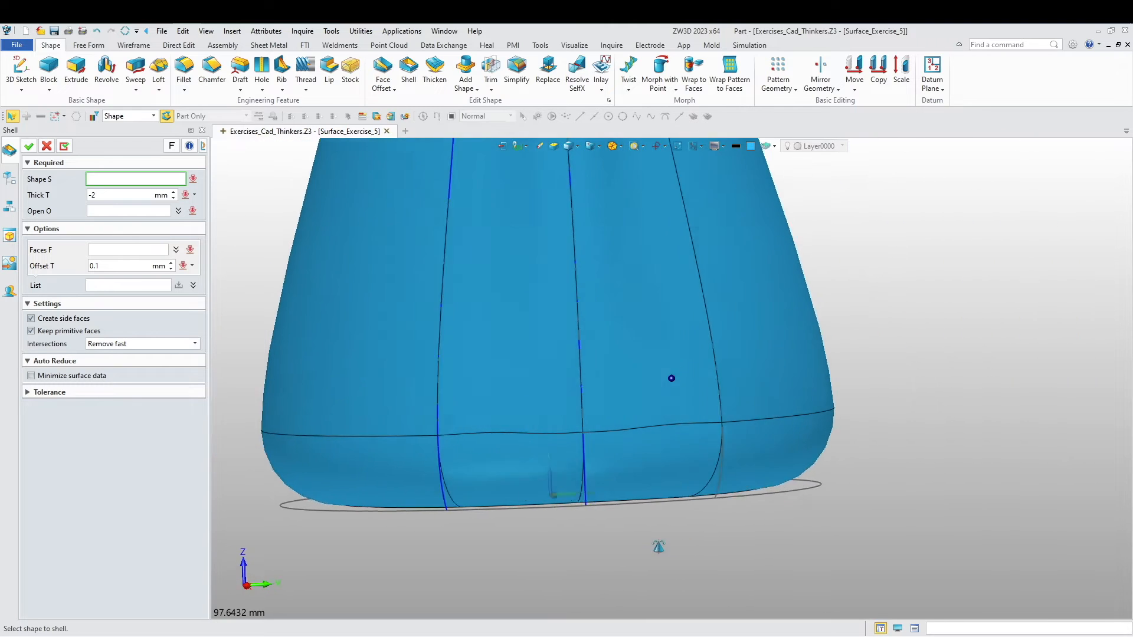
- Examine the shelled jug from the base up to its open rim and leave the repeated Shell command
scroll(670, 546, down, 8)
middle_drag(503, 423, 500, 502)
right_drag(500, 502, 493, 497)
scroll(438, 448, up, 1)
middle_drag(438, 448, 388, 385)
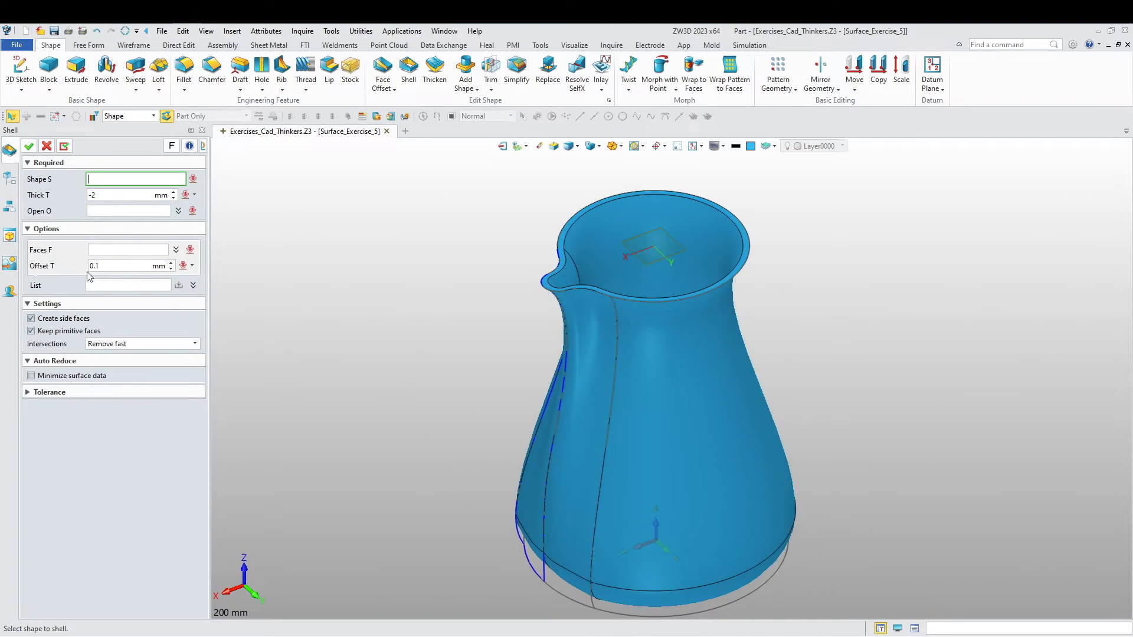
click(46, 146)
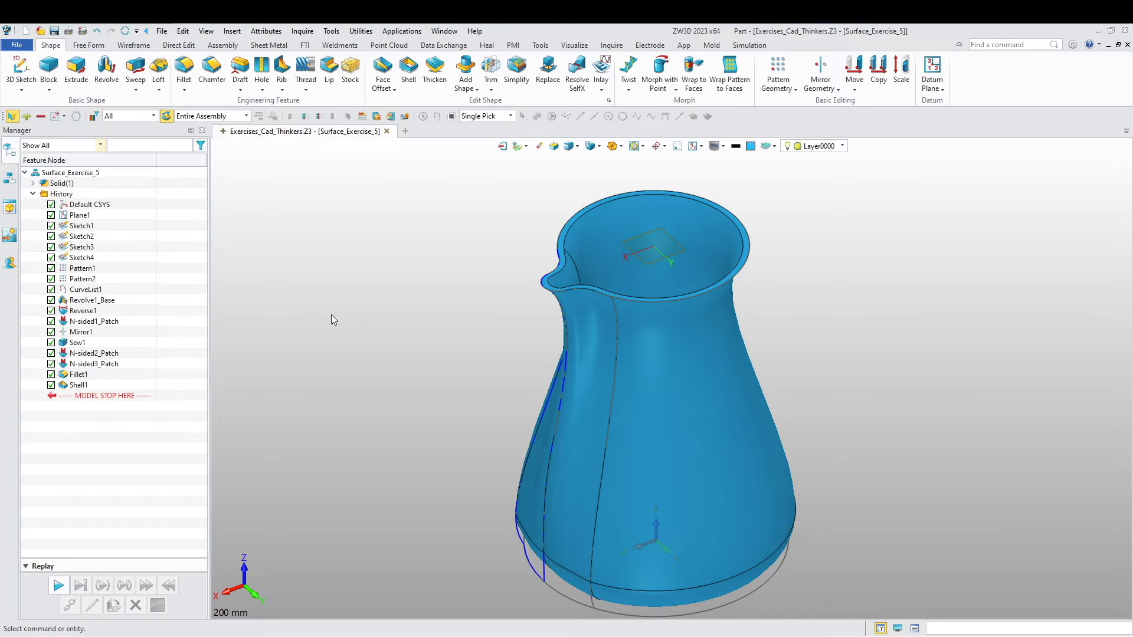
- Start a fillet on the outer edges of the jug's rim with a radius of 0.7 mm
scroll(331, 317, up, 2)
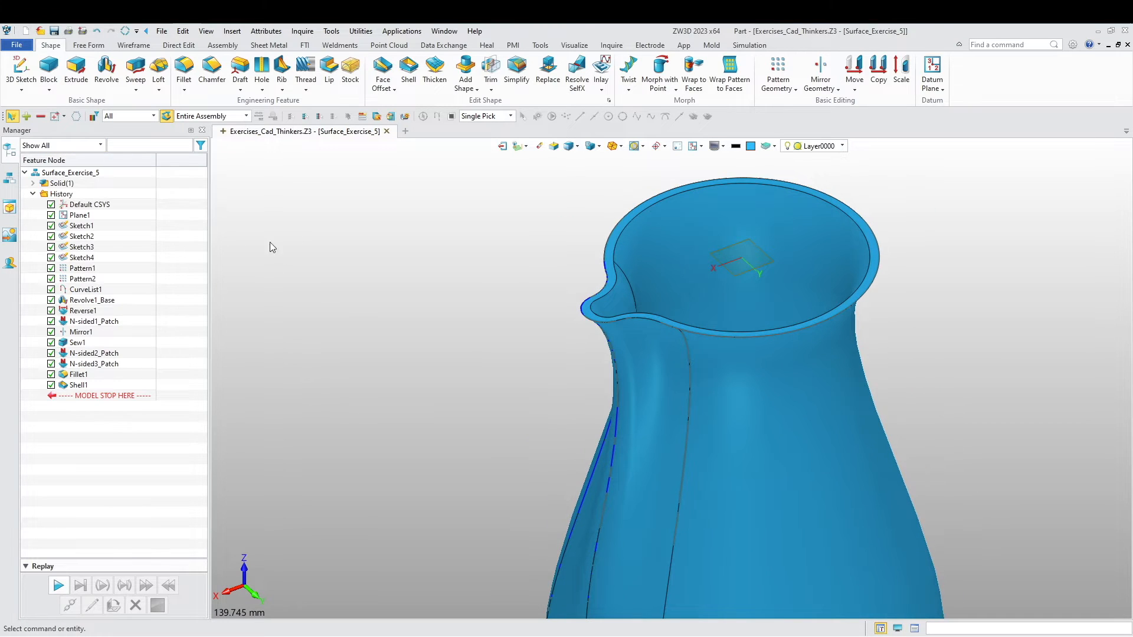
click(184, 68)
scroll(437, 331, up, 3)
click(726, 185)
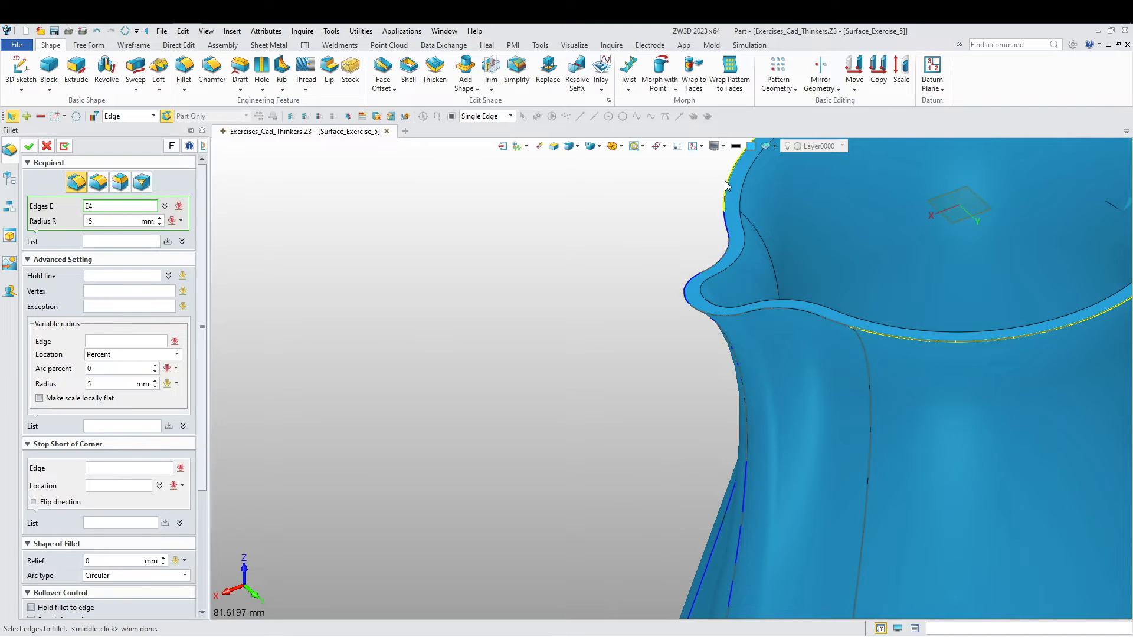
scroll(608, 254, down, 5)
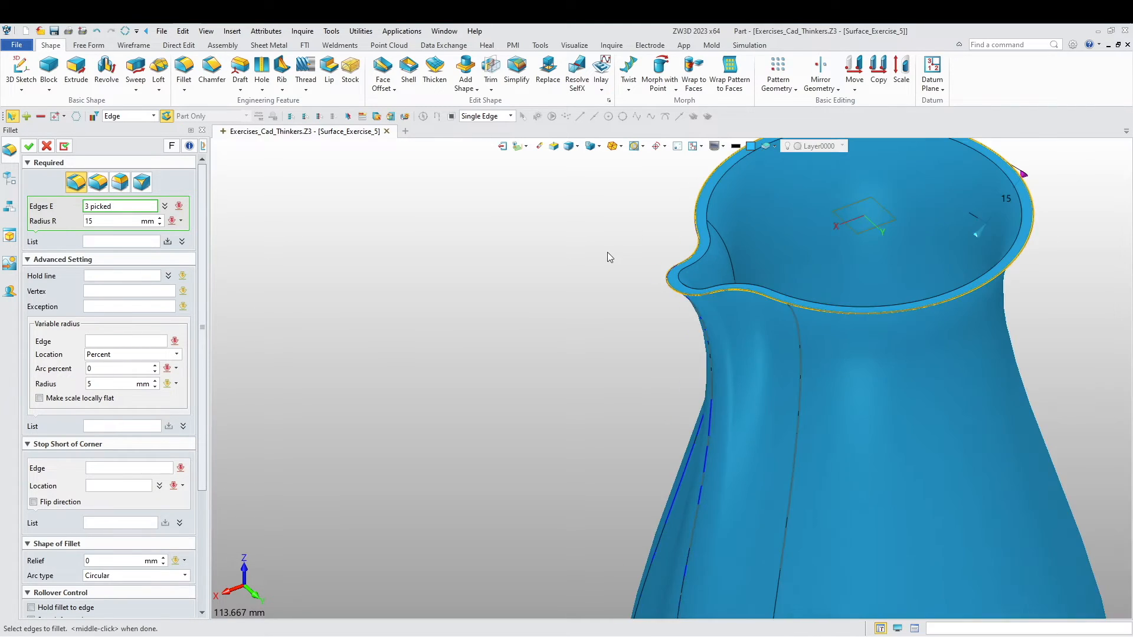
middle_click(96, 224)
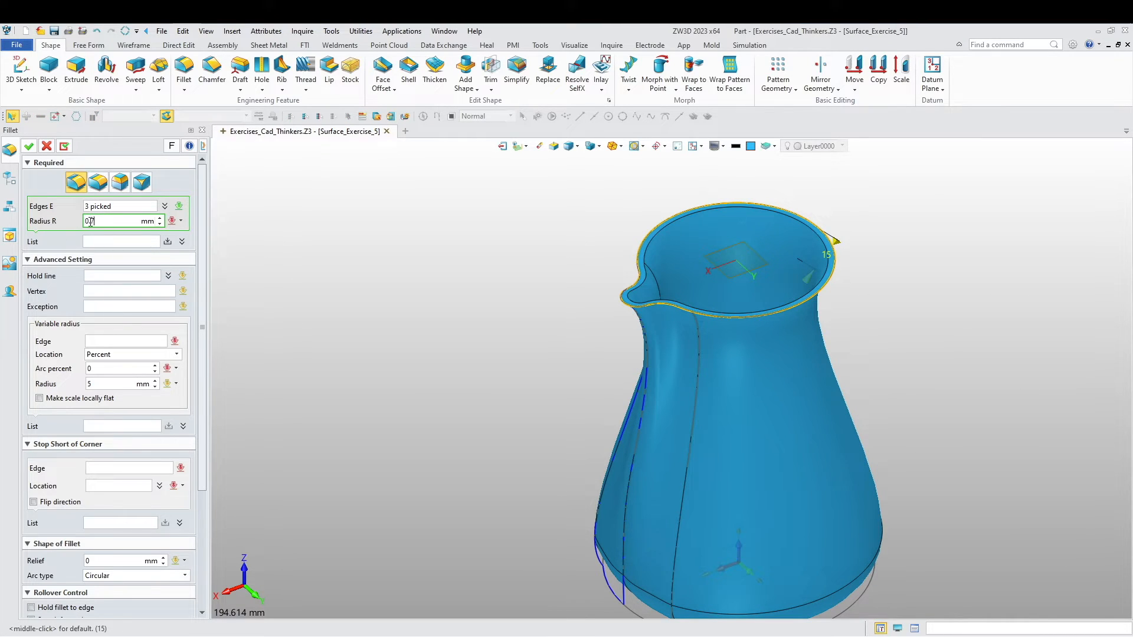
- Add the inner edges of the rim, including those around the spout, to the fillet selection
click(135, 206)
scroll(610, 324, up, 6)
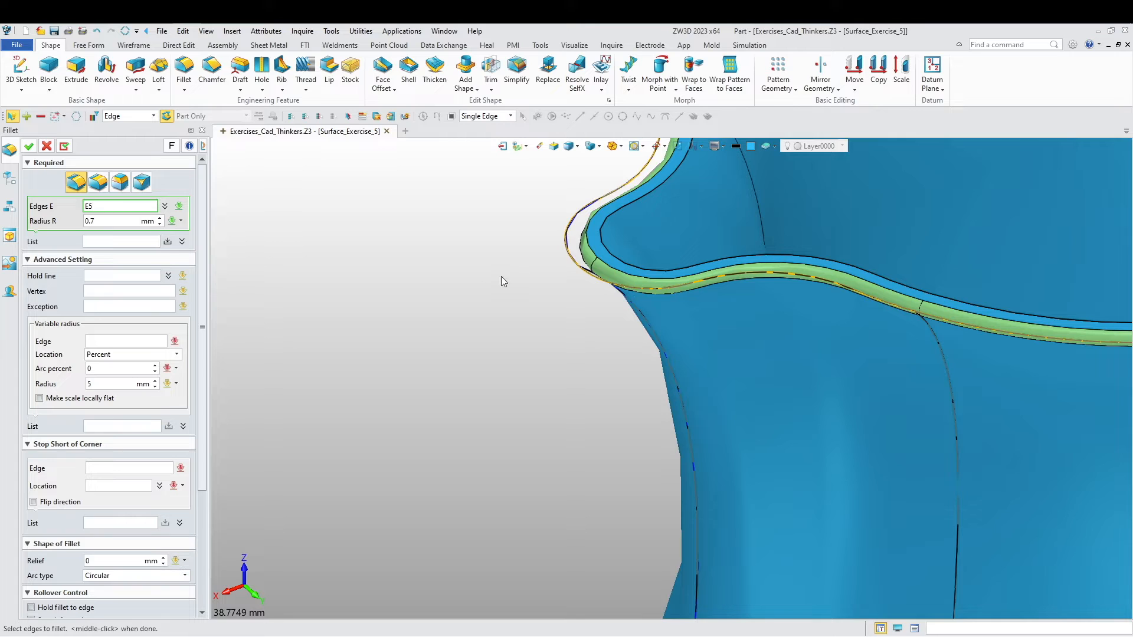
click(610, 242)
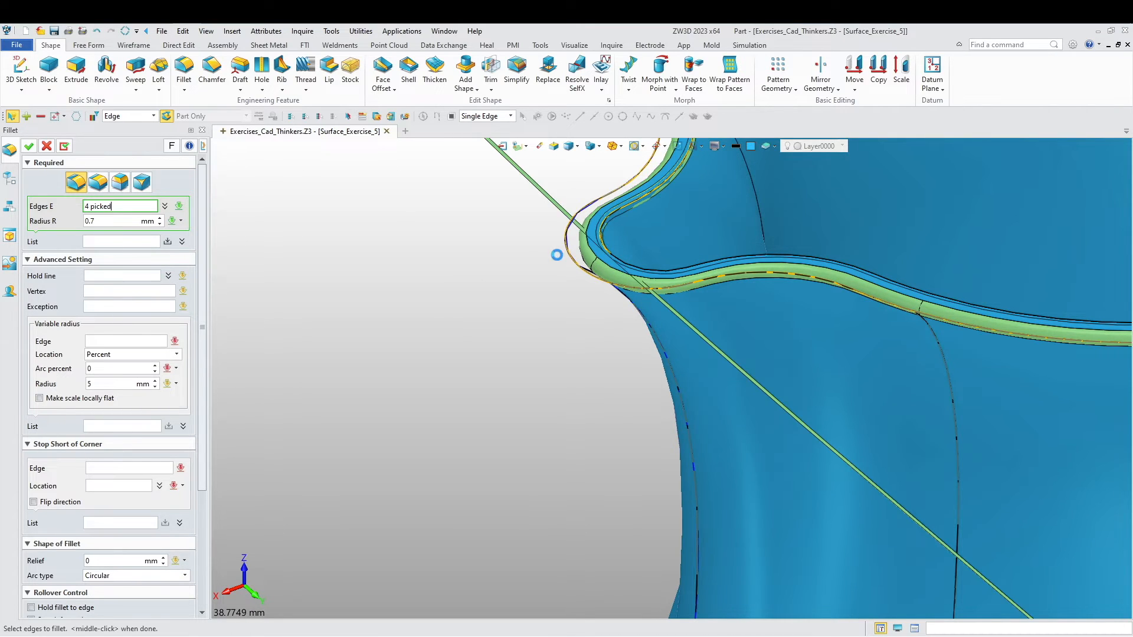
click(656, 271)
click(954, 297)
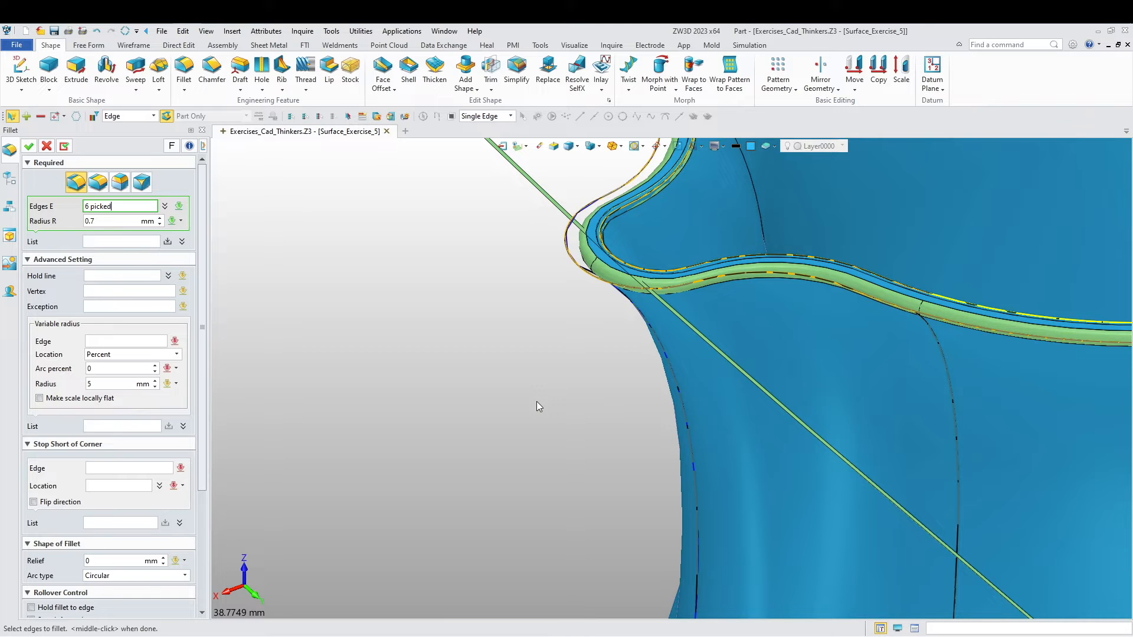
scroll(536, 407, down, 3)
middle_drag(536, 401, 640, 489)
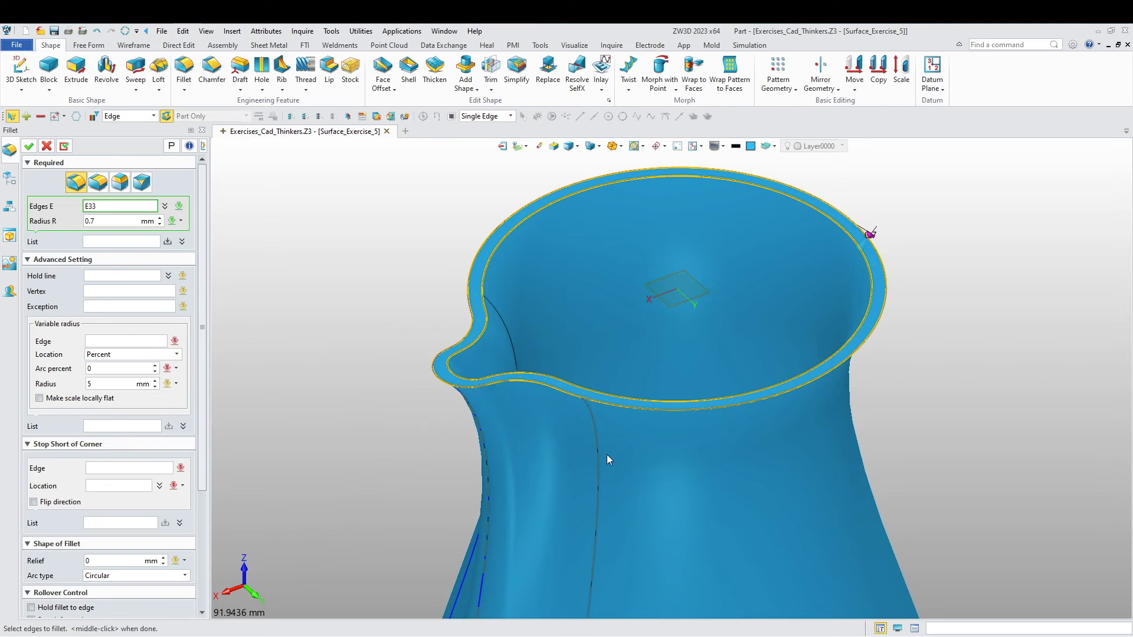
scroll(503, 405, up, 2)
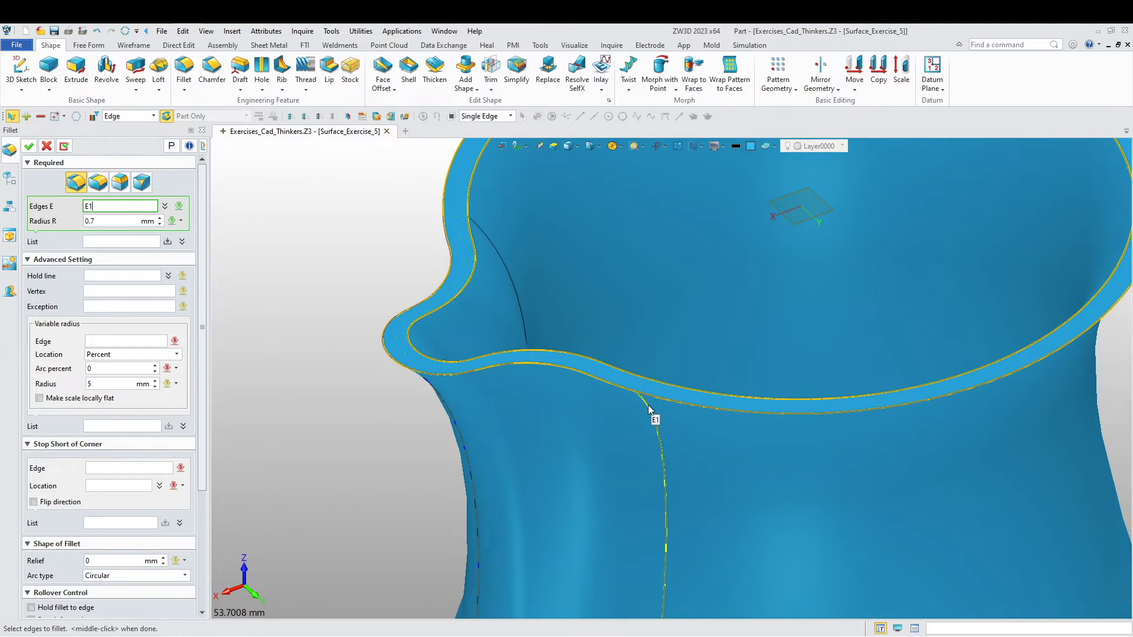
- Try to apply the fillet to all the selected rim edges
right_drag(341, 399, 338, 397)
double_click(107, 220)
text(0)
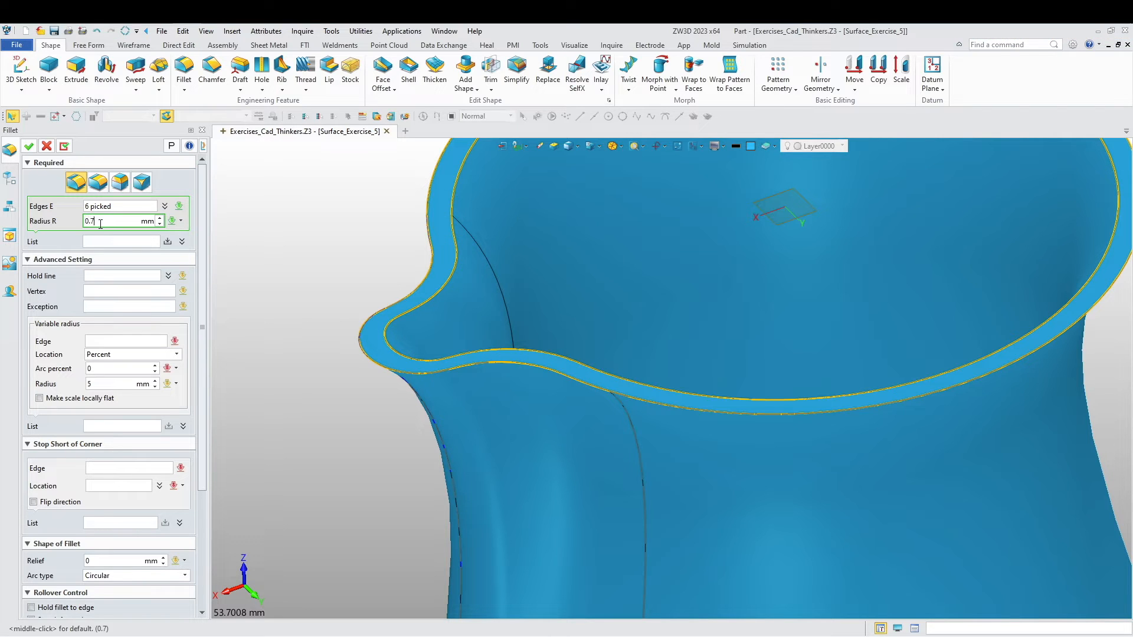
click(64, 145)
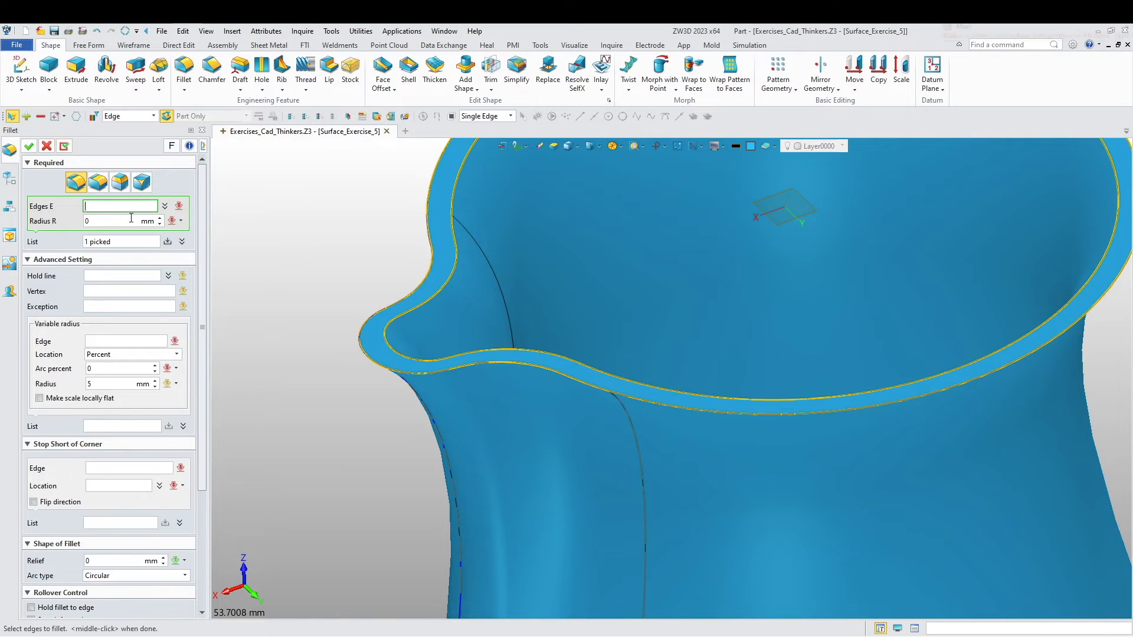
middle_click(364, 315)
right_drag(366, 317, 265, 177)
- Start a new fillet, select all outer and inner rim edges including the spout, and set the radius to 0.7 mm
click(184, 69)
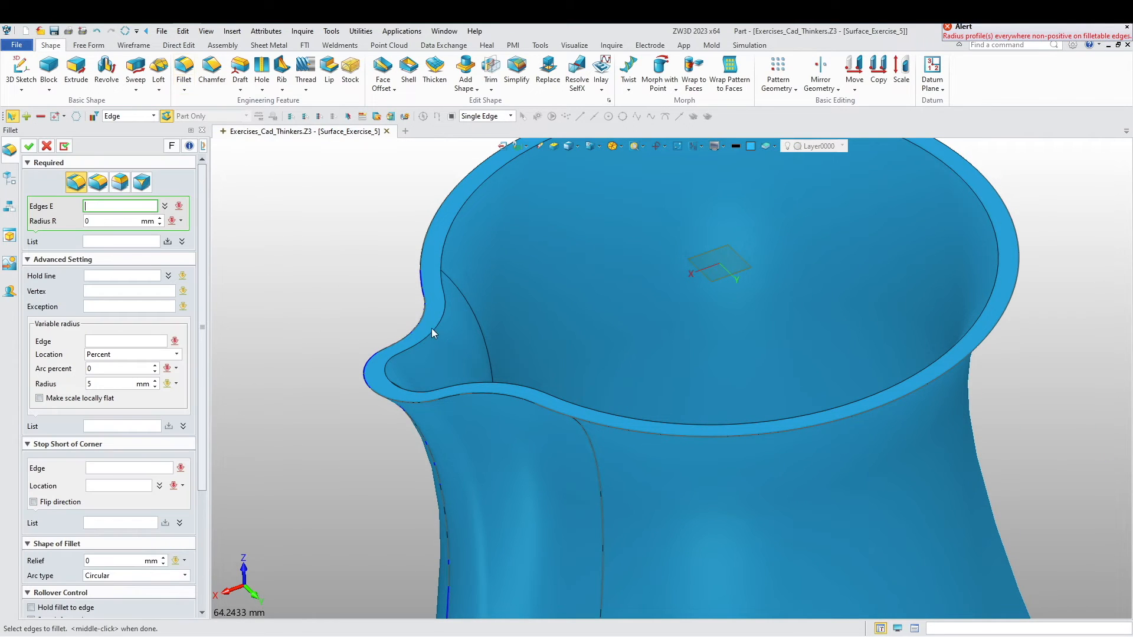
click(428, 224)
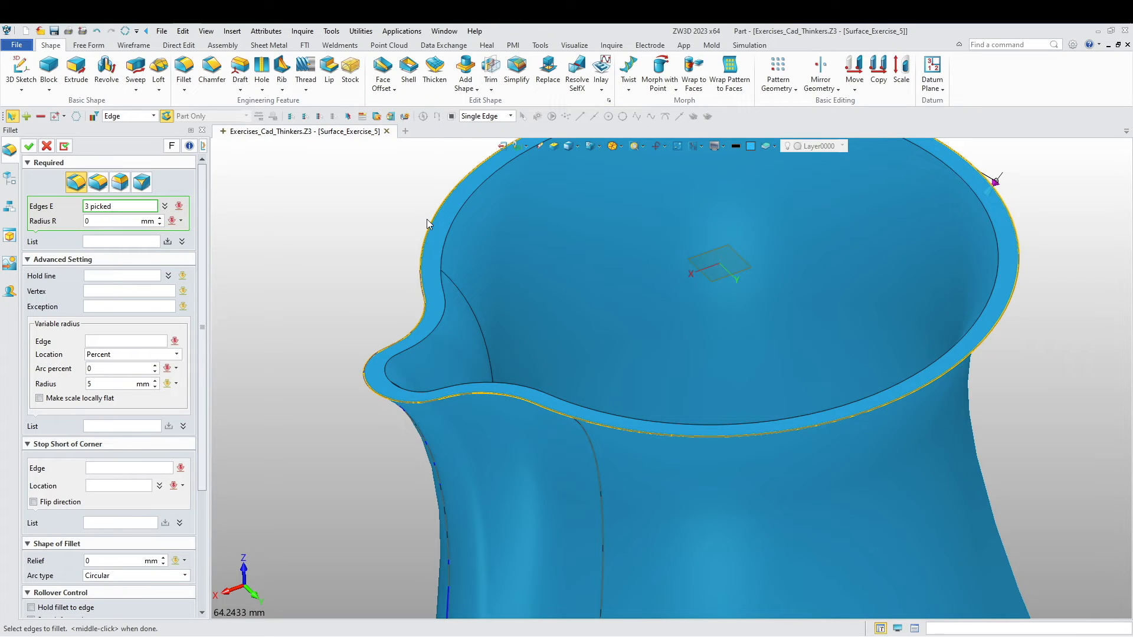
click(454, 235)
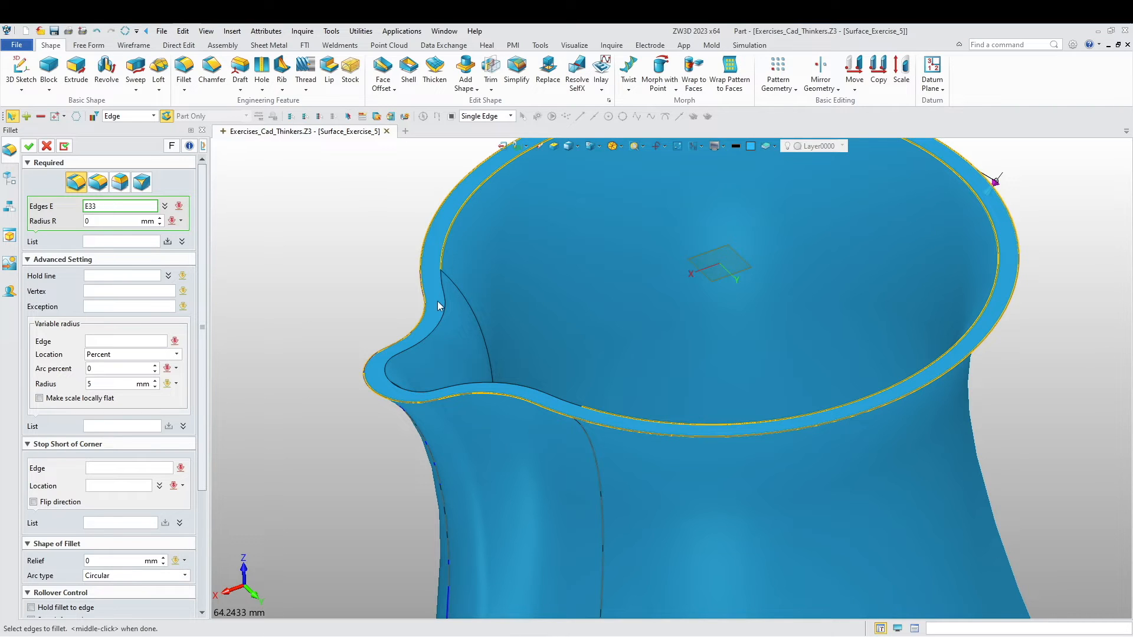
click(415, 392)
click(105, 223)
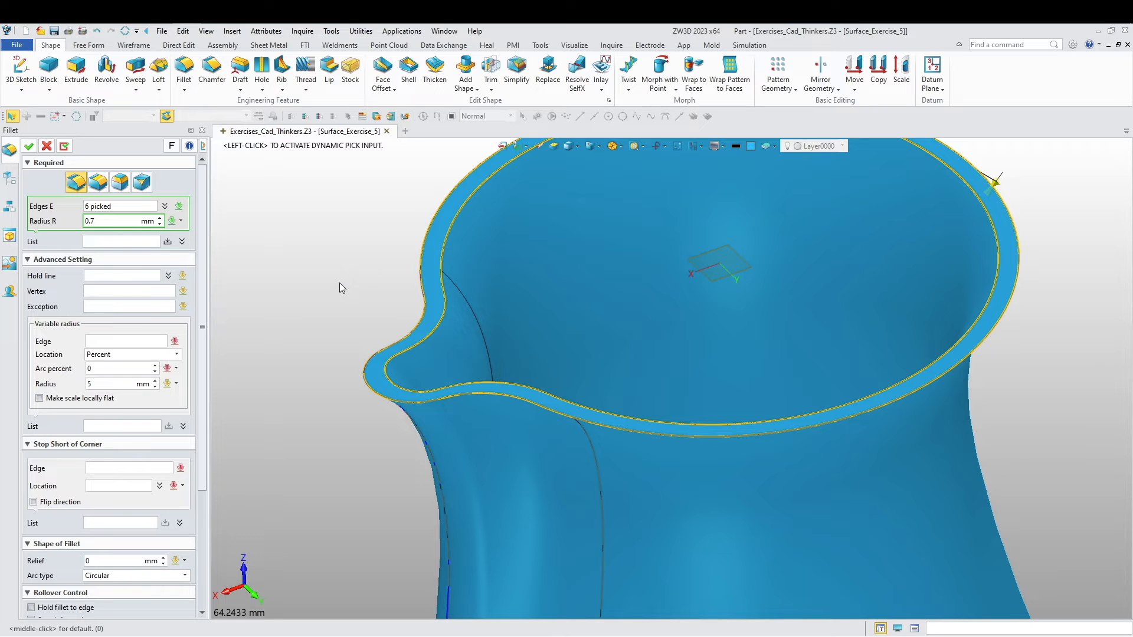
- Examine the selected edges around the rim and spout up close from several sides
mouse_move(340, 283)
middle_down()
mouse_move(386, 294)
mouse_move(340, 283)
mouse_move(329, 254)
mouse_move(358, 288)
middle_up()
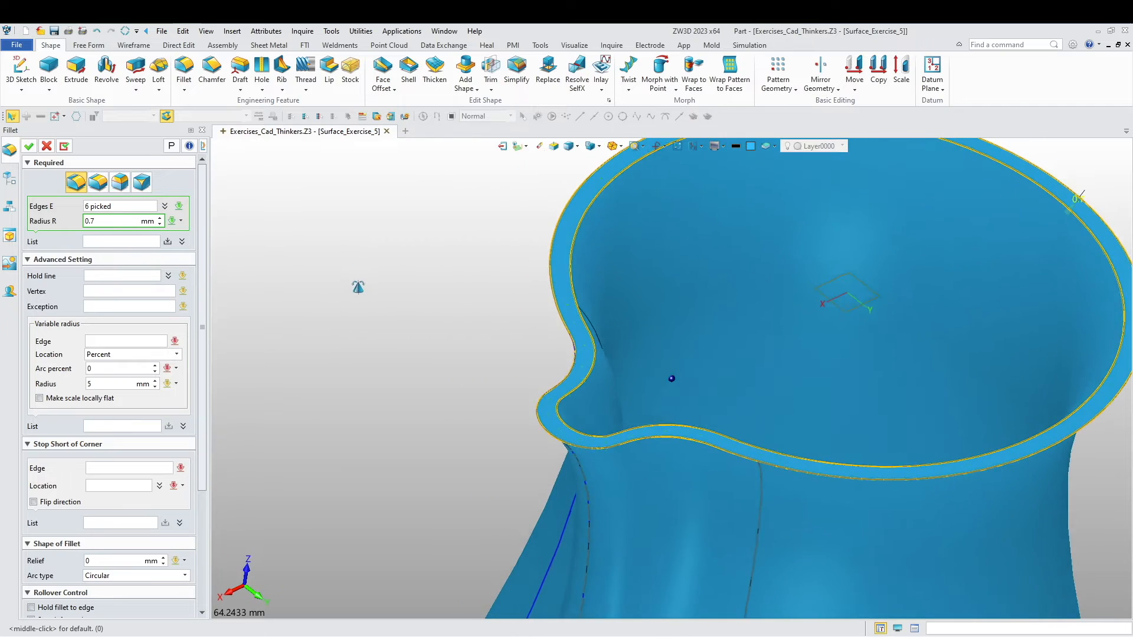
scroll(650, 397, up, 10)
right_drag(616, 385, 655, 417)
scroll(667, 419, down, 6)
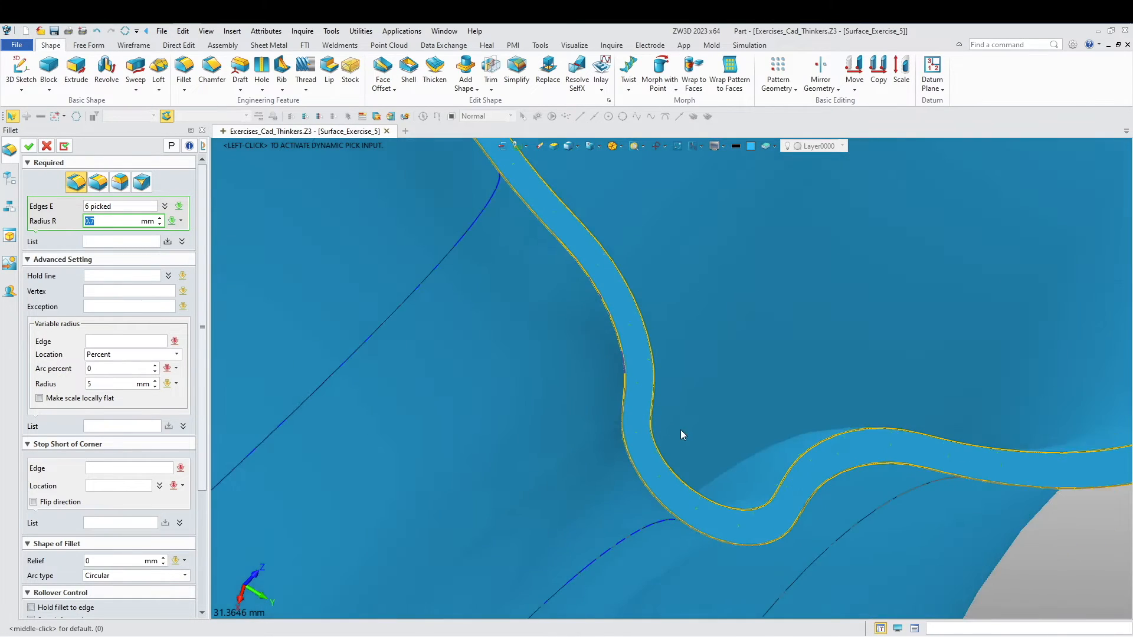
scroll(632, 379, down, 10)
right_drag(596, 345, 320, 320)
scroll(677, 377, up, 9)
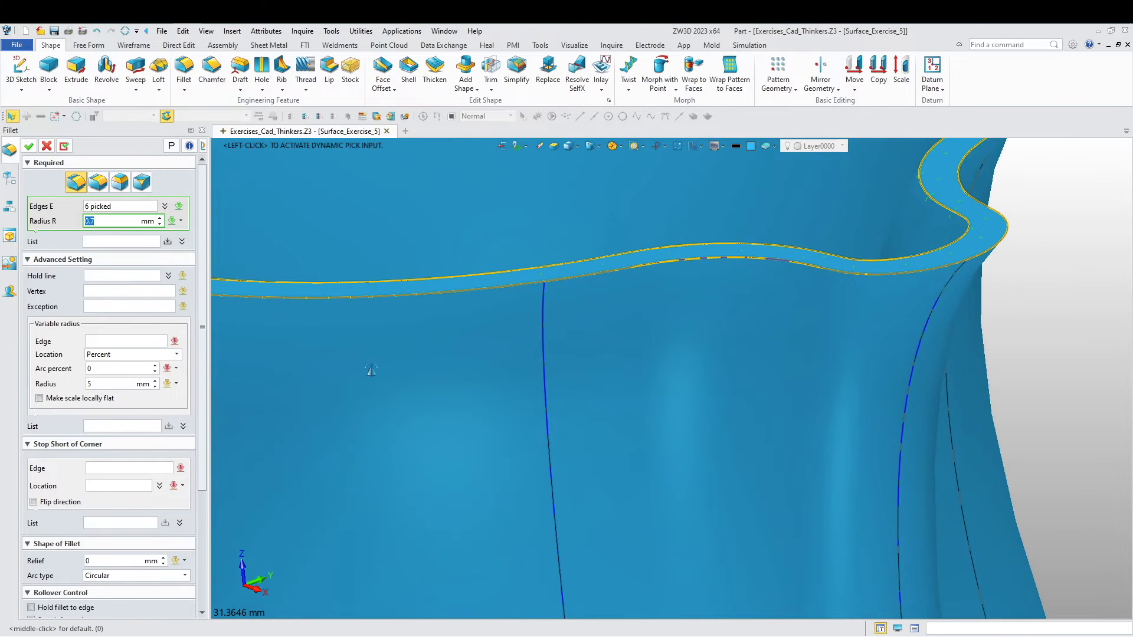
middle_drag(350, 364, 455, 378)
middle_drag(764, 309, 735, 364)
- Create the fillet along the selected rim edges and leave the Fillet command
click(133, 206)
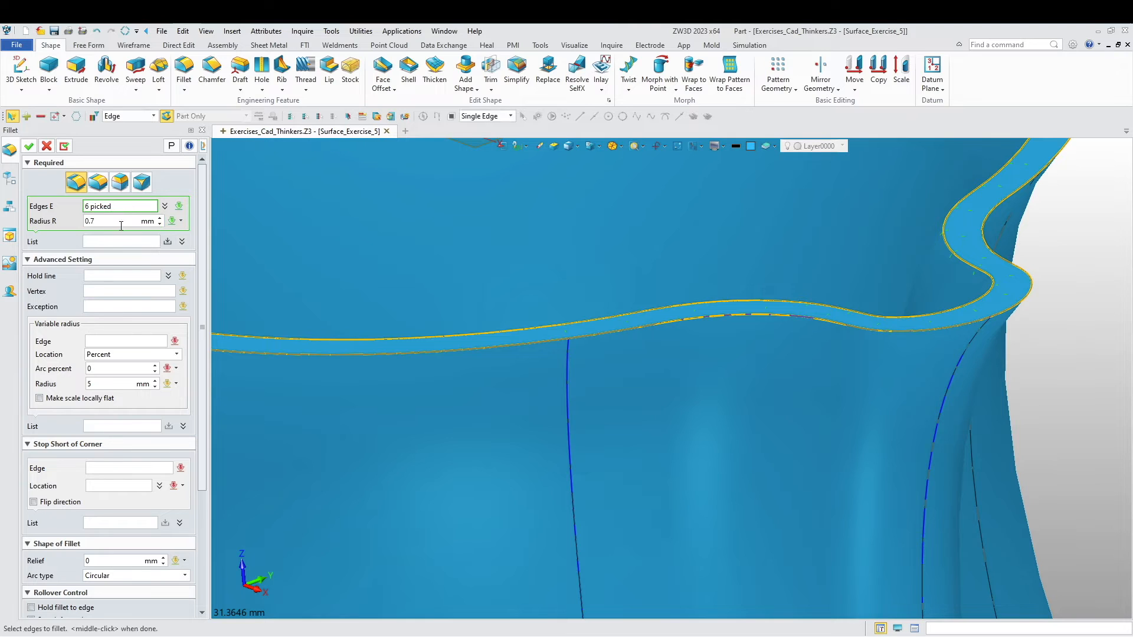
click(65, 146)
click(29, 147)
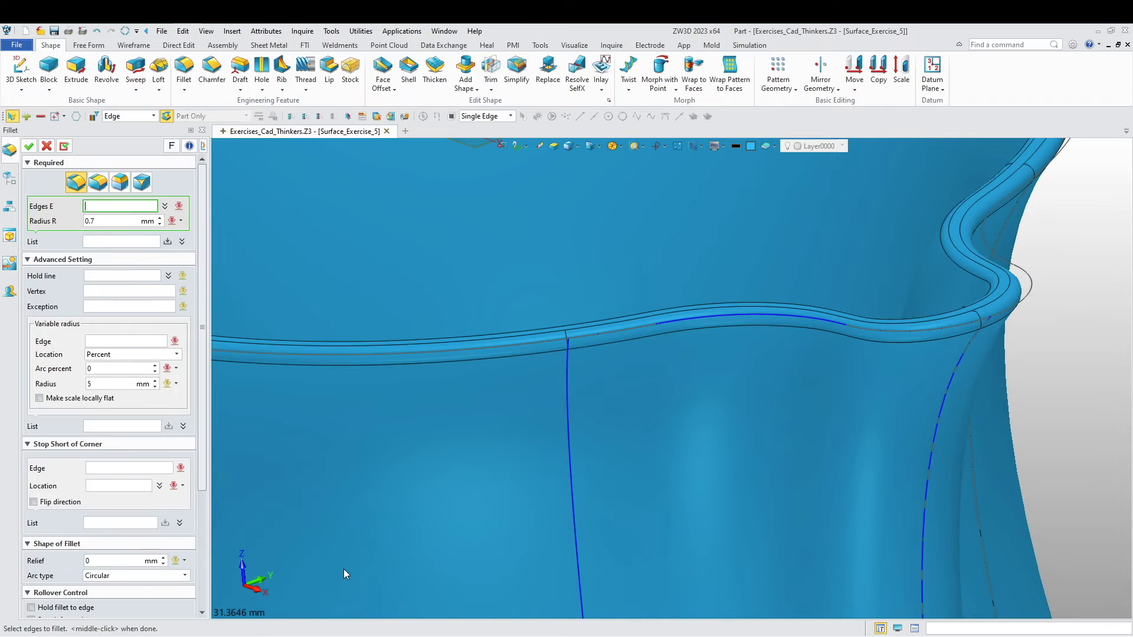
scroll(602, 484, down, 5)
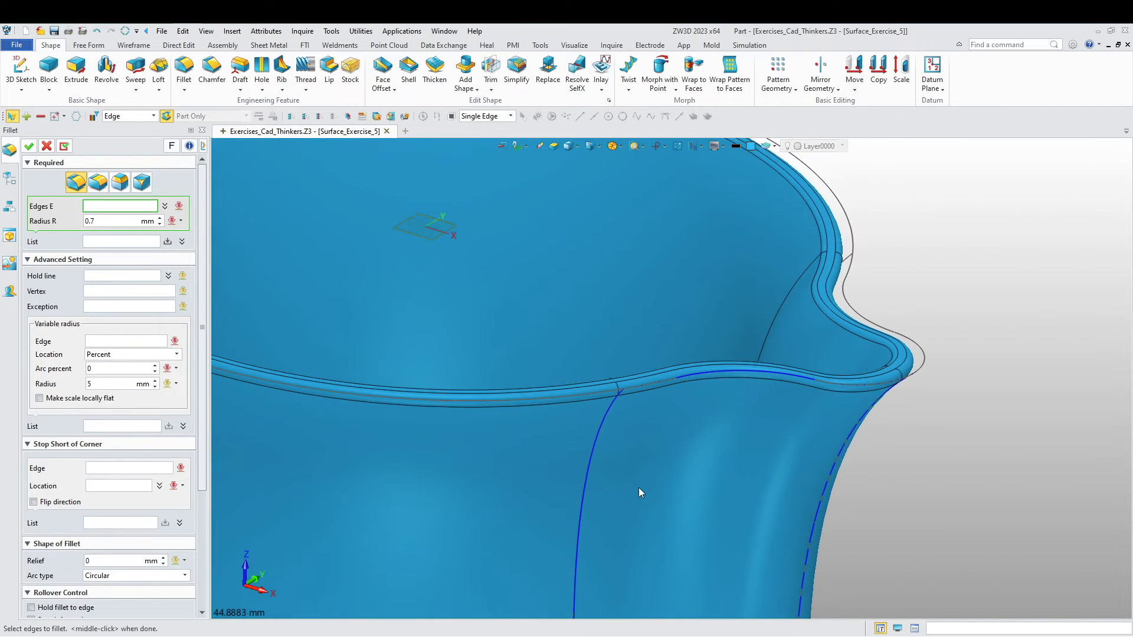
right_drag(611, 487, 345, 416)
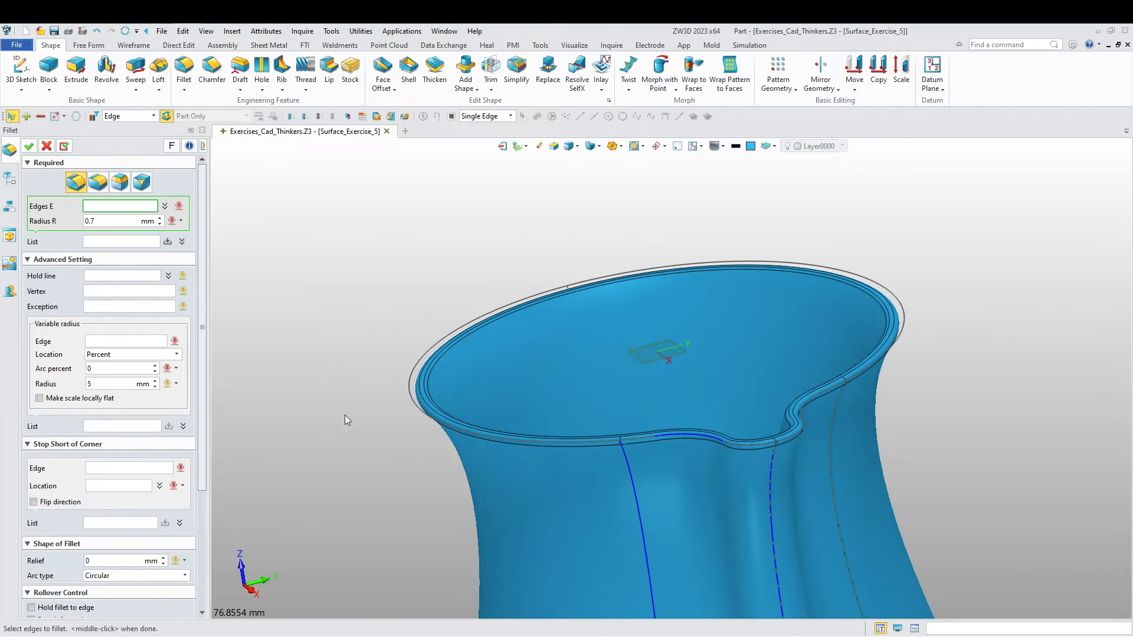
click(46, 147)
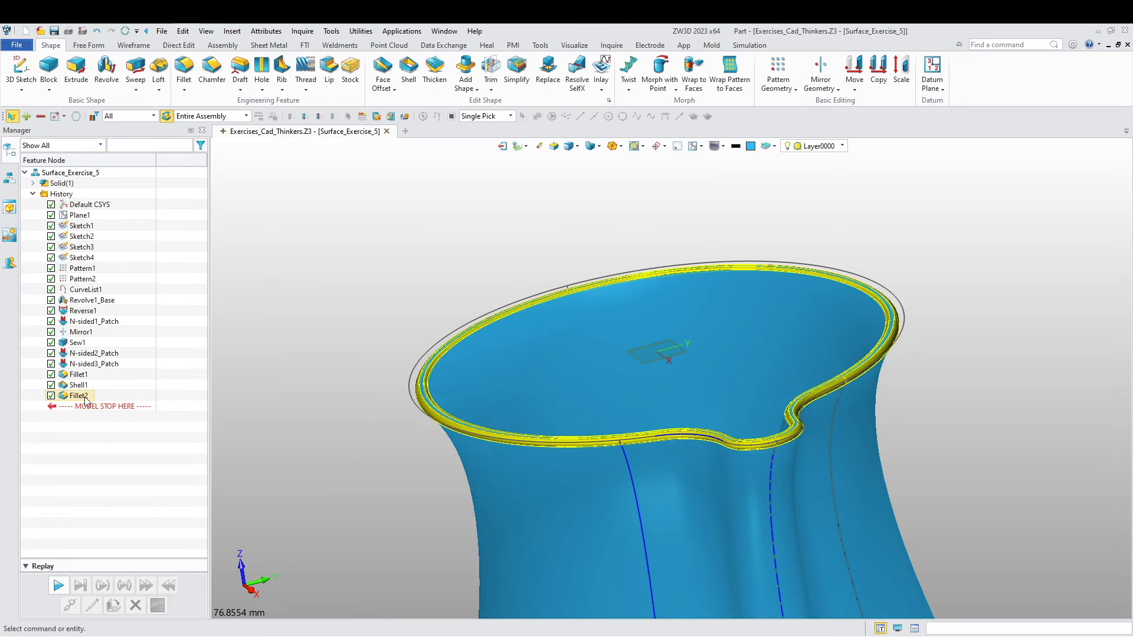
- Examine the rounded rim up close and the whole jug from several sides
scroll(654, 371, up, 5)
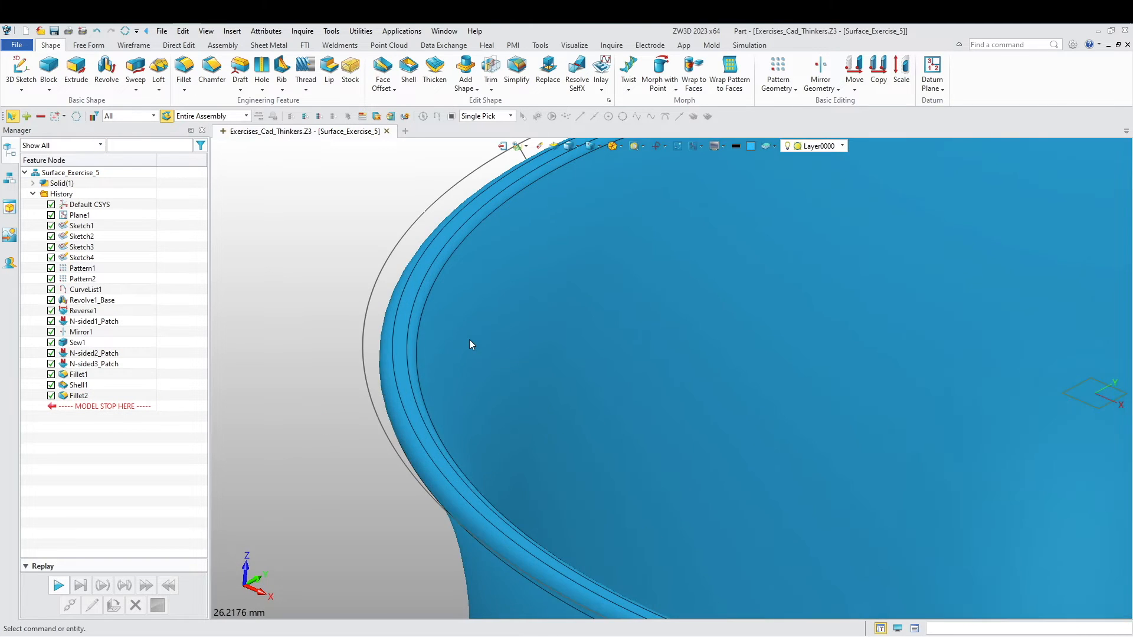
right_drag(412, 391, 411, 321)
scroll(464, 365, down, 8)
right_drag(529, 443, 460, 427)
scroll(460, 428, down, 4)
middle_drag(481, 443, 519, 369)
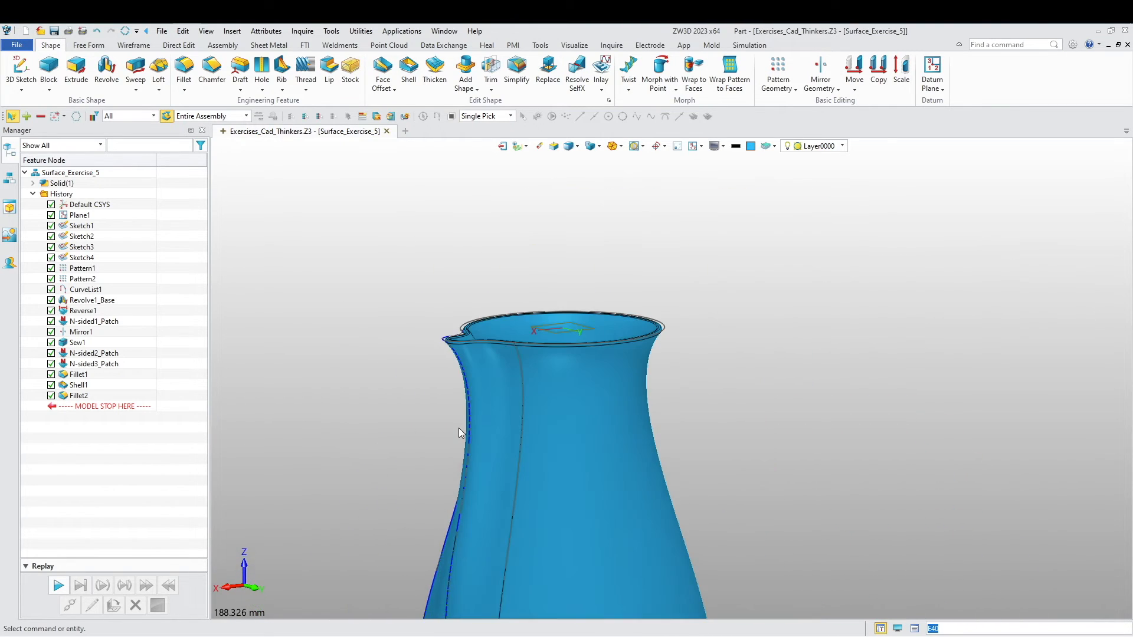
scroll(505, 429, down, 3)
right_drag(505, 429, 569, 465)
scroll(782, 458, down, 2)
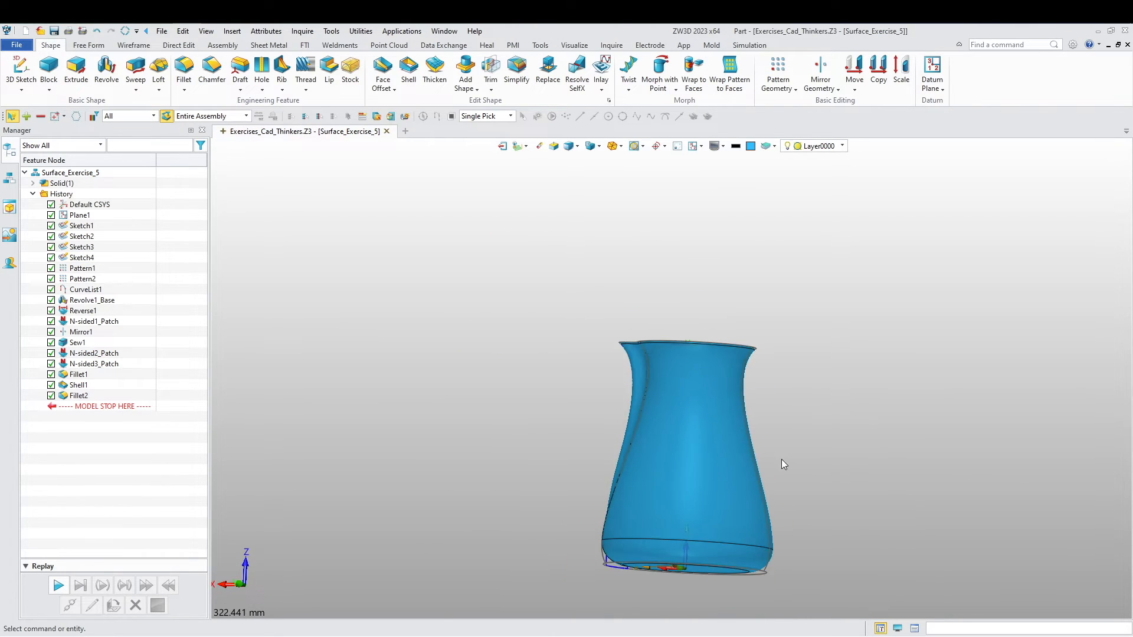
middle_drag(781, 458, 740, 449)
right_drag(740, 449, 776, 470)
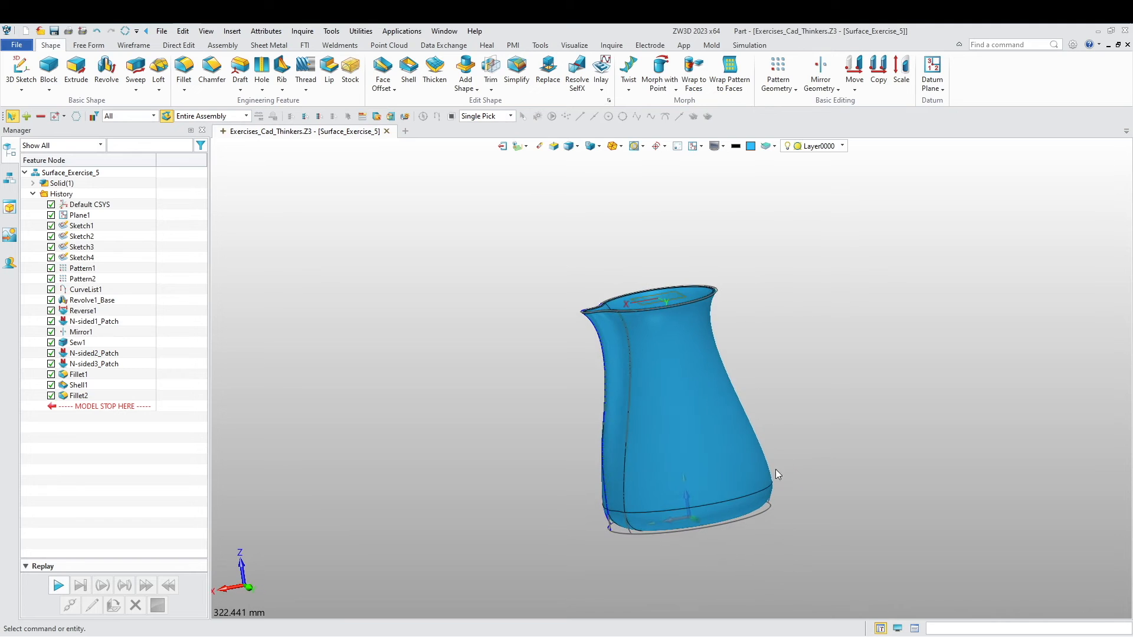
- Switch the display to wireframe and start a new sketch on the XZ plane through the jug's spout
click(568, 146)
mouse_move(460, 331)
right_down()
mouse_move(435, 356)
mouse_move(458, 352)
right_up()
right_click(458, 343)
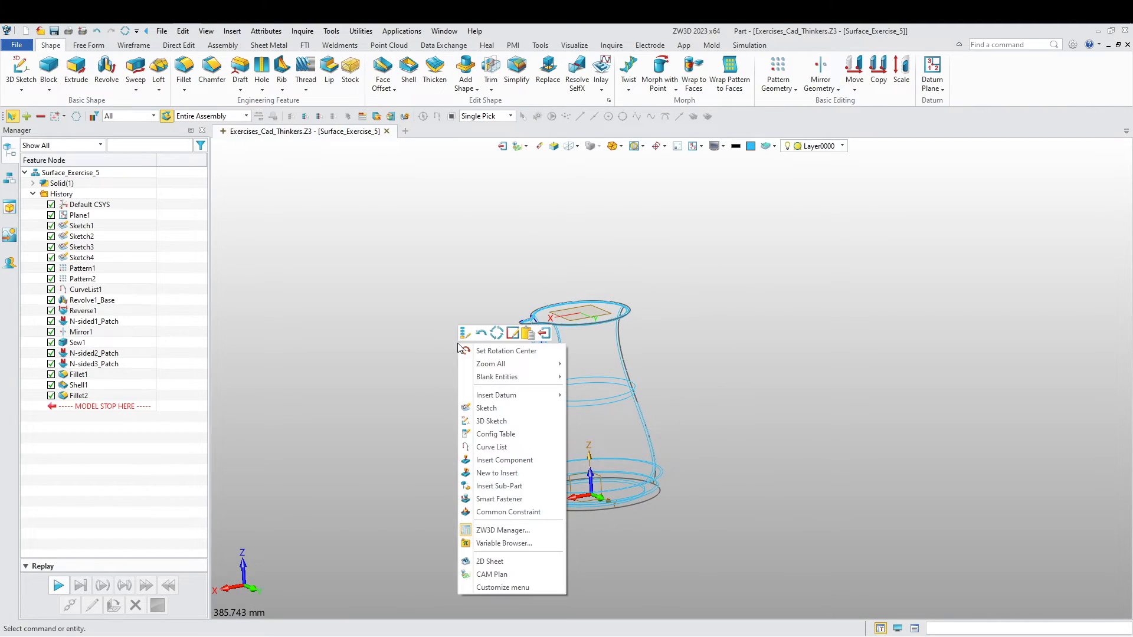
click(495, 408)
click(590, 481)
middle_click(380, 434)
middle_drag(653, 277, 247, 553)
scroll(320, 518, up, 4)
mouse_move(351, 557)
middle_down()
mouse_move(552, 383)
mouse_move(595, 317)
mouse_move(516, 328)
middle_up()
- Sketch a six-point spline for the handle, bulging outward opposite the spout, with both ends inside the jug's wall
click(318, 60)
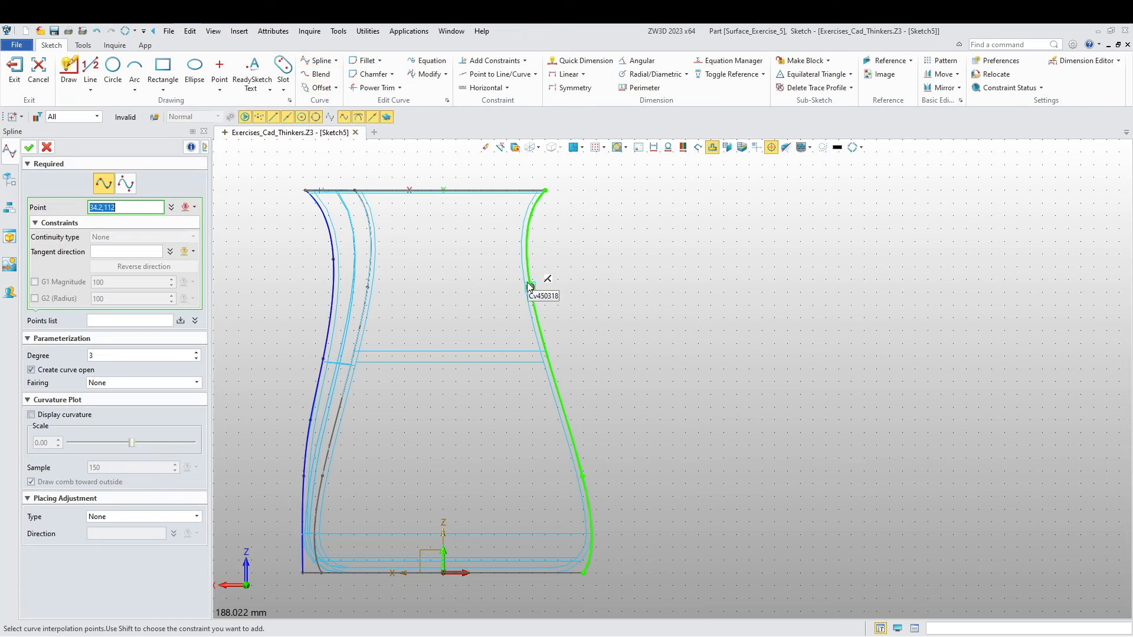
click(506, 267)
click(584, 229)
click(649, 253)
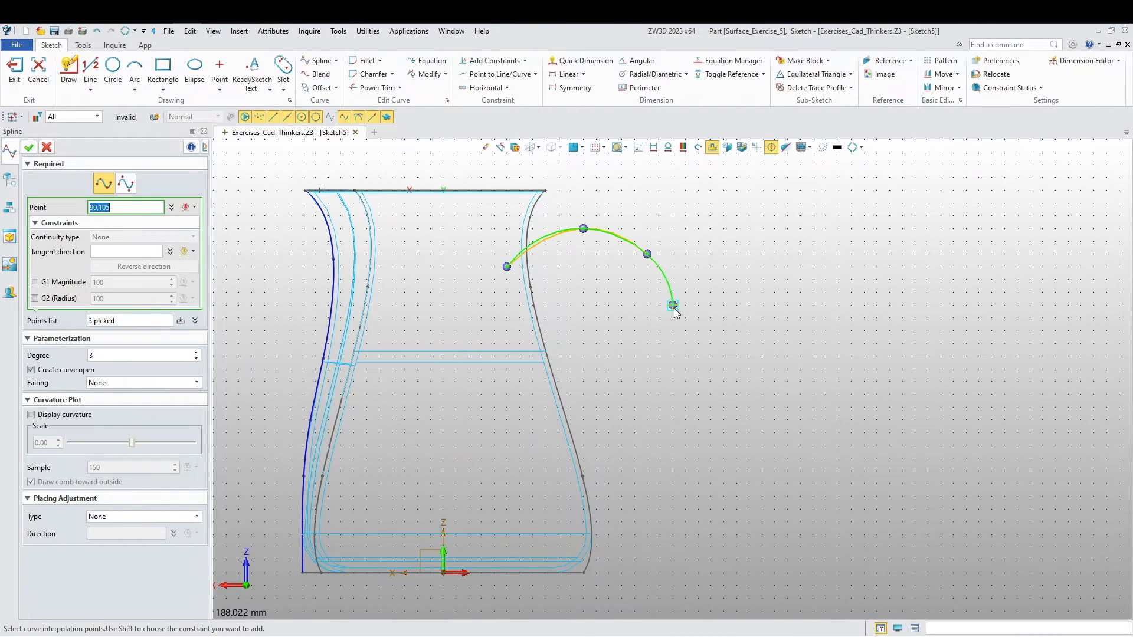
click(661, 356)
click(600, 438)
click(546, 497)
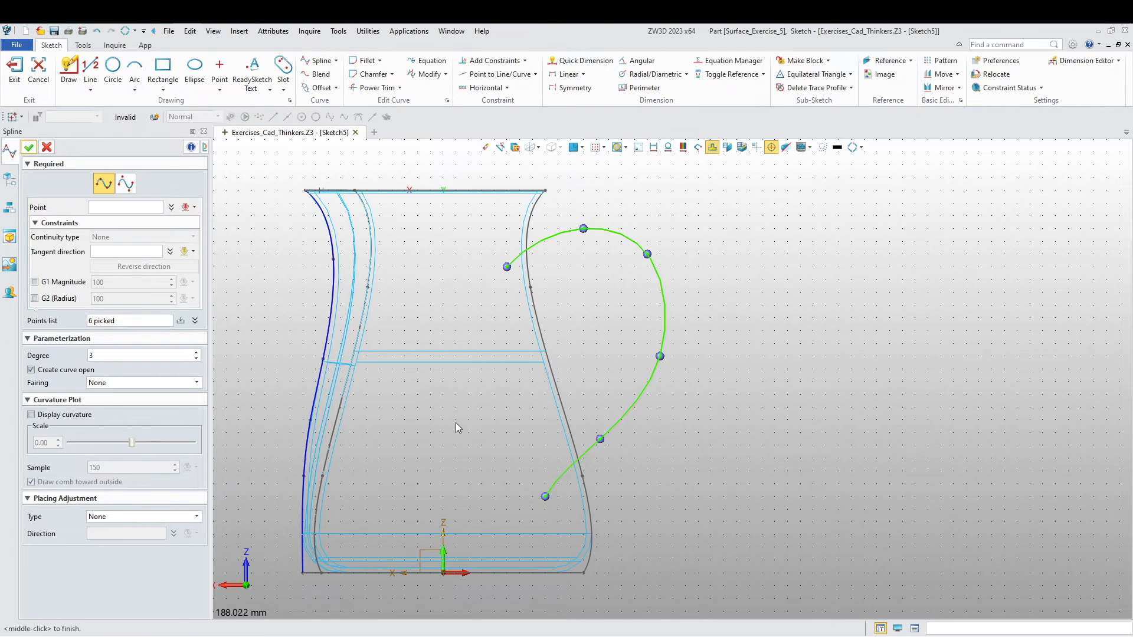
middle_click(454, 418)
- Finish the handle spline and project the revolved body's face outline into the sketch as reference geometry
scroll(573, 349, up, 2)
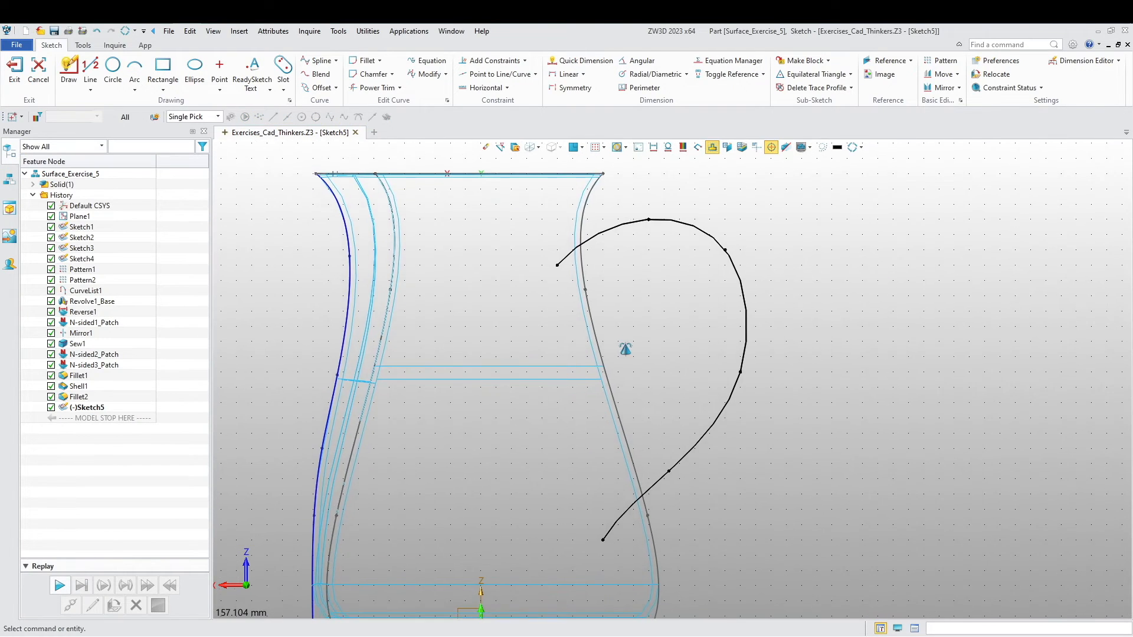
click(894, 60)
click(543, 295)
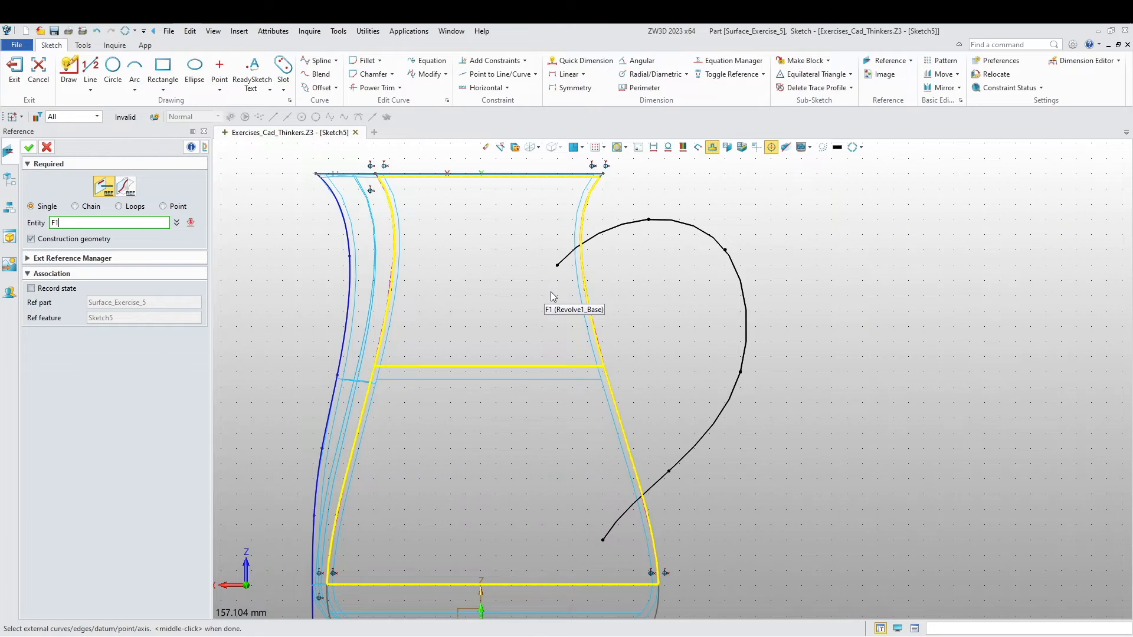
middle_click(360, 260)
- Erase the projected curves on the spout side and the horizontal ones, keeping only the handle-side profile of the body
click(486, 147)
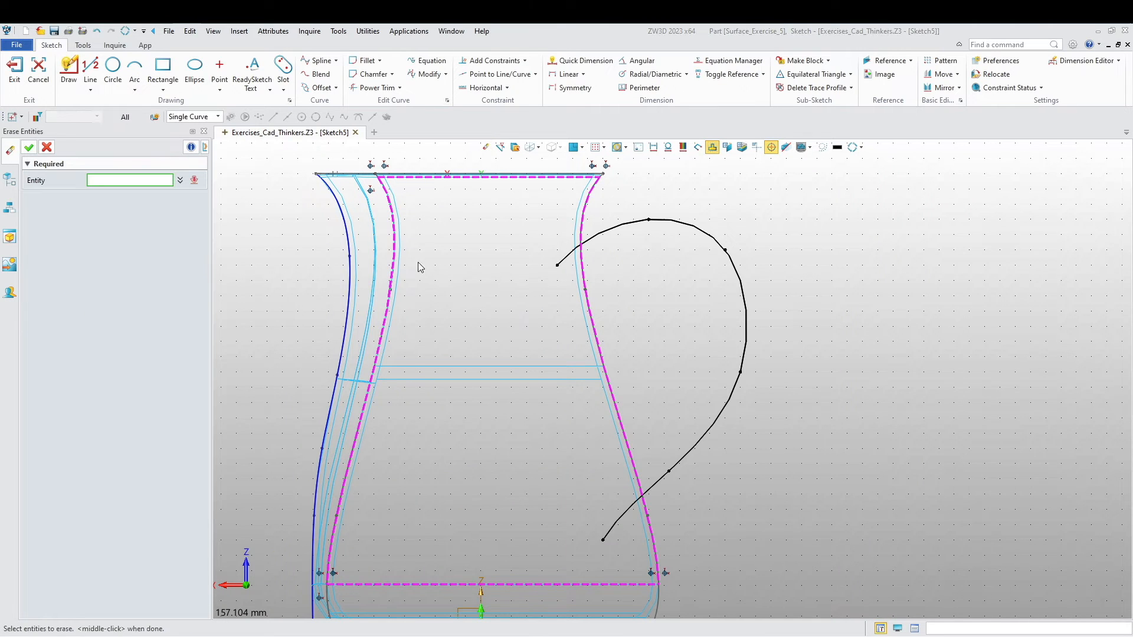
scroll(466, 393, down, 2)
click(439, 524)
drag(405, 544, 303, 221)
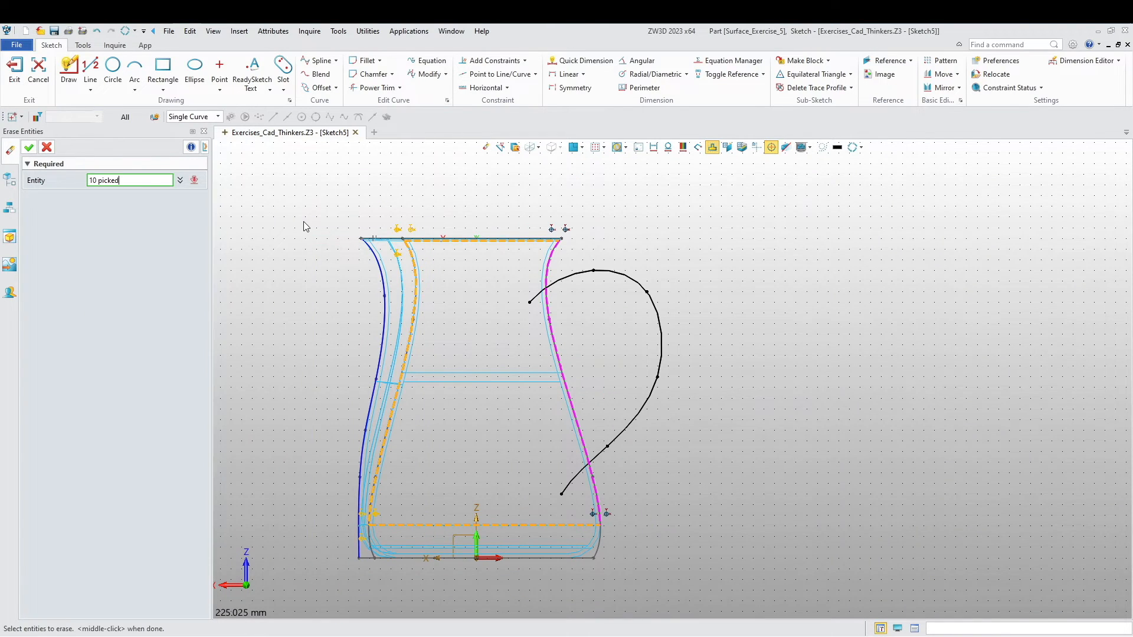
middle_click(303, 221)
- Convert the remaining handle-side reference curve from construction to regular sketch geometry
right_click(555, 307)
click(553, 319)
right_click(551, 316)
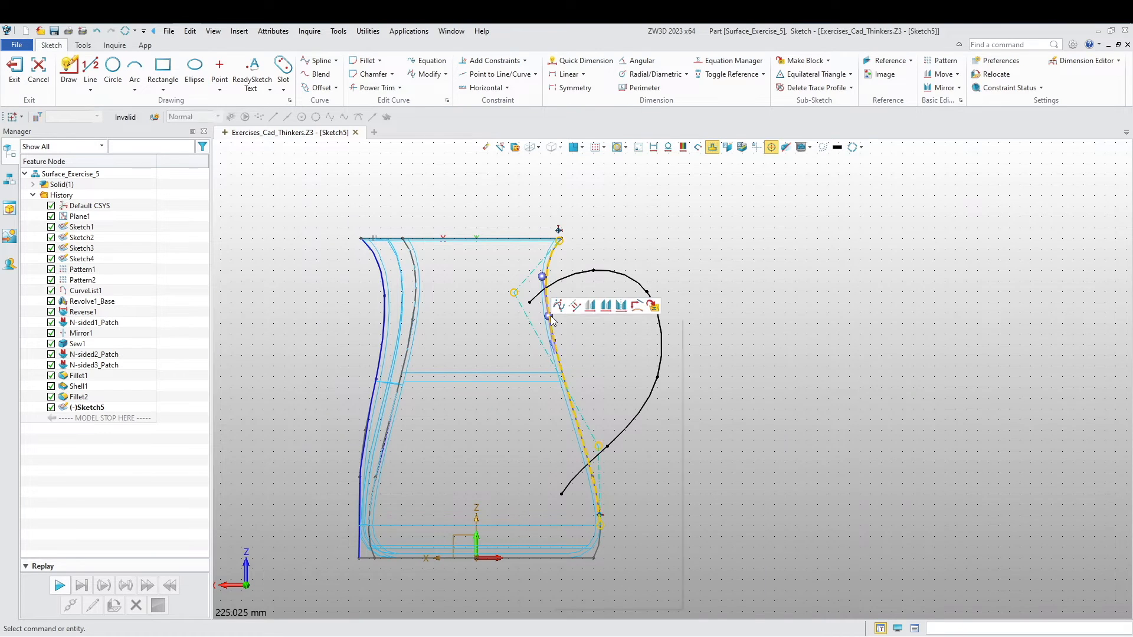
click(577, 307)
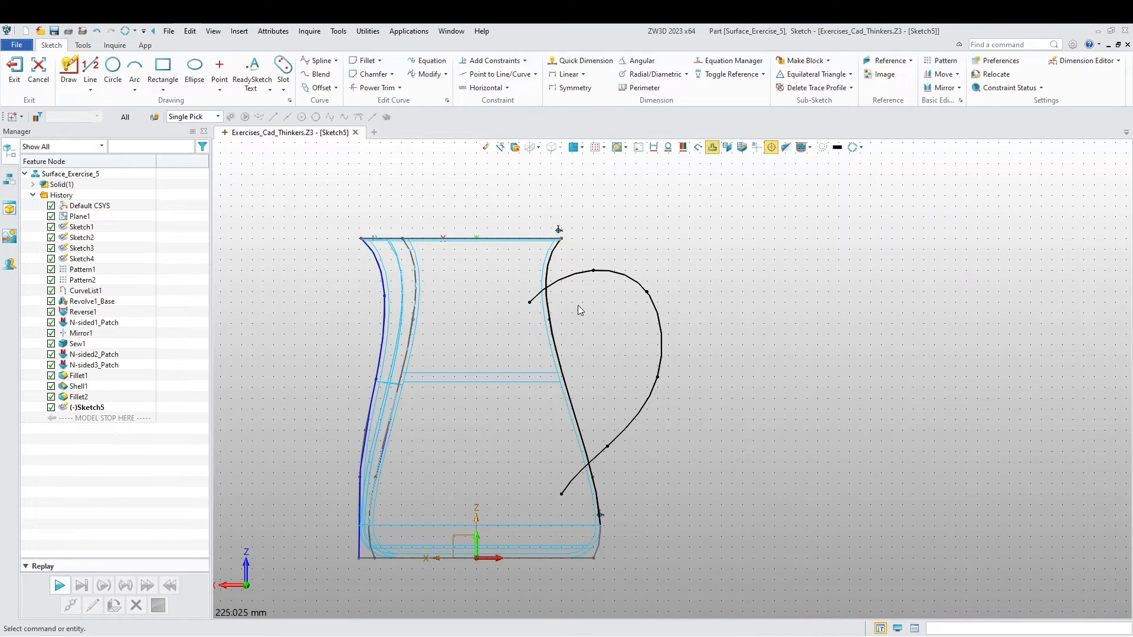
- Power-trim the spline ends inside the jug and the profile beyond the crossings, leaving a closed region for the handle
scroll(569, 320, up, 5)
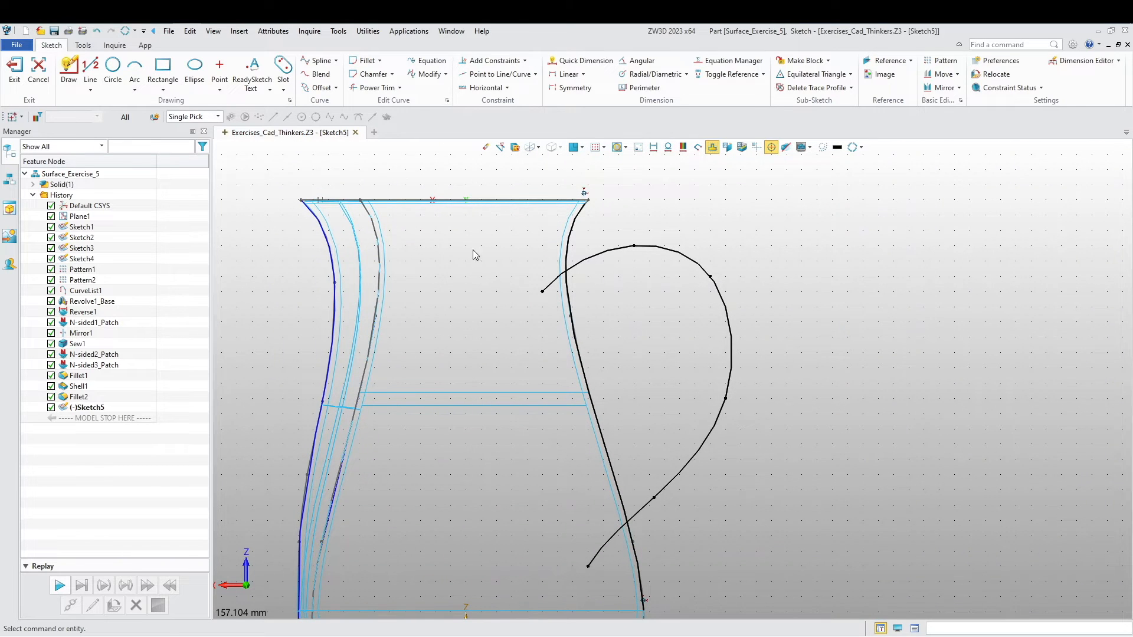
click(373, 87)
mouse_move(596, 228)
mouse_down()
mouse_move(546, 272)
mouse_move(572, 444)
mouse_move(606, 540)
mouse_move(652, 560)
mouse_move(725, 519)
mouse_up()
mouse_move(421, 357)
middle_down()
mouse_move(392, 408)
mouse_move(384, 384)
middle_up()
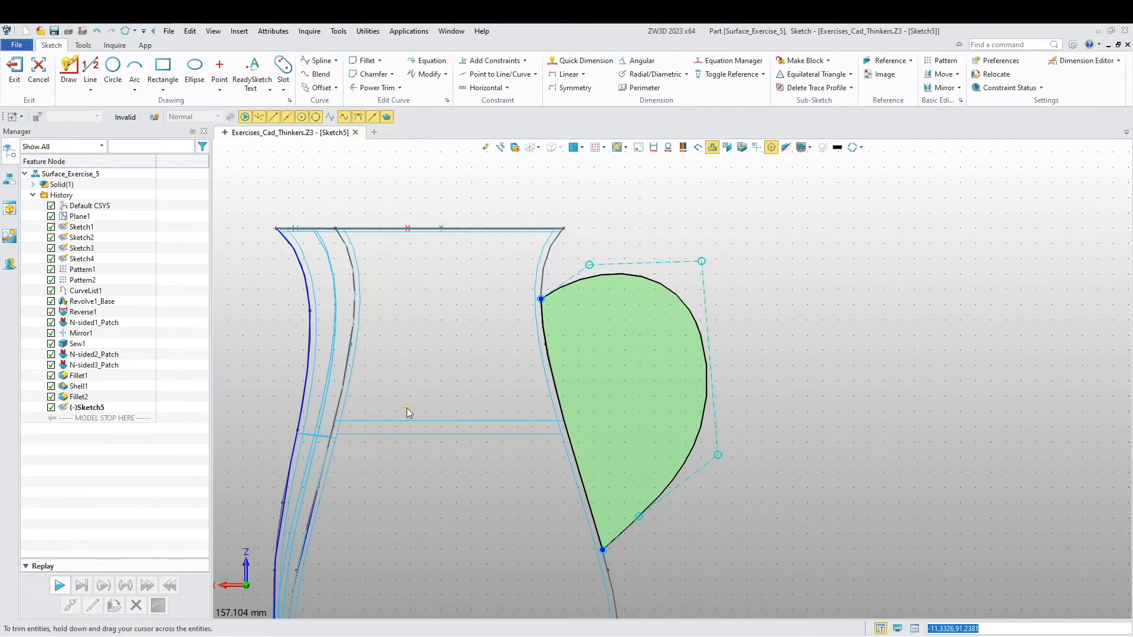
scroll(404, 413, up, 1)
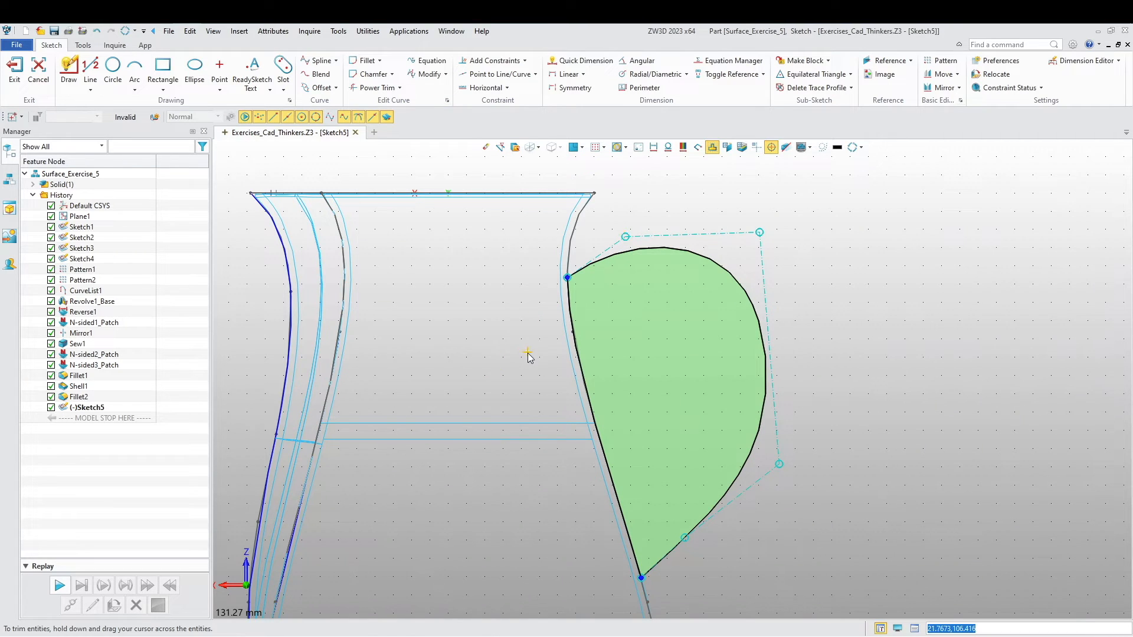
key(Escape)
- Reshape the handle curve by moving its four control points, dipping at the upper attachment and peaking higher on the outside
drag(626, 238, 619, 293)
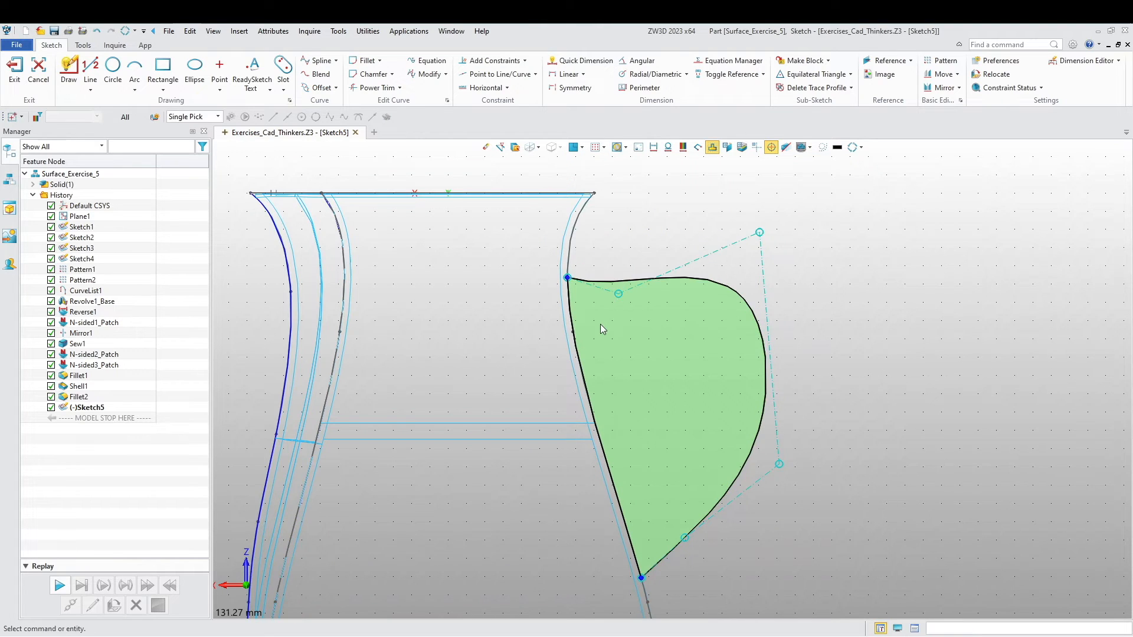
scroll(556, 355, down, 2)
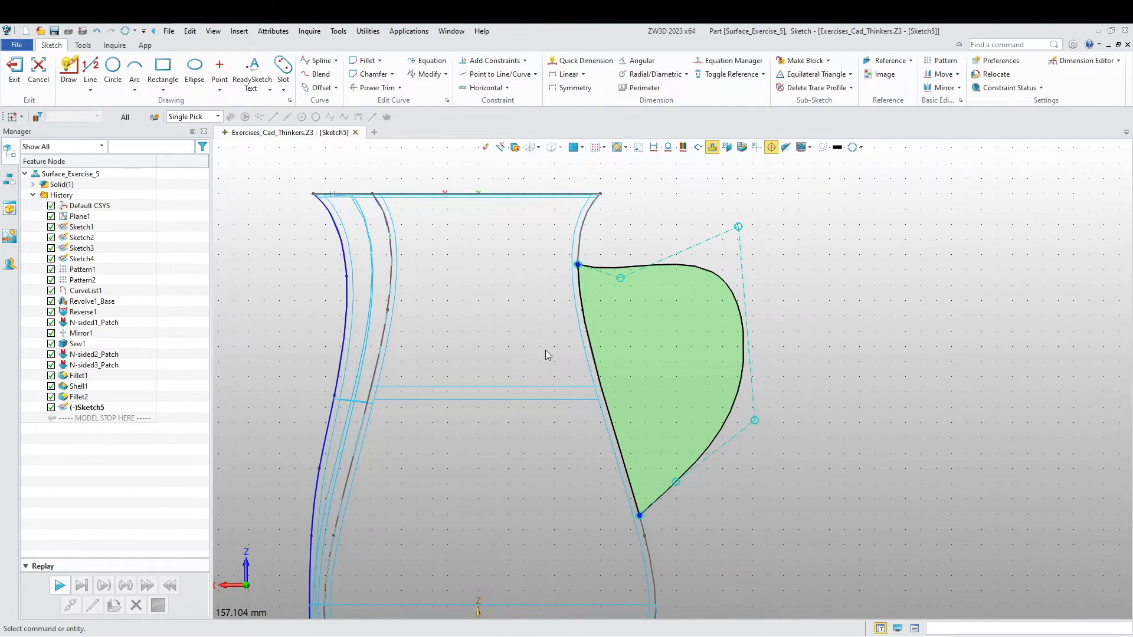
drag(738, 227, 708, 194)
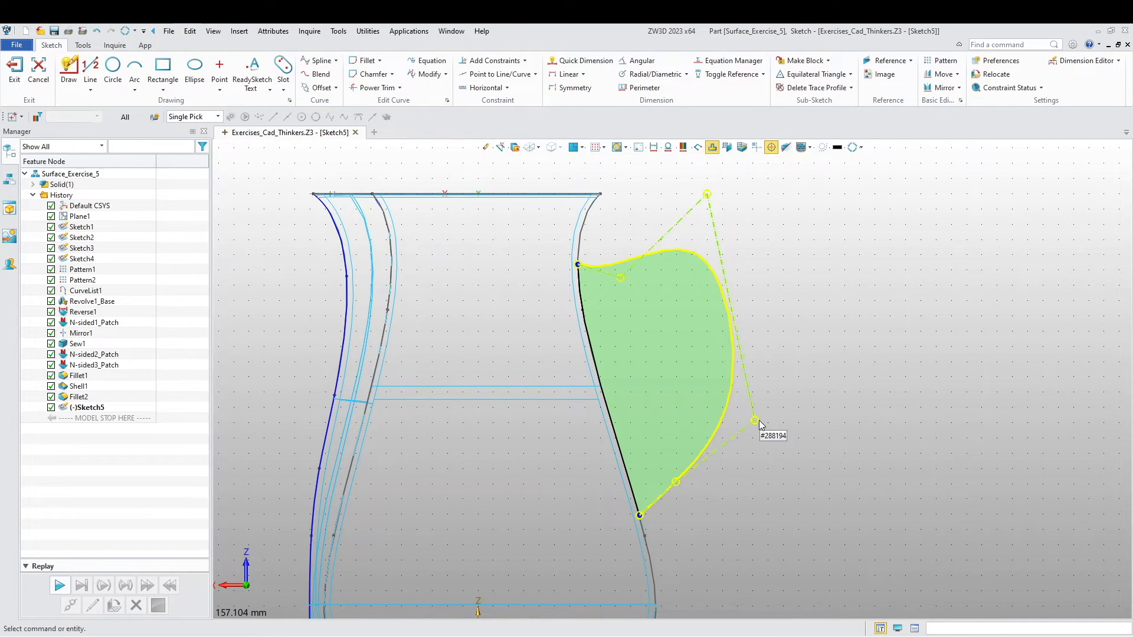
drag(755, 420, 765, 338)
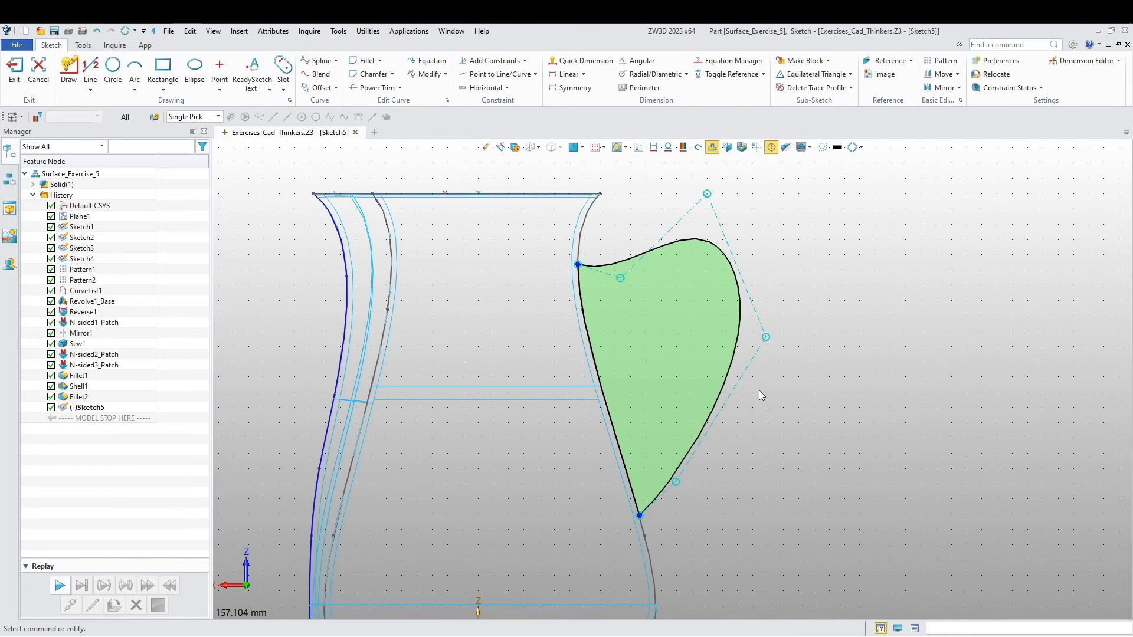
mouse_move(672, 486)
mouse_down()
mouse_move(717, 471)
mouse_move(707, 454)
mouse_up()
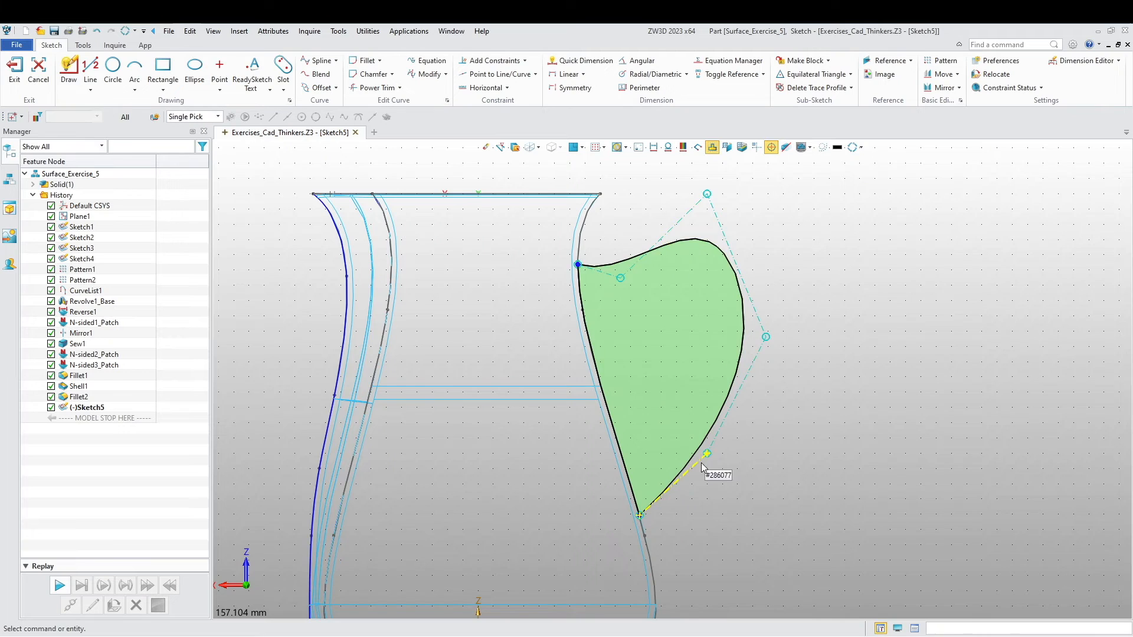
- Dimension the horizontal distance from the origin to the control point nearest the upper attachment as 40.93 mm
scroll(576, 453, down, 3)
middle_drag(498, 440, 518, 431)
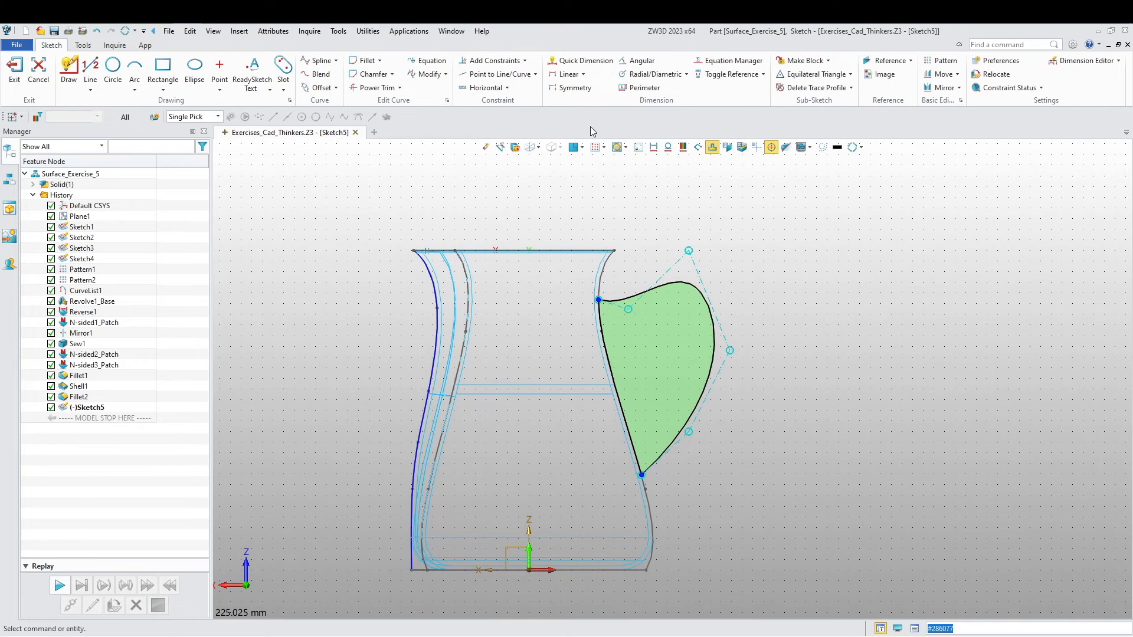
click(568, 74)
click(531, 571)
click(628, 318)
click(92, 184)
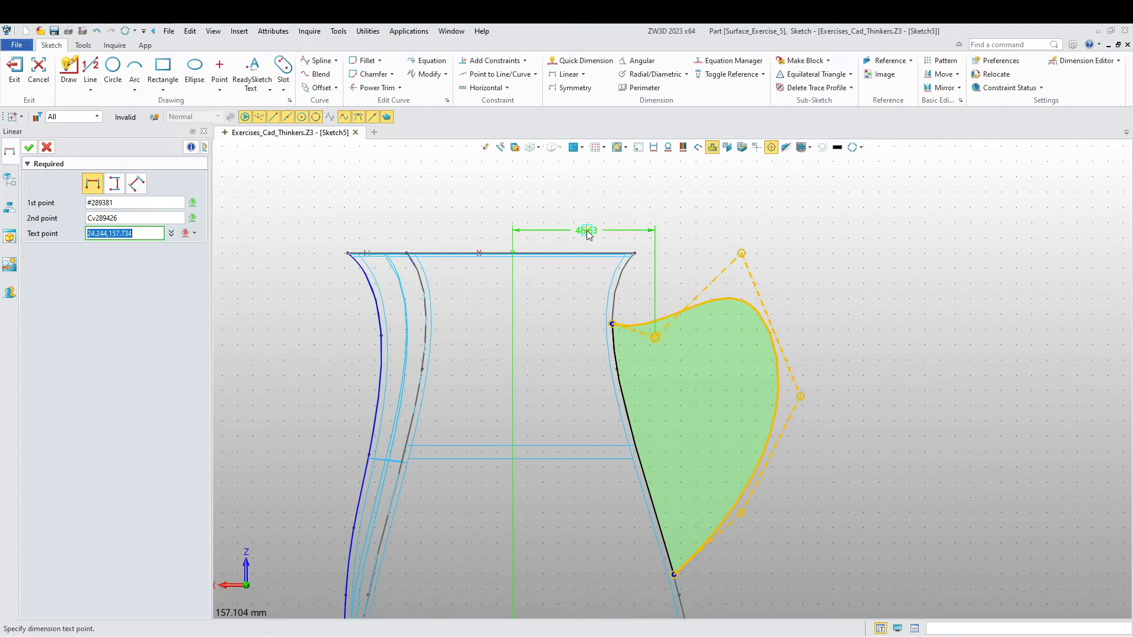
click(588, 223)
text(40.93)
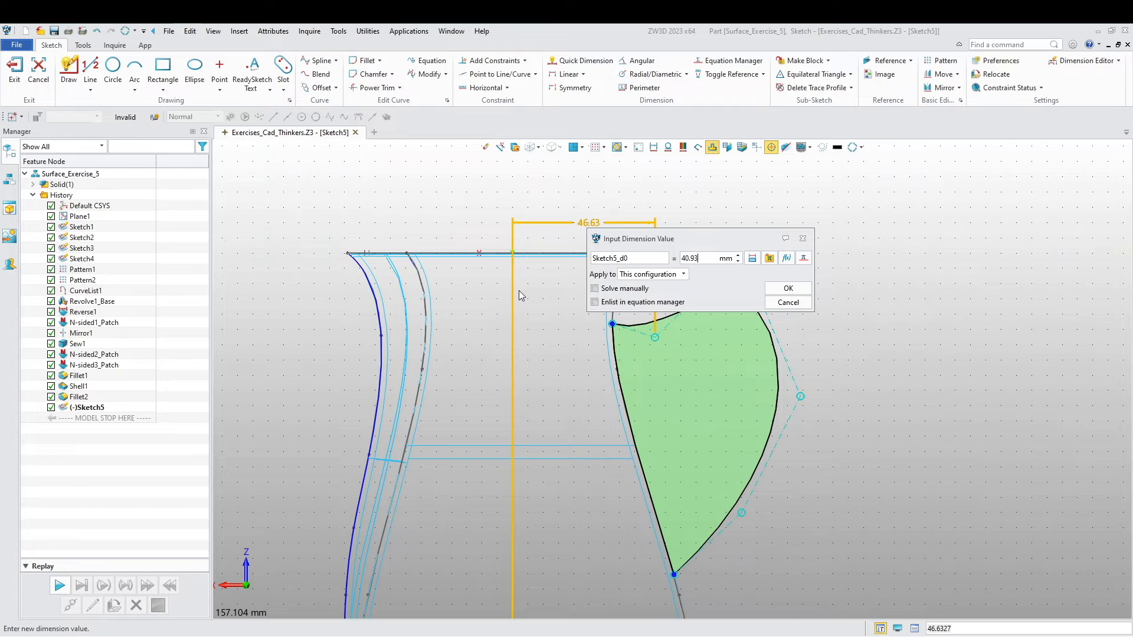
key(Return)
- Dimension the horizontal distance from the origin to the handle curve's uppermost control point as 59.76 mm
scroll(611, 431, down, 2)
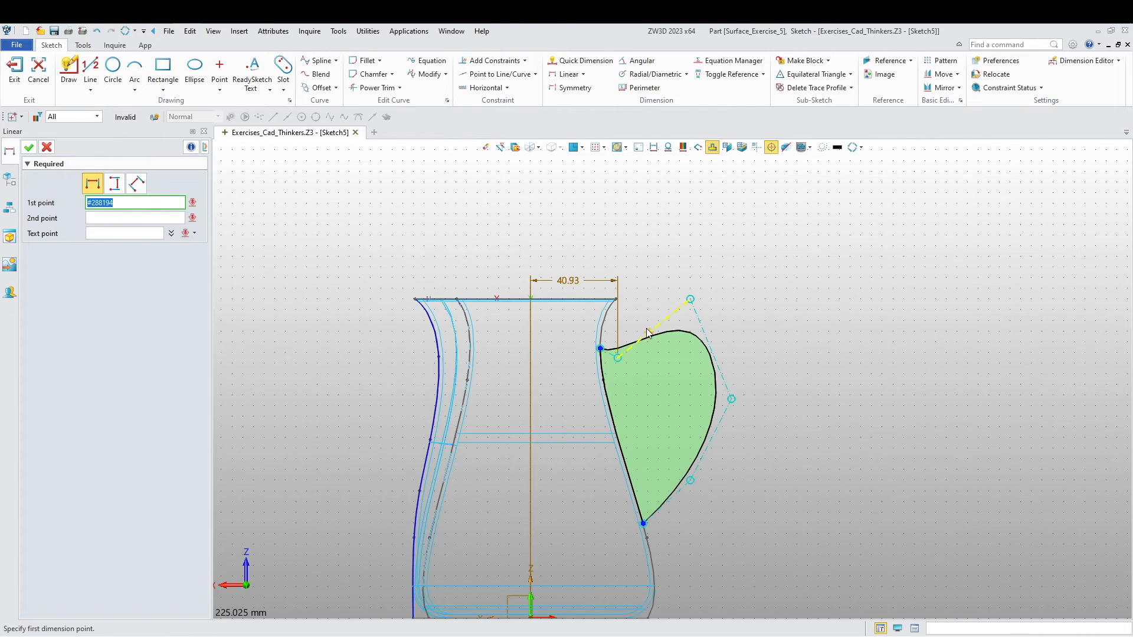
click(694, 300)
scroll(534, 481, down, 2)
click(533, 580)
scroll(587, 309, up, 1)
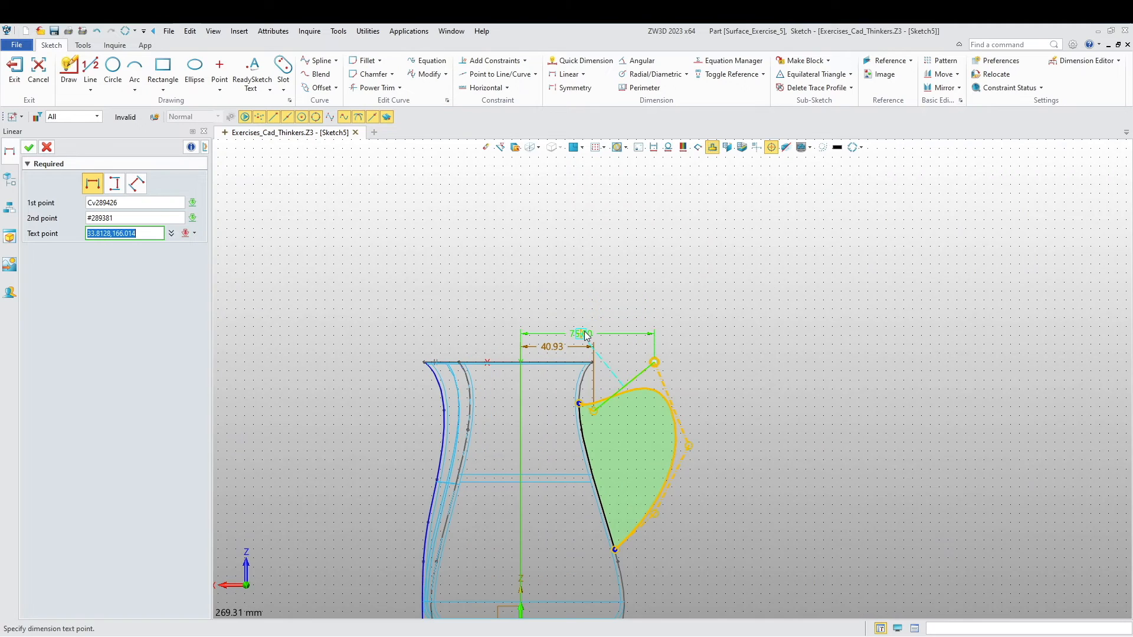
click(586, 335)
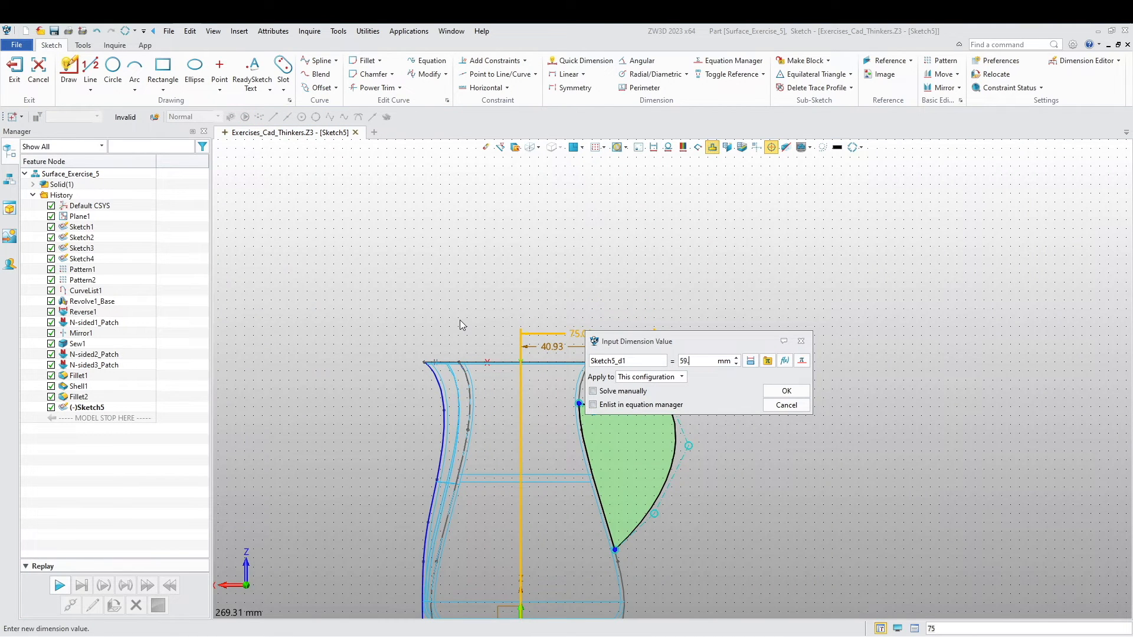
text(59.76)
key(Return)
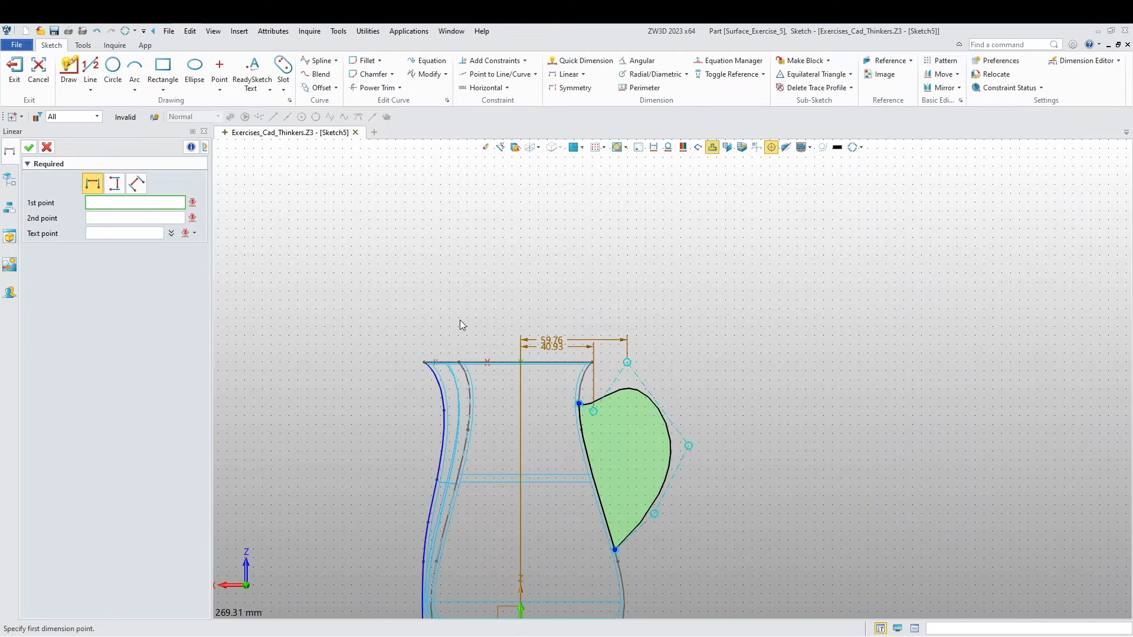
- Add a horizontal dimension from the origin to the third control point, below the uppermost one, with a value of 72.6 mm
scroll(538, 458, down, 1)
middle_drag(538, 458, 532, 391)
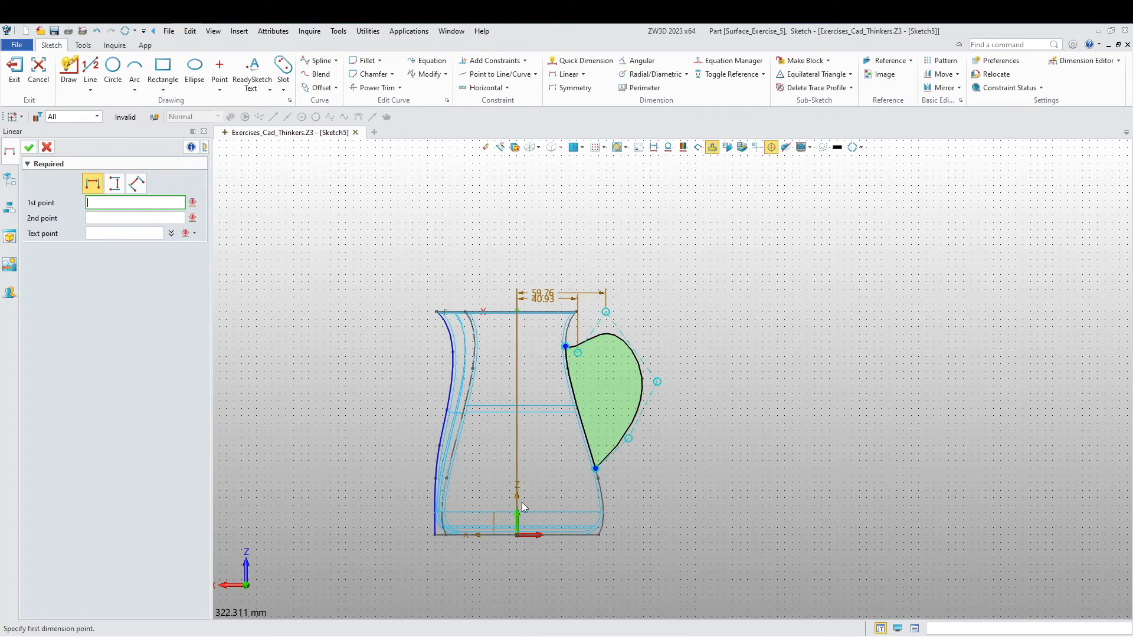
click(517, 535)
click(658, 383)
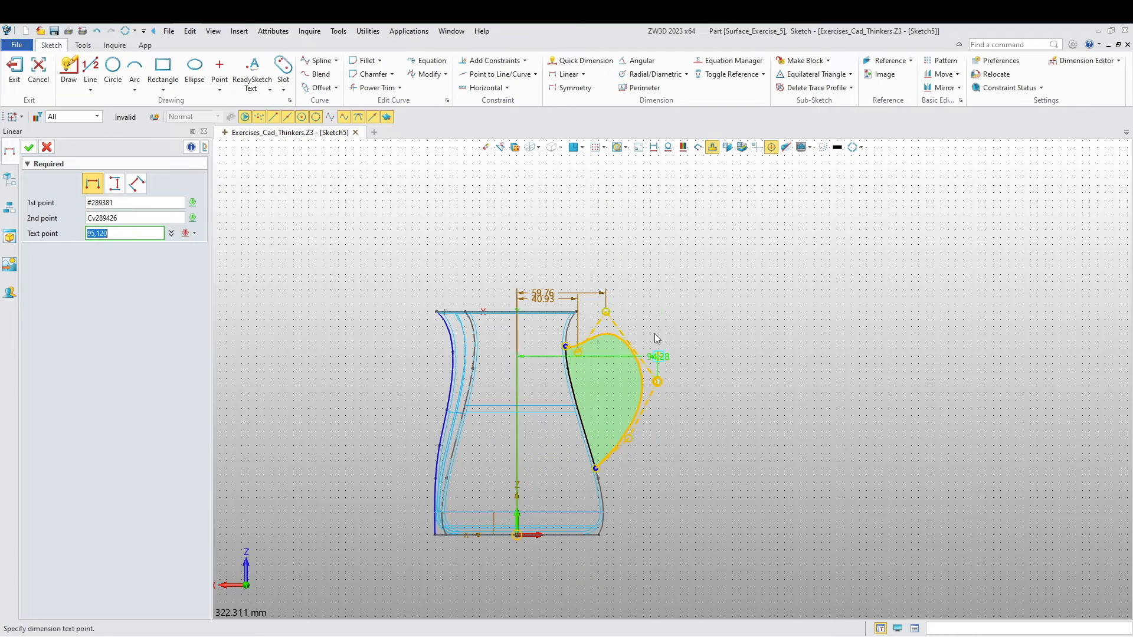
click(579, 270)
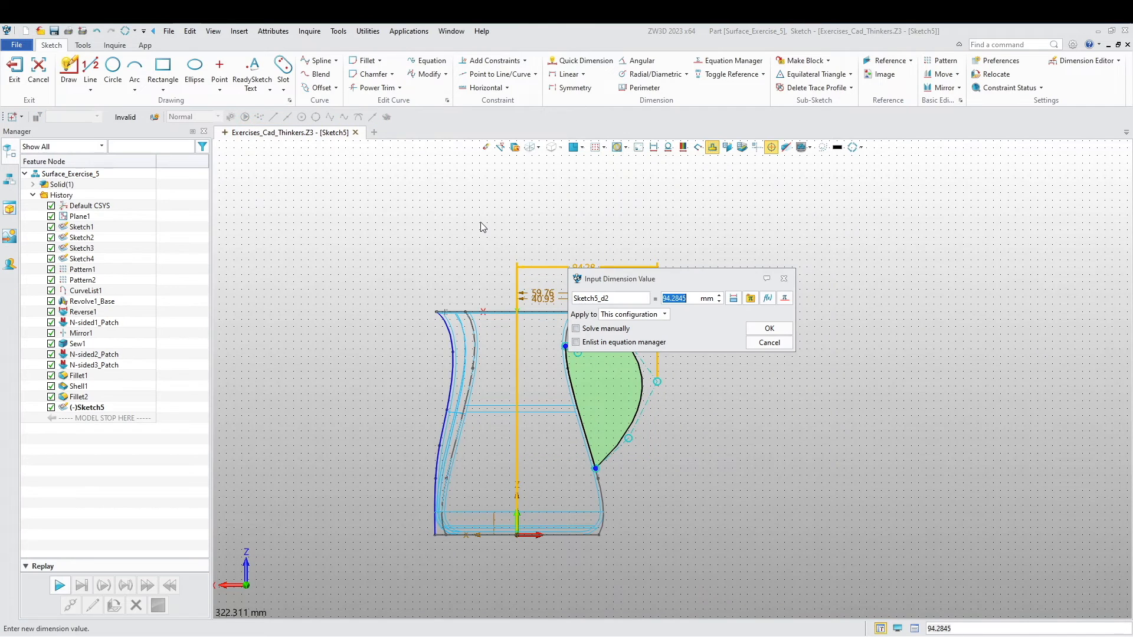
text(72.6)
key(Return)
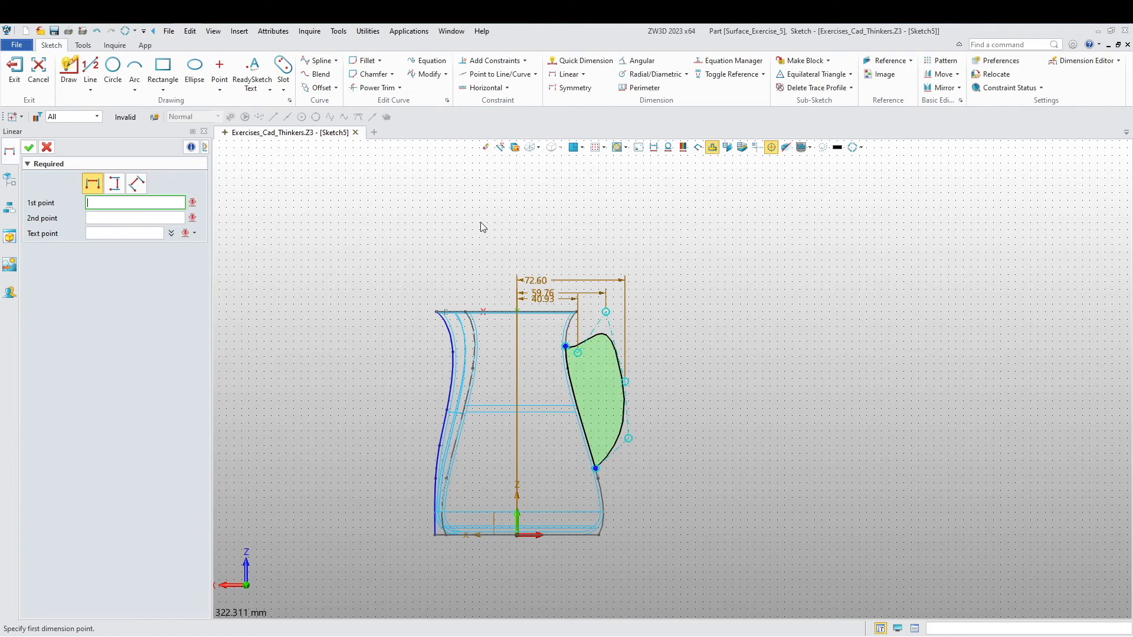
- Correct the third control point's horizontal dimension to 93.23 mm
click(549, 353)
scroll(546, 382, up, 3)
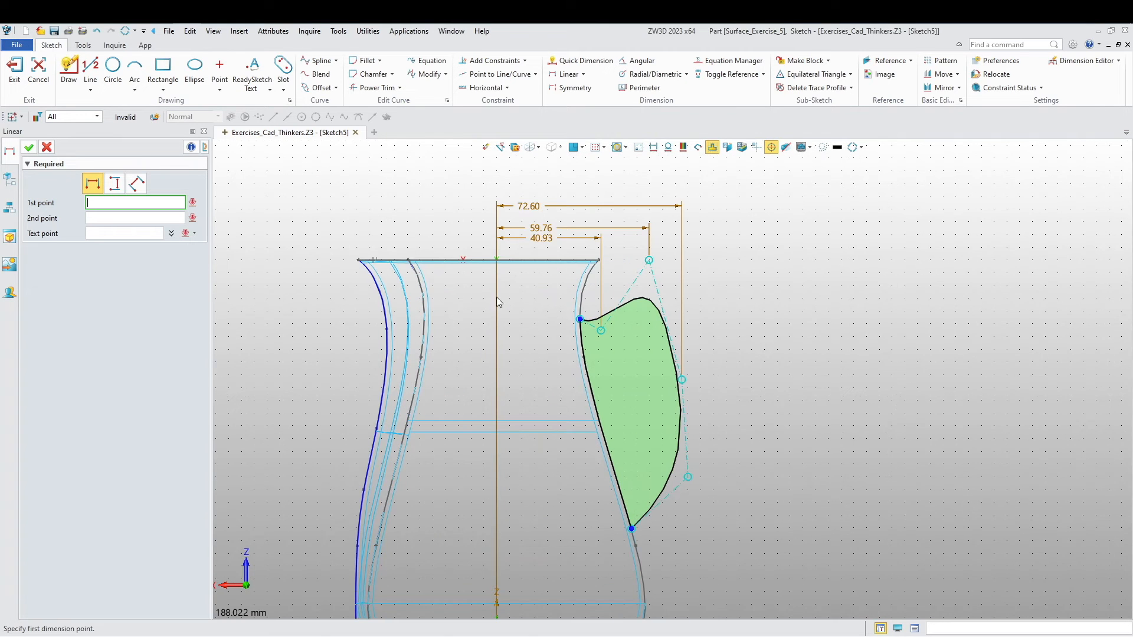
key(ctrl+a)
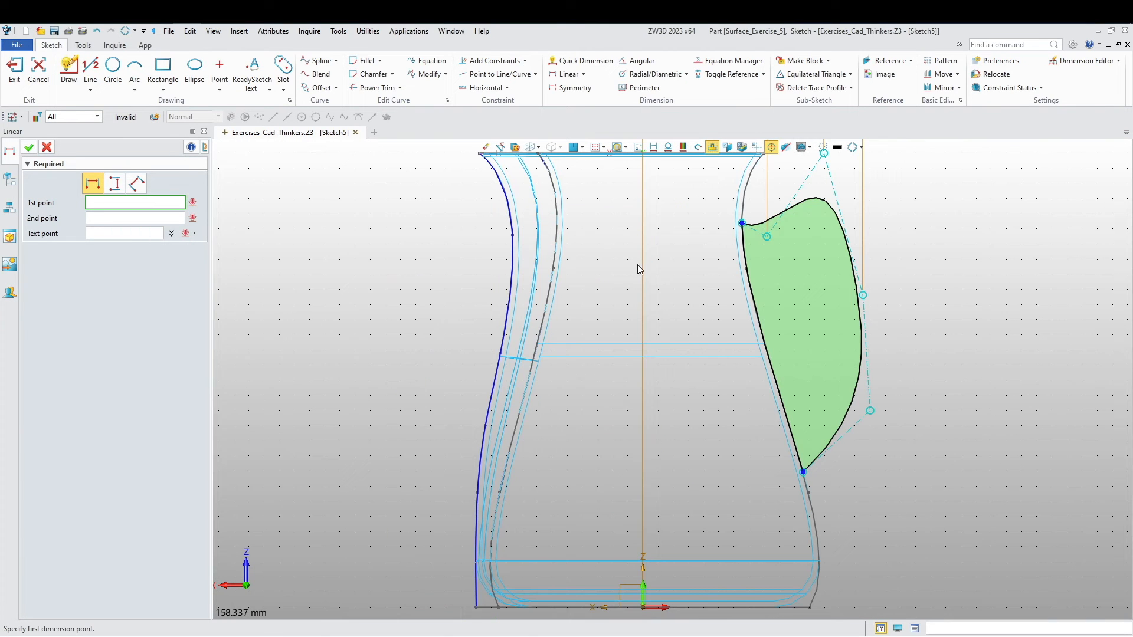
key(Escape)
middle_drag(658, 267, 559, 338)
middle_drag(618, 291, 583, 355)
scroll(591, 352, down, 1)
middle_drag(589, 394, 593, 358)
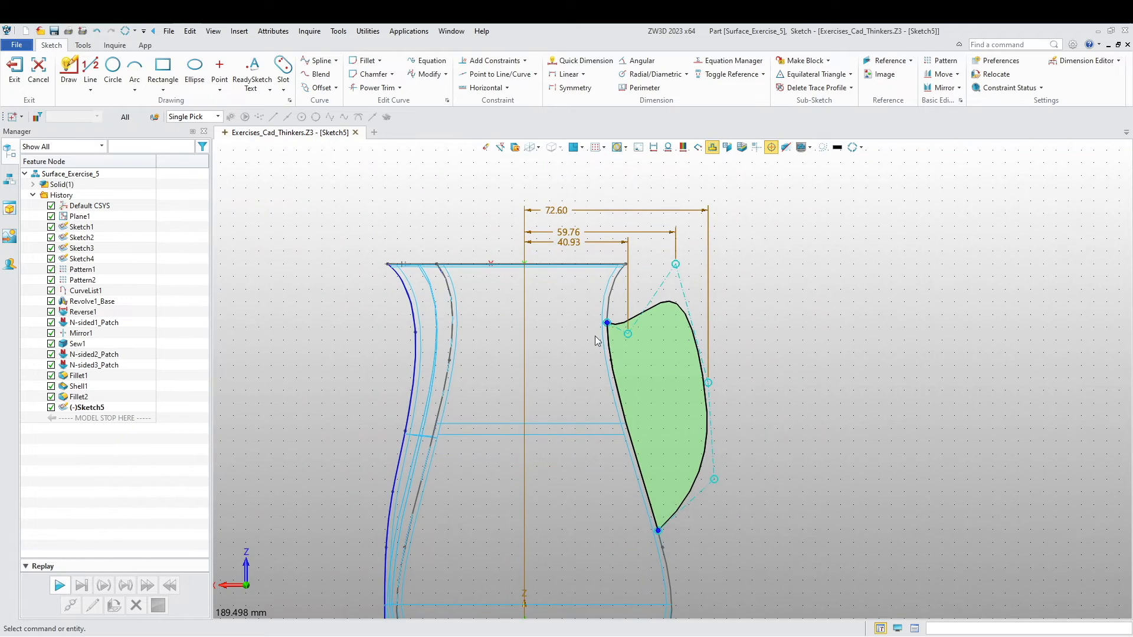
double_click(615, 211)
text(8)
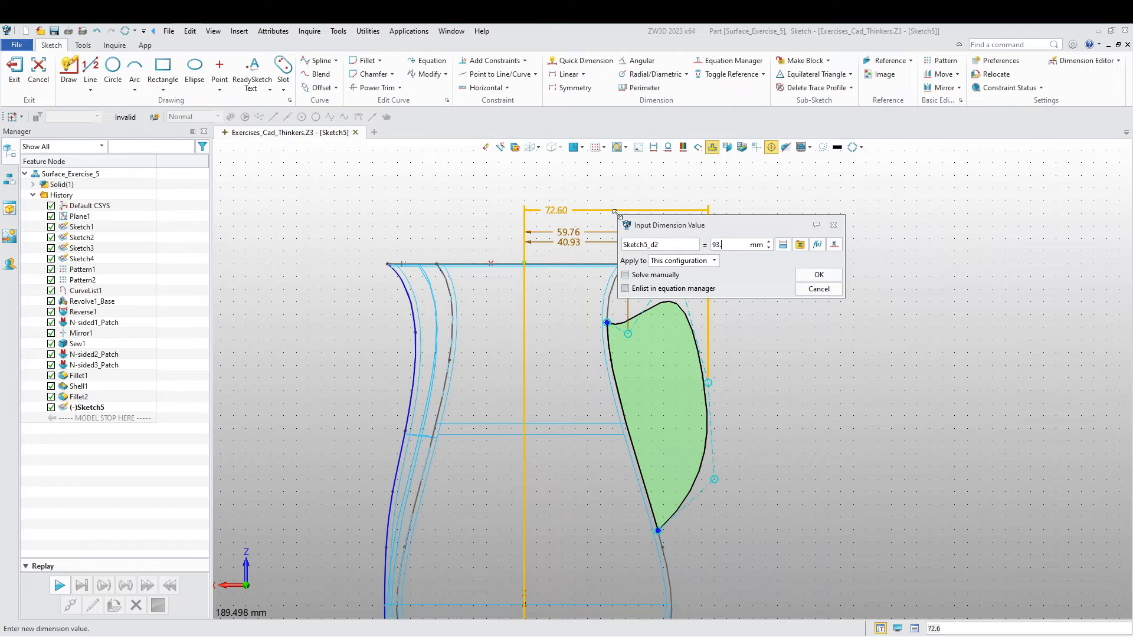
text(3.23)
key(Return)
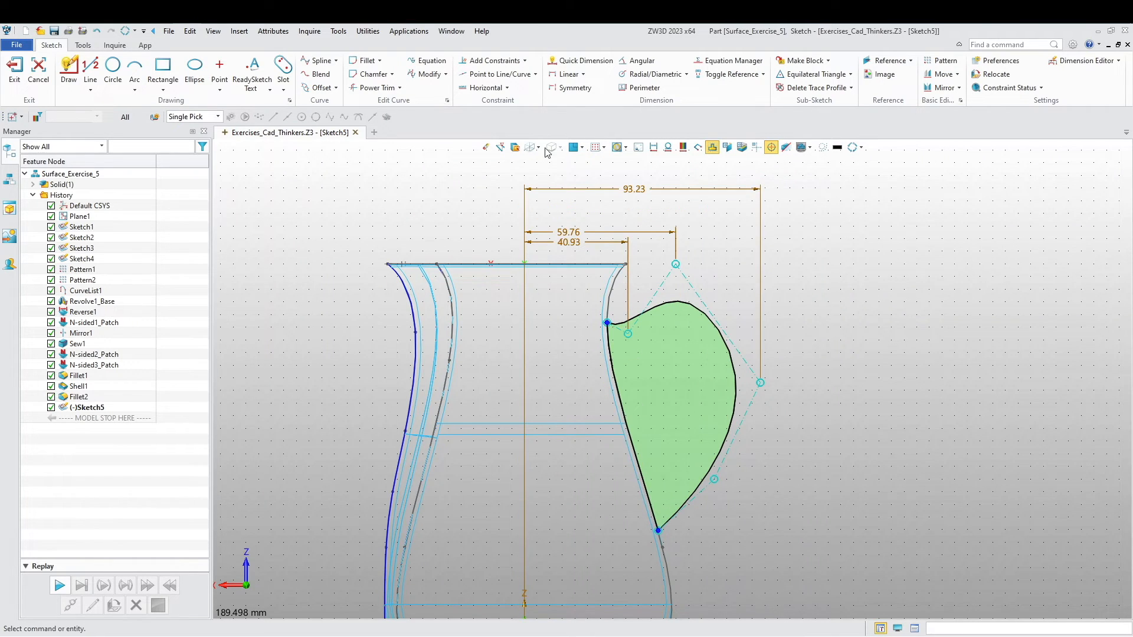
- Dimension the horizontal distance from the origin to the handle curve's lowest control point as 72.6 mm
click(568, 75)
click(714, 485)
scroll(593, 519, down, 3)
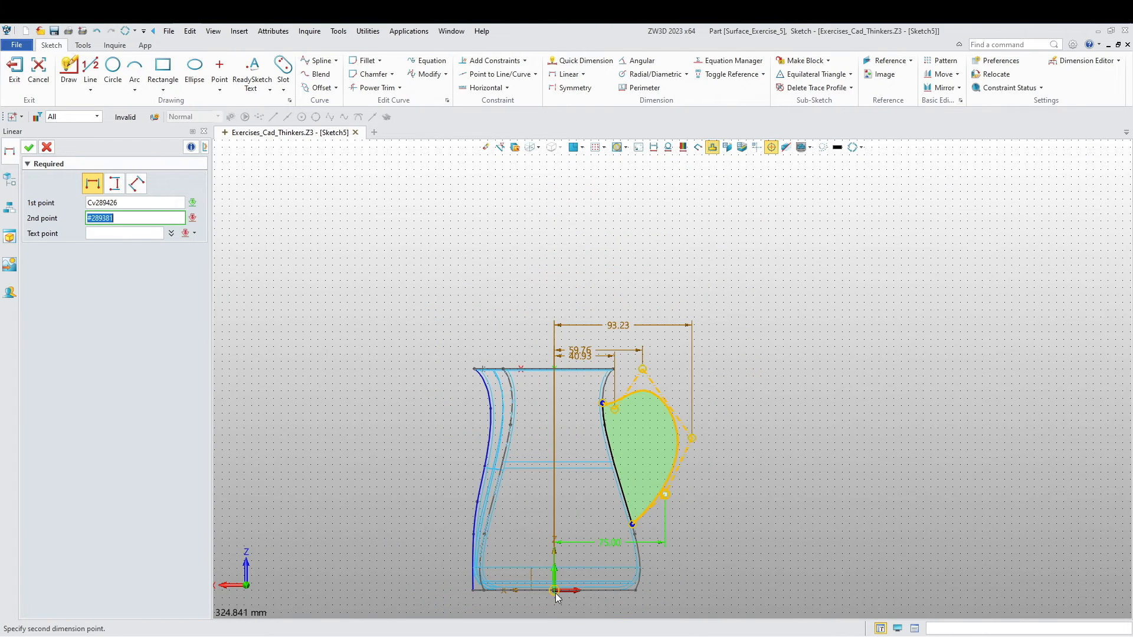
click(556, 597)
scroll(609, 353, up, 3)
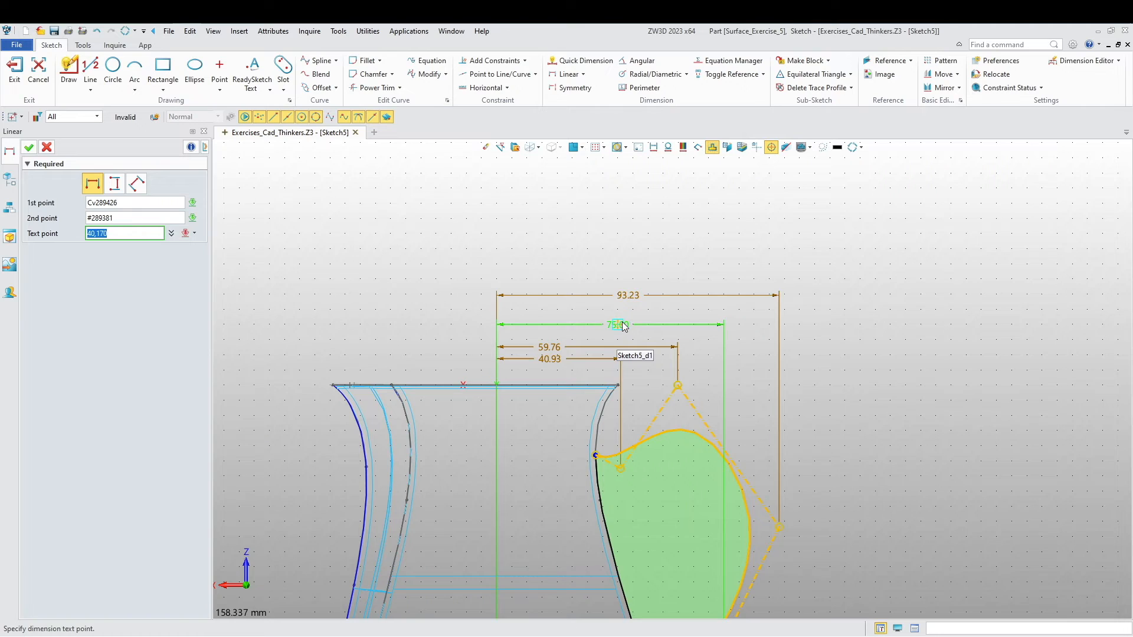
click(622, 325)
text(72.6)
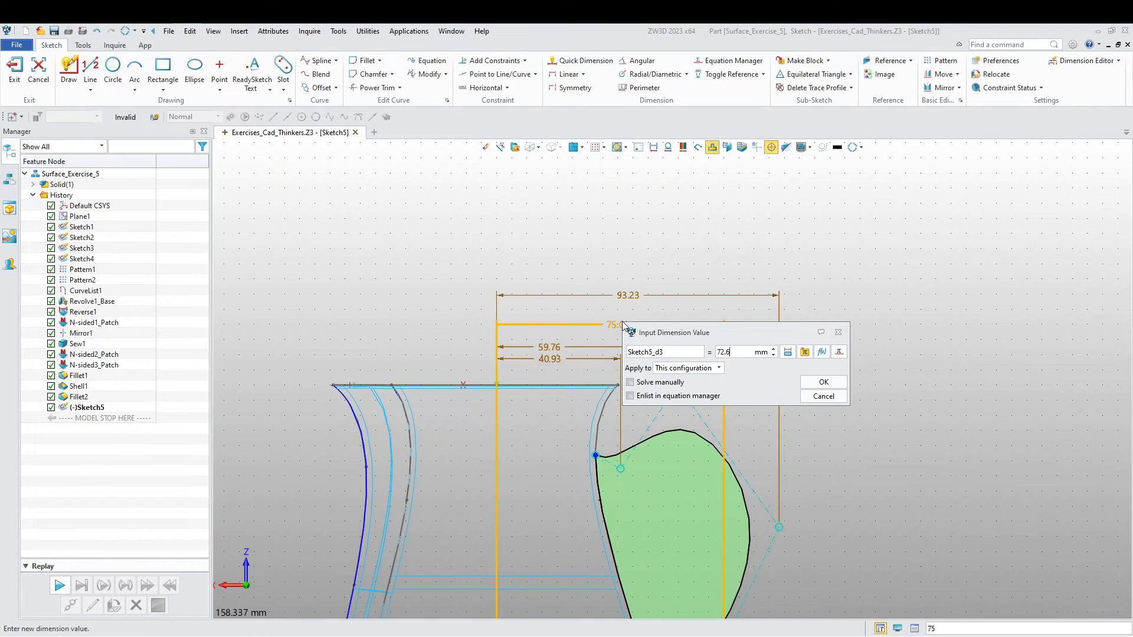
key(Return)
- Switch the linear dimensioning to vertical measurement for the handle curve's control point heights
scroll(629, 366, down, 2)
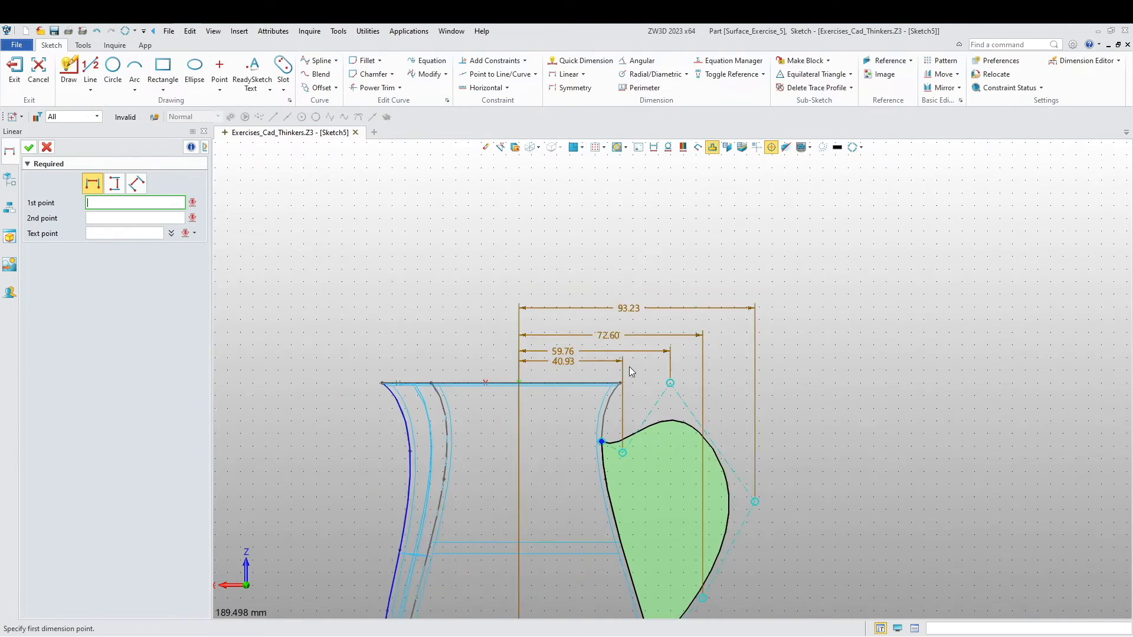
click(116, 185)
scroll(331, 284, down, 2)
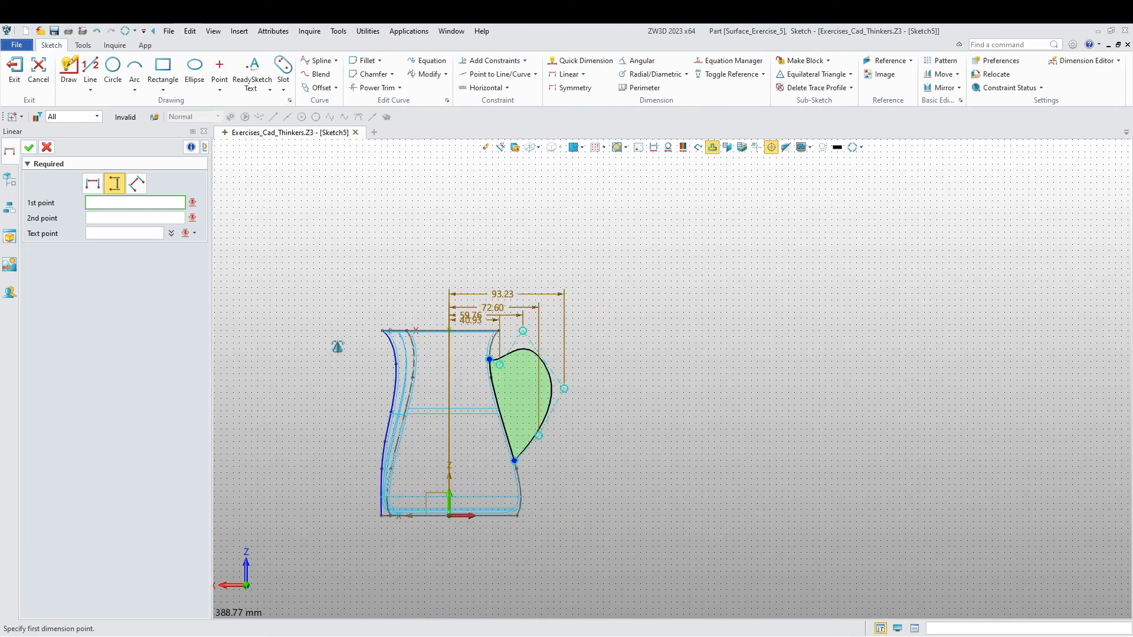
scroll(486, 469, up, 2)
click(478, 458)
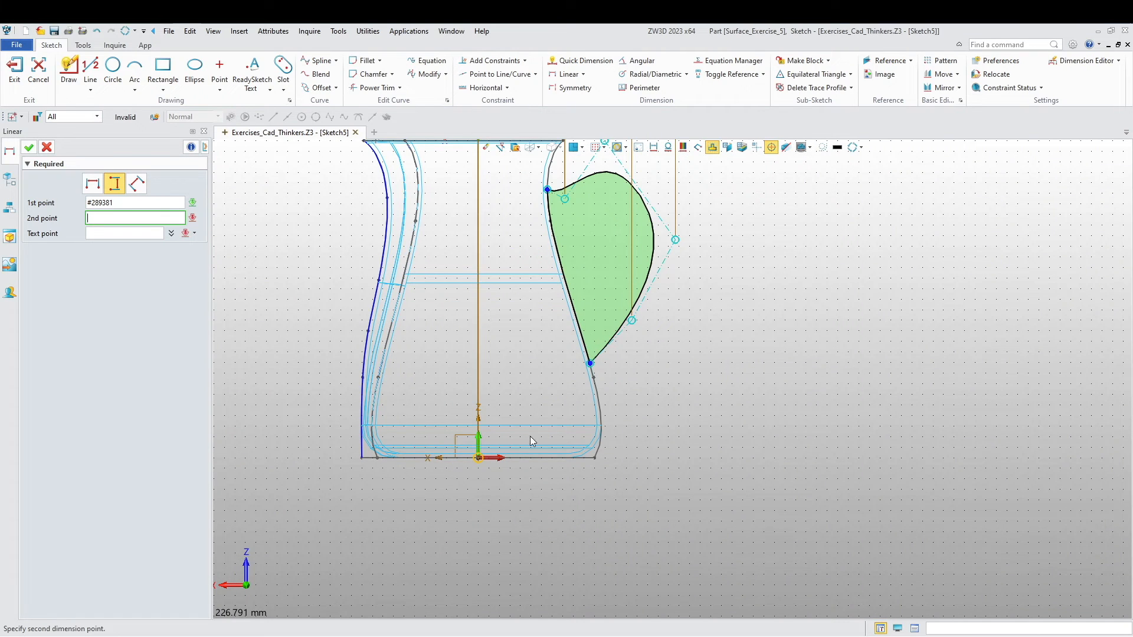
scroll(667, 413, up, 2)
click(542, 343)
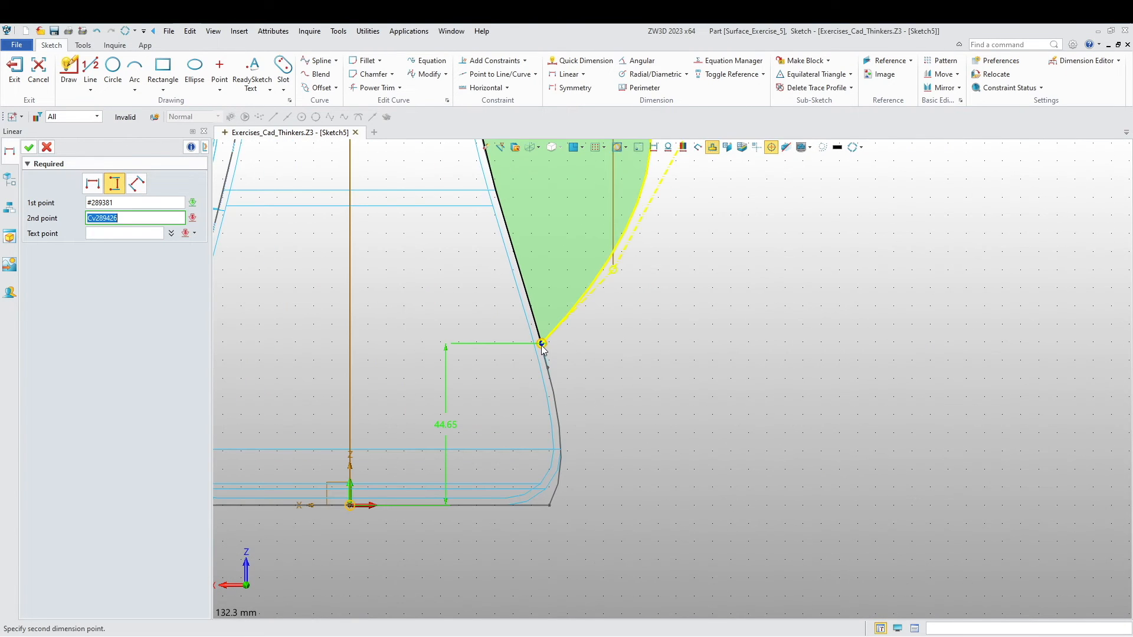
key(Escape)
middle_click(617, 450)
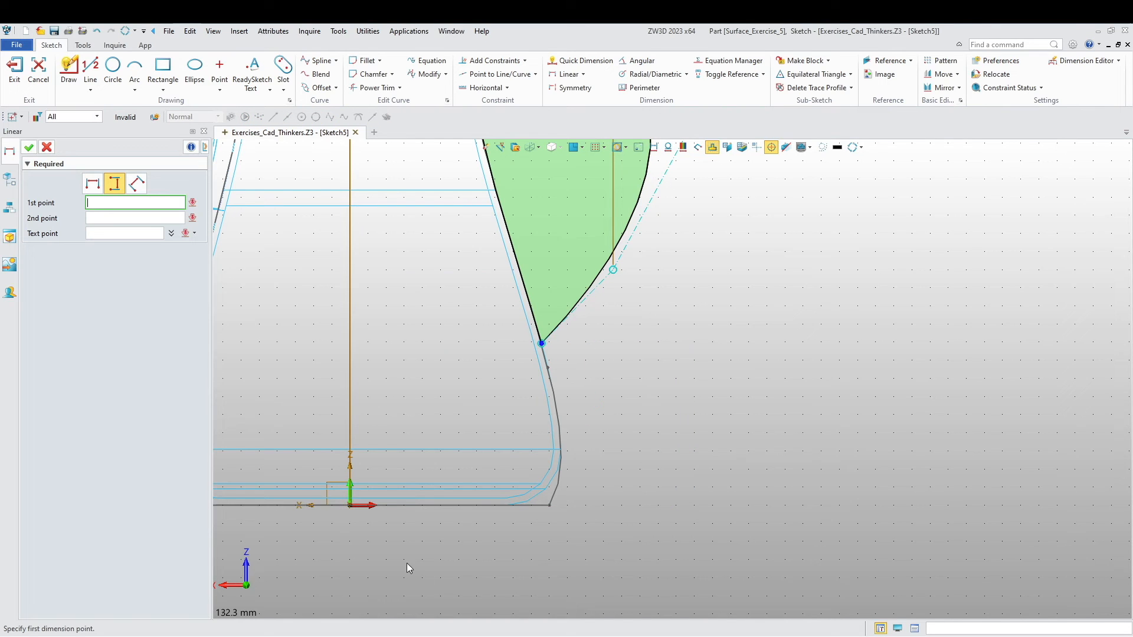
- Add a vertical dimension of 69.53 mm from the origin to the handle curve's lowest control point
click(350, 505)
click(614, 271)
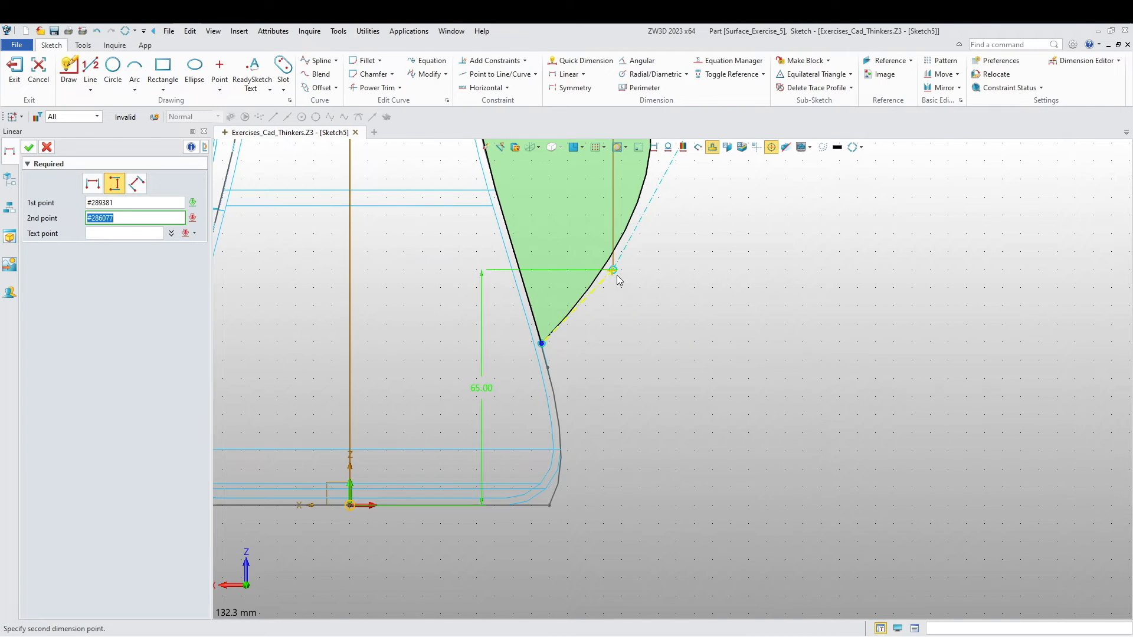
click(677, 396)
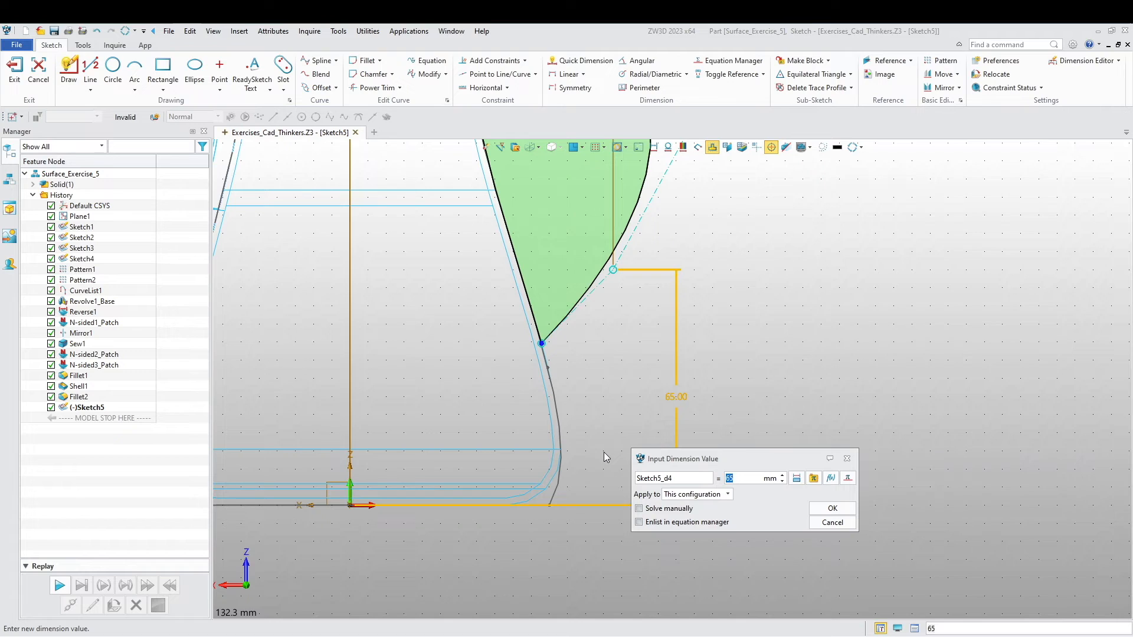
text(69.53)
key(Return)
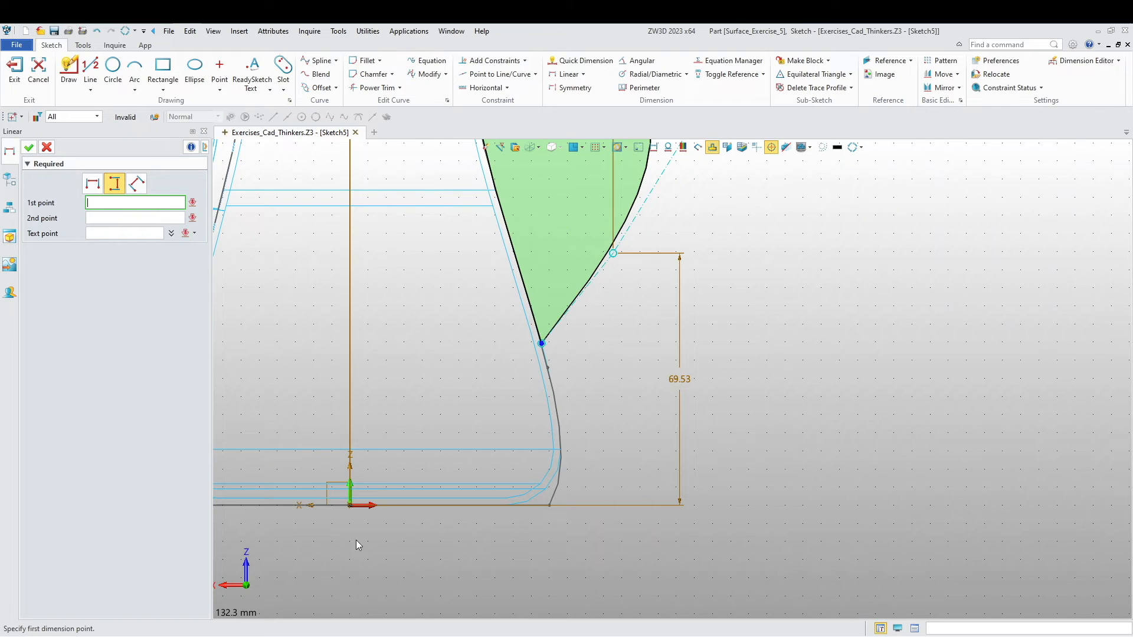
- Dimension the vertical distance from the origin to the handle curve's outermost control point as 104.12 mm
click(350, 505)
scroll(436, 491, down, 3)
scroll(577, 303, up, 5)
click(537, 326)
scroll(567, 324, down, 4)
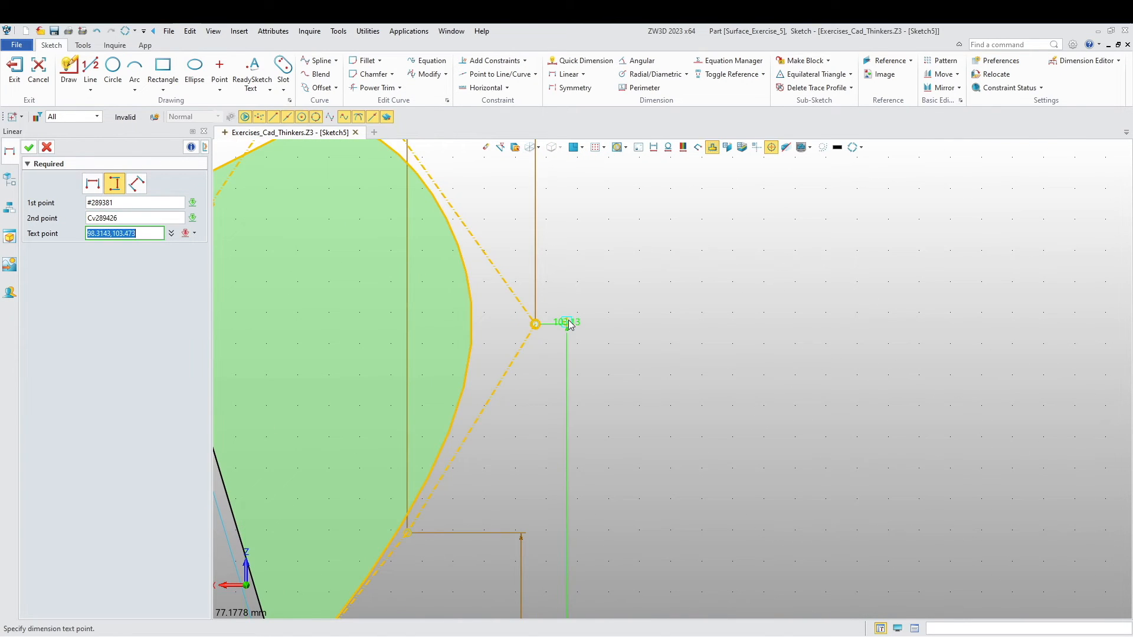
click(593, 440)
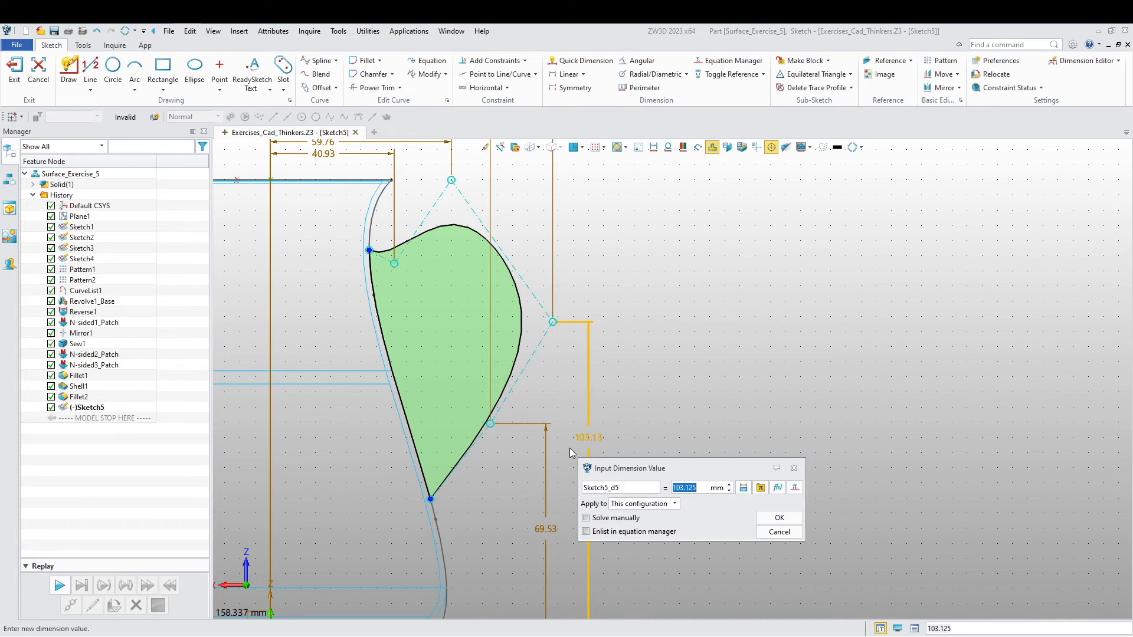
text(104.12)
key(Return)
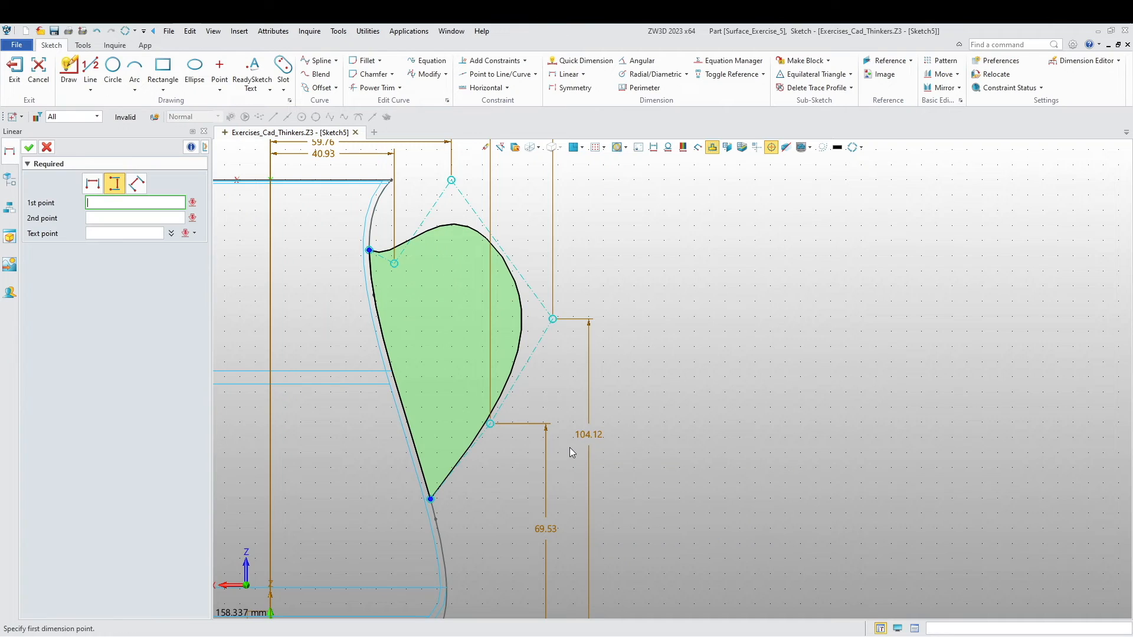
click(458, 184)
scroll(506, 206, down, 2)
key(Escape)
middle_click(445, 245)
- Dimension the height of the handle curve's control point nearest the jug's upper profile as 121.09 mm from the origin
click(440, 239)
click(368, 455)
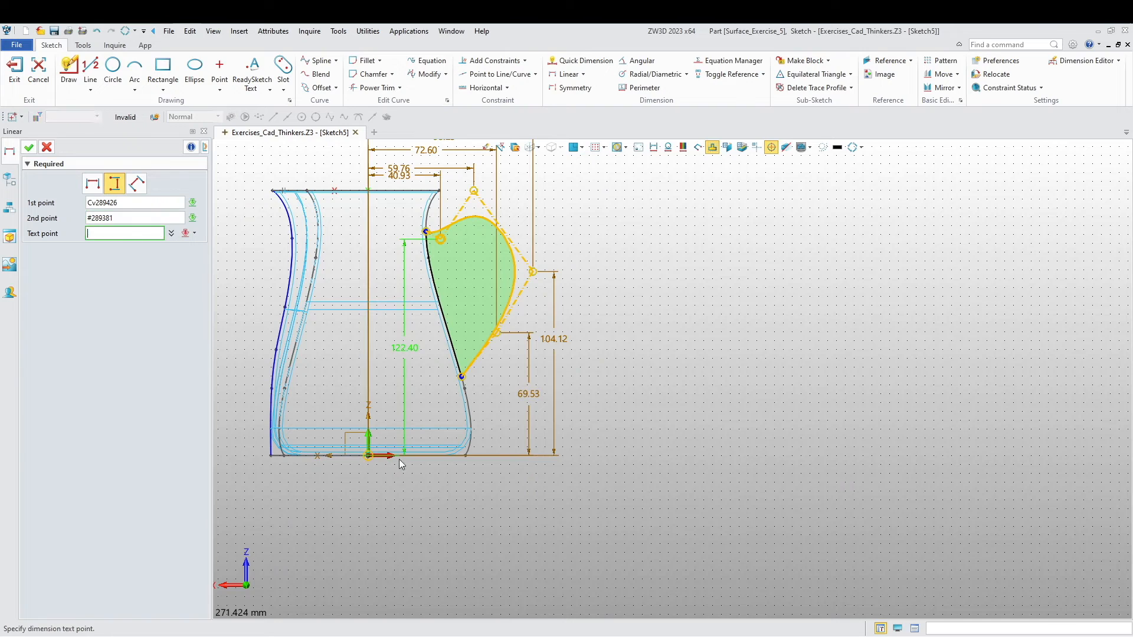
click(592, 343)
text(121.09)
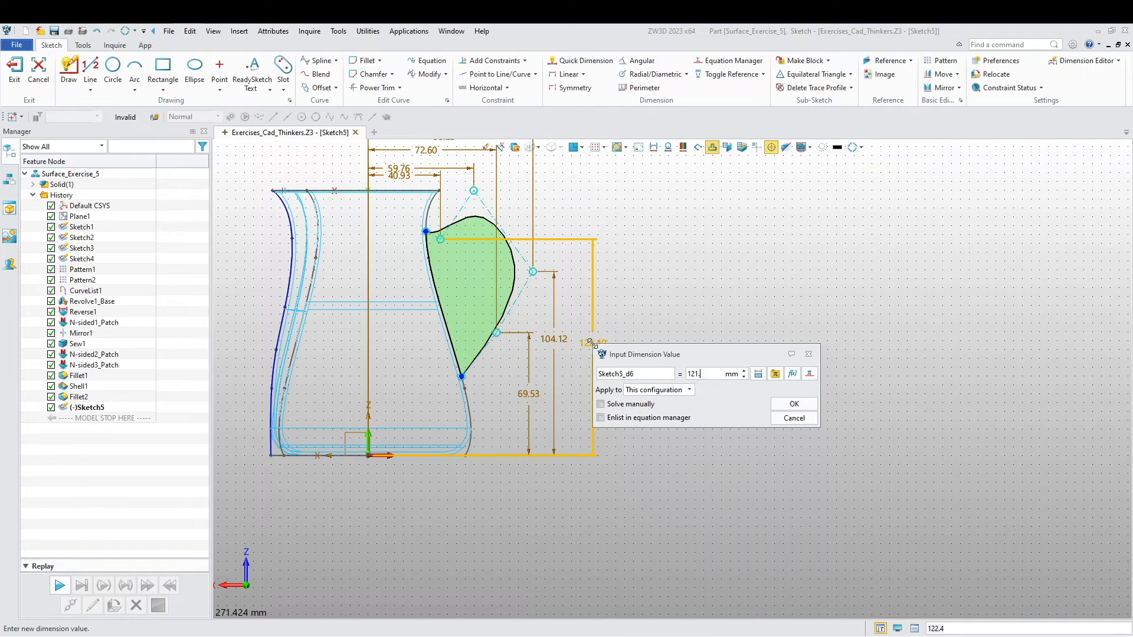
click(794, 405)
- Add a vertical dimension of 151.76 mm from the origin to the handle curve's uppermost control point and end the dimensioning
click(367, 456)
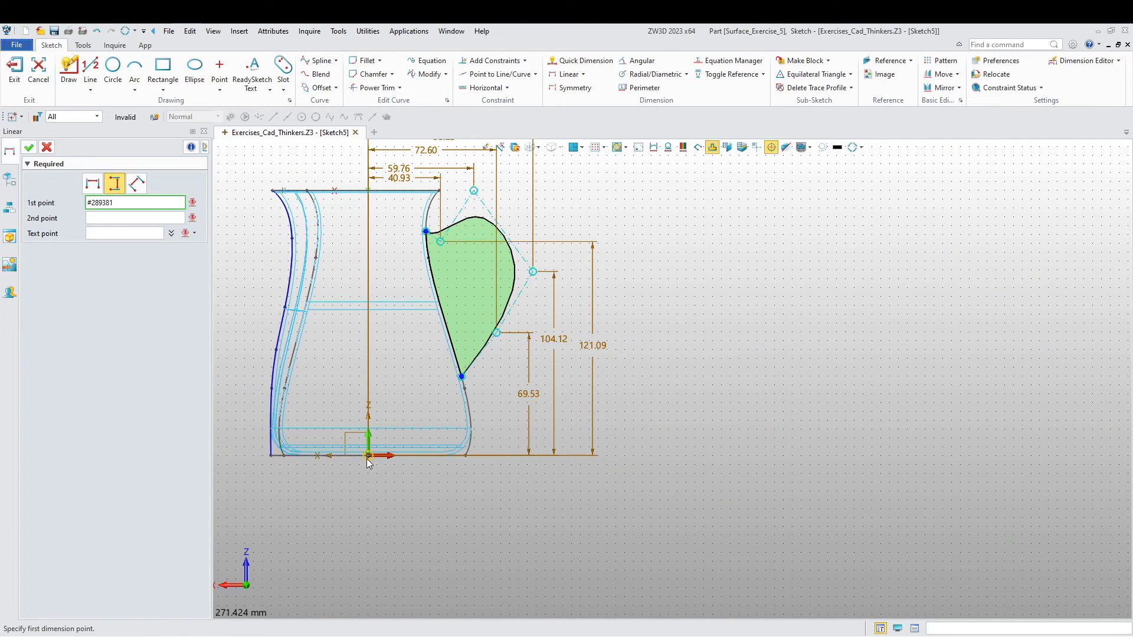
click(481, 199)
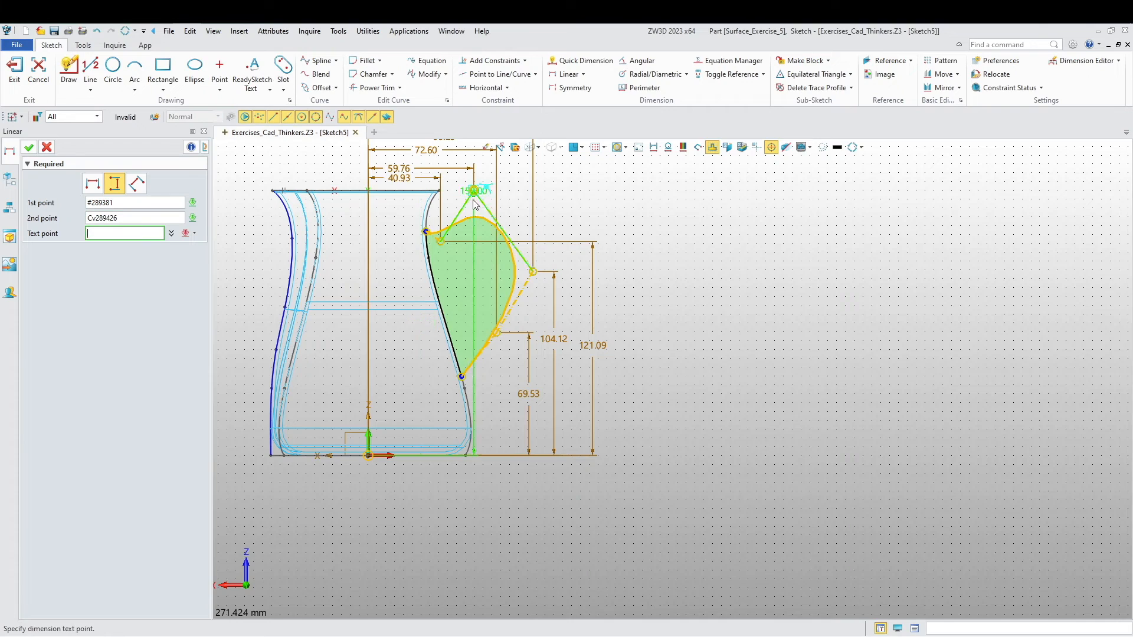
click(639, 303)
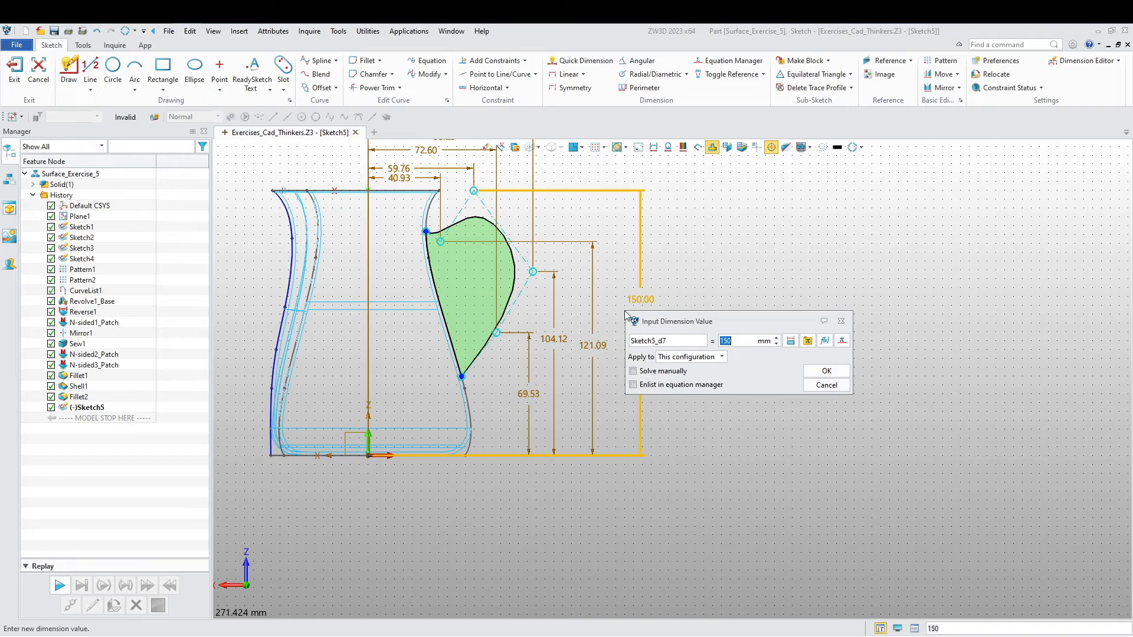
text(151.76)
key(Return)
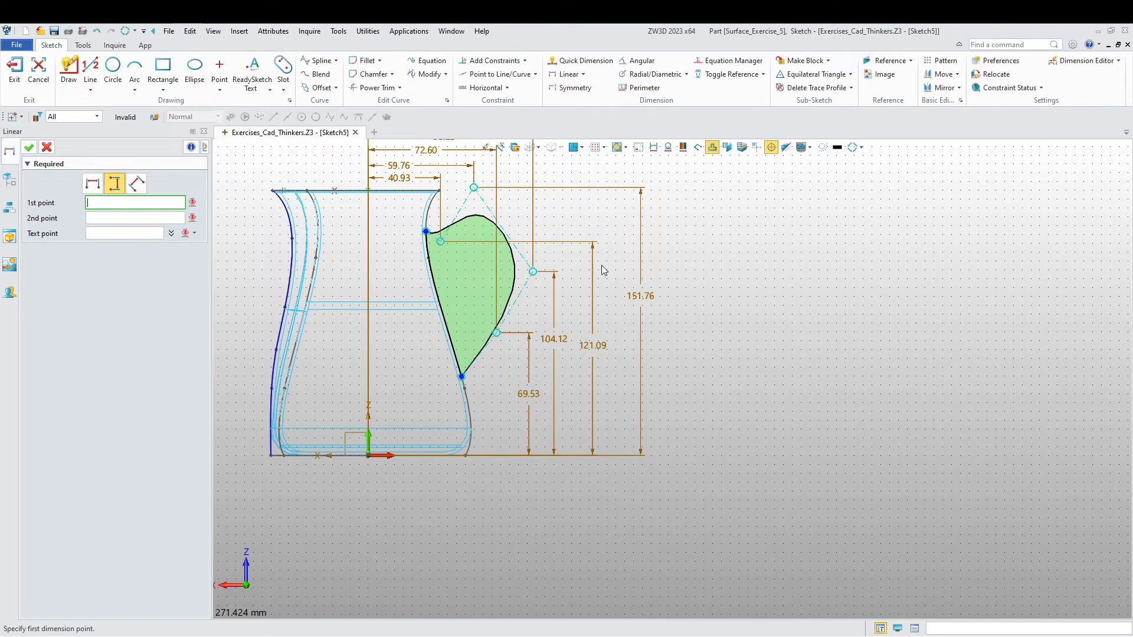
middle_drag(769, 371, 822, 349)
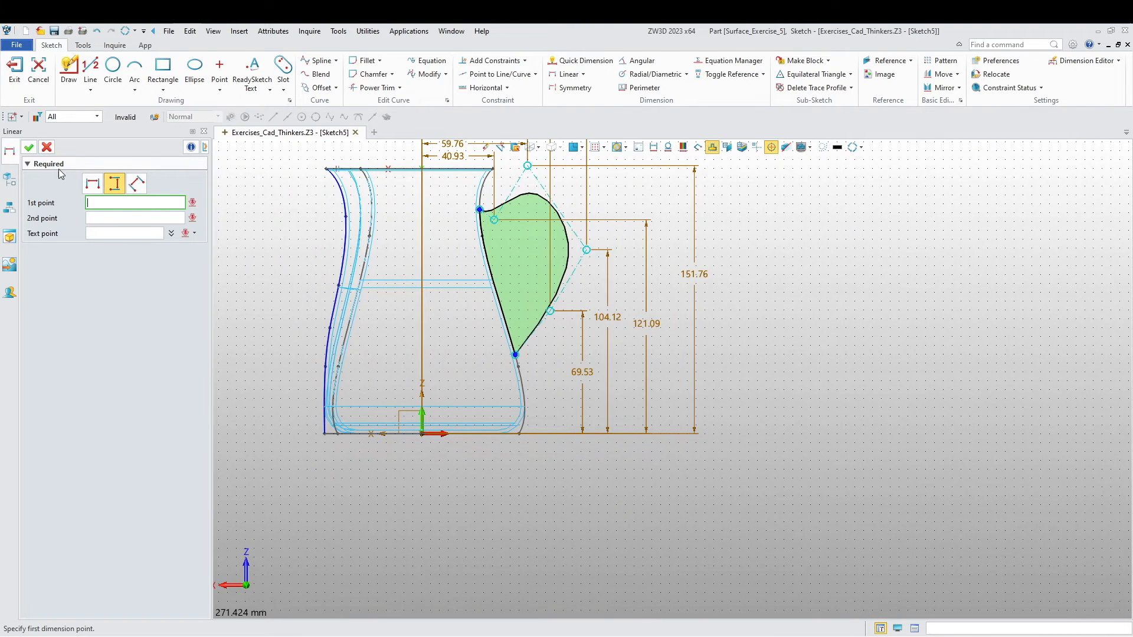
click(47, 147)
- Examine the dimensioned handle sketch against the jug's wireframe from an angled view
scroll(451, 443, up, 3)
mouse_move(451, 444)
middle_down()
mouse_move(469, 432)
mouse_move(536, 484)
mouse_move(458, 591)
middle_up()
scroll(458, 591, up, 1)
scroll(465, 391, up, 1)
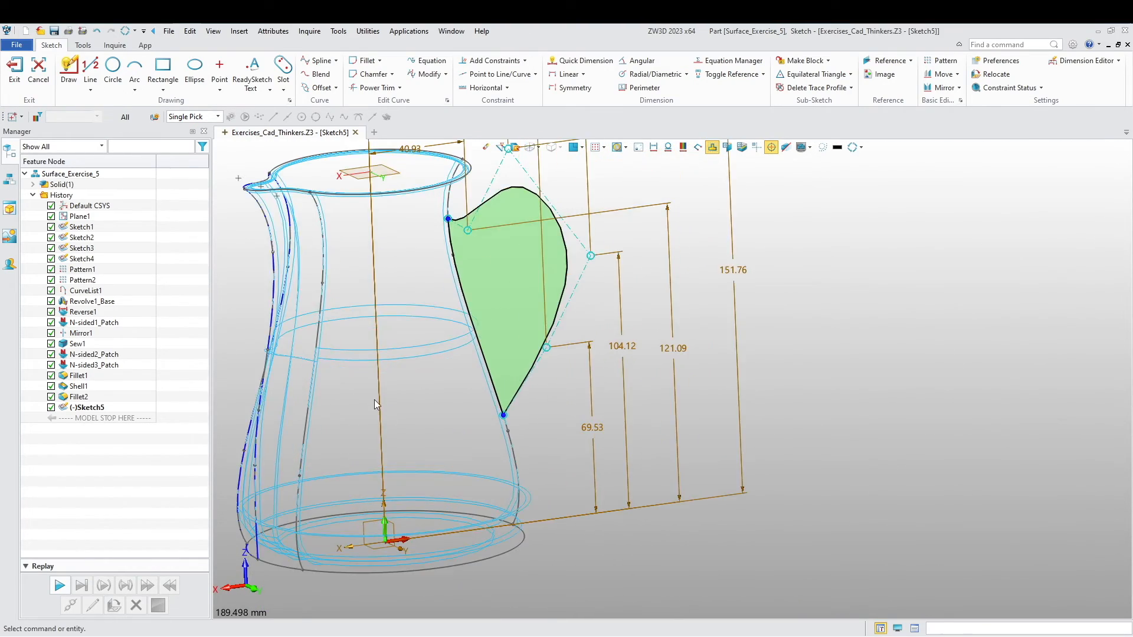
scroll(374, 399, up, 1)
scroll(429, 458, up, 2)
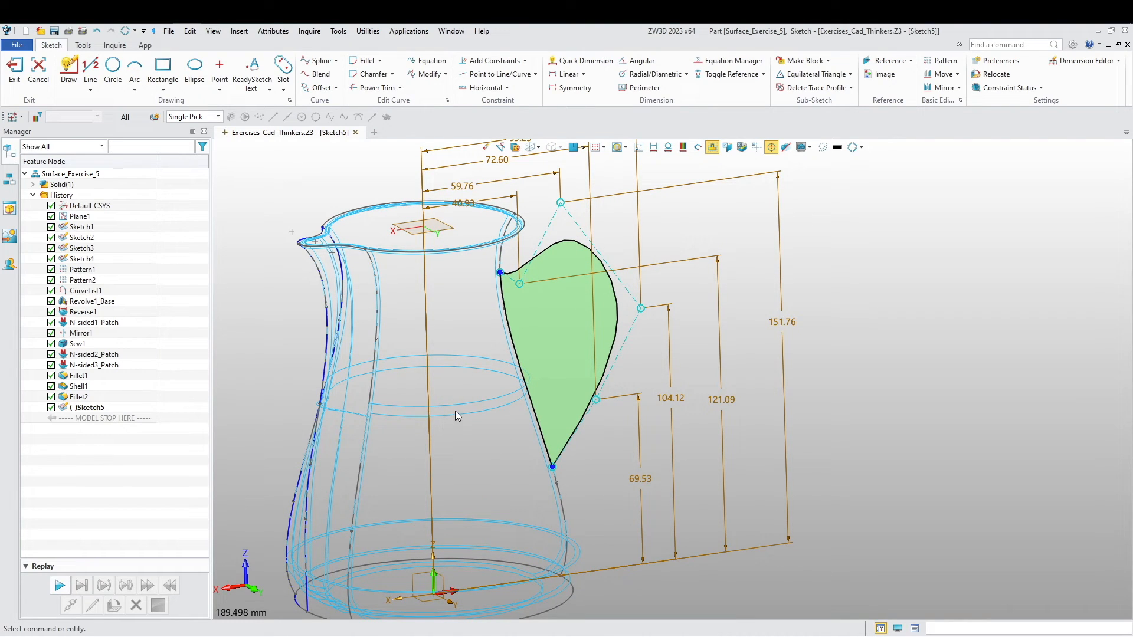
mouse_move(439, 344)
middle_down()
mouse_move(507, 369)
mouse_move(488, 366)
middle_up()
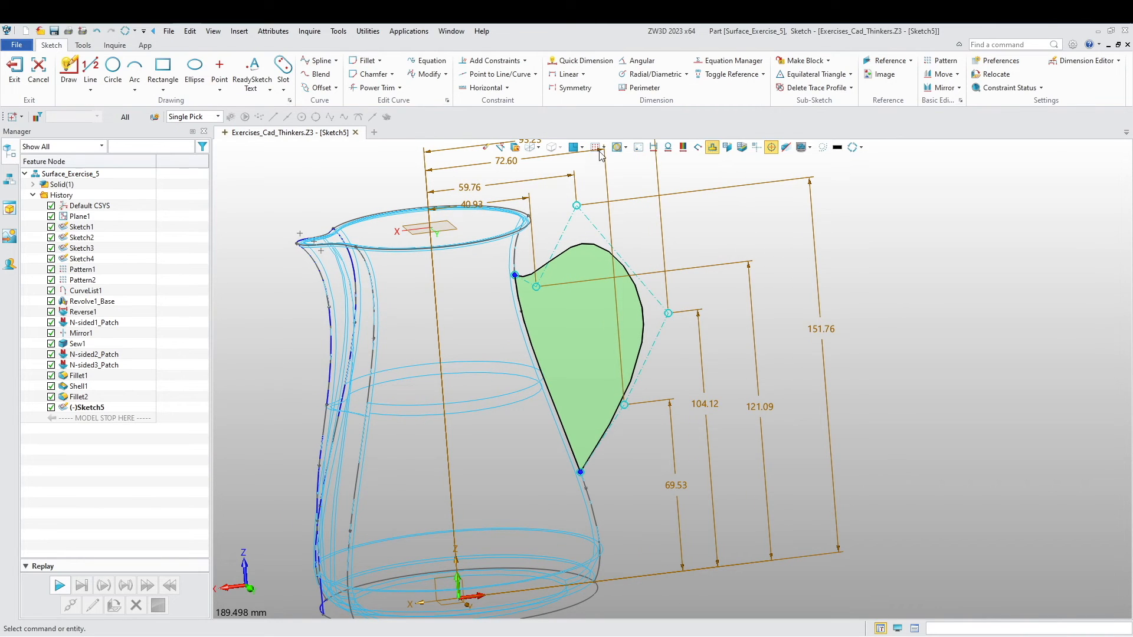
click(574, 148)
middle_drag(696, 298, 459, 367)
- Offset the closed handle outline, both the outer curve and the jug-side profile curve, inward by 10 mm
scroll(569, 358, up, 4)
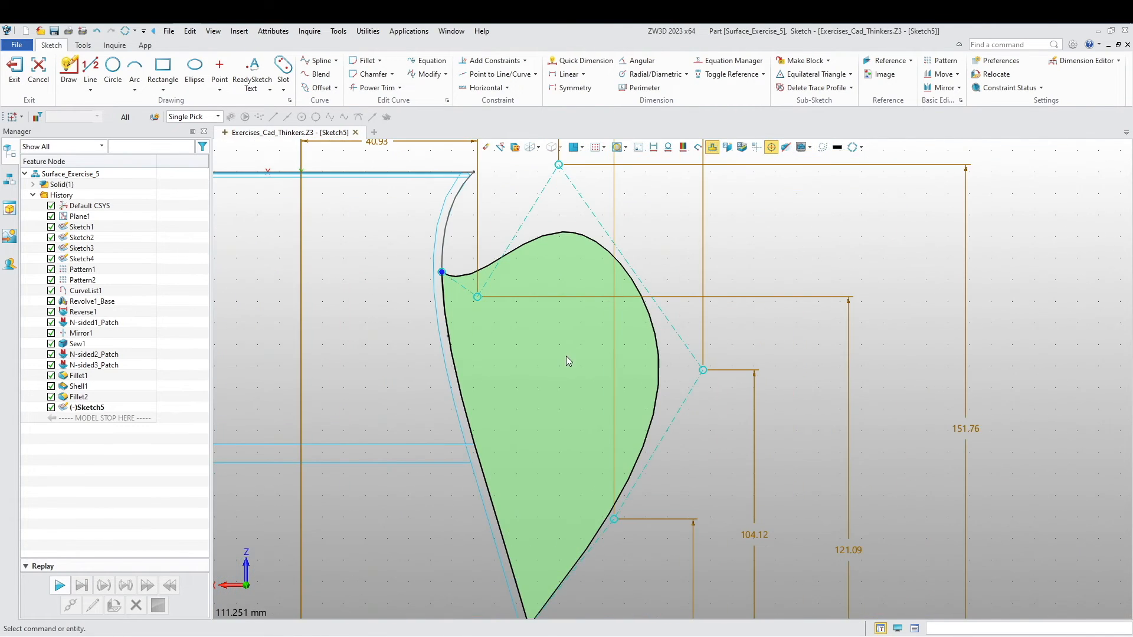
scroll(390, 351, down, 3)
middle_drag(390, 350, 431, 324)
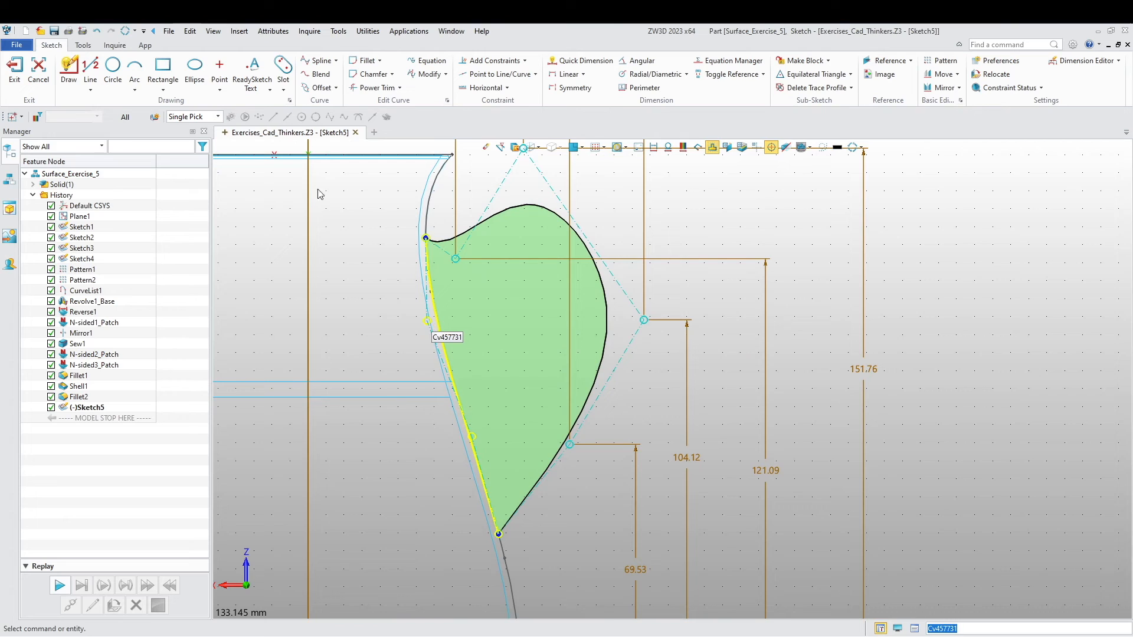
click(318, 88)
click(501, 219)
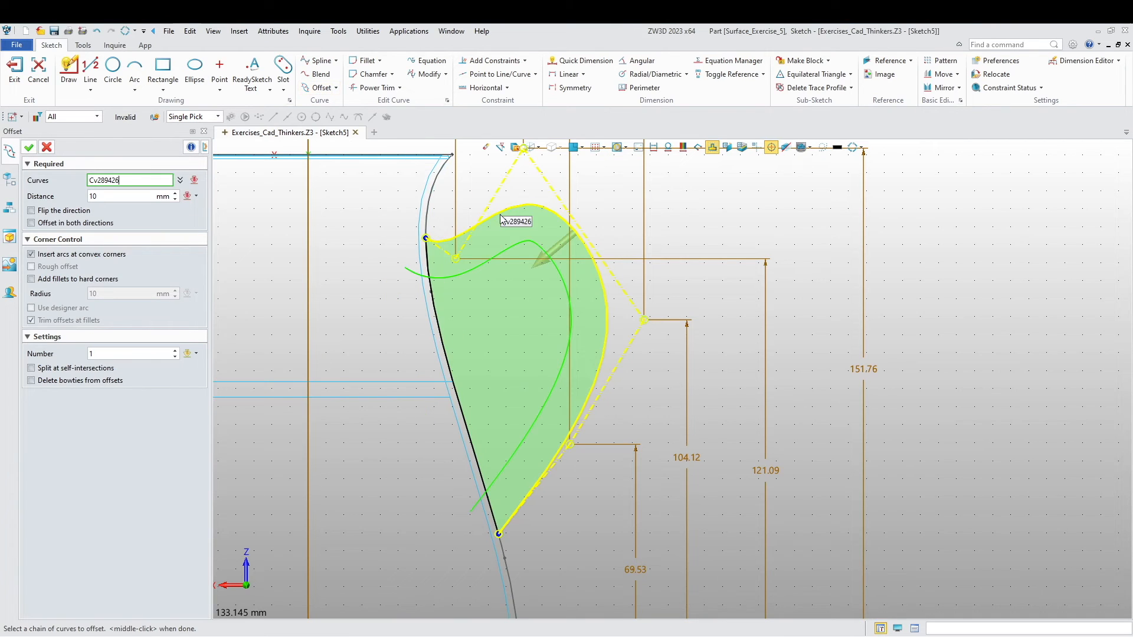
click(501, 214)
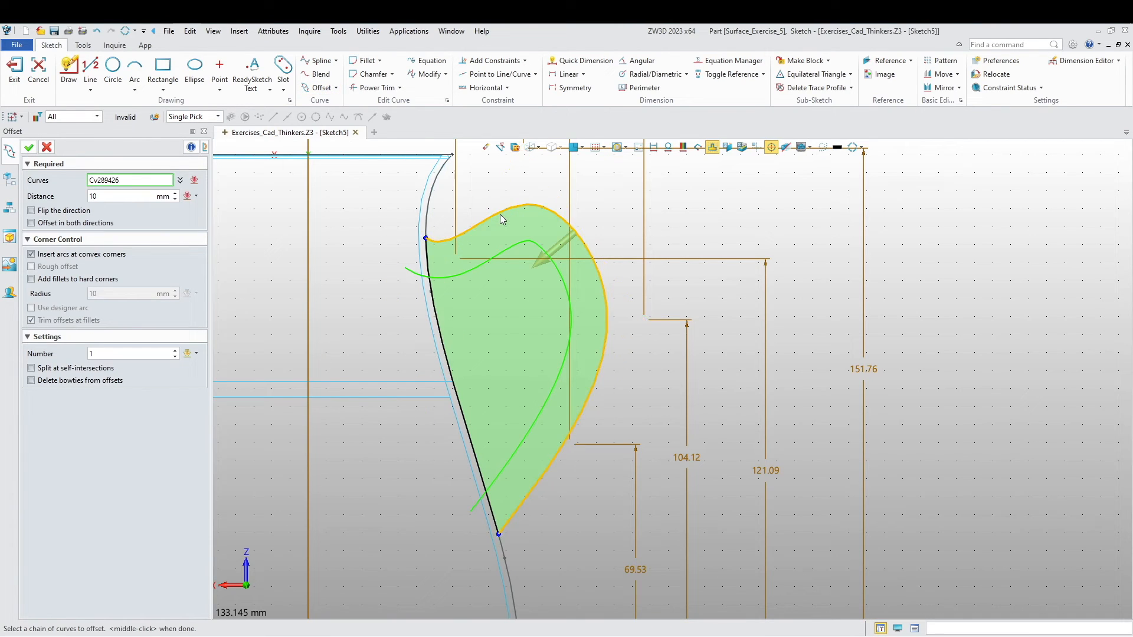
click(437, 325)
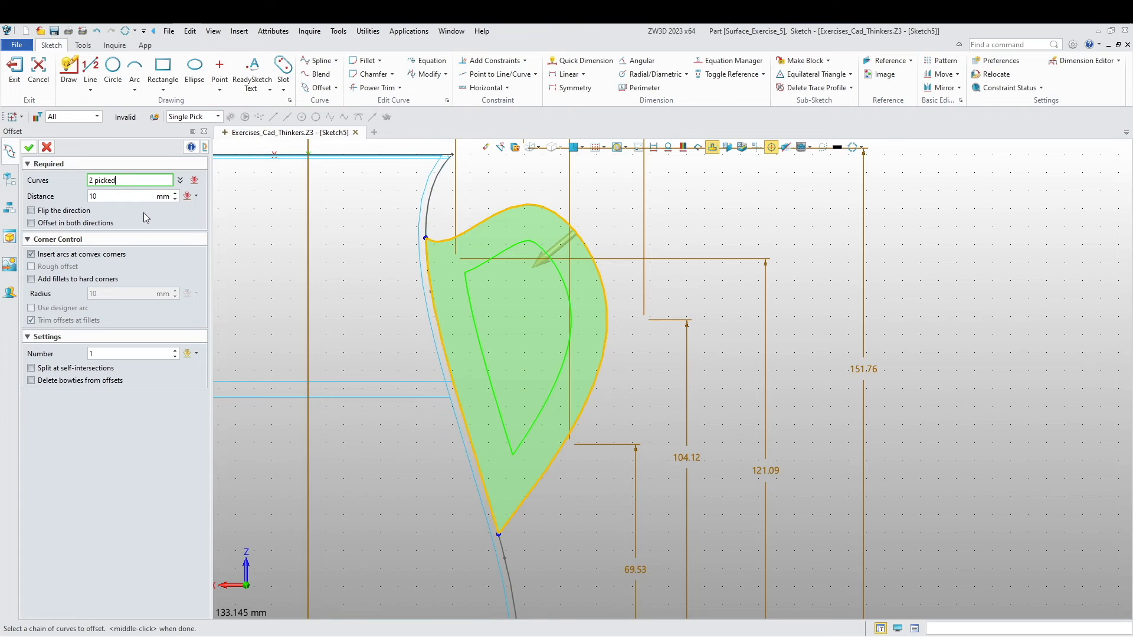
scroll(516, 242, up, 10)
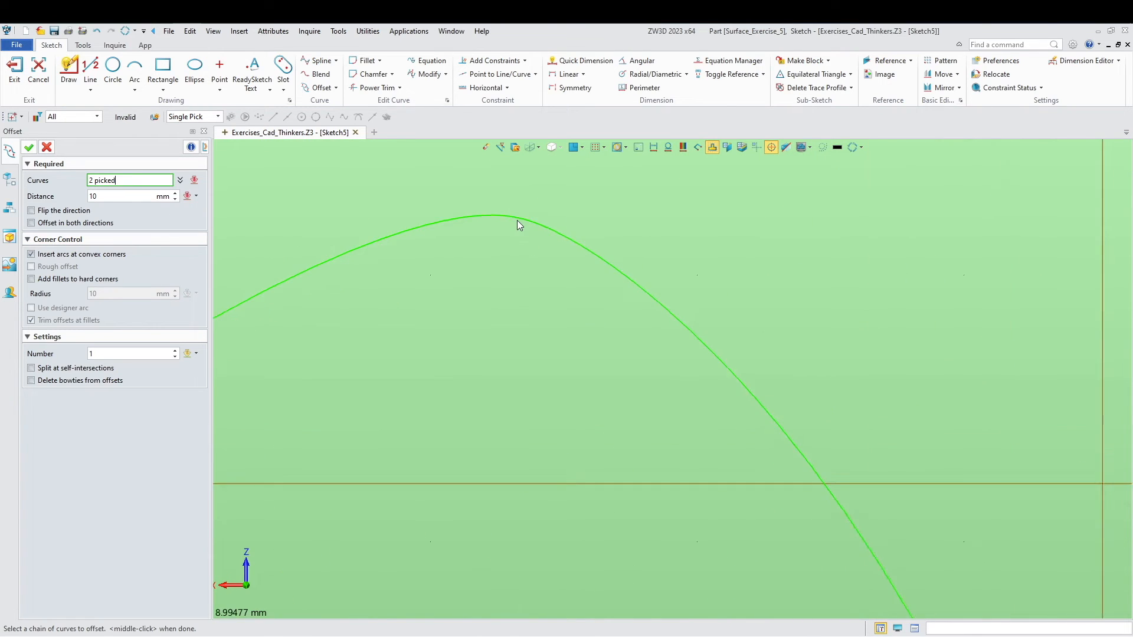
scroll(501, 215, down, 8)
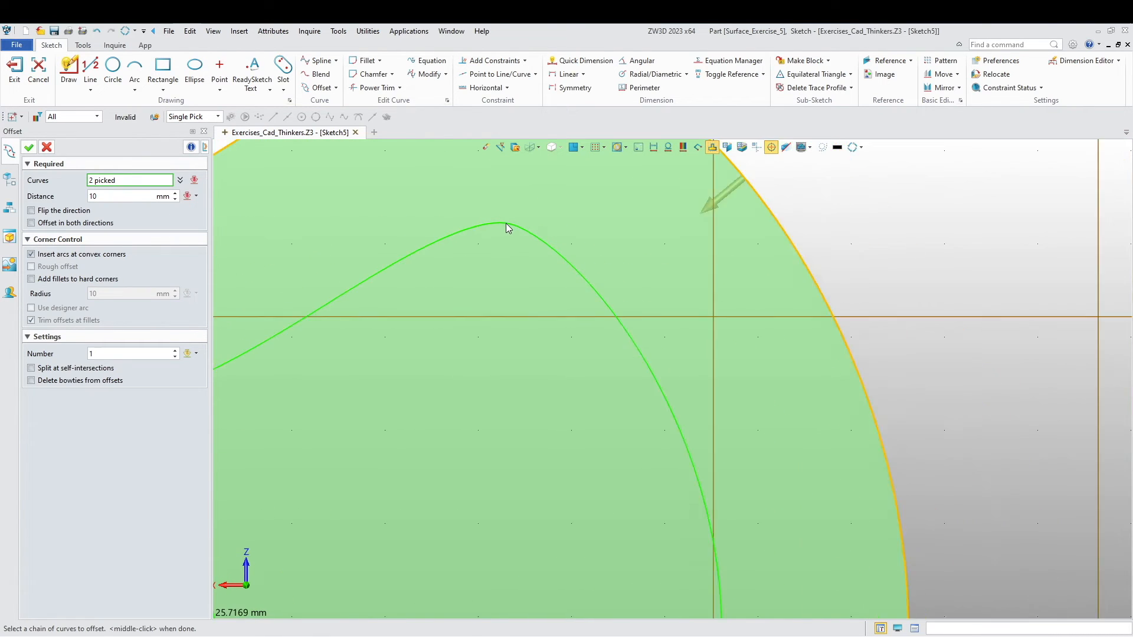
click(29, 148)
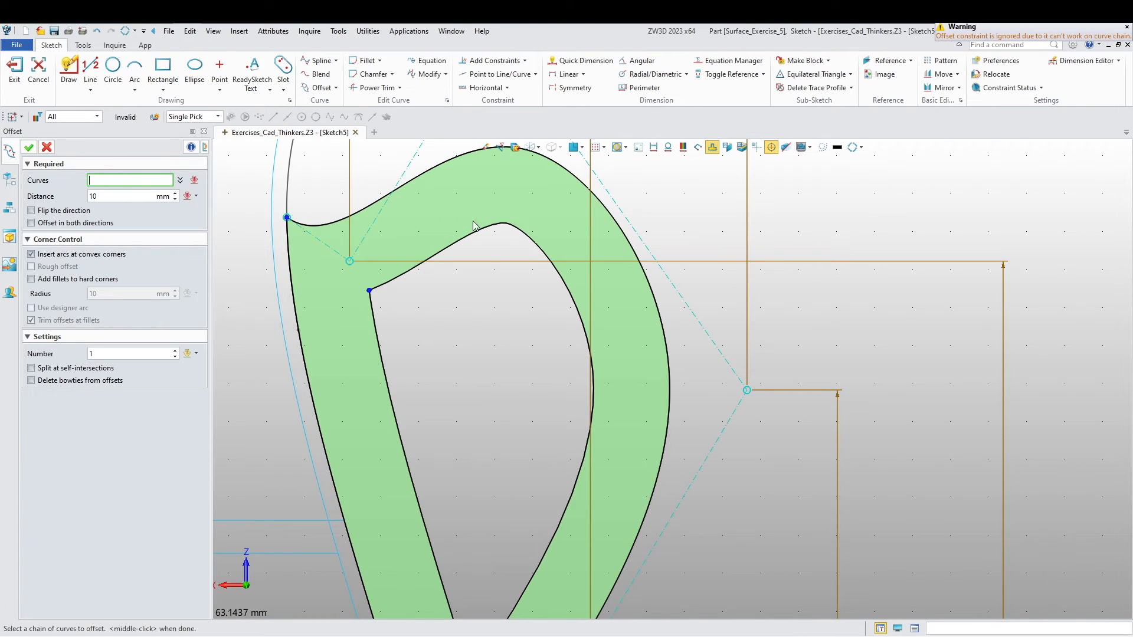
- Examine the crest of the inner offset curve up close and the whole handle outline on the jug, ending the Offset command
scroll(523, 229, up, 8)
scroll(439, 207, up, 10)
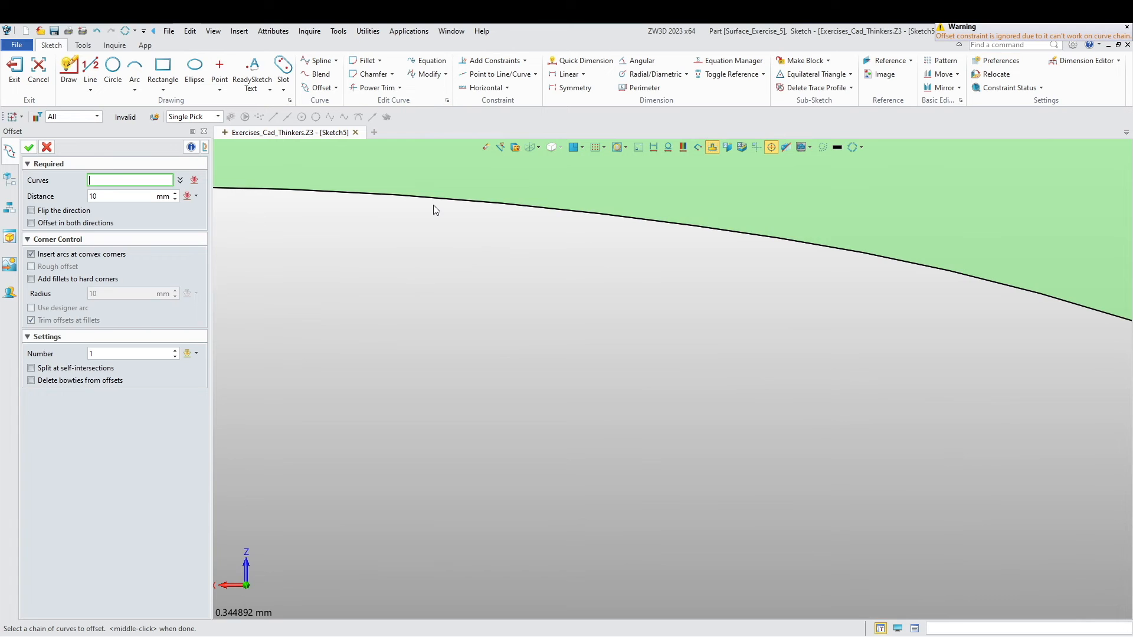
scroll(434, 210, down, 15)
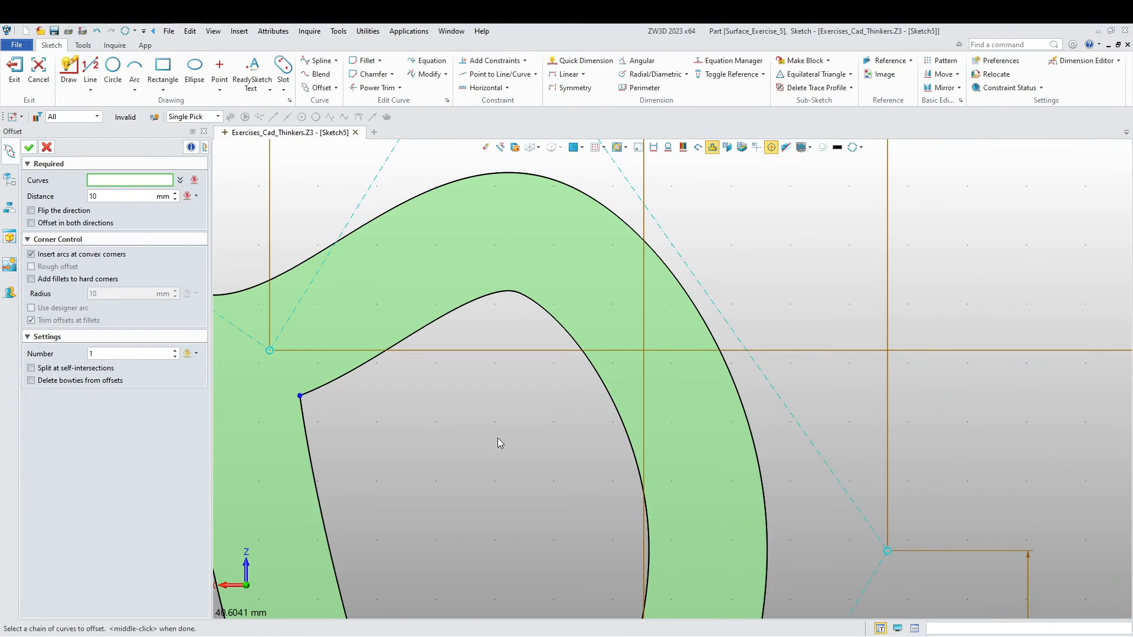
middle_drag(498, 438, 603, 358)
scroll(469, 401, down, 2)
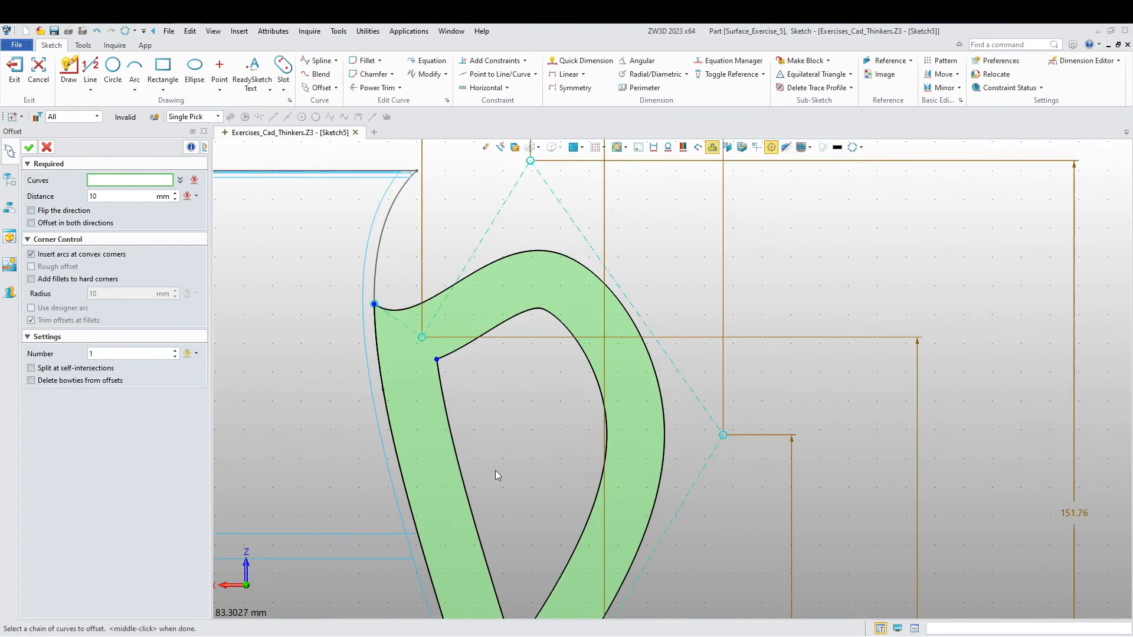
middle_drag(495, 469, 520, 328)
scroll(536, 573, up, 2)
scroll(566, 453, up, 3)
middle_drag(730, 233, 607, 372)
scroll(607, 371, down, 3)
middle_drag(647, 300, 499, 606)
scroll(531, 486, down, 2)
middle_drag(561, 384, 582, 494)
scroll(475, 362, up, 9)
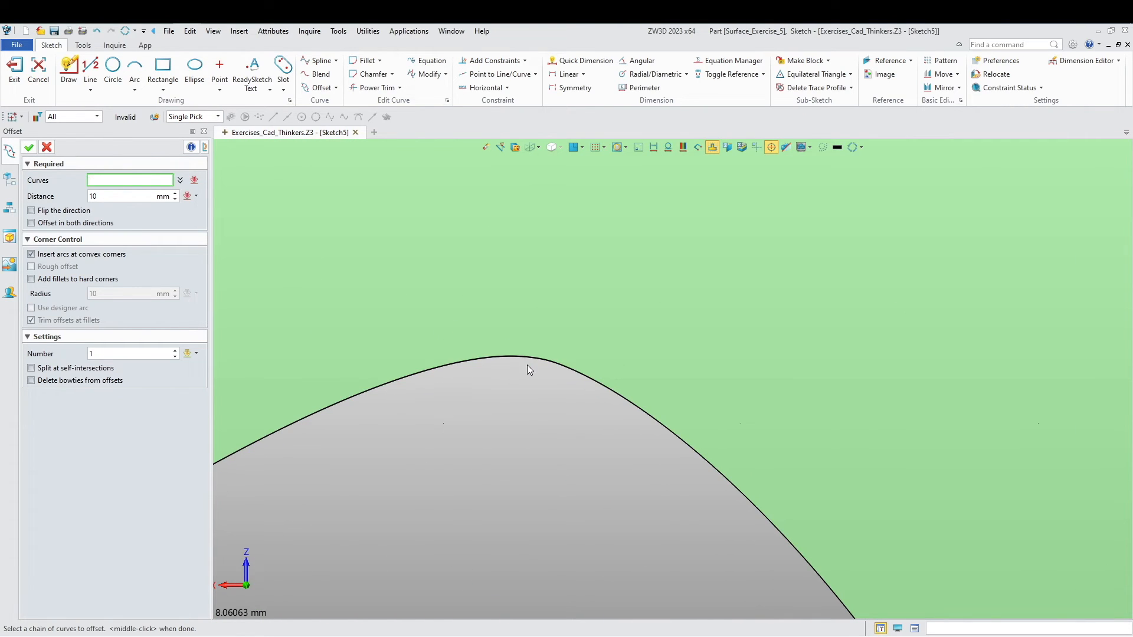
scroll(526, 364, down, 6)
mouse_move(497, 424)
middle_down()
mouse_move(522, 476)
mouse_move(536, 450)
mouse_move(534, 506)
mouse_move(522, 493)
middle_up()
scroll(522, 476, down, 5)
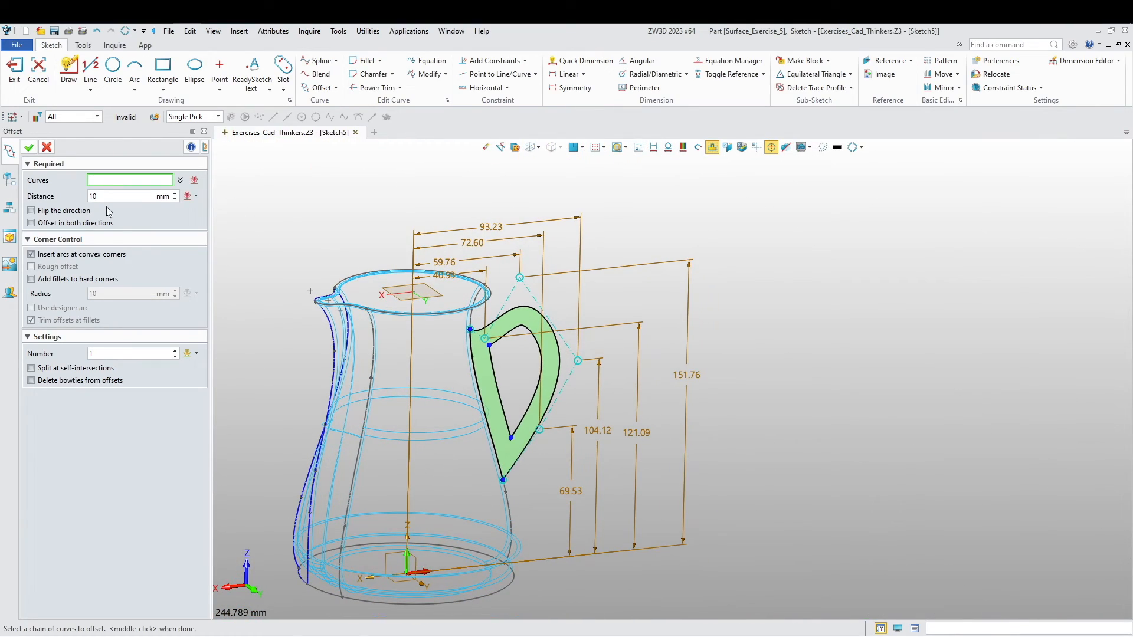
click(48, 146)
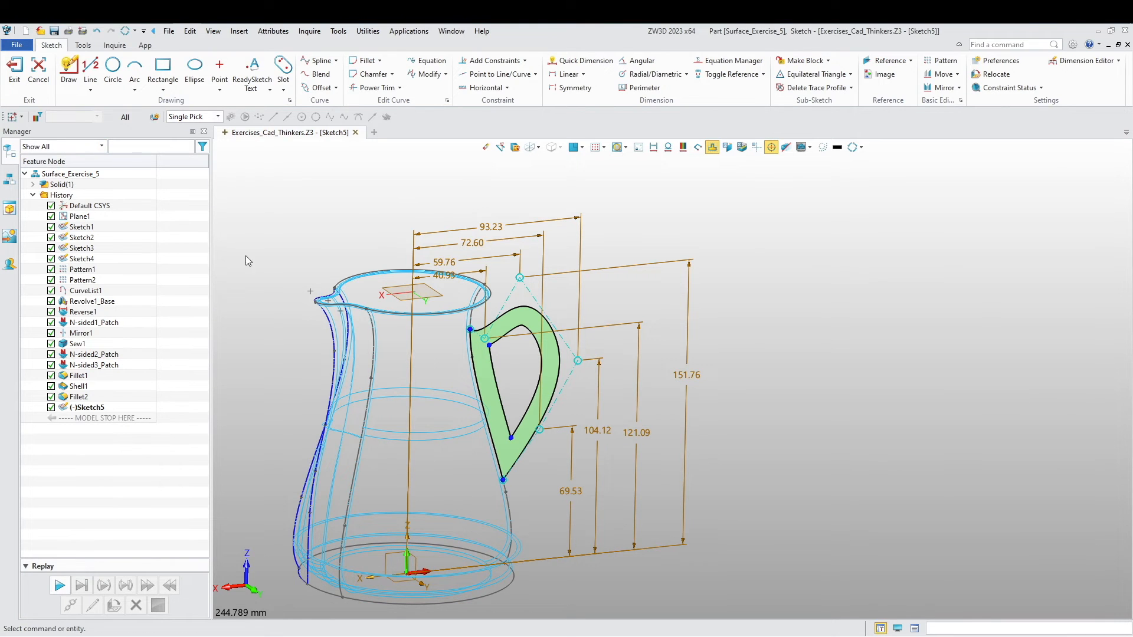
- Undo the 10 mm inner offset of the handle outline, leaving the outer handle curve and the jug-side profile curve
middle_drag(265, 258, 300, 267)
scroll(520, 378, up, 5)
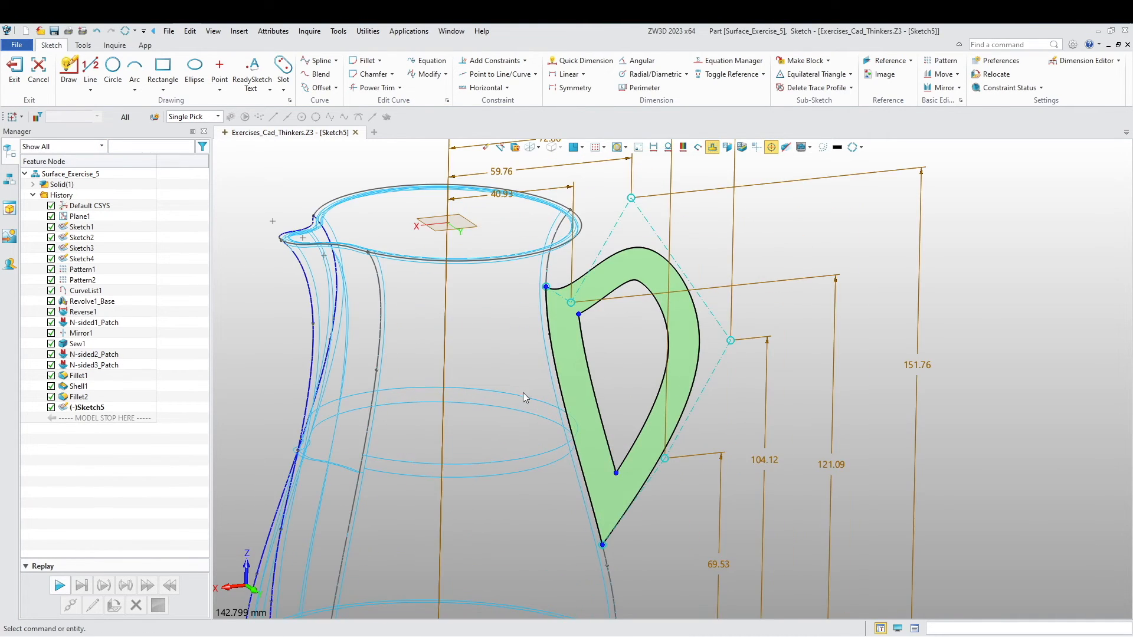
mouse_move(643, 431)
middle_down()
mouse_move(629, 465)
mouse_move(664, 515)
mouse_move(671, 500)
middle_up()
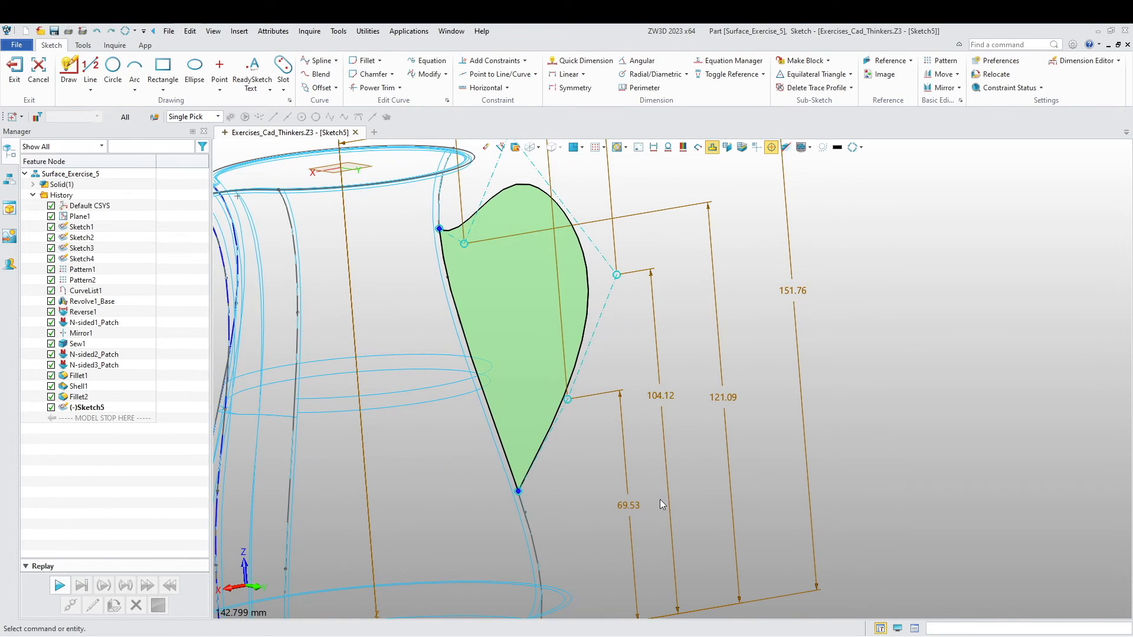
middle_drag(635, 426, 626, 468)
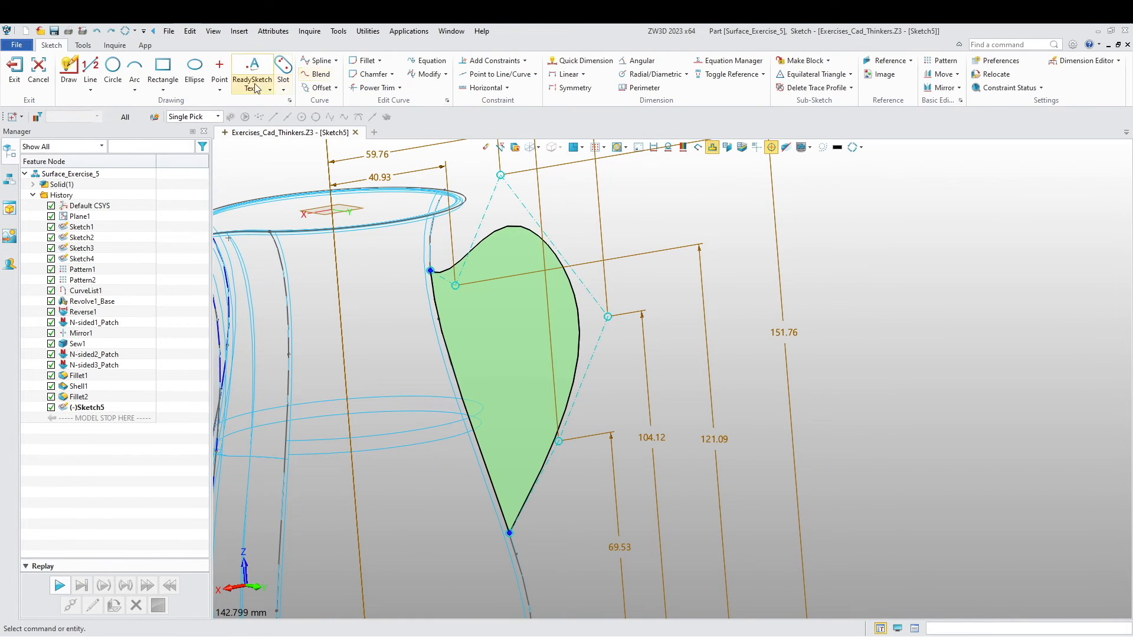
- Offset the outer handle curve and the jug-side profile curve together inward by 8 mm
click(321, 88)
click(509, 230)
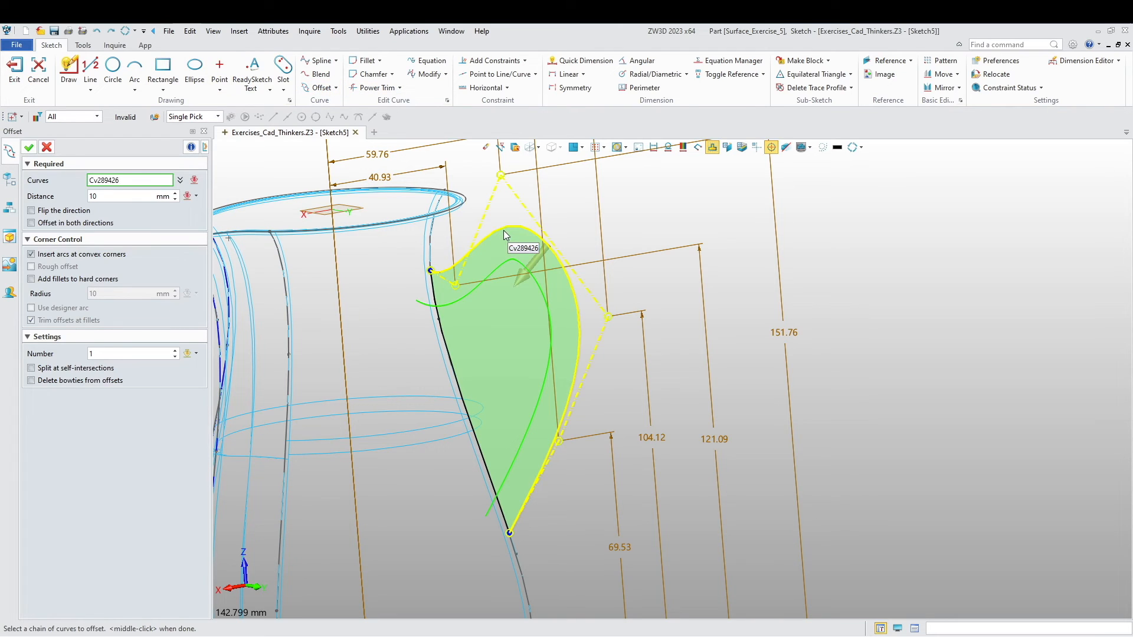
click(444, 335)
click(123, 197)
text(8)
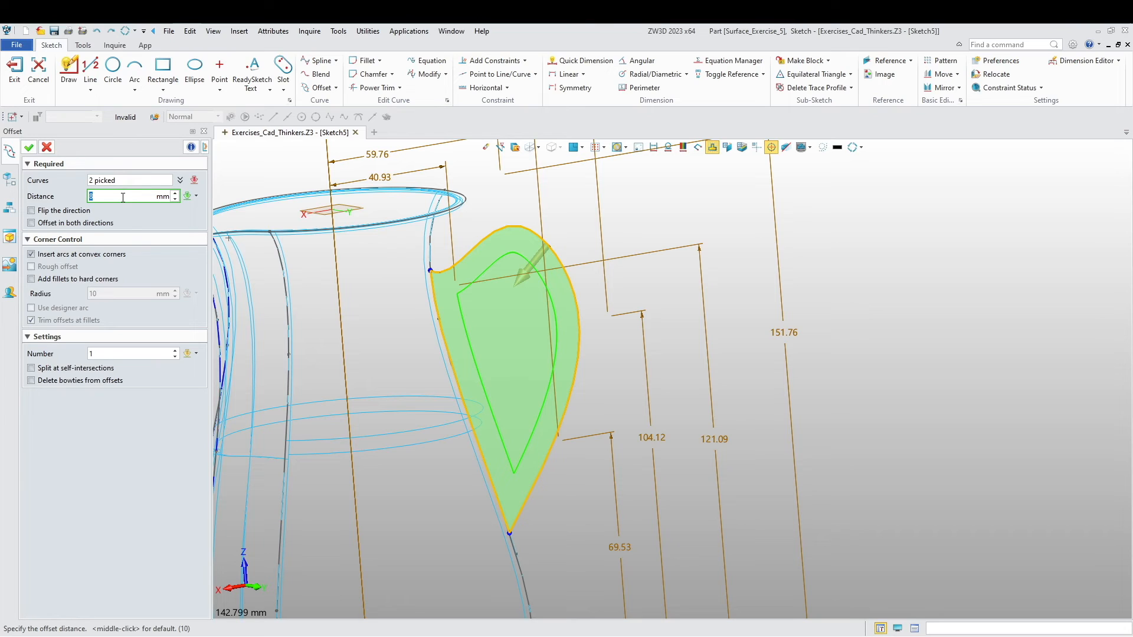
text(7)
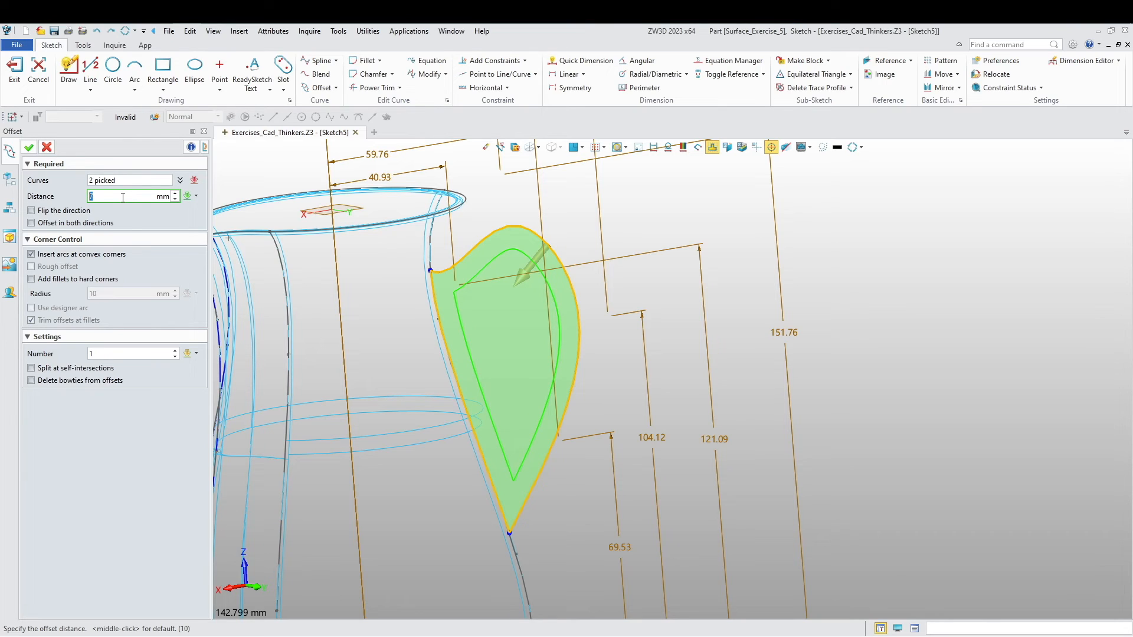
scroll(122, 198, down, 1)
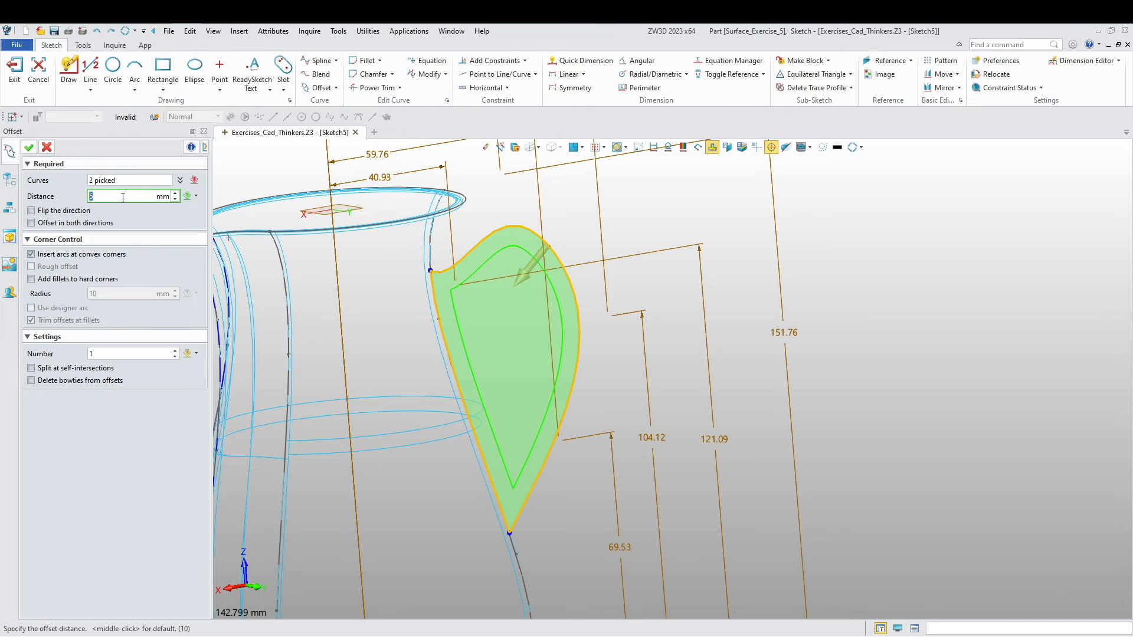
scroll(123, 198, up, 1)
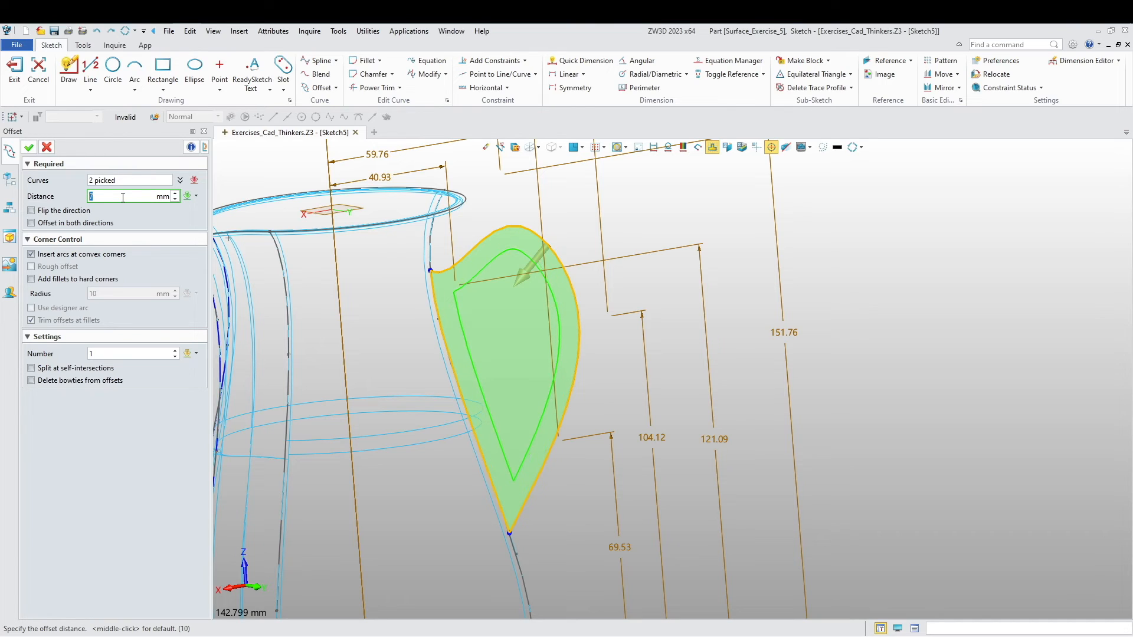
scroll(123, 197, down, 1)
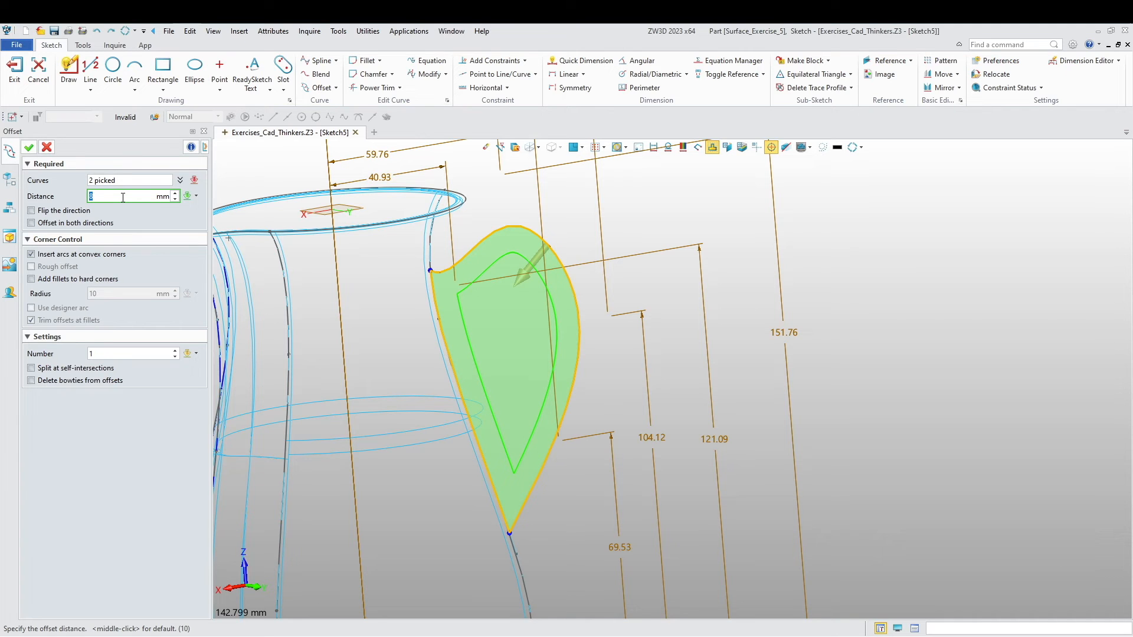
click(28, 147)
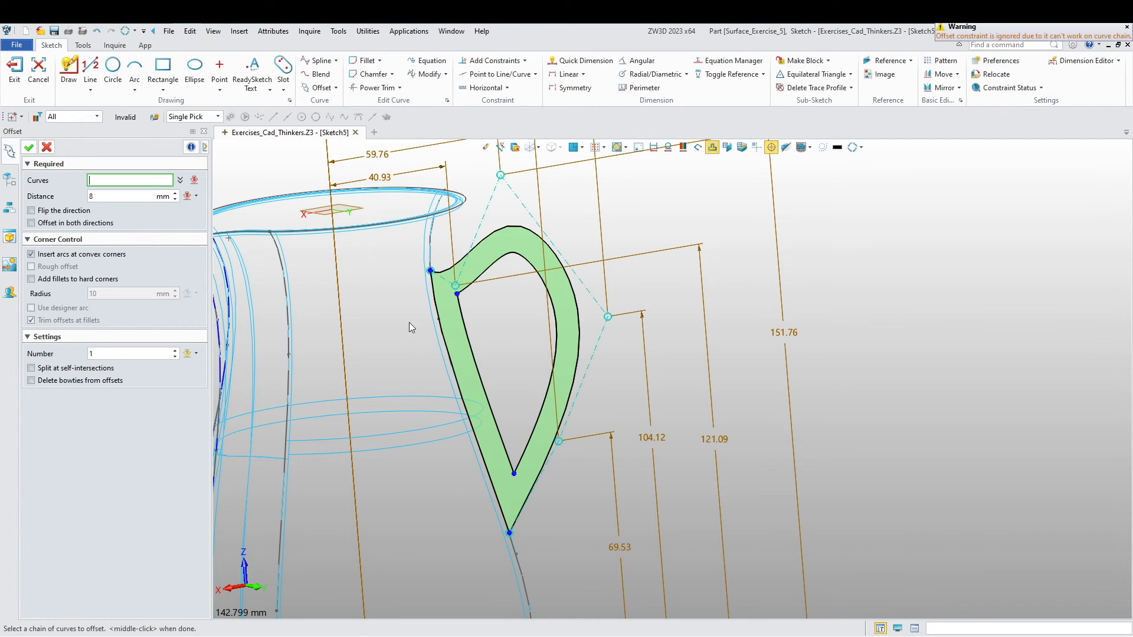
- Examine the crest of the inner offset curve up close, then end the Offset command and exit the sketch
middle_drag(409, 322, 423, 366)
scroll(540, 242, up, 10)
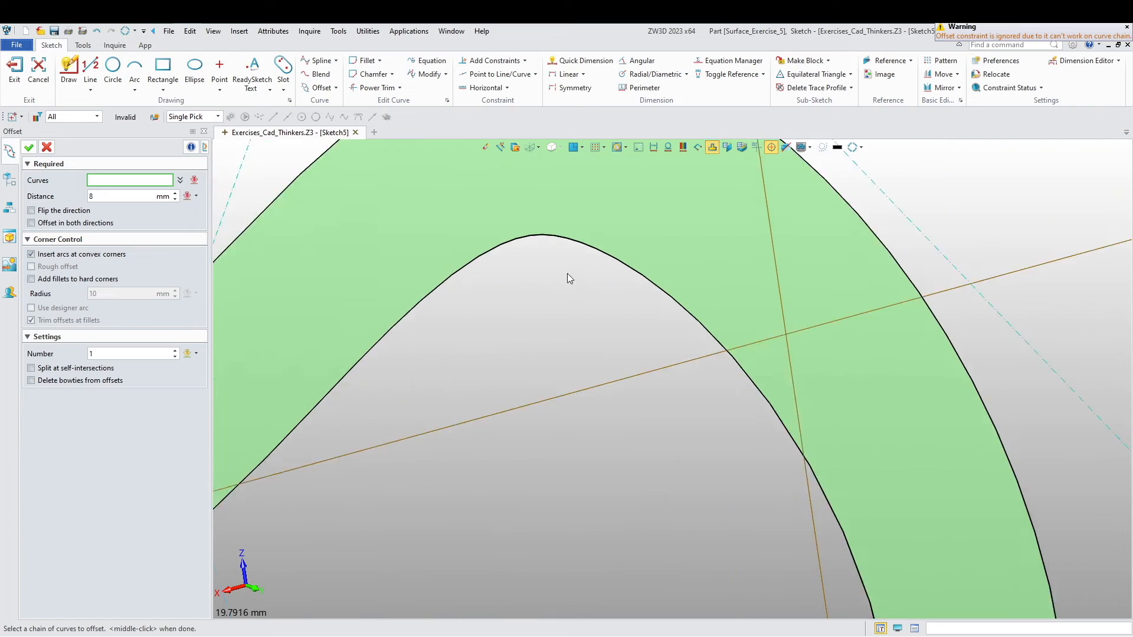
scroll(539, 242, up, 3)
scroll(531, 210, down, 15)
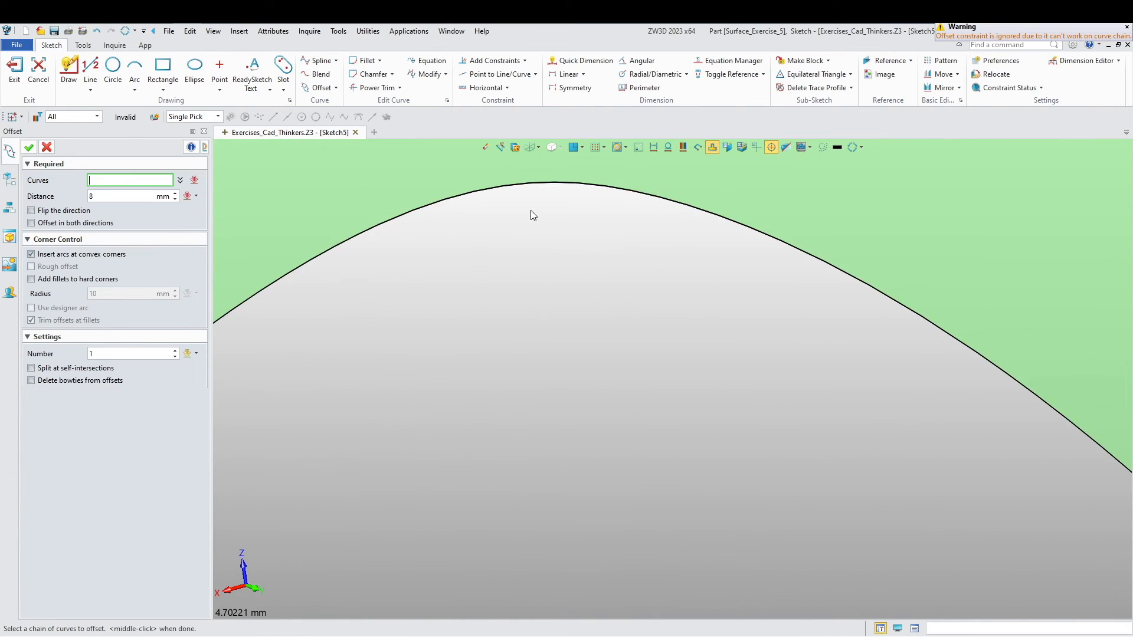
scroll(490, 239, up, 3)
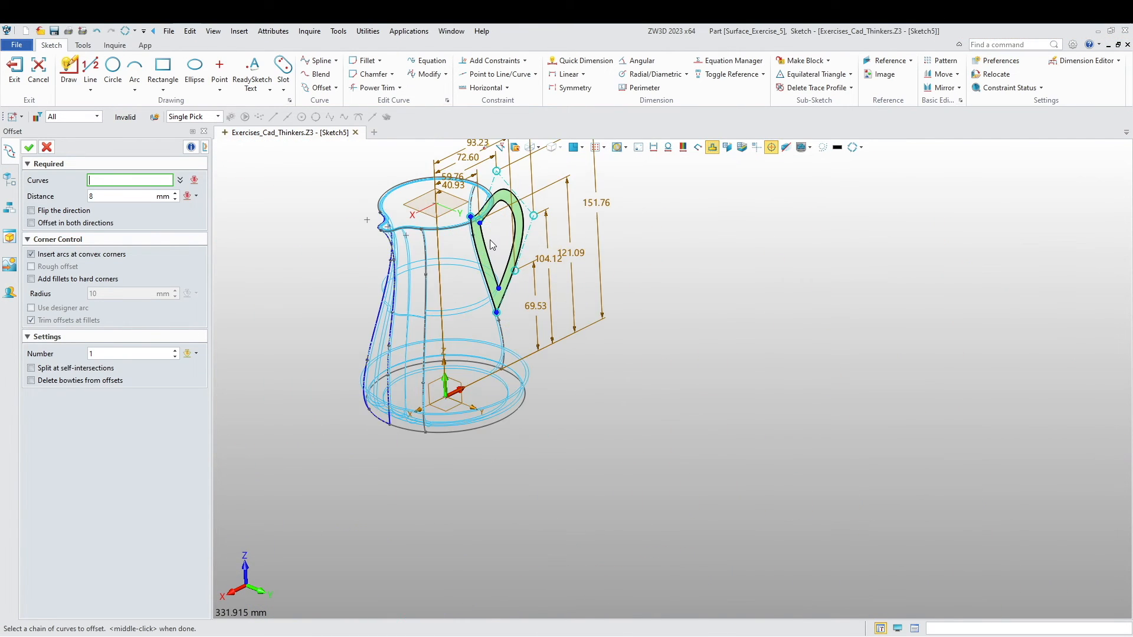
click(47, 147)
click(16, 82)
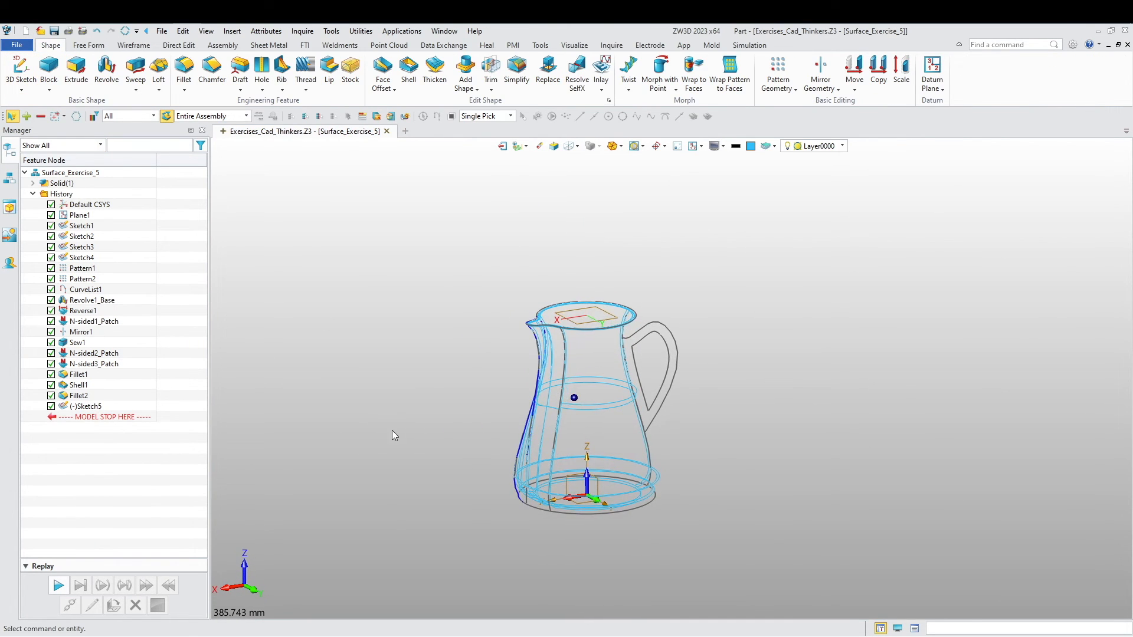
- Reopen the handle sketch and apply Auto Constrain with dimension creation enabled
right_click(314, 330)
click(317, 339)
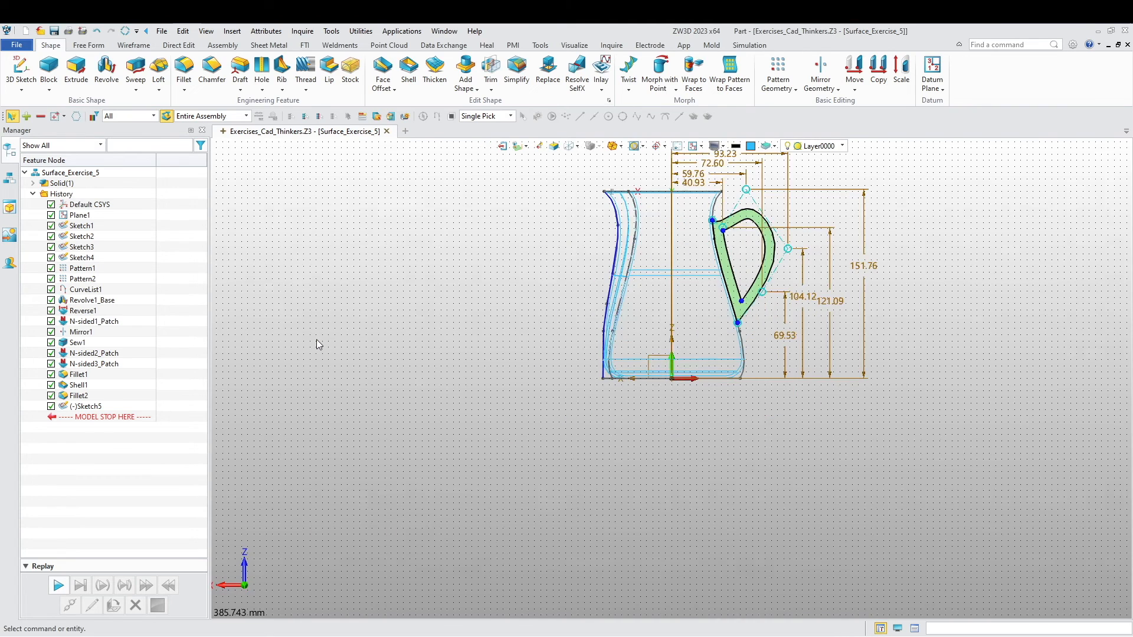
scroll(592, 333, up, 3)
middle_drag(530, 333, 445, 361)
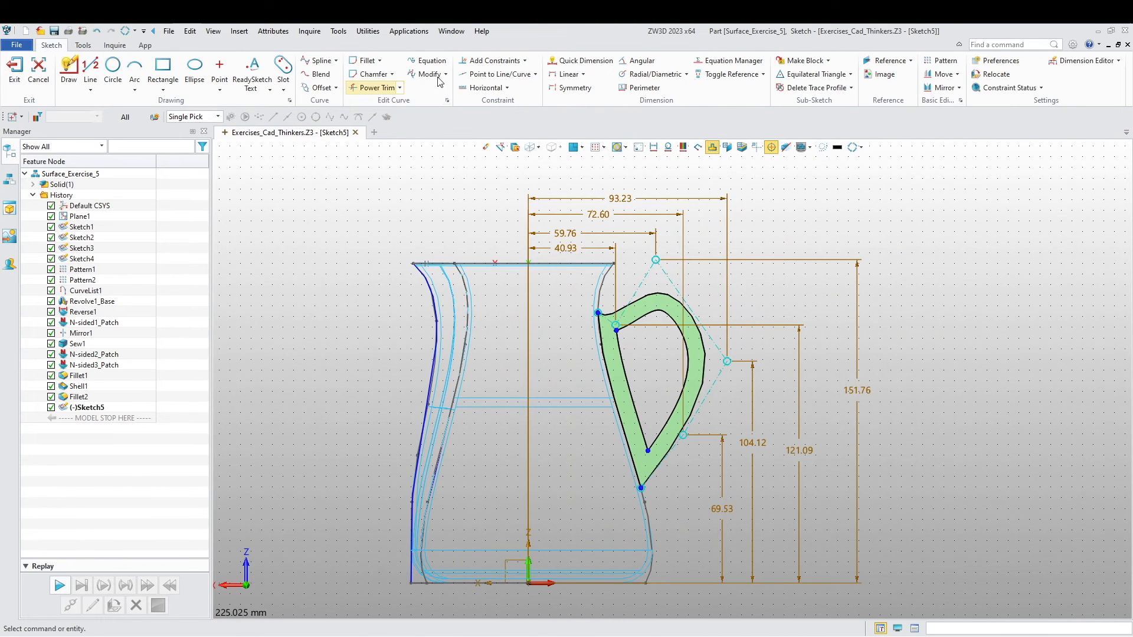
click(525, 61)
click(490, 95)
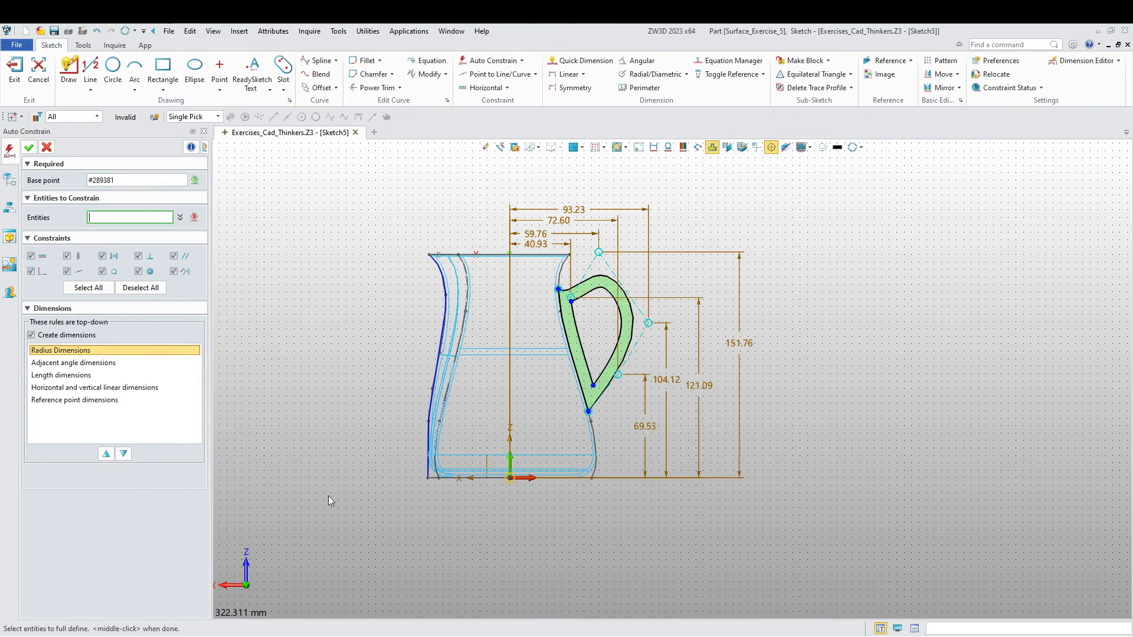
click(28, 147)
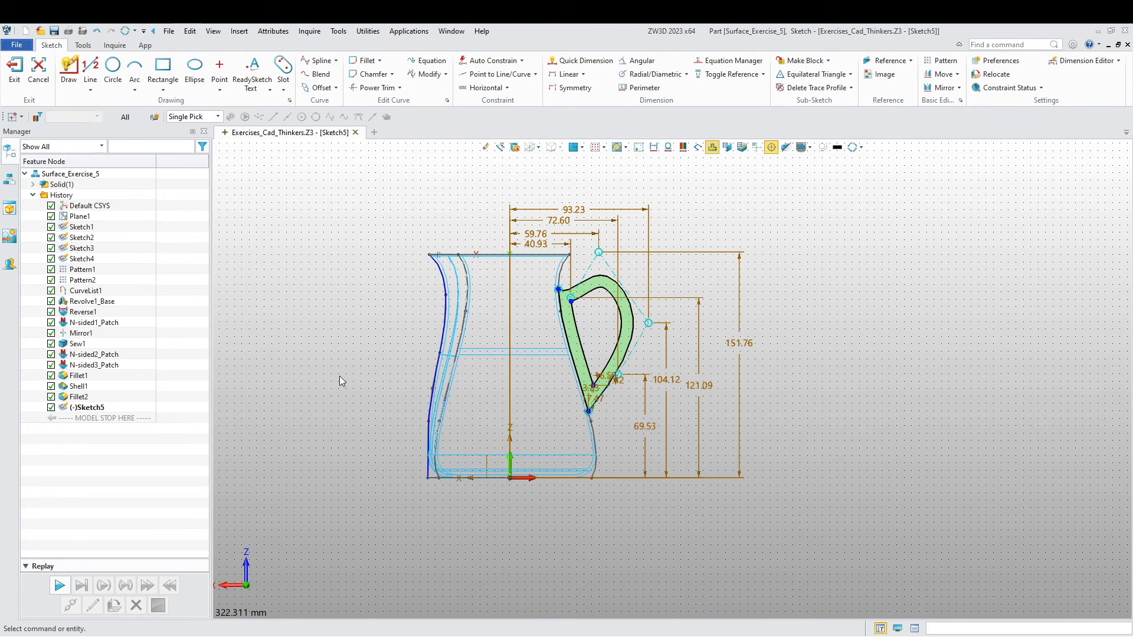
- Check the handle sketch's constraint status, close the report and exit the sketch
mouse_move(388, 429)
middle_down()
mouse_move(397, 371)
mouse_move(397, 384)
middle_up()
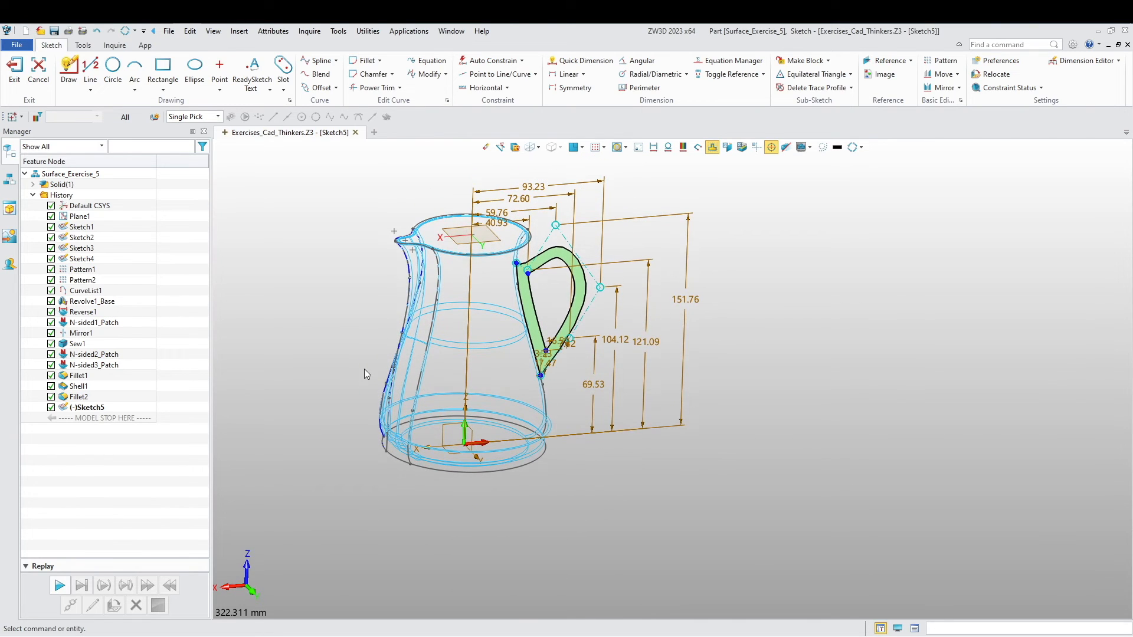
click(1001, 89)
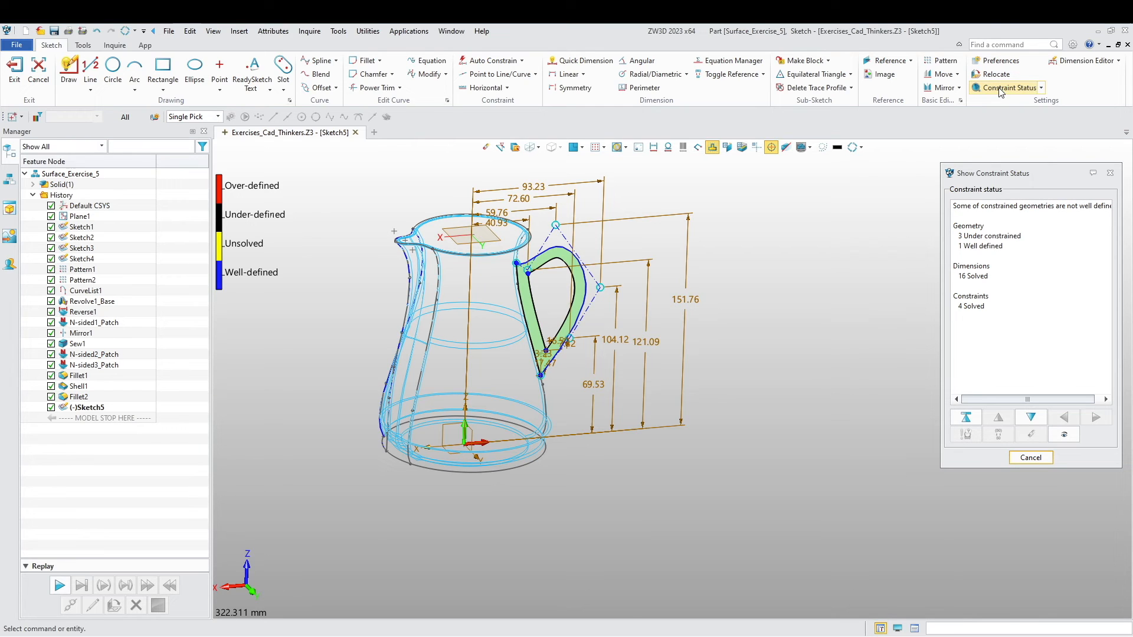
click(1112, 174)
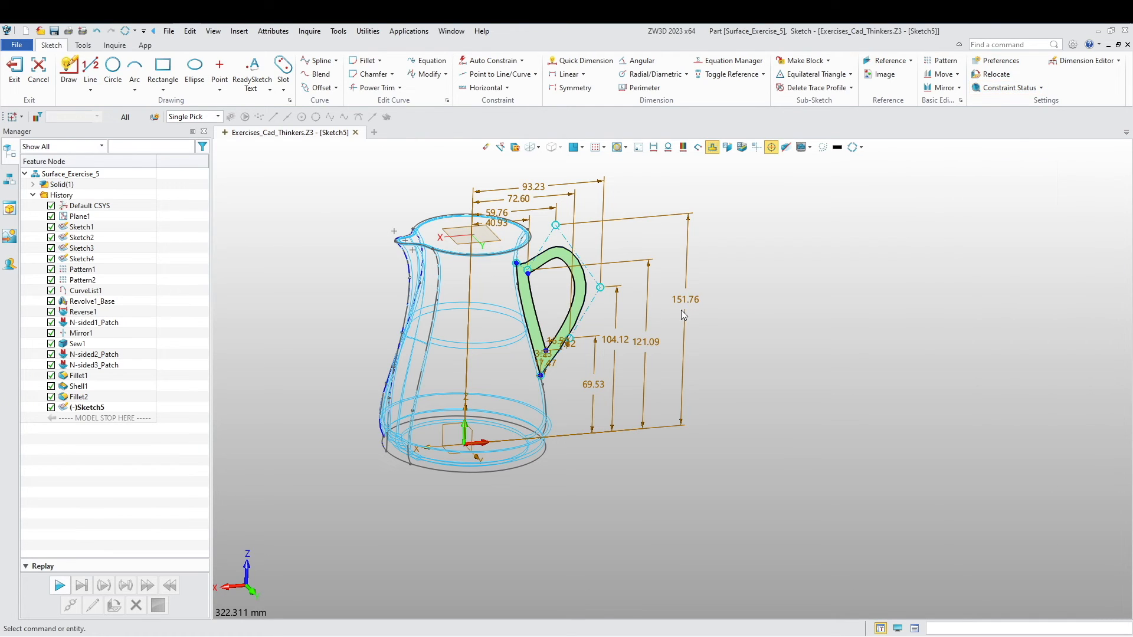
click(14, 69)
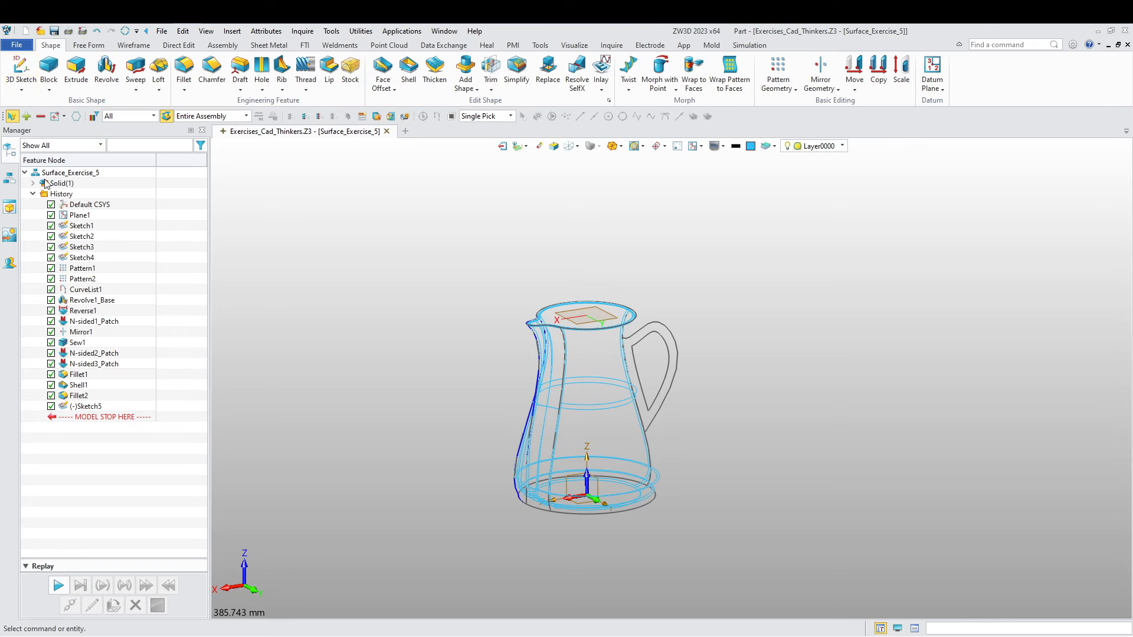
- Set up a symmetrical Revolve of the handle sketch Sketch5 about the Z axis with an end angle of 10 degrees
mouse_move(250, 367)
middle_down()
mouse_move(311, 423)
mouse_move(445, 417)
mouse_move(430, 390)
mouse_move(357, 423)
mouse_move(476, 411)
mouse_move(488, 390)
middle_up()
scroll(482, 375, up, 5)
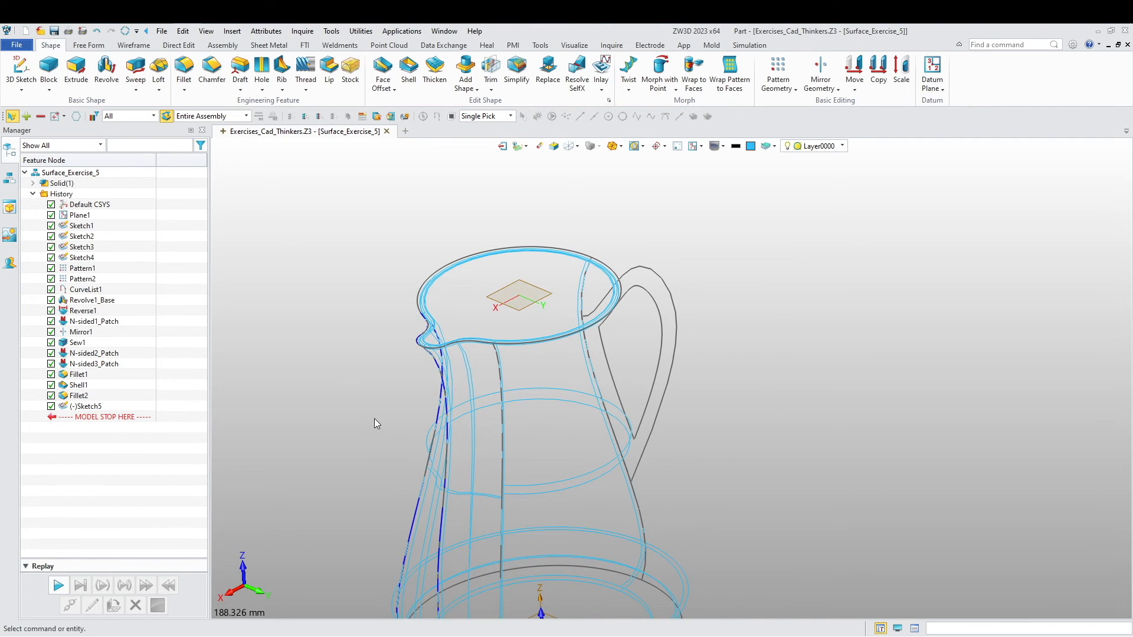
right_drag(299, 390, 278, 383)
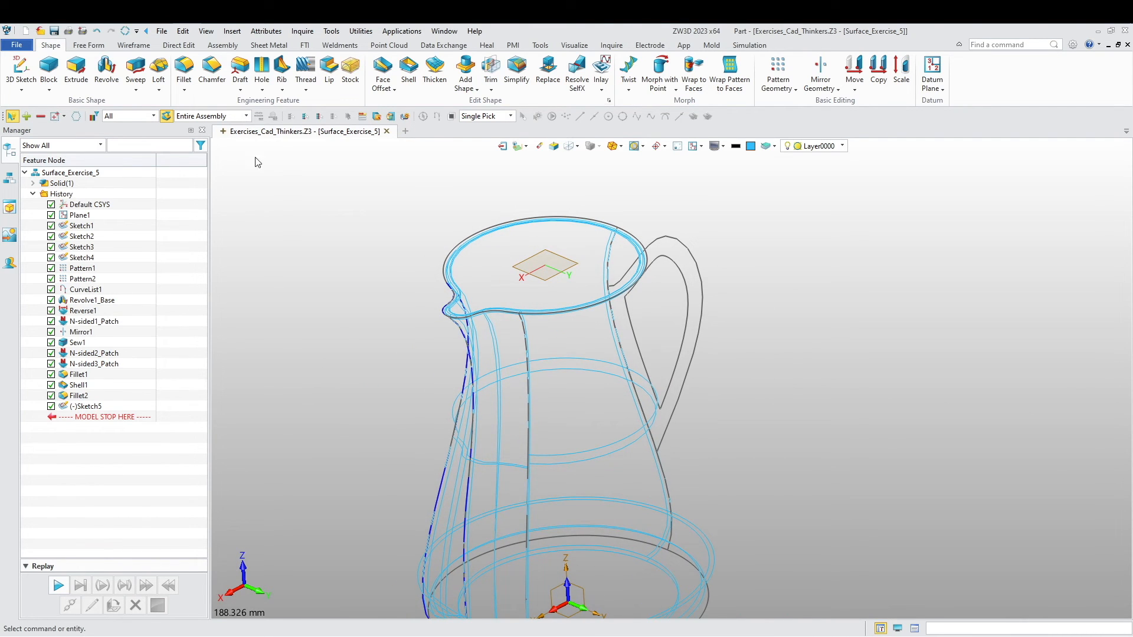
click(108, 69)
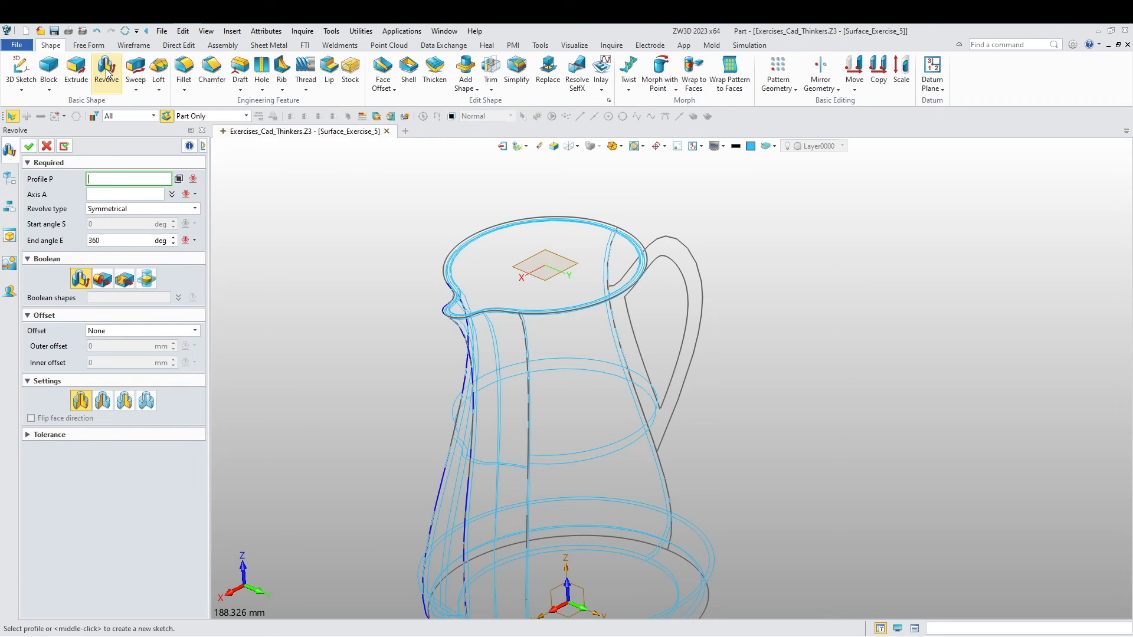
click(694, 325)
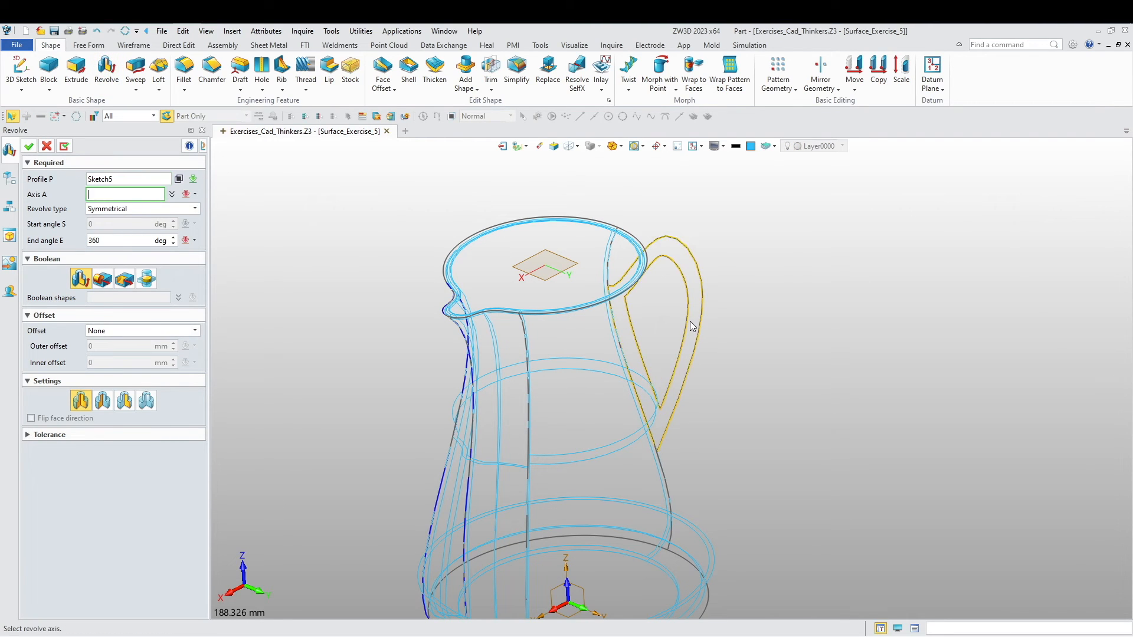
middle_drag(284, 303, 351, 242)
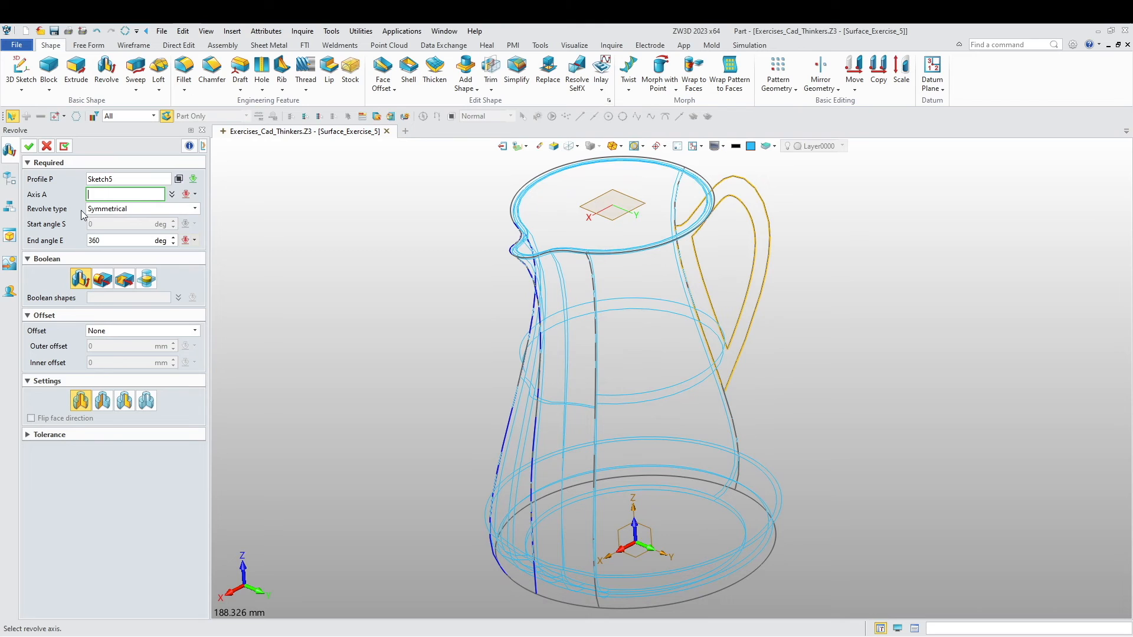
click(634, 518)
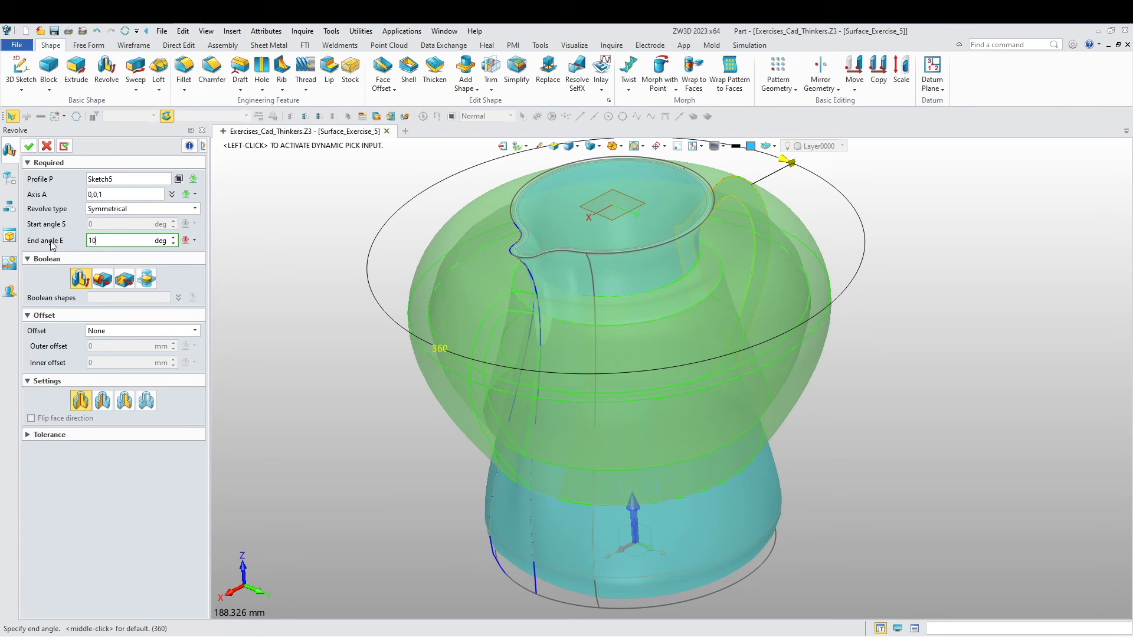
text(10)
key(Return)
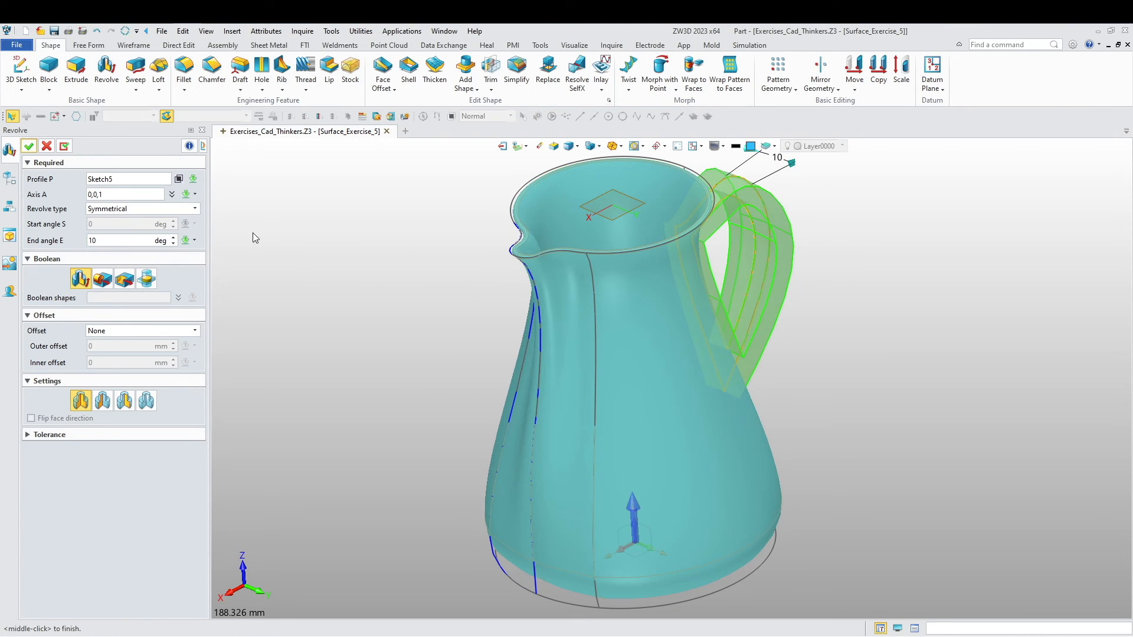
- Check the handle's width from above and reduce the revolve's end angle to 6 degrees
key(ctrl+Down)
key(ctrl+Up)
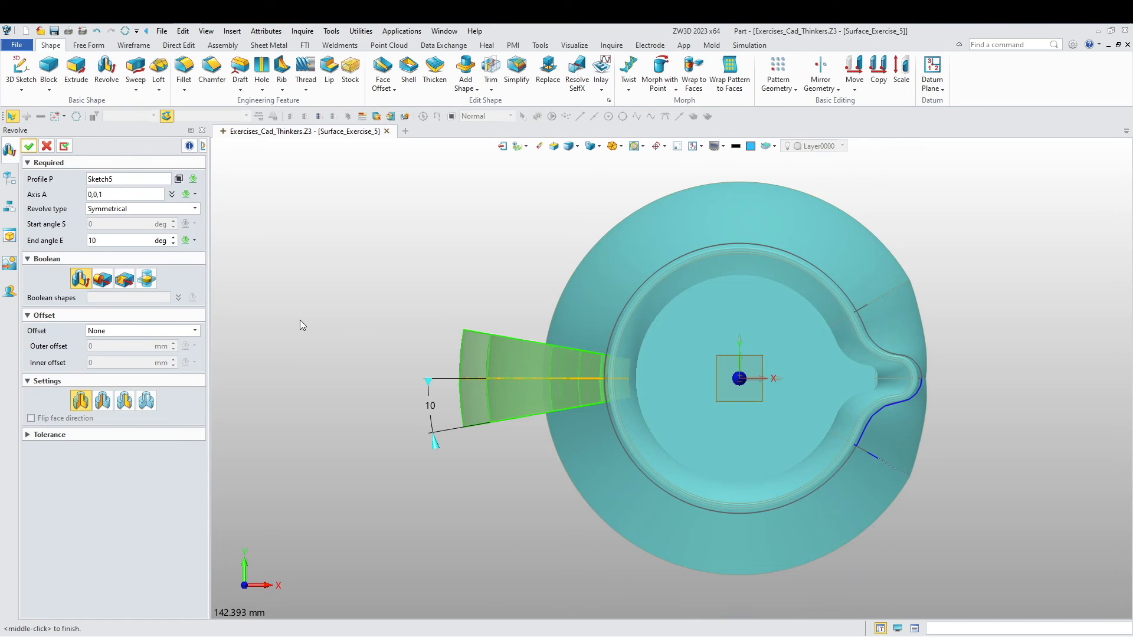
scroll(456, 383, up, 1)
scroll(455, 383, up, 1)
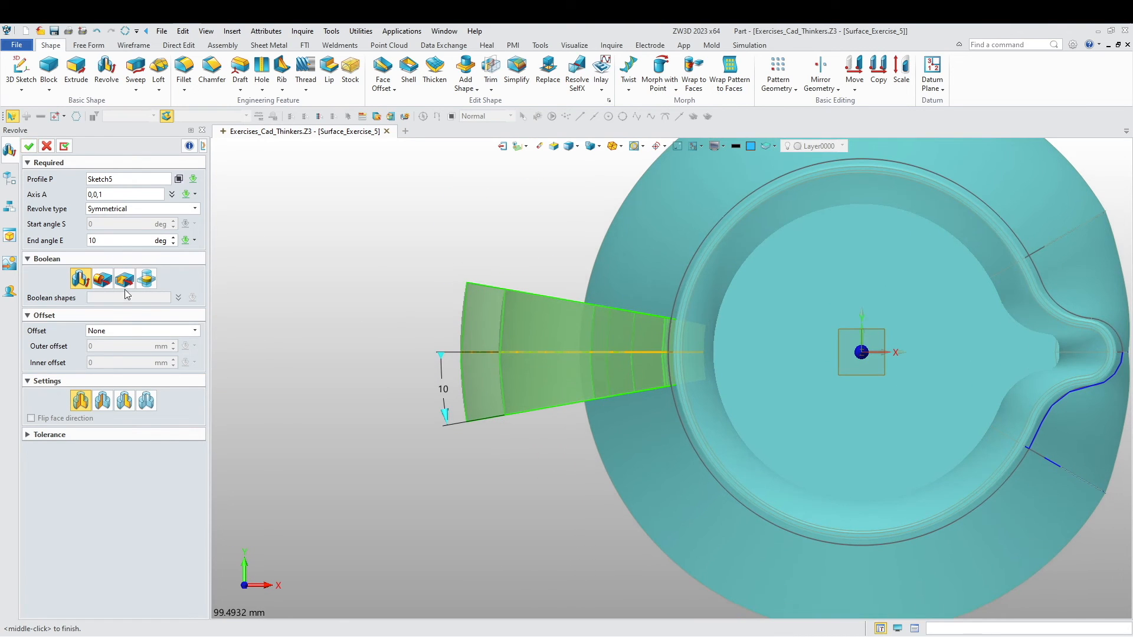
click(111, 242)
key(Down)
key(Down)
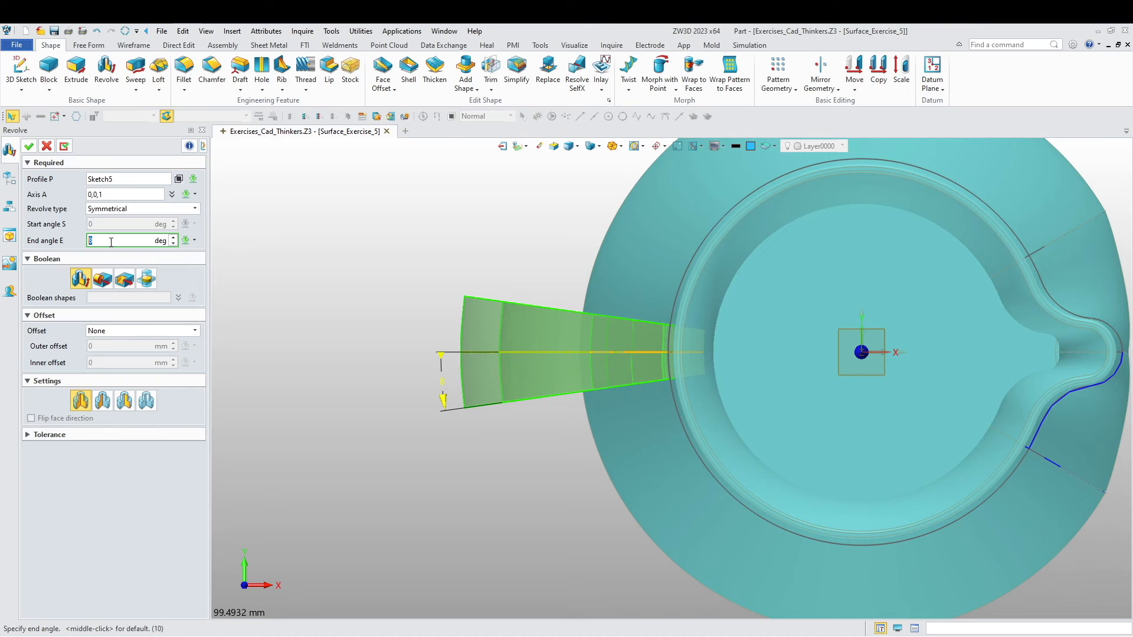
key(Down)
key(Down)
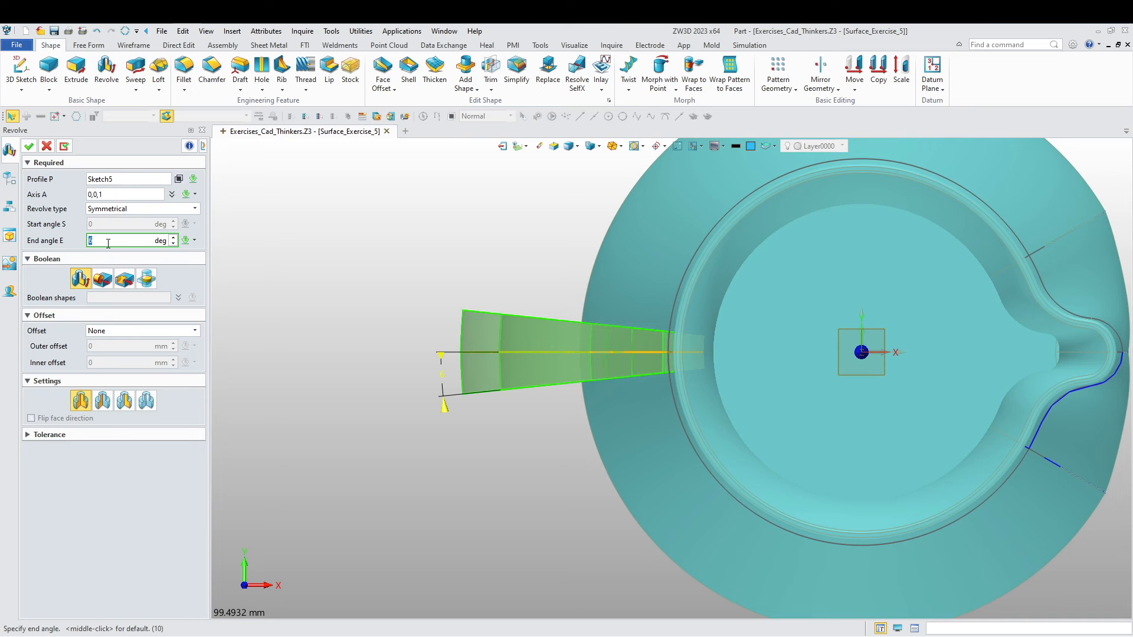
- Set the handle revolve's Boolean to Add so it joins the jug body, and complete the revolve
middle_drag(251, 350, 389, 348)
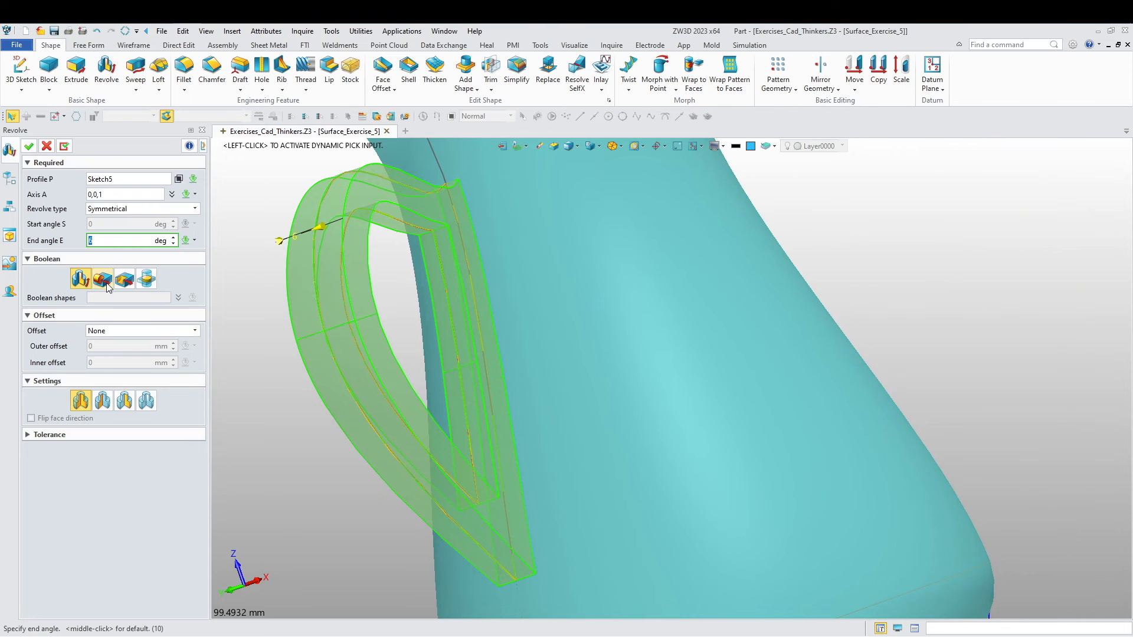
click(108, 286)
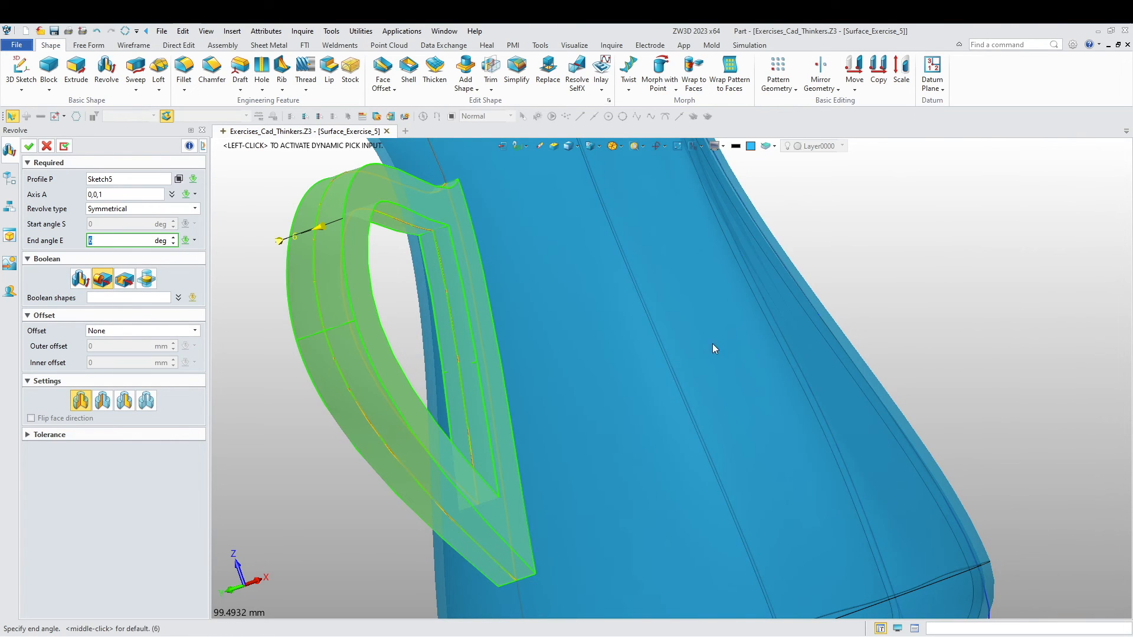
scroll(669, 348, down, 3)
right_drag(673, 414, 774, 446)
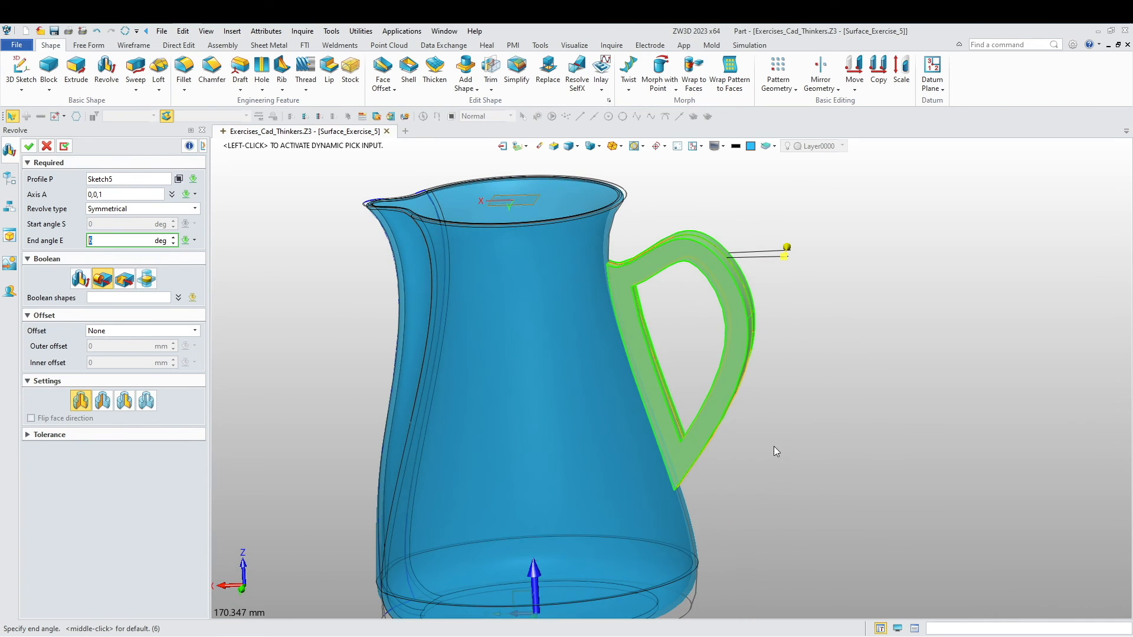
click(28, 146)
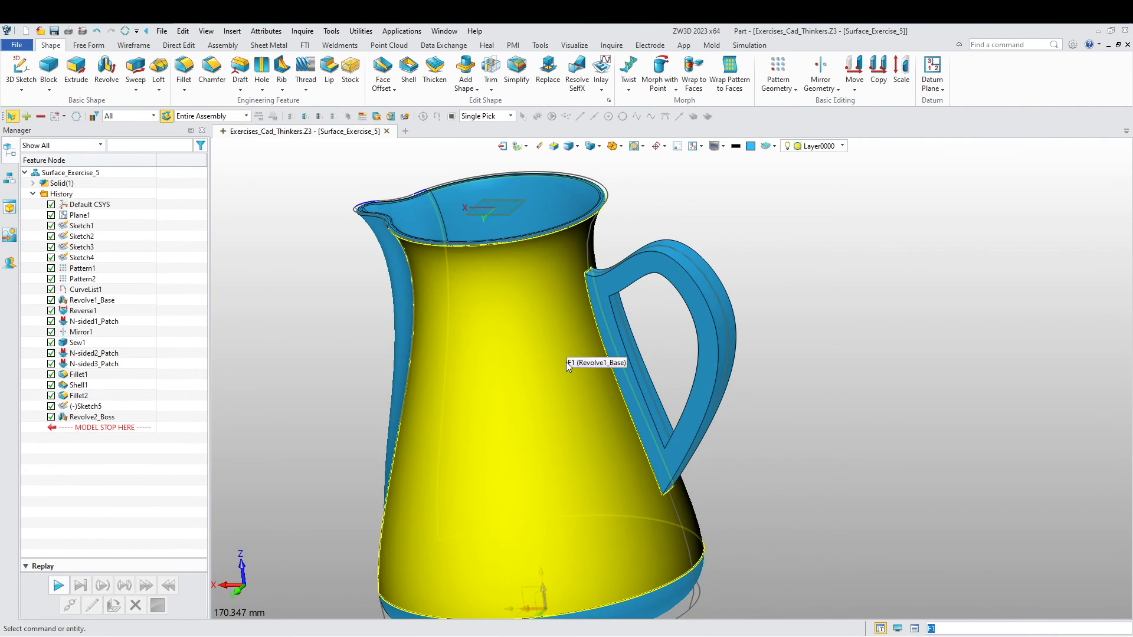
- Start a Fillet and select one long side edge and the upper edge where the handle meets the jug body
scroll(599, 384, up, 3)
right_drag(576, 423, 546, 458)
scroll(547, 458, down, 2)
middle_drag(546, 457, 560, 421)
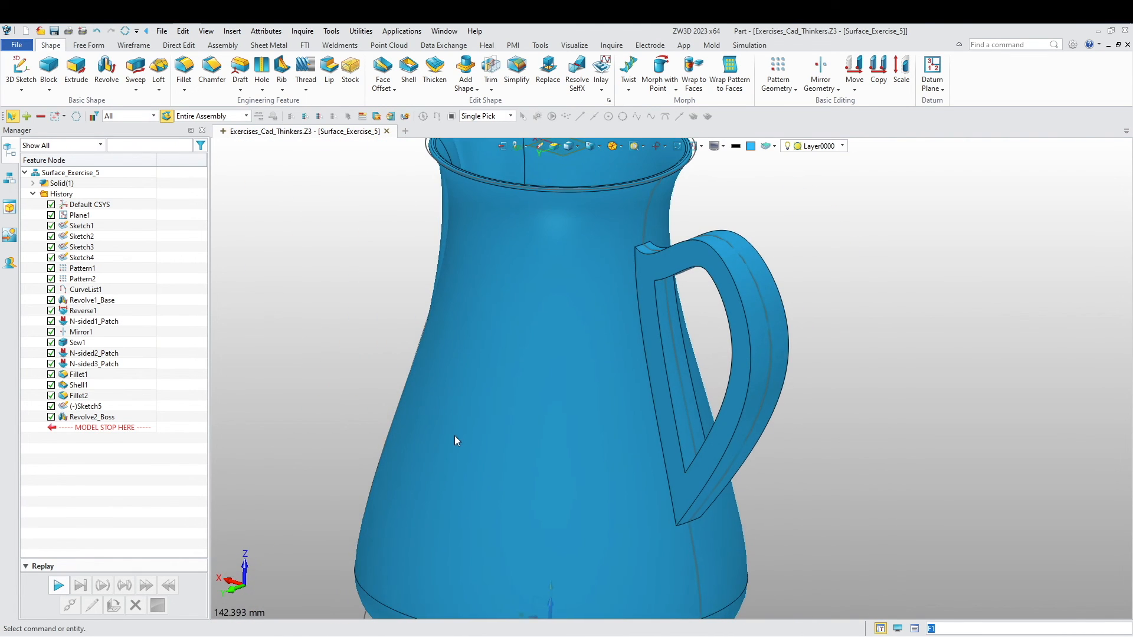
click(182, 69)
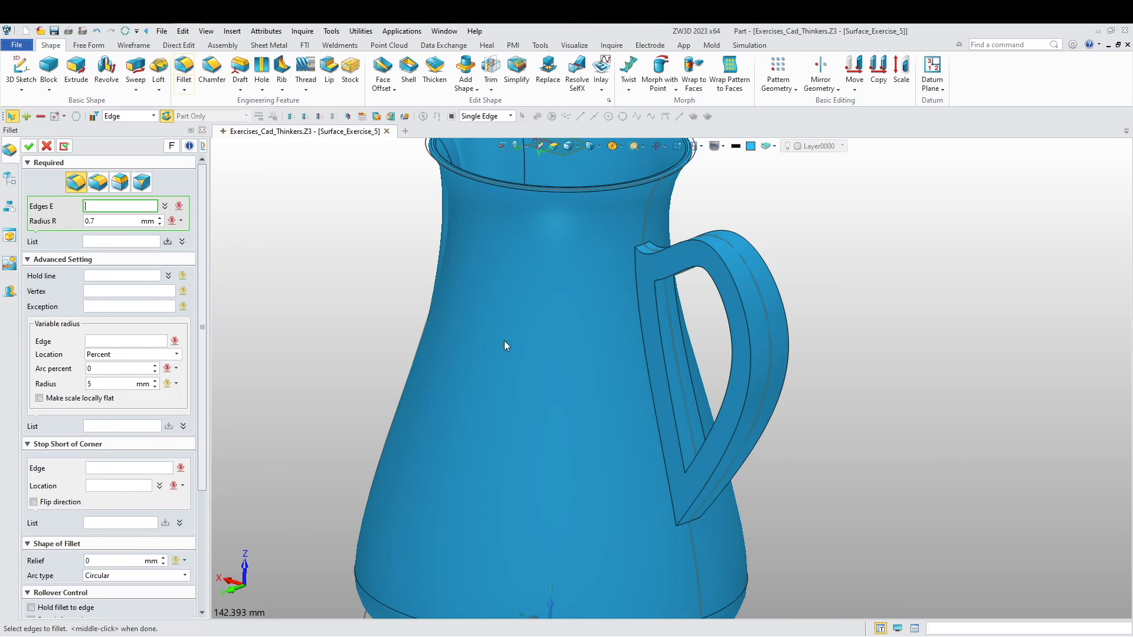
scroll(613, 309, up, 3)
click(661, 279)
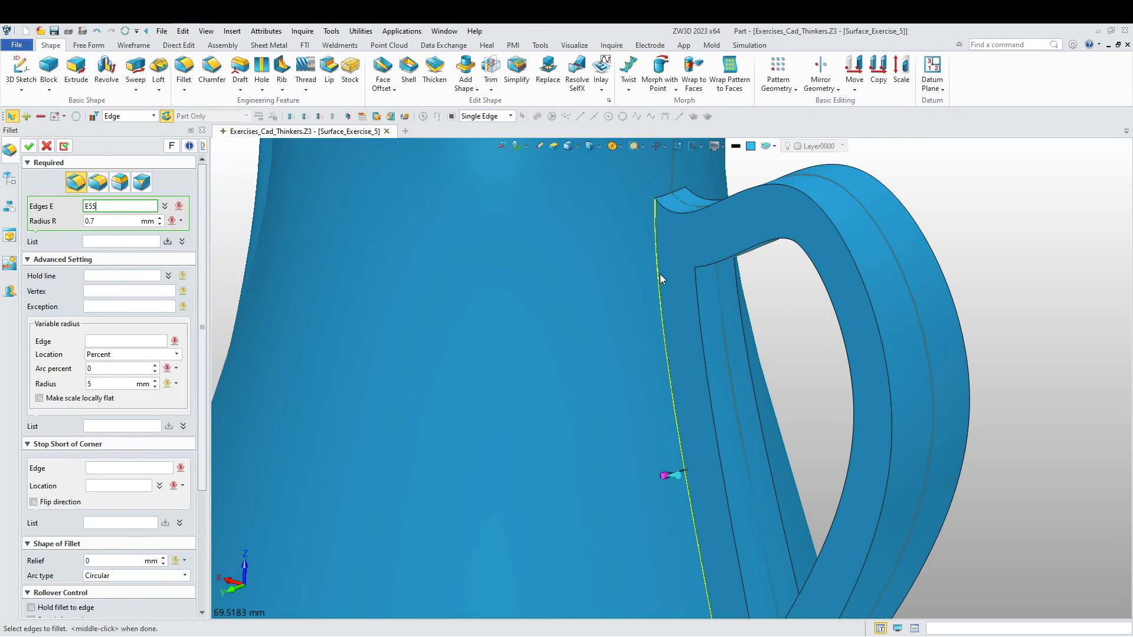
click(659, 275)
click(668, 197)
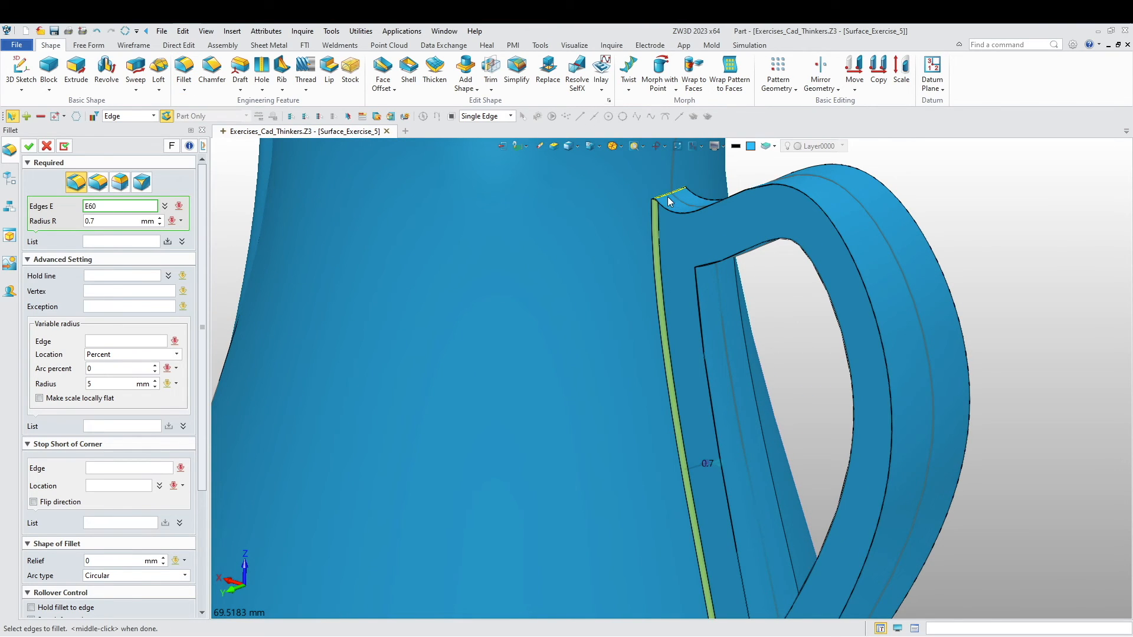
- Add the handle's lower joint edge and its opposite long side edge on the jug body to the fillet
scroll(615, 435, down, 3)
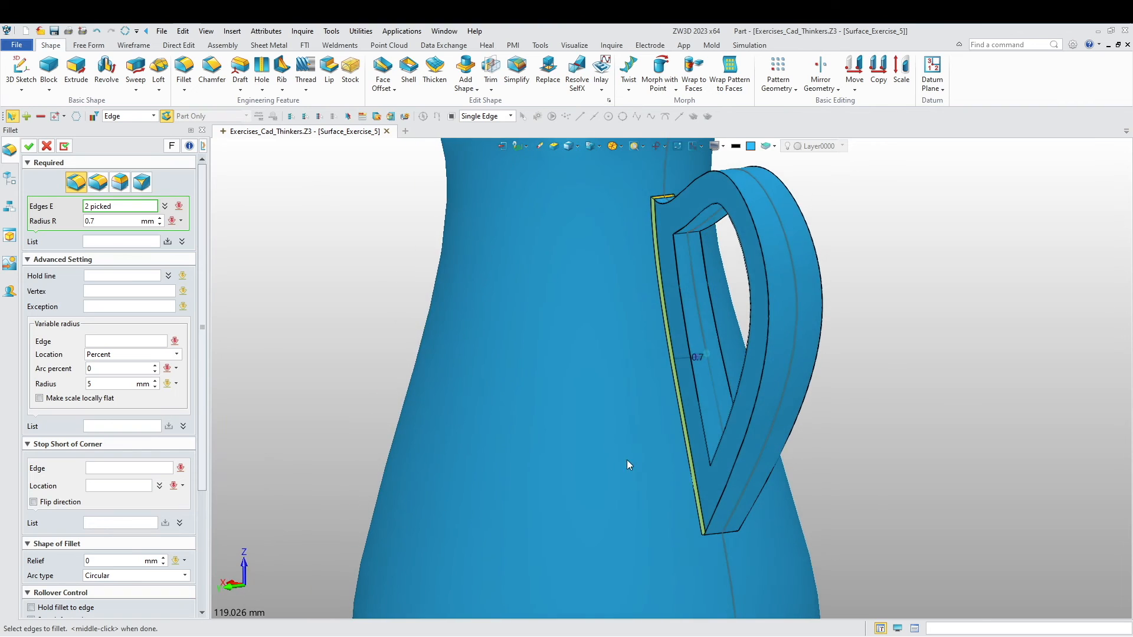
scroll(678, 507, up, 3)
click(739, 507)
scroll(711, 518, down, 1)
right_drag(730, 537, 623, 539)
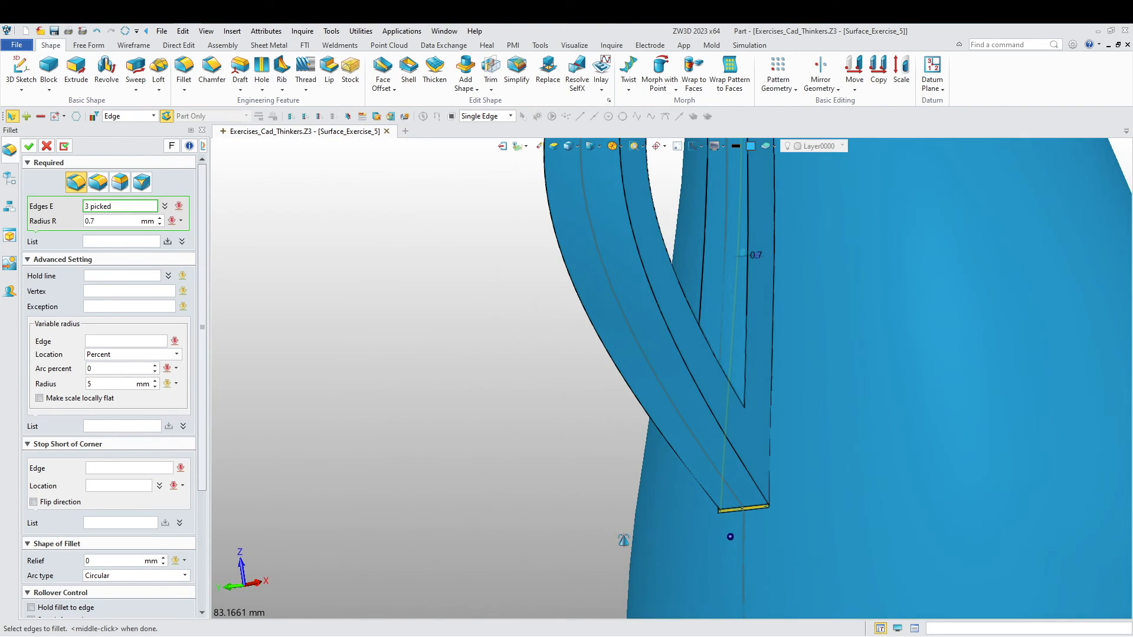
click(770, 427)
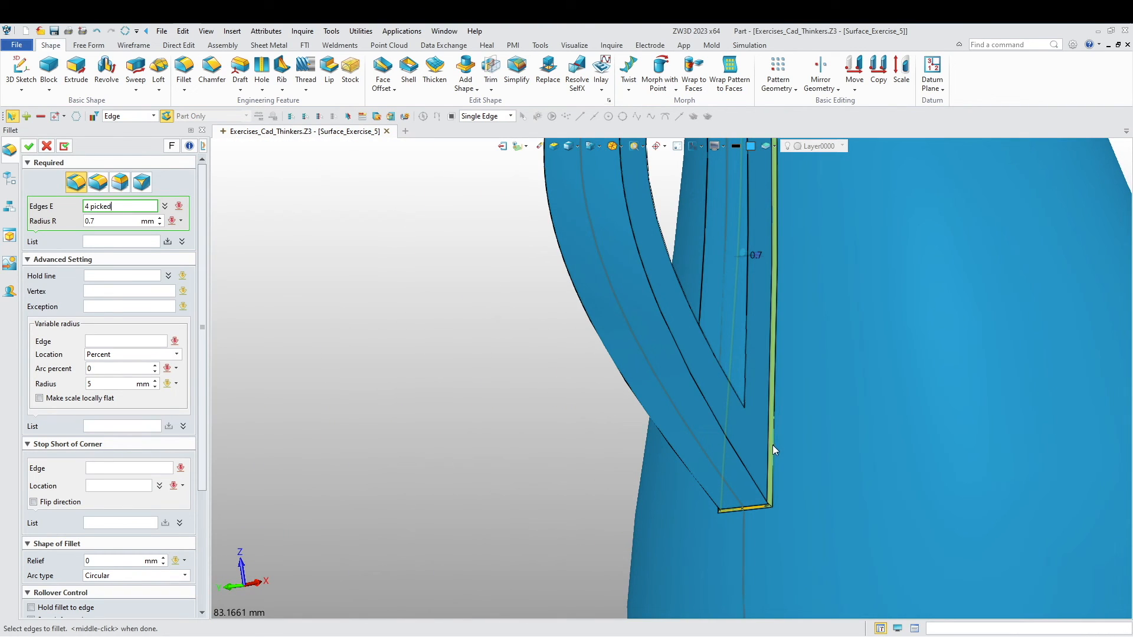
- Add both long edges of the handle opening along the jug and both curved inner handle edges to the fillet
click(750, 355)
scroll(805, 369, down, 4)
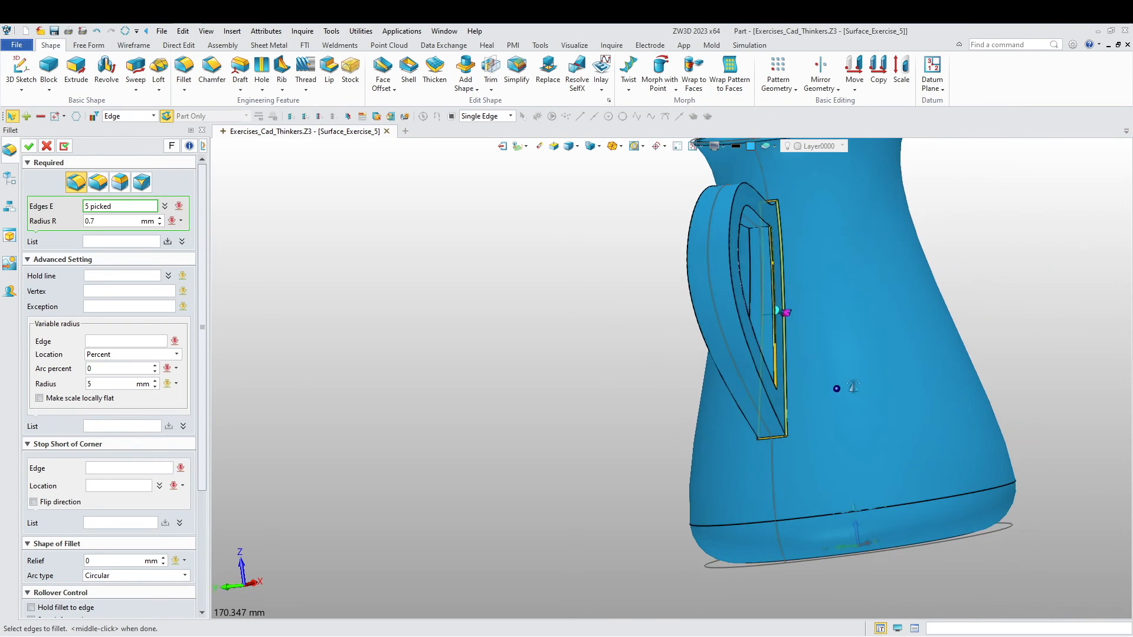
right_drag(805, 370, 748, 253)
scroll(748, 249, up, 4)
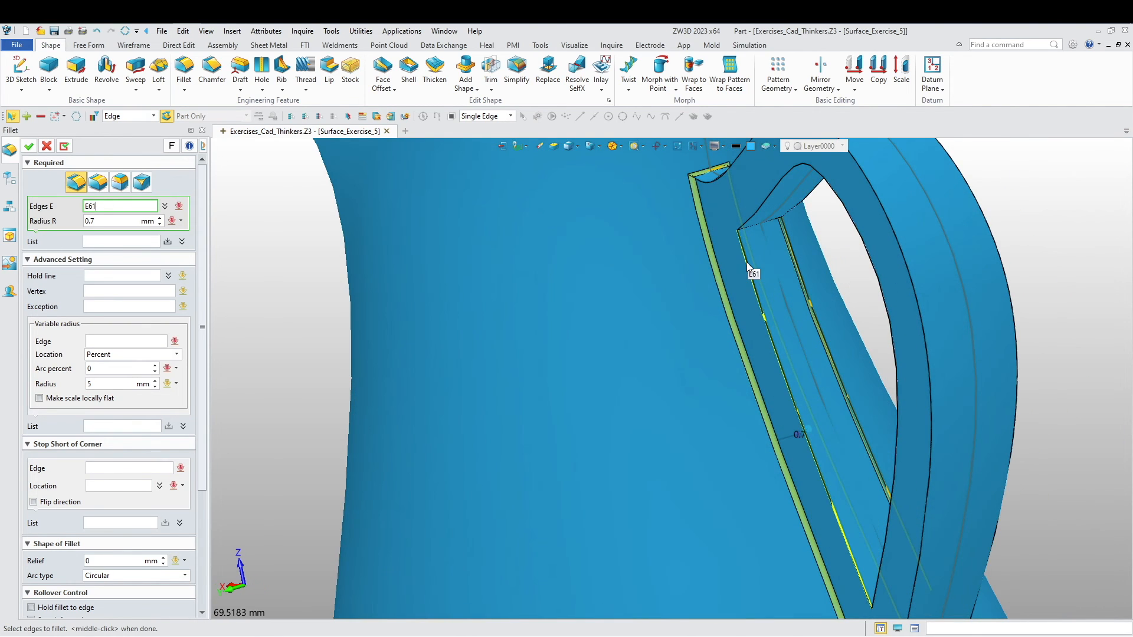
click(746, 262)
click(760, 205)
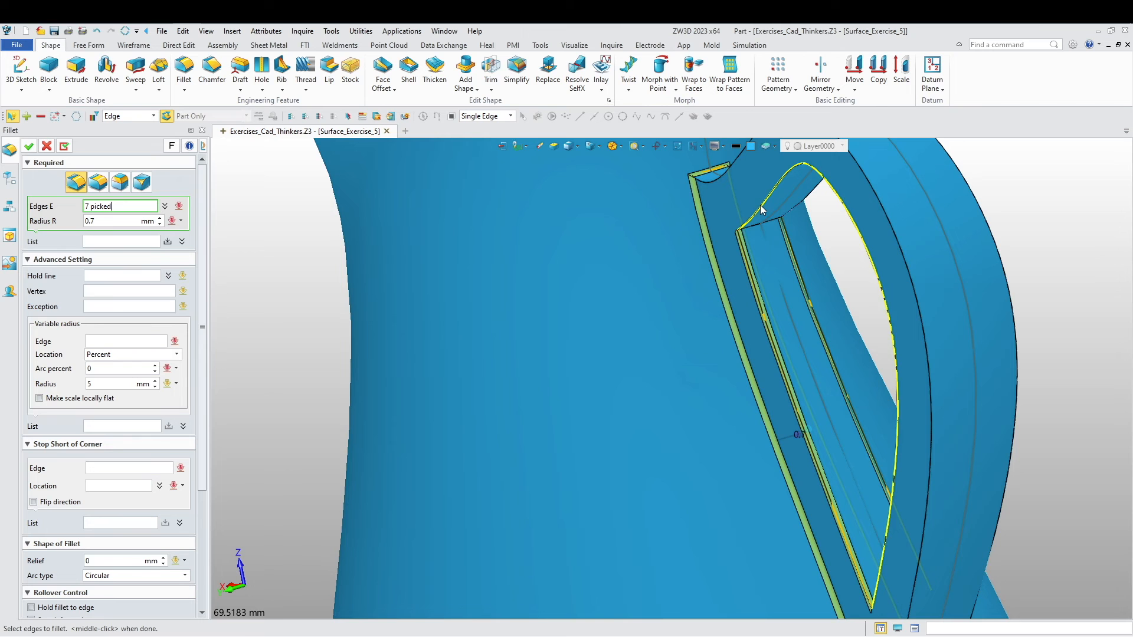
right_drag(680, 353, 573, 371)
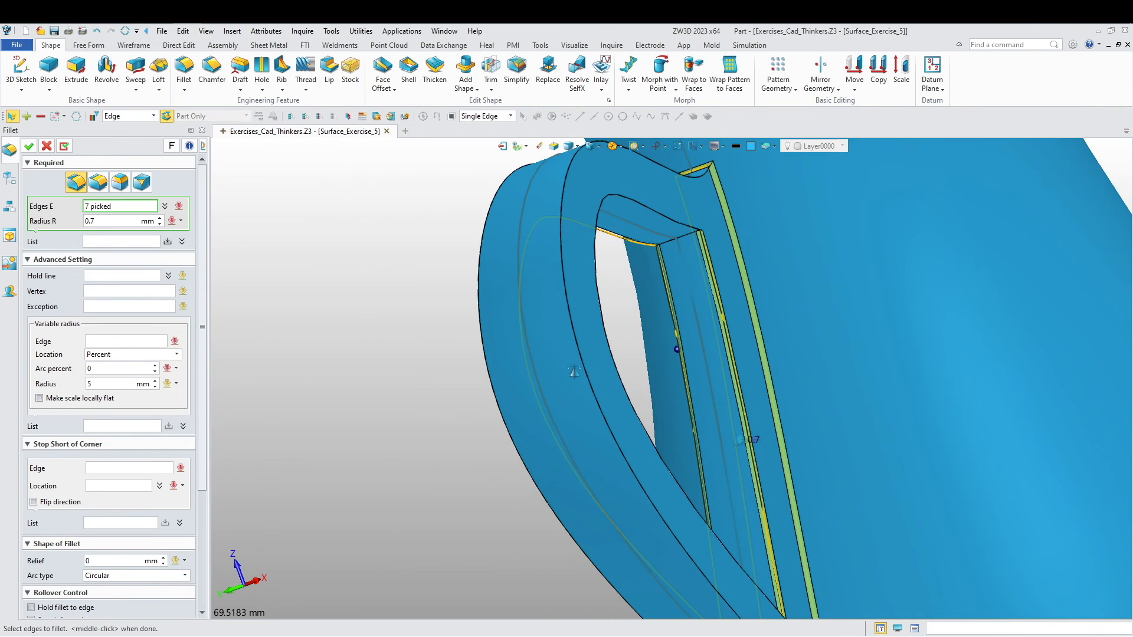
click(596, 262)
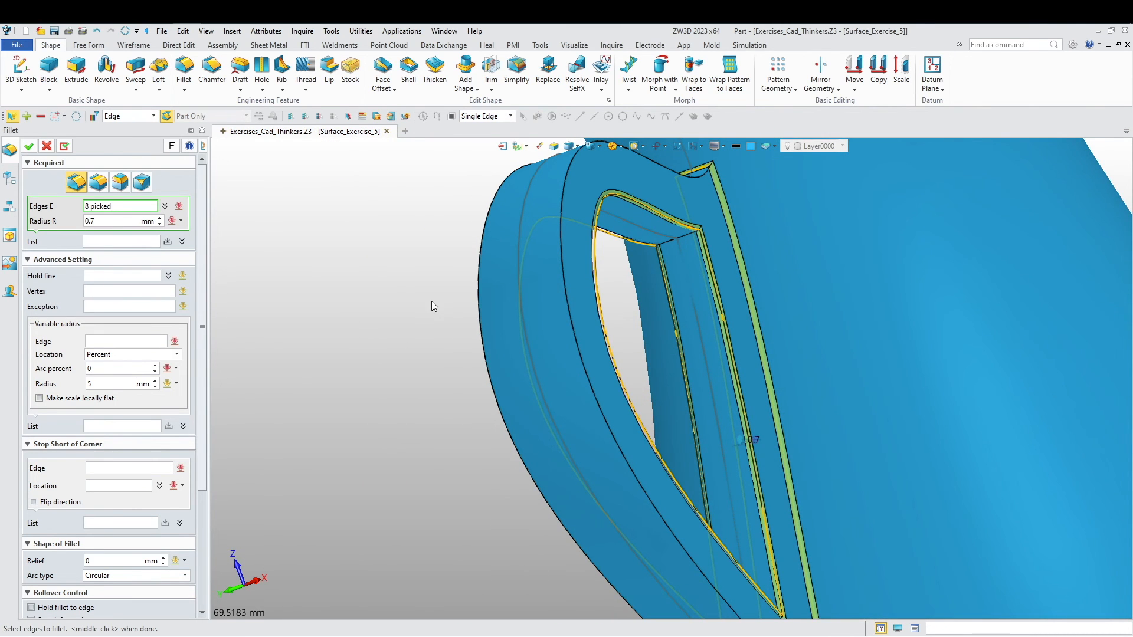
- Add both curved outer handle edges and the short edges across the upper and lower ends of the opening to the fillet
right_drag(430, 323, 753, 277)
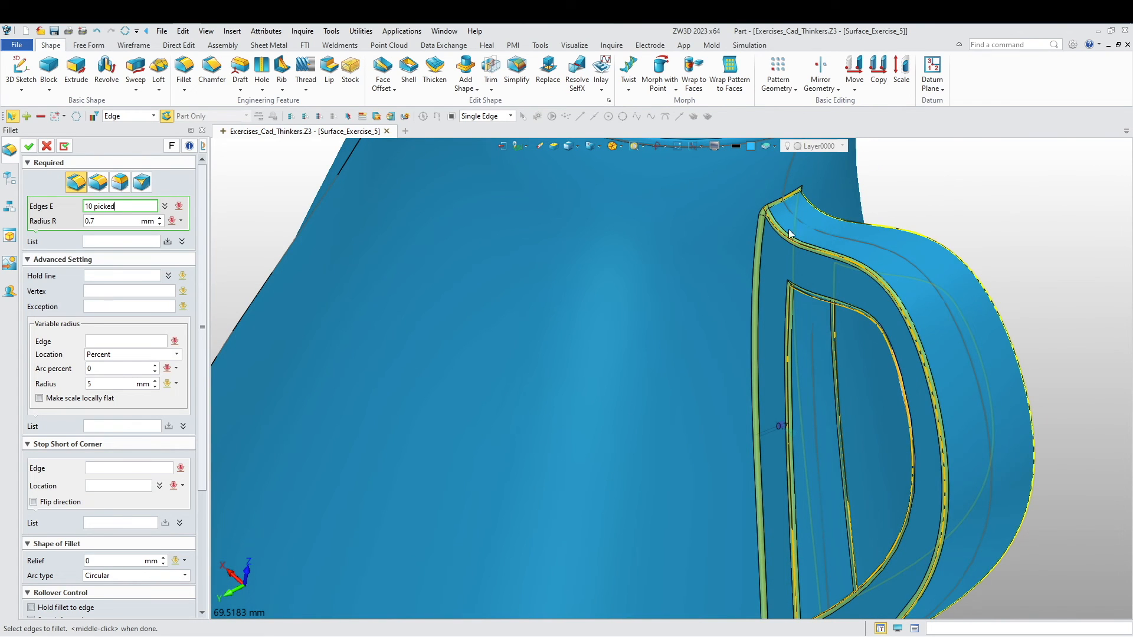
scroll(567, 438, down, 5)
right_drag(568, 437, 590, 449)
scroll(705, 469, up, 3)
scroll(611, 459, up, 2)
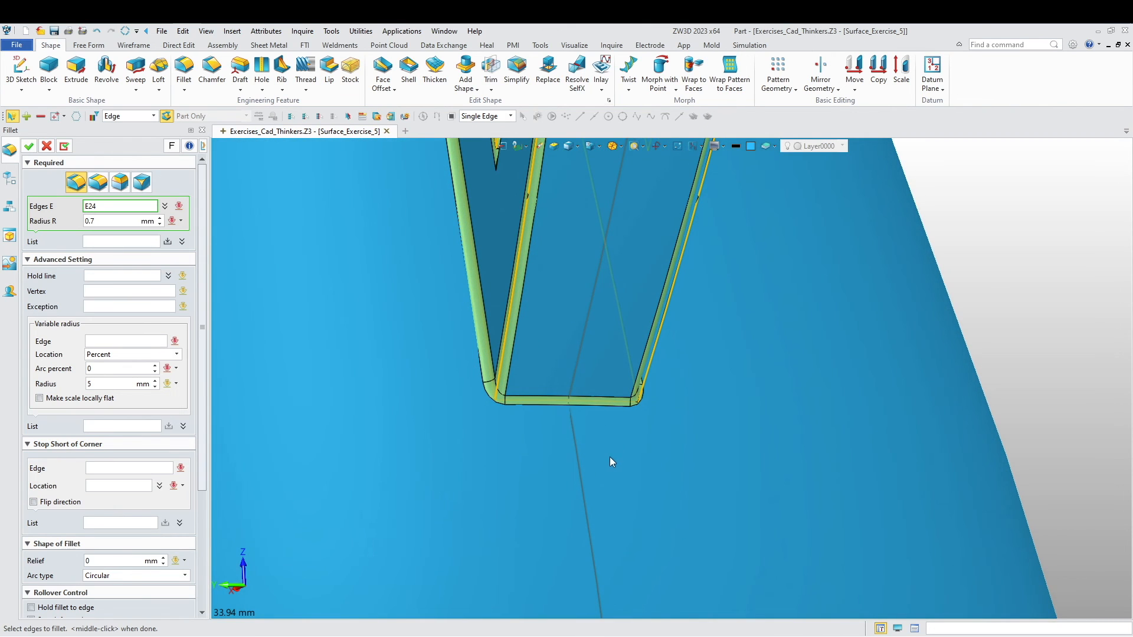
scroll(480, 451, down, 3)
right_drag(416, 357, 469, 406)
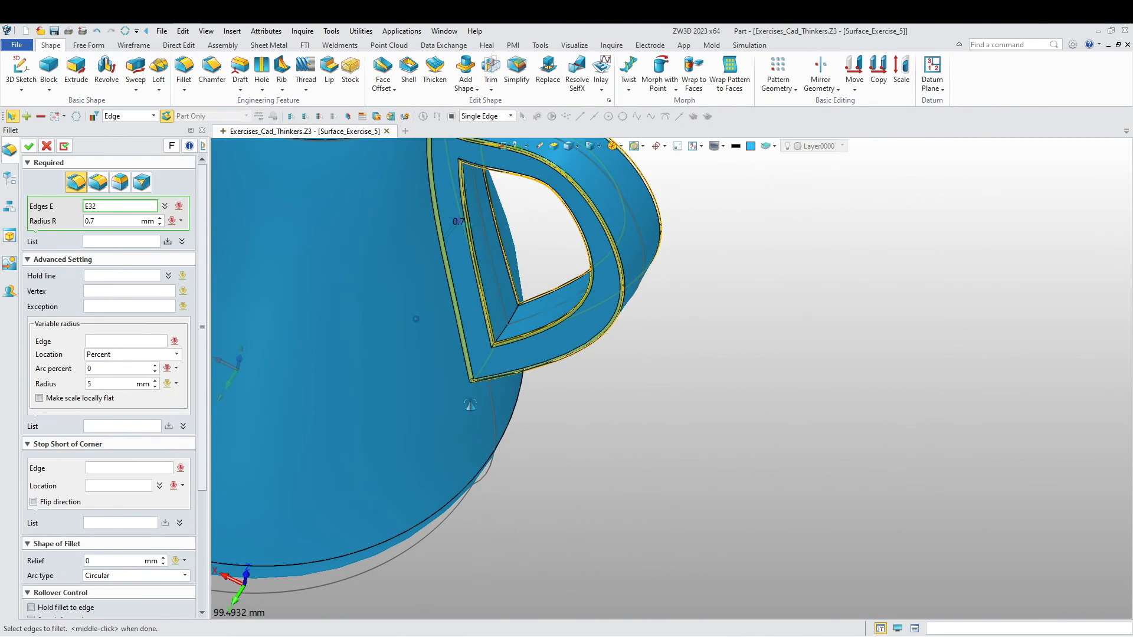
scroll(501, 323, up, 5)
scroll(505, 358, down, 4)
right_drag(434, 398, 397, 328)
scroll(501, 304, up, 6)
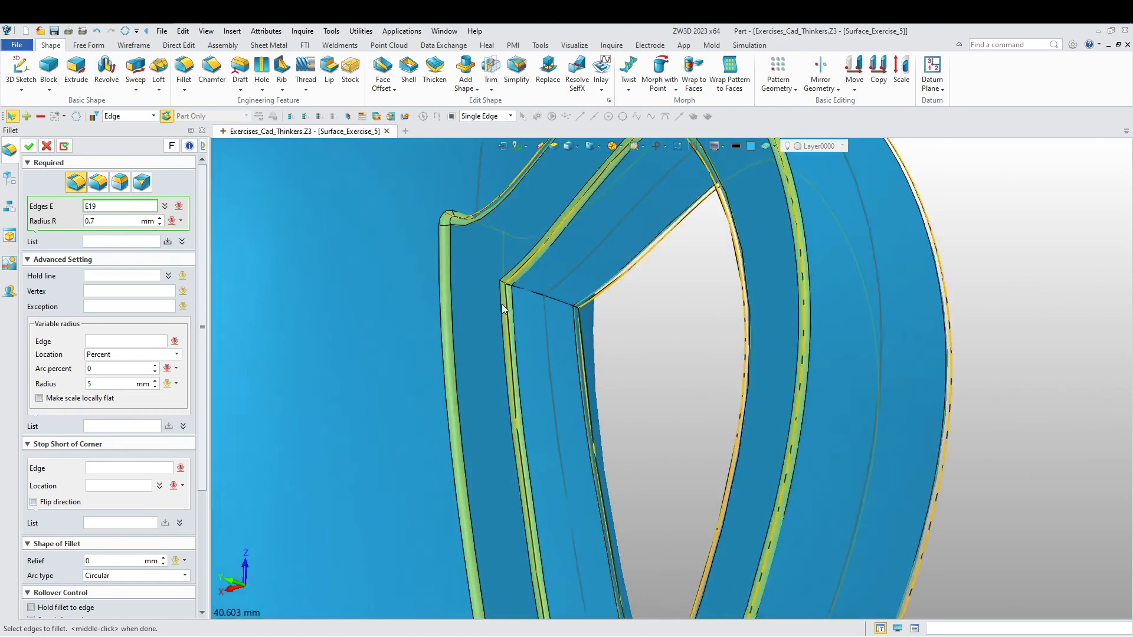
scroll(521, 307, down, 8)
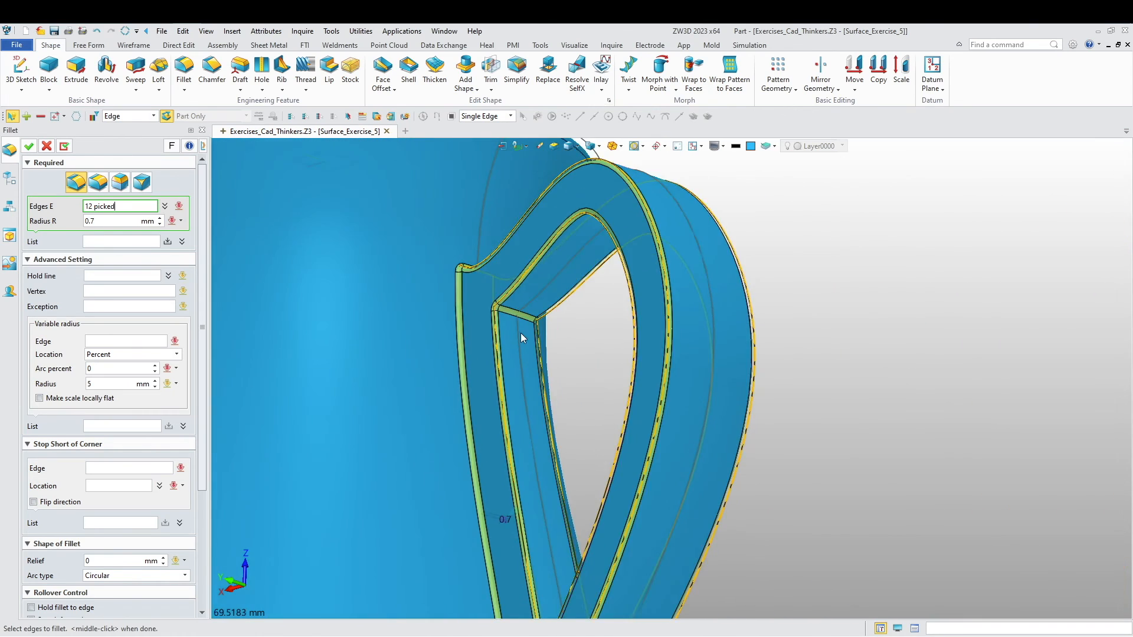
- Try fillet radii of 2 mm and 3 mm on the selected handle edges and compare the previews
right_drag(448, 407, 490, 443)
click(106, 222)
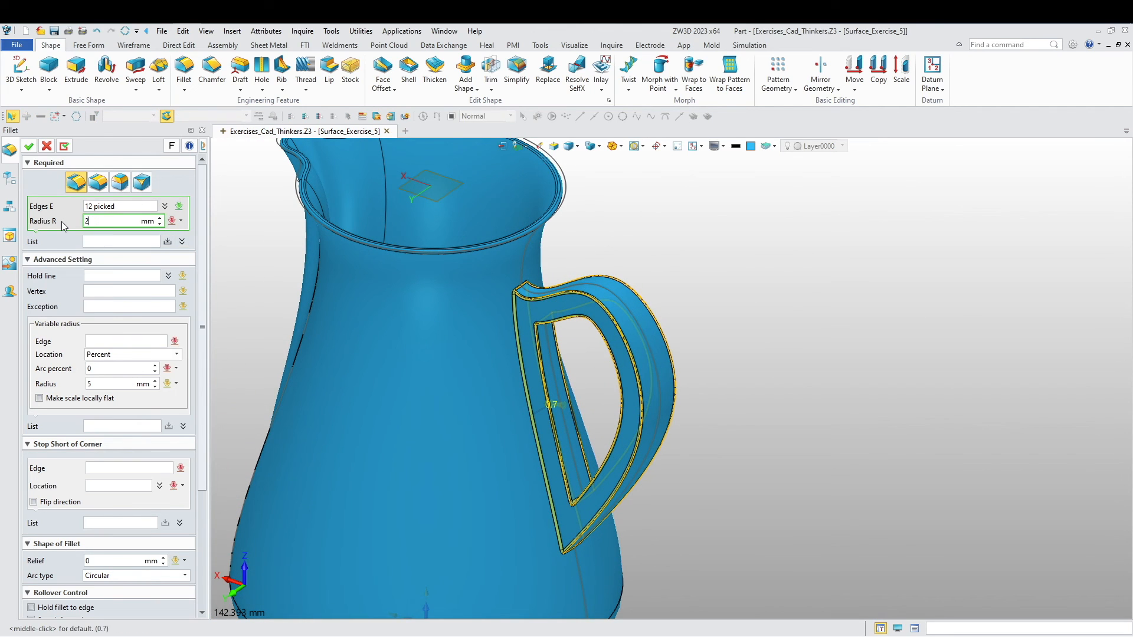
right_drag(385, 329, 415, 348)
right_drag(389, 393, 391, 427)
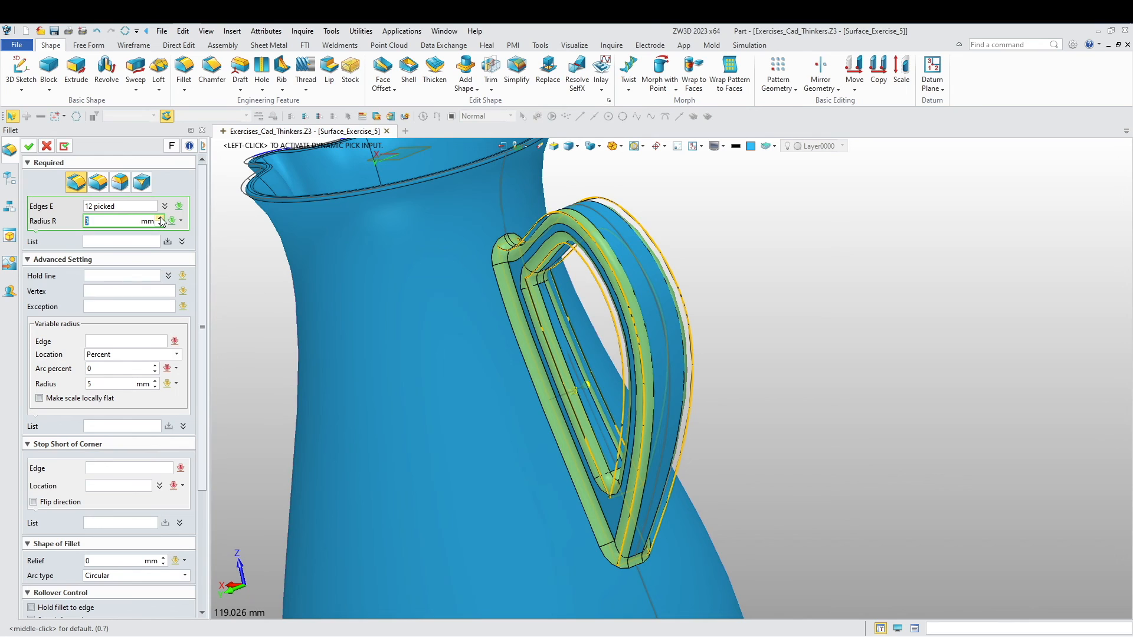
right_drag(428, 337, 298, 383)
text(2)
key(Return)
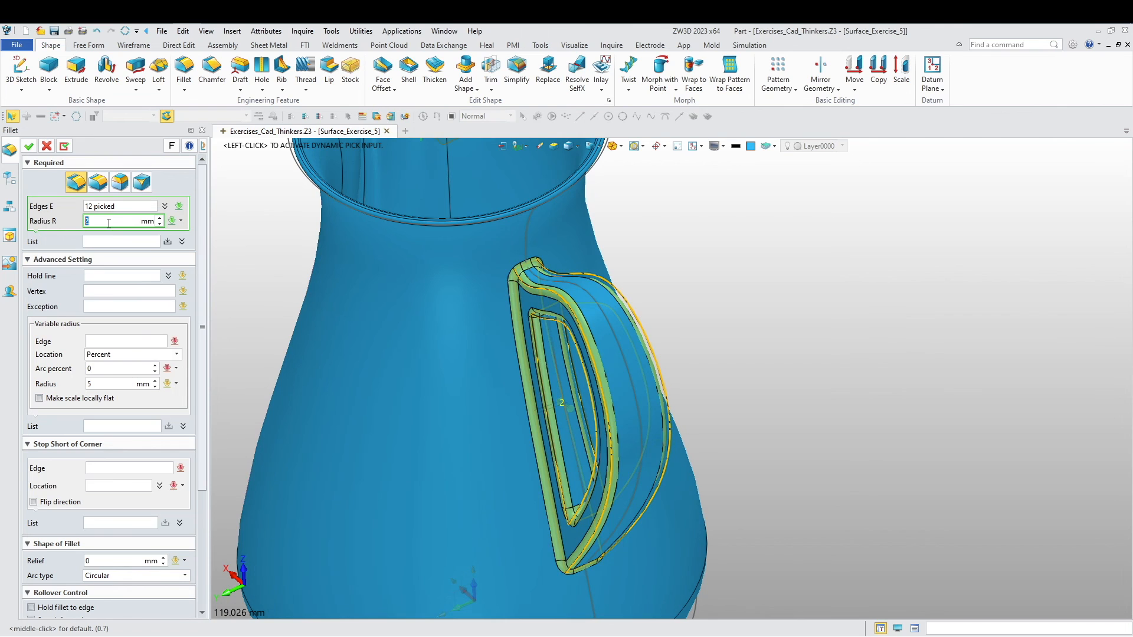
- Set the handle fillet radius to 3 mm and apply the fillet
text(3)
key(Return)
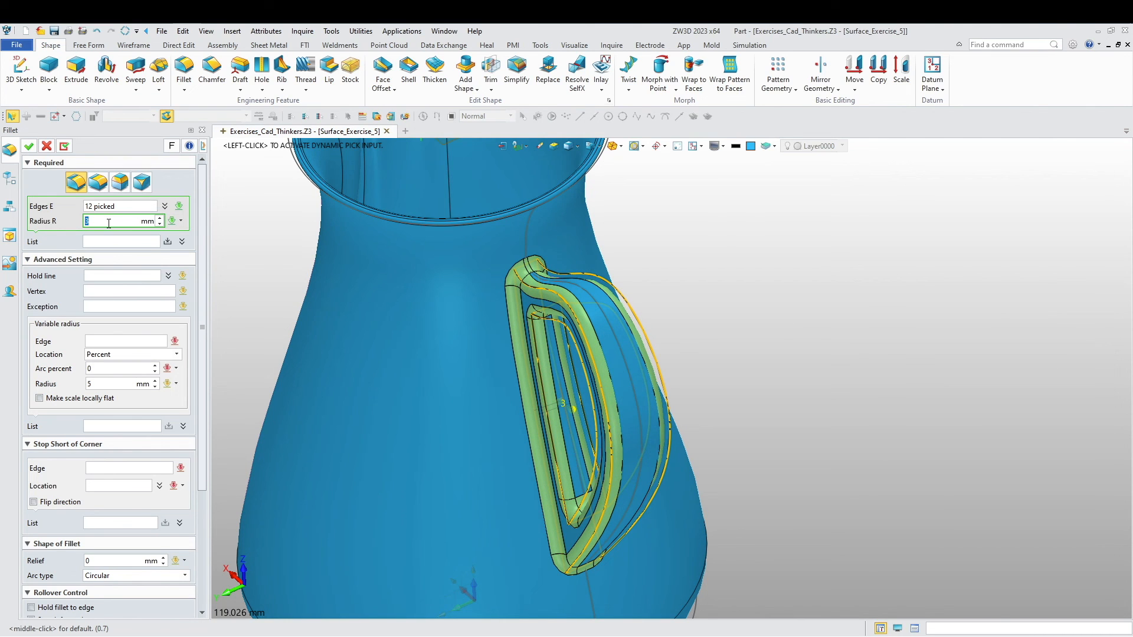
right_drag(268, 288, 346, 303)
click(29, 147)
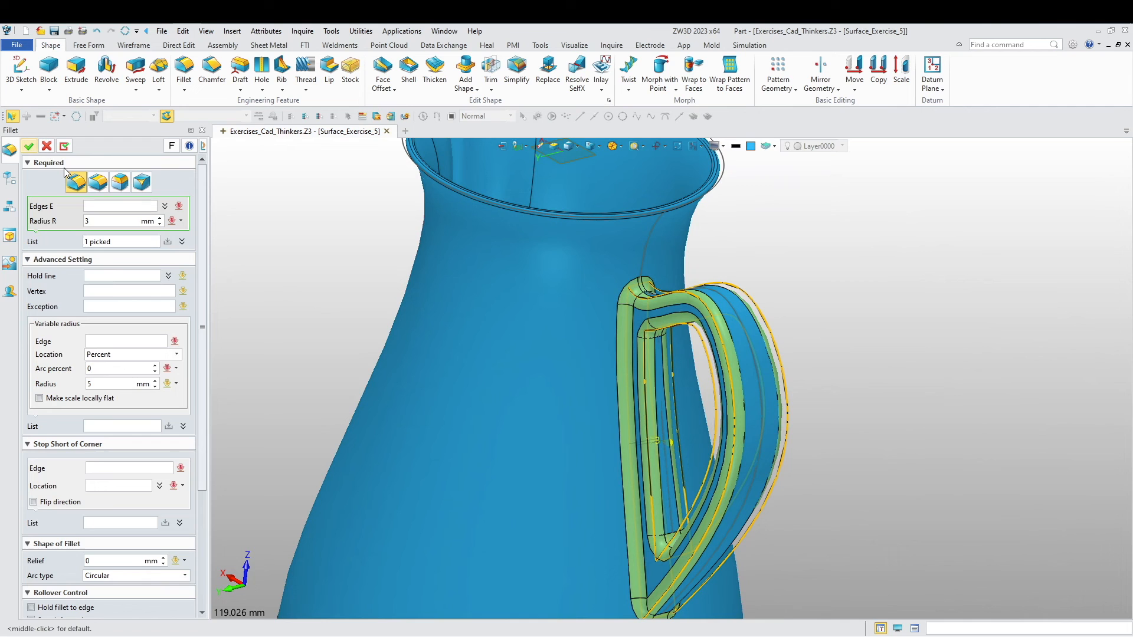
- Inspect the filleted handle, spout and body of the jug from several sides and in the isometric view
right_drag(349, 372, 561, 375)
scroll(554, 523, up, 5)
middle_drag(560, 374, 557, 474)
right_drag(557, 474, 477, 500)
scroll(473, 477, down, 3)
click(472, 477)
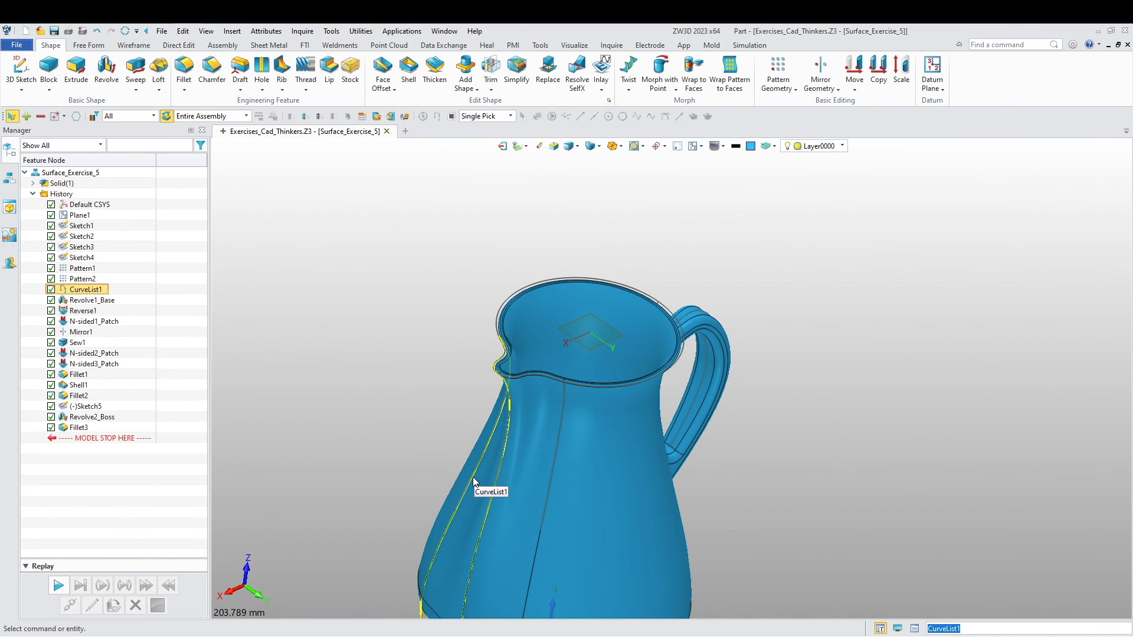
key(ctrl+i)
key(Escape)
scroll(593, 426, up, 3)
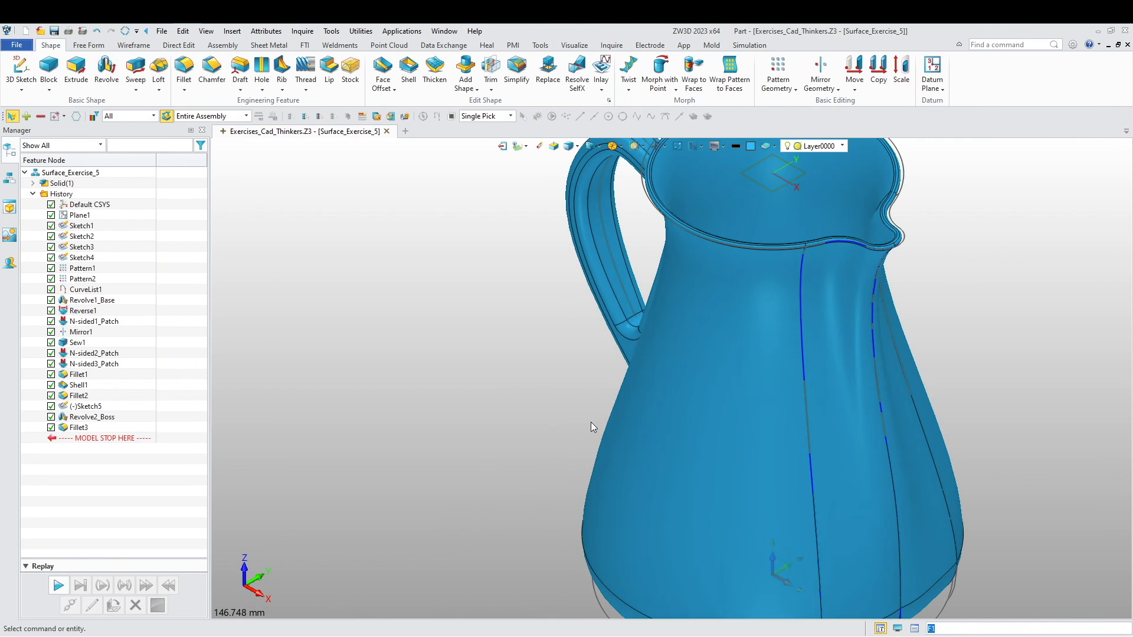
scroll(334, 417, down, 3)
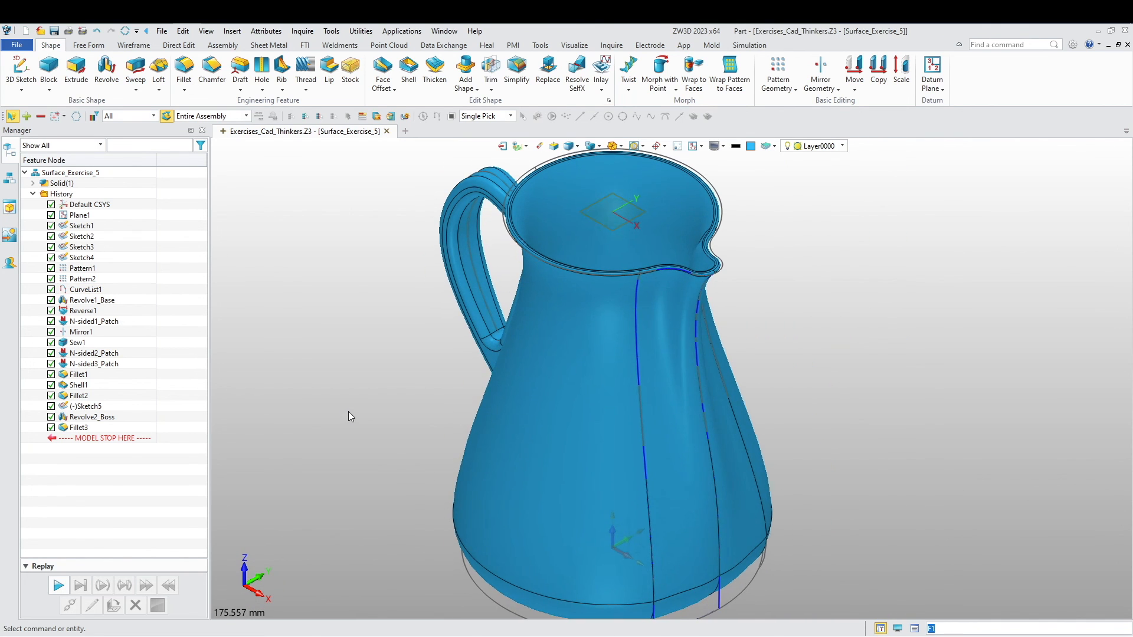
scroll(414, 416, up, 1)
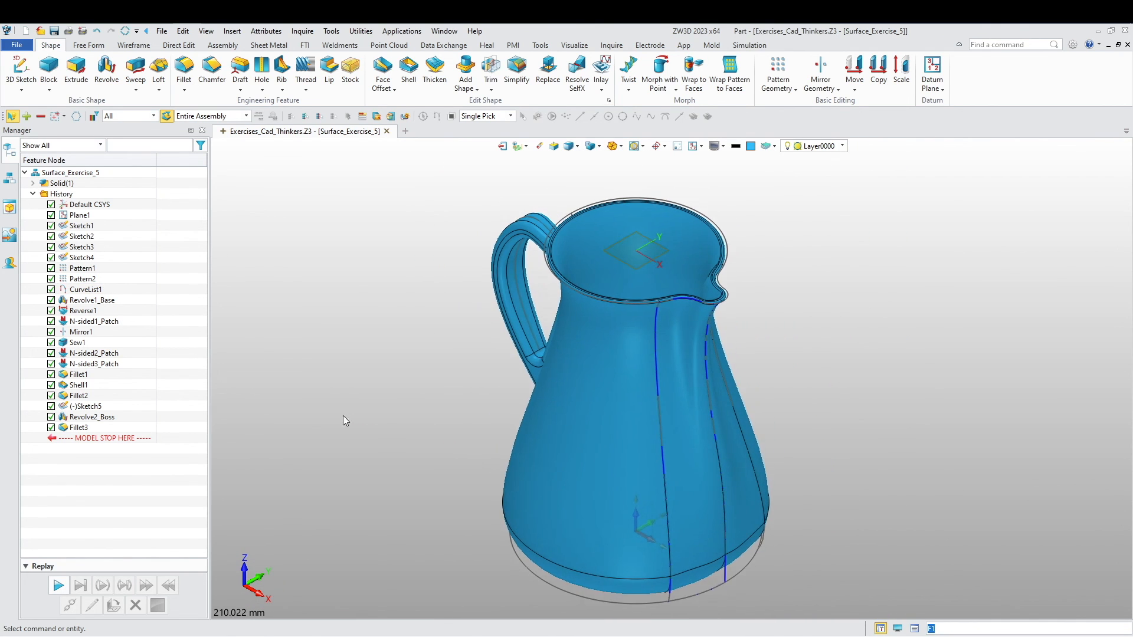